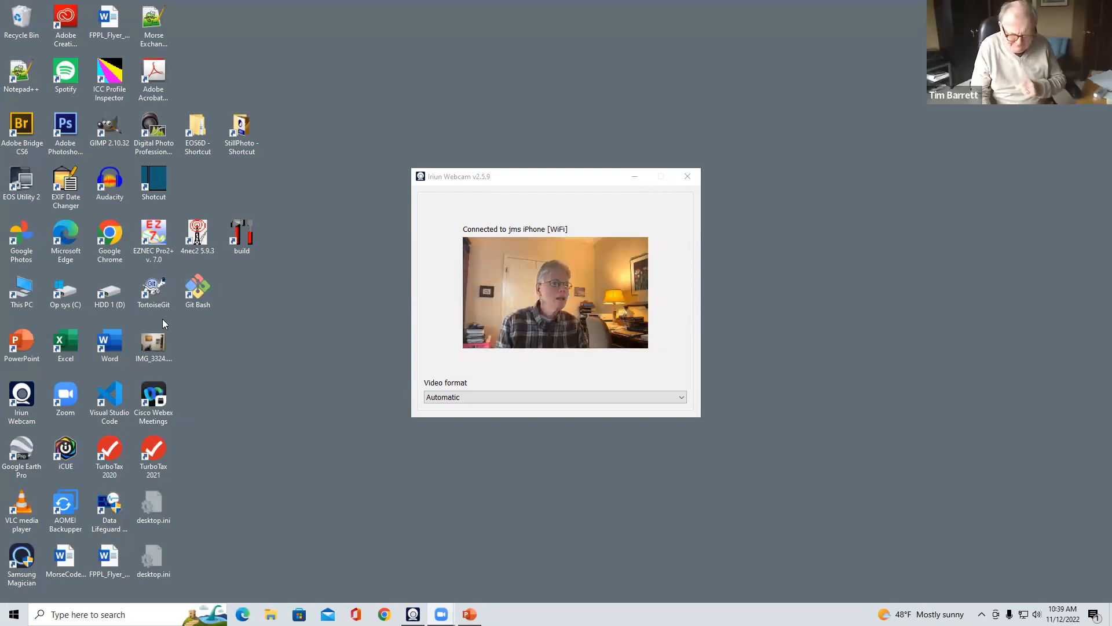
# Start 4nec2, view the source of the flat top 20m dipole model in Notepad, and close it again
pyautogui.doubleClick(198, 234)
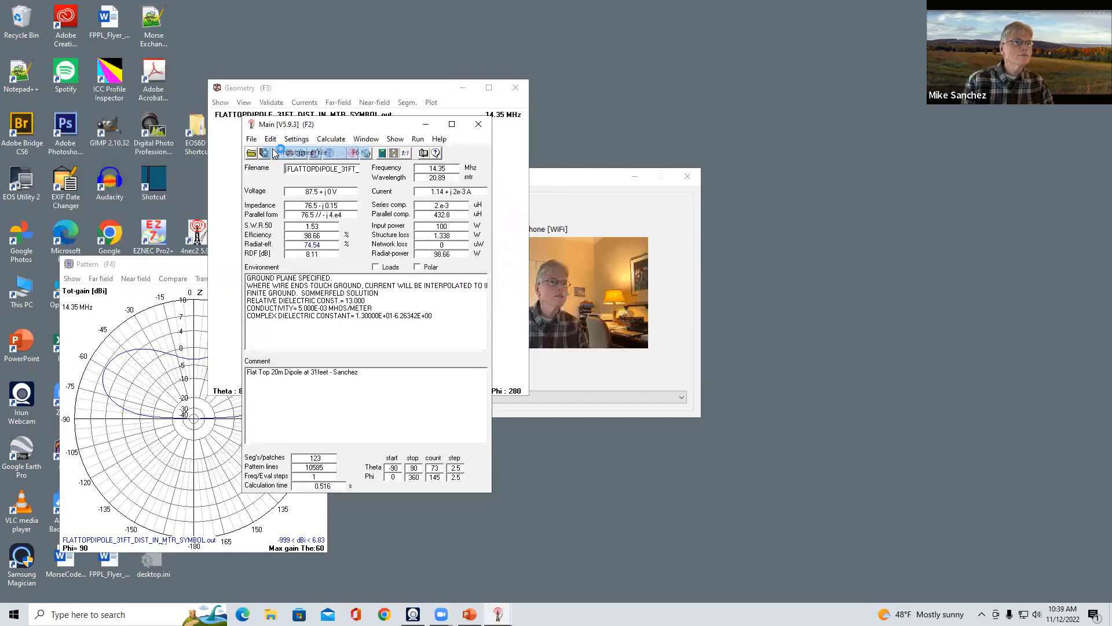
pyautogui.click(275, 152)
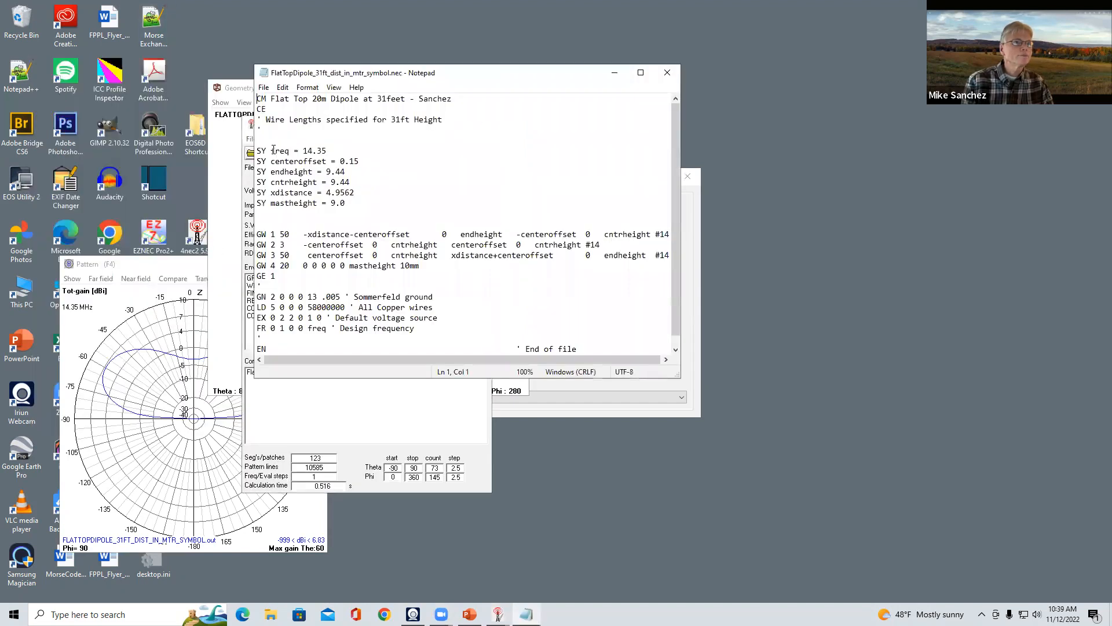
pyautogui.click(667, 72)
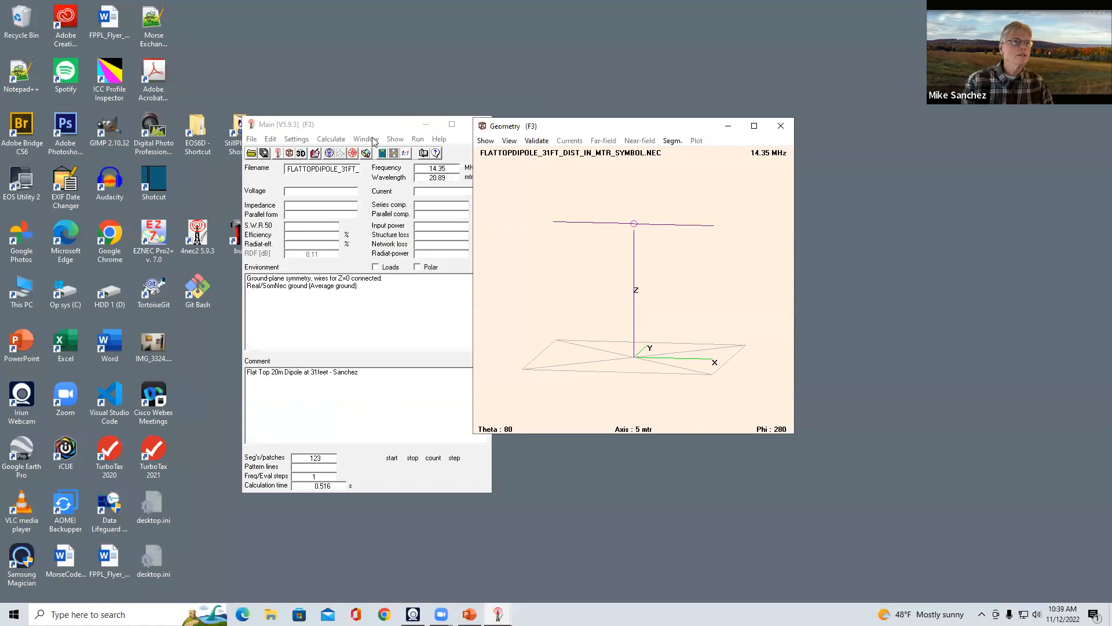
# Generate the full far-field pattern of the flat top dipole at 14.35 MHz with 2.5-degree resolution
pyautogui.click(331, 140)
pyautogui.click(334, 154)
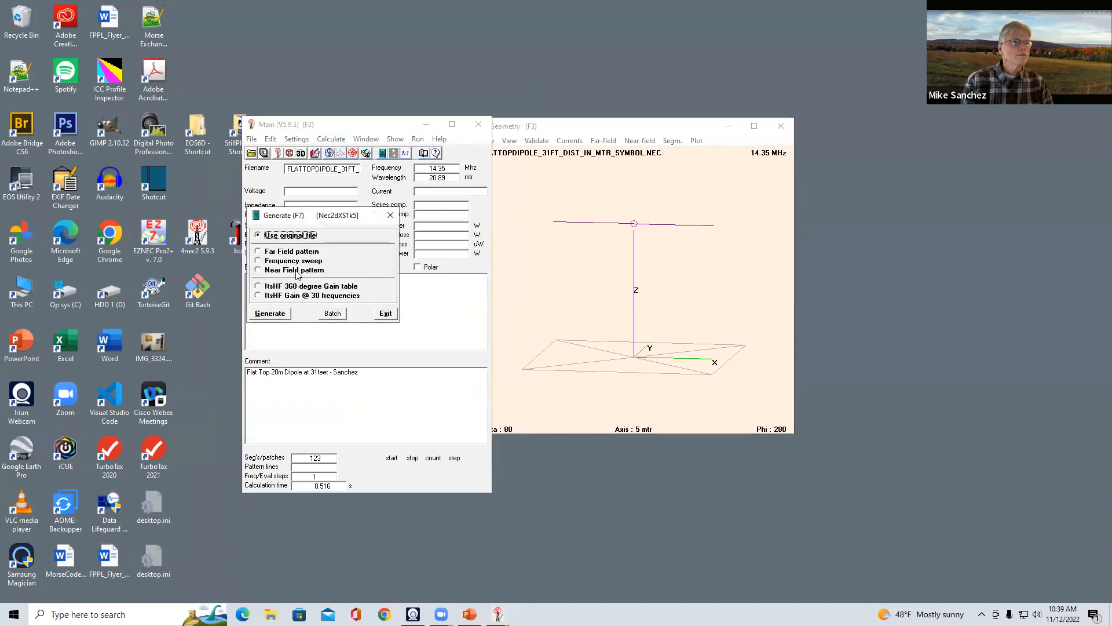
pyautogui.click(258, 252)
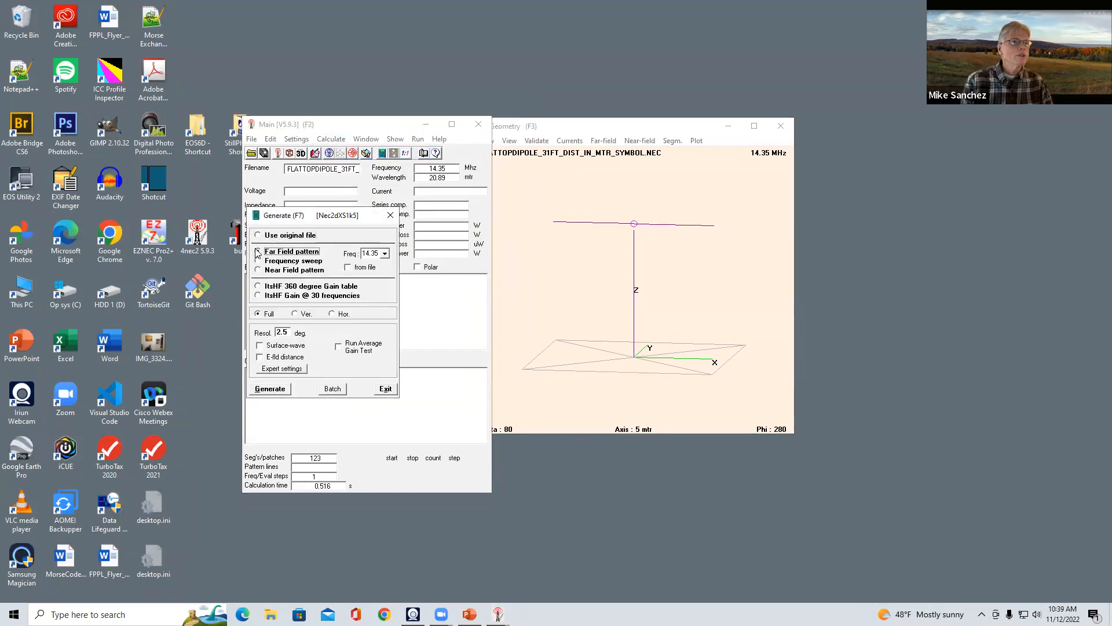
pyautogui.click(281, 391)
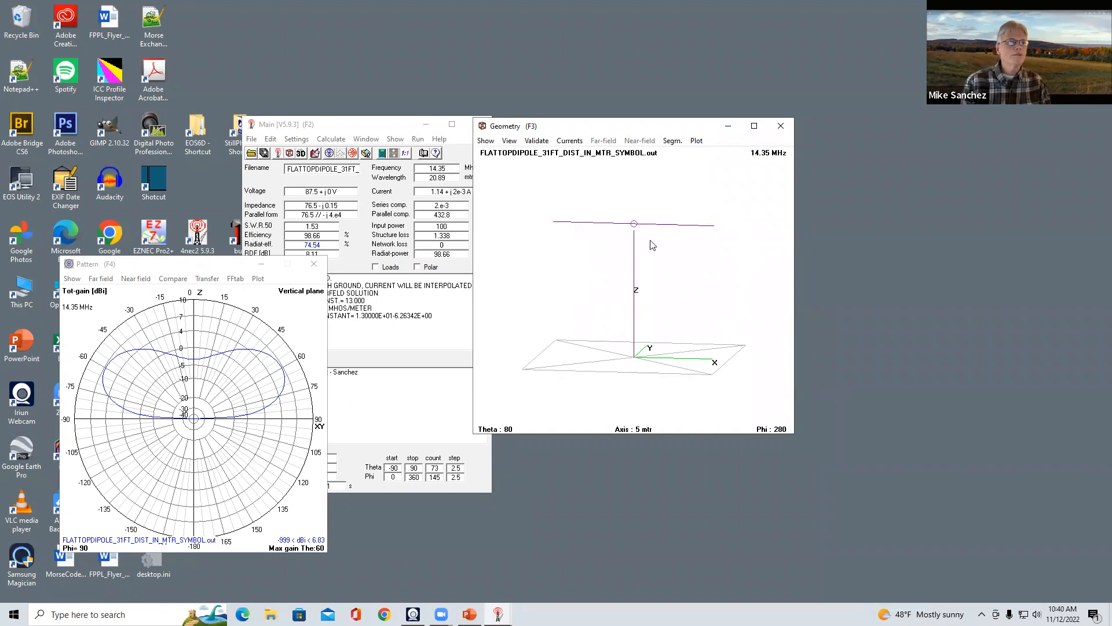
# Move the Main window clear of the geometry view and open the dipole's NEC input file in Notepad
pyautogui.click(357, 131)
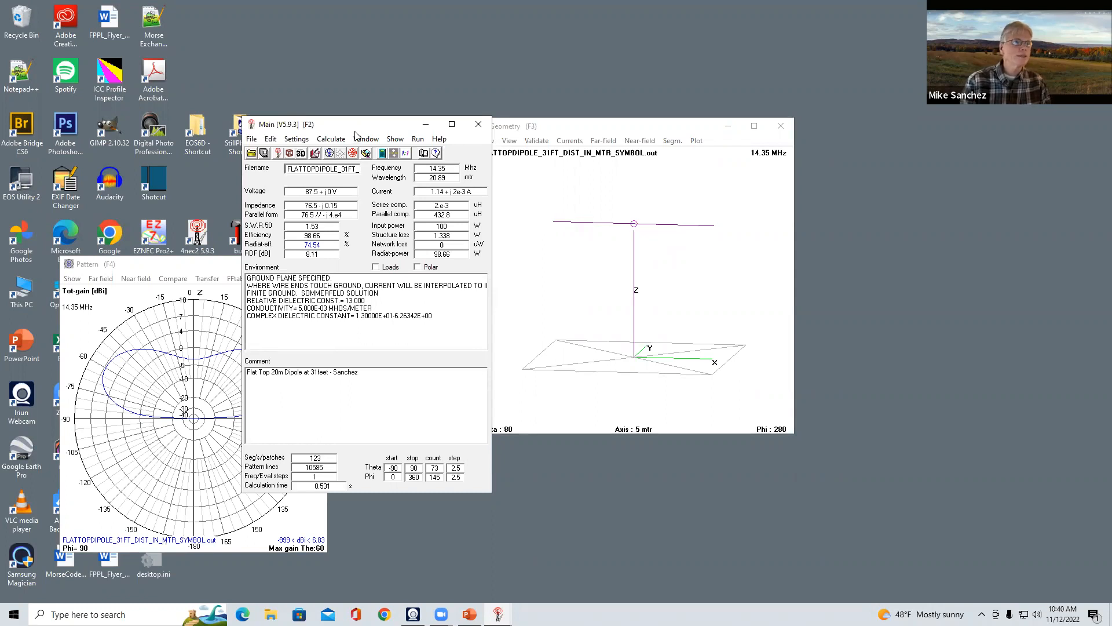
pyautogui.moveTo(358, 131); pyautogui.dragTo(400, 108)
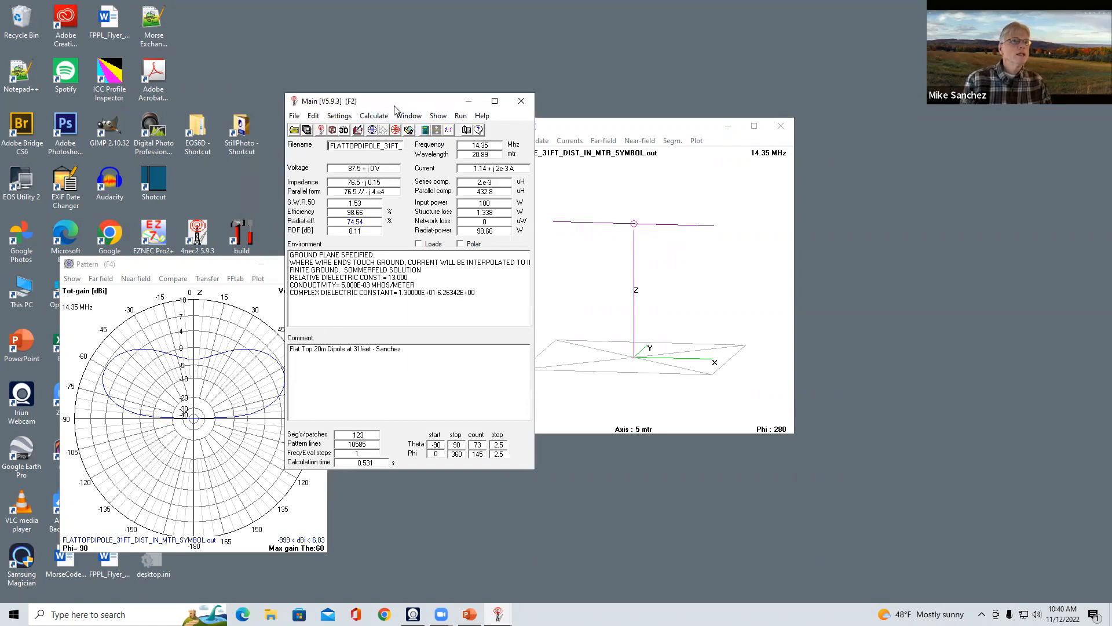
pyautogui.moveTo(397, 107); pyautogui.dragTo(360, 110)
pyautogui.click(273, 118)
pyautogui.click(284, 130)
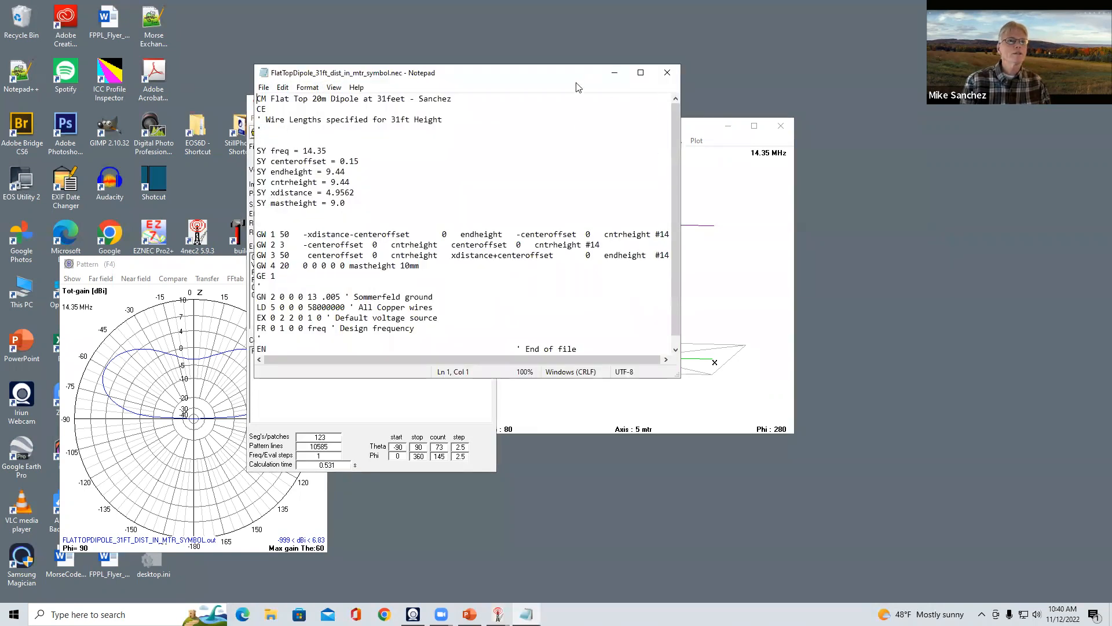
# Arrange the Notepad and Main windows side by side so that both the model text and the results are accessible
pyautogui.moveTo(517, 73); pyautogui.dragTo(315, 206)
pyautogui.click(360, 104)
pyautogui.moveTo(360, 107); pyautogui.dragTo(514, 112)
pyautogui.click(488, 123)
pyautogui.click(501, 139)
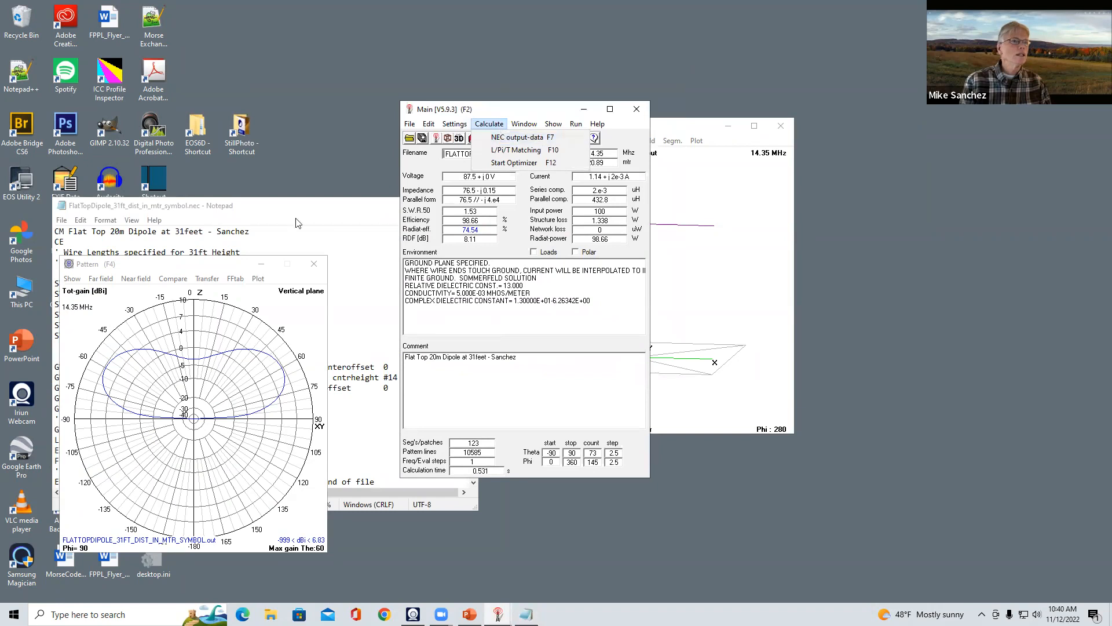
# Set the freq symbol to 14.00 in the NEC input file and save it
pyautogui.click(289, 209)
pyautogui.click(124, 285)
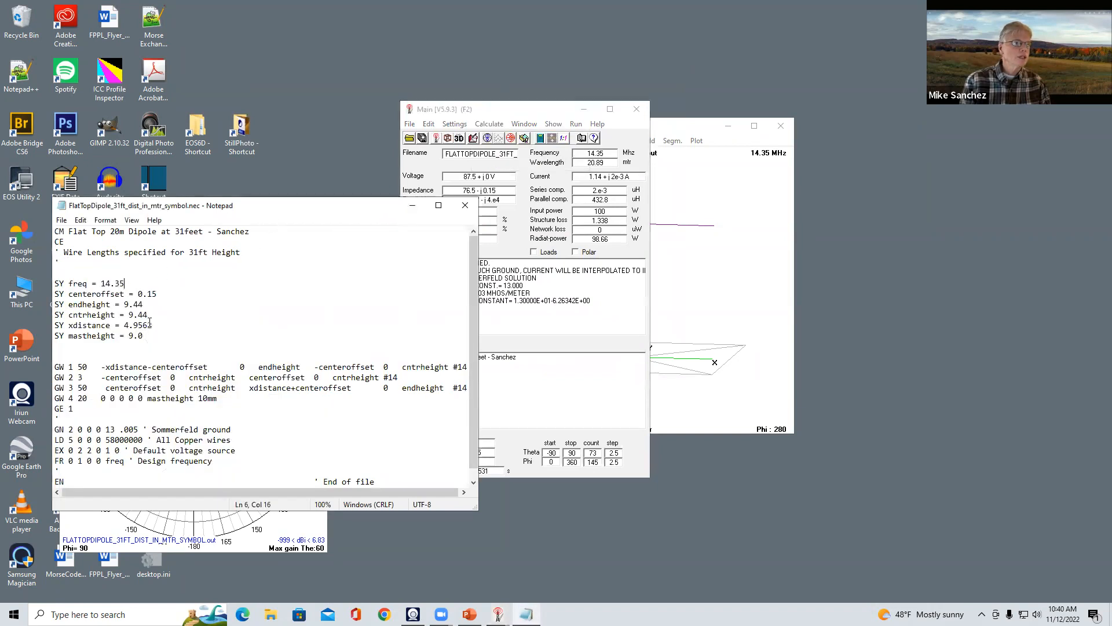
pyautogui.press('BackSpace')
pyautogui.press('BackSpace')
pyautogui.write('00')
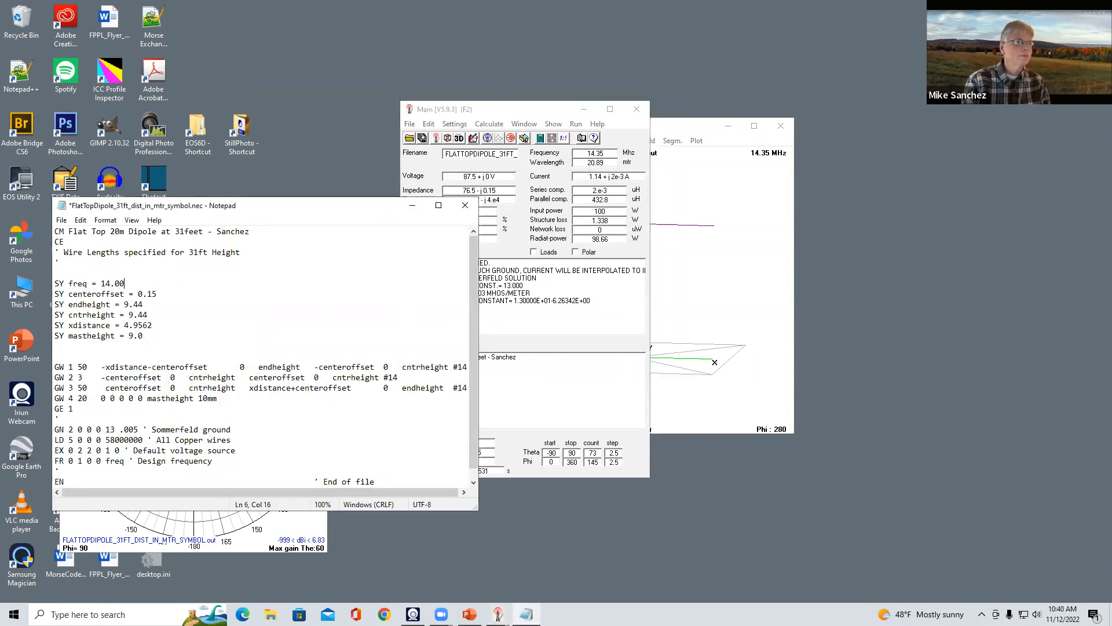
pyautogui.hotkey('ctrl', 's')
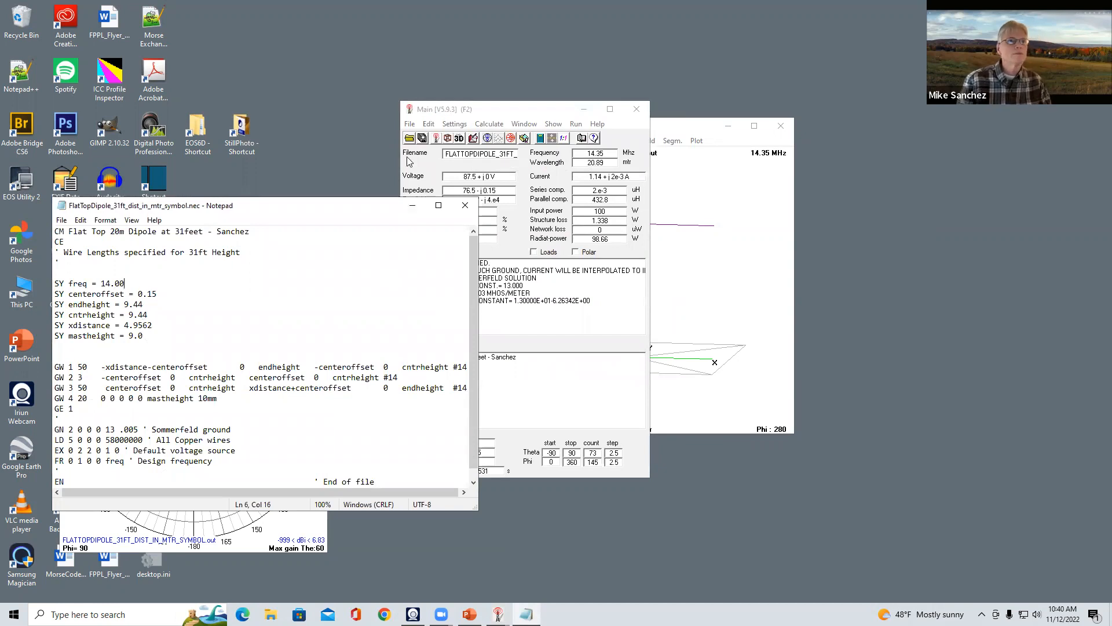
# Start the NEC output-data calculation in the Main window to reload the edited dipole model
pyautogui.click(513, 114)
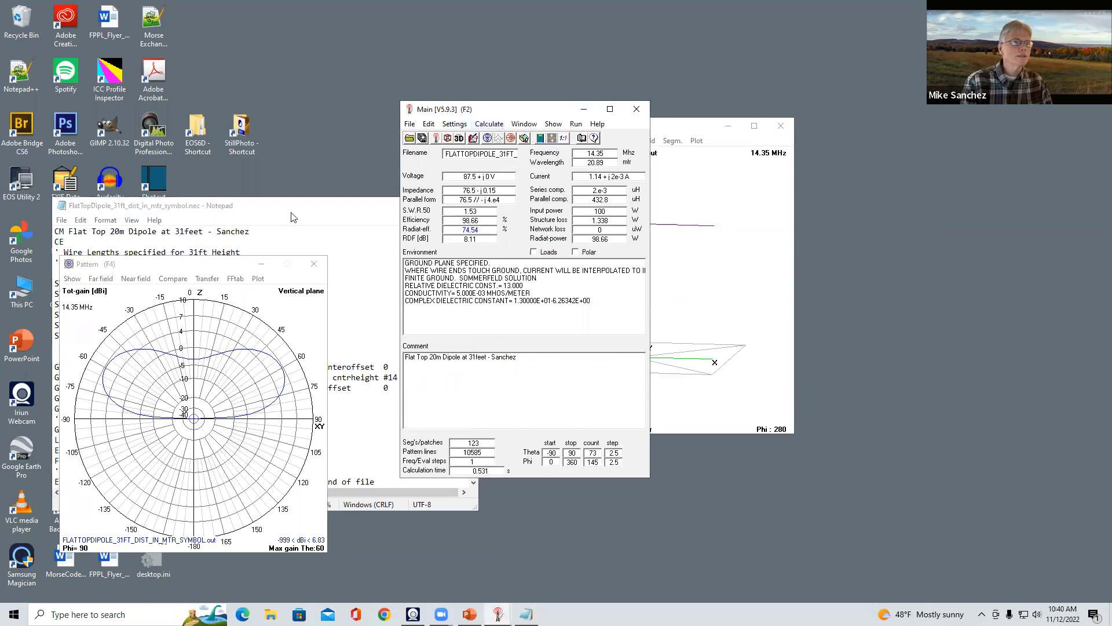
pyautogui.click(456, 125)
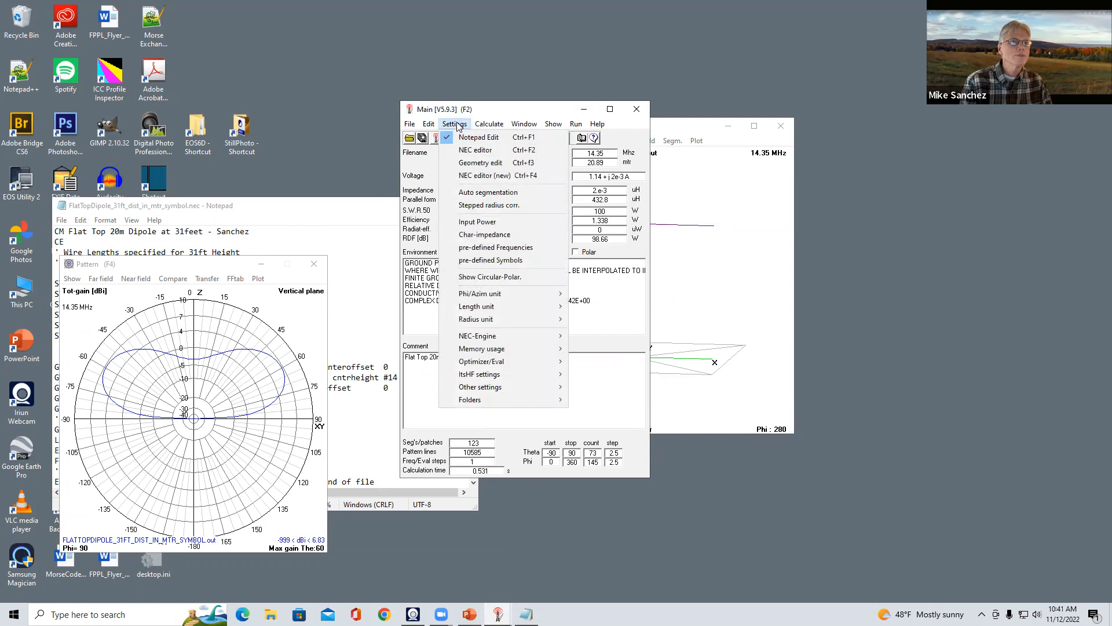
pyautogui.click(411, 125)
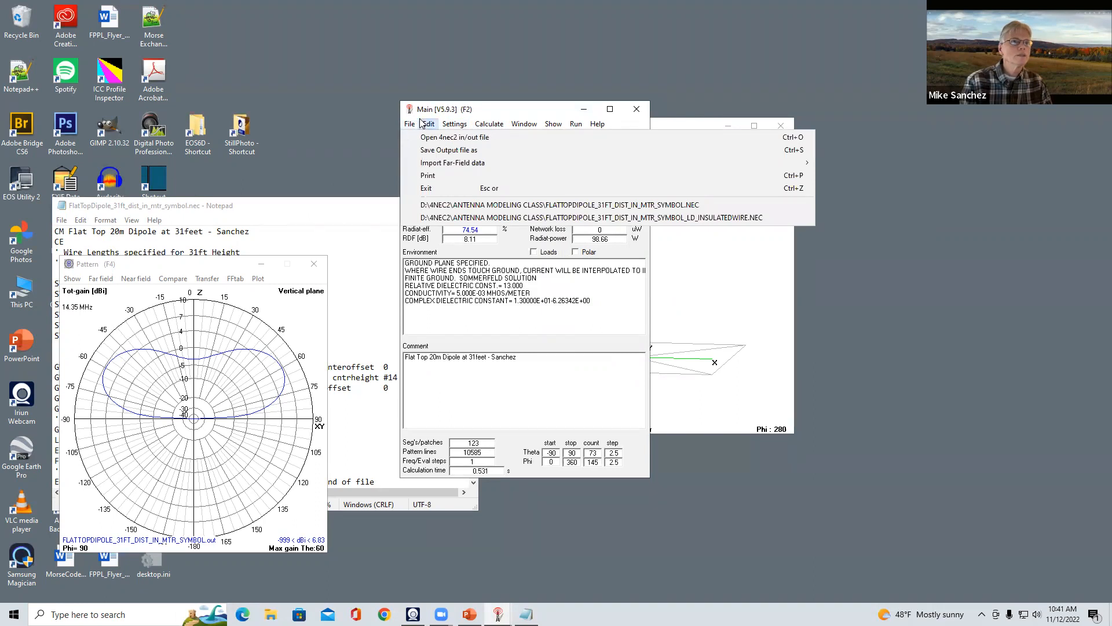
pyautogui.click(501, 115)
pyautogui.click(490, 124)
pyautogui.click(501, 138)
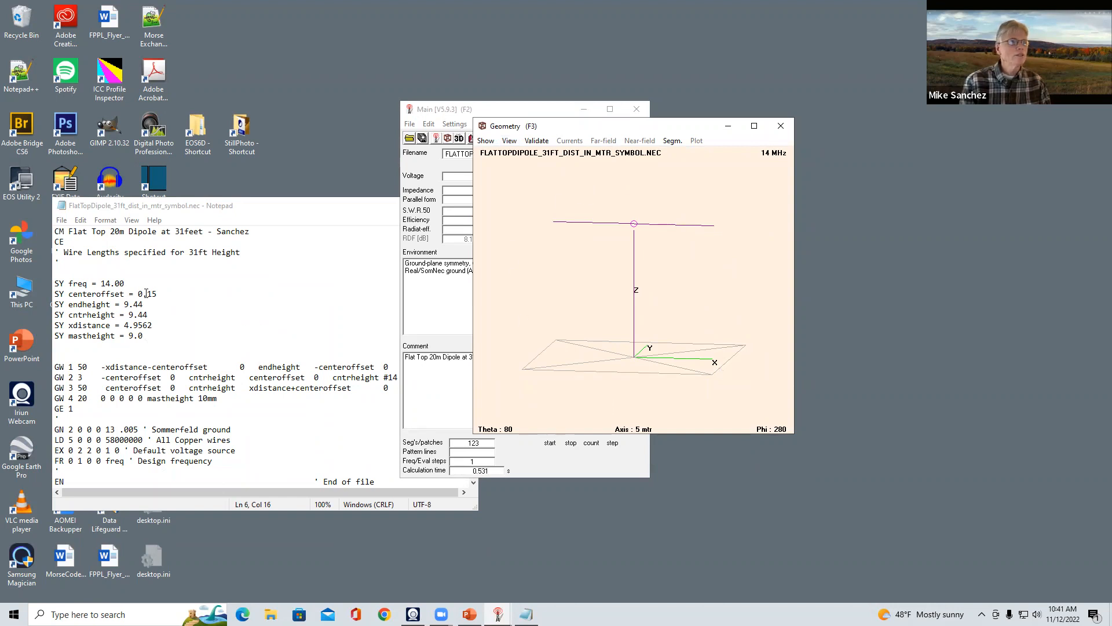
pyautogui.click(261, 222)
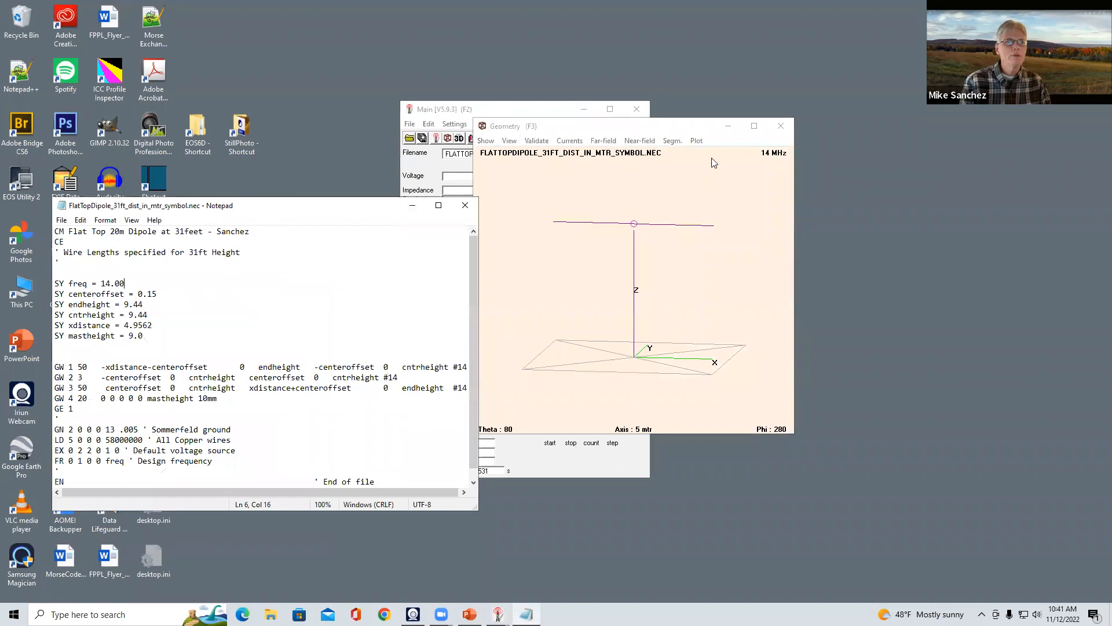
pyautogui.click(695, 130)
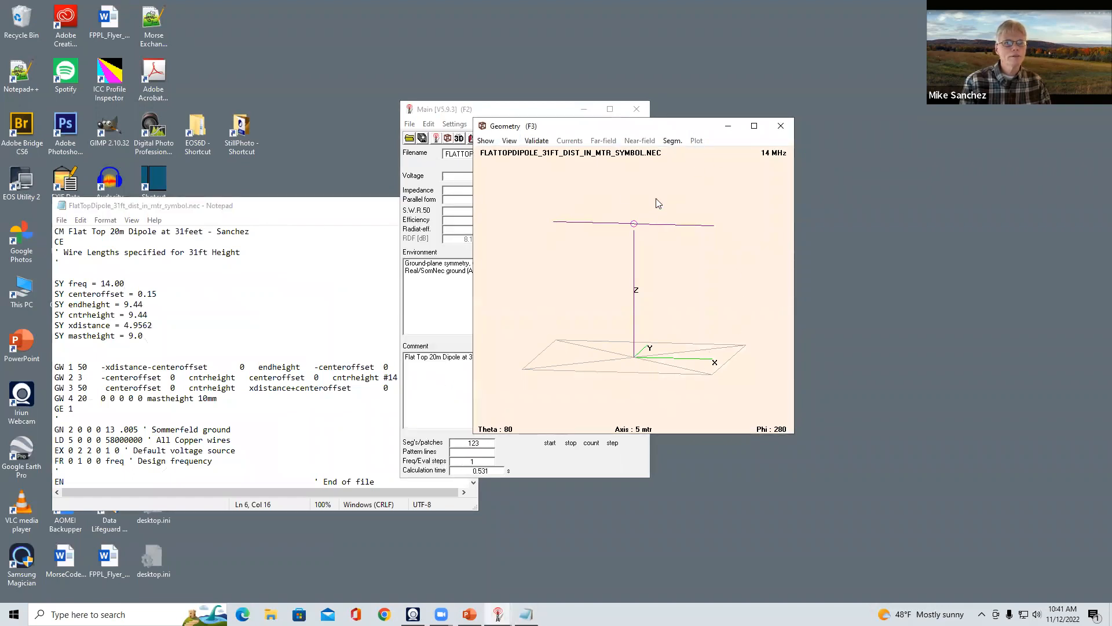
pyautogui.click(508, 116)
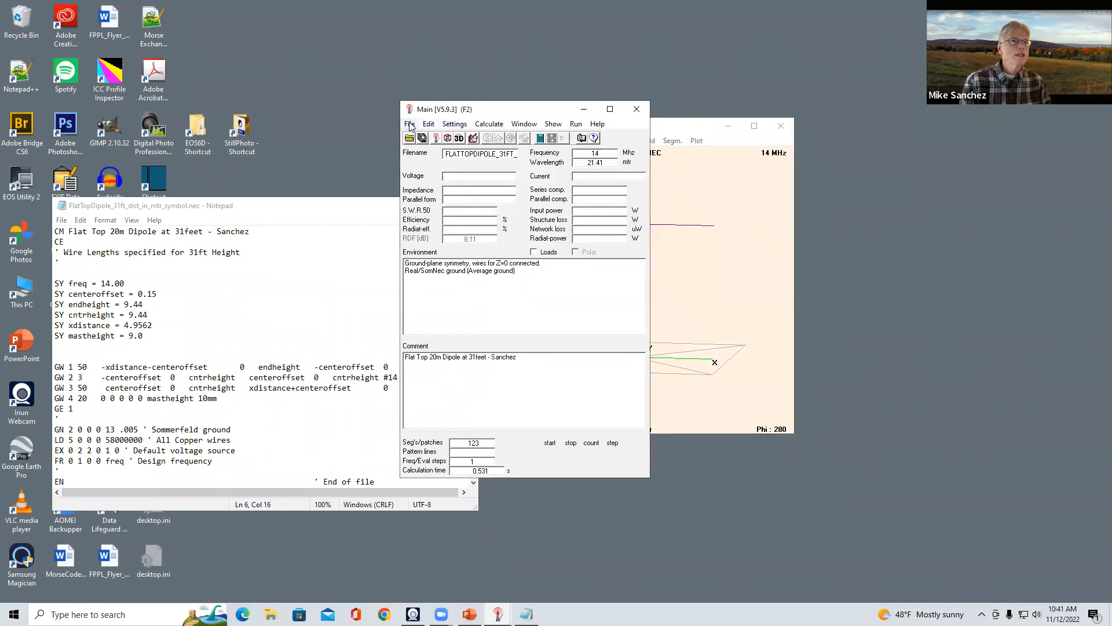
pyautogui.click(409, 124)
pyautogui.click(498, 113)
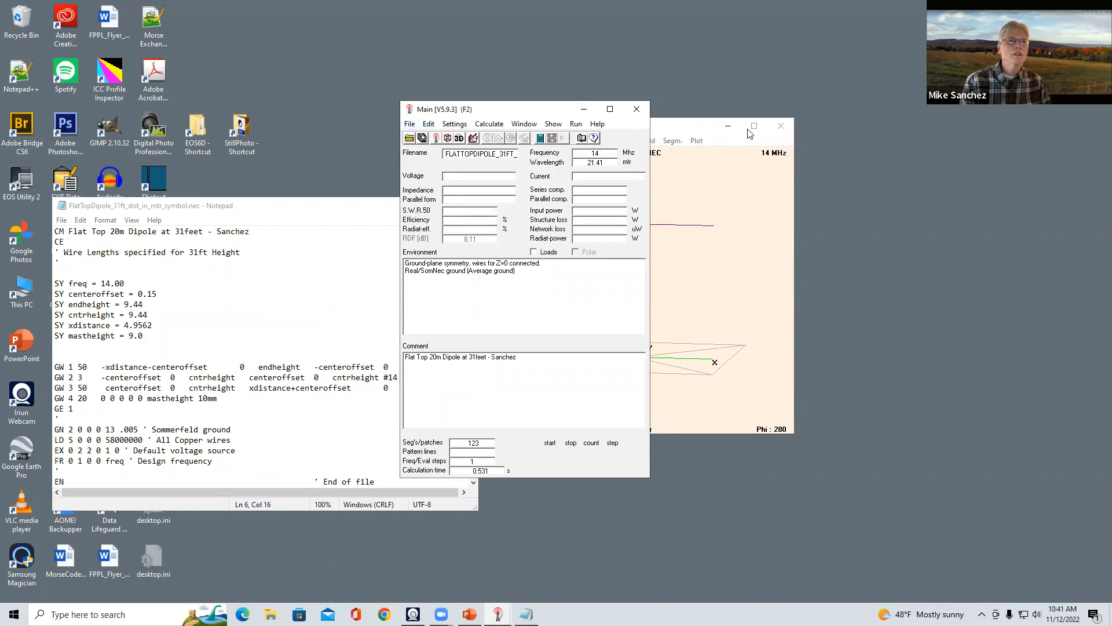
# Close the Geometry window and generate the full far-field pattern of the dipole at 14 MHz
pyautogui.click(780, 125)
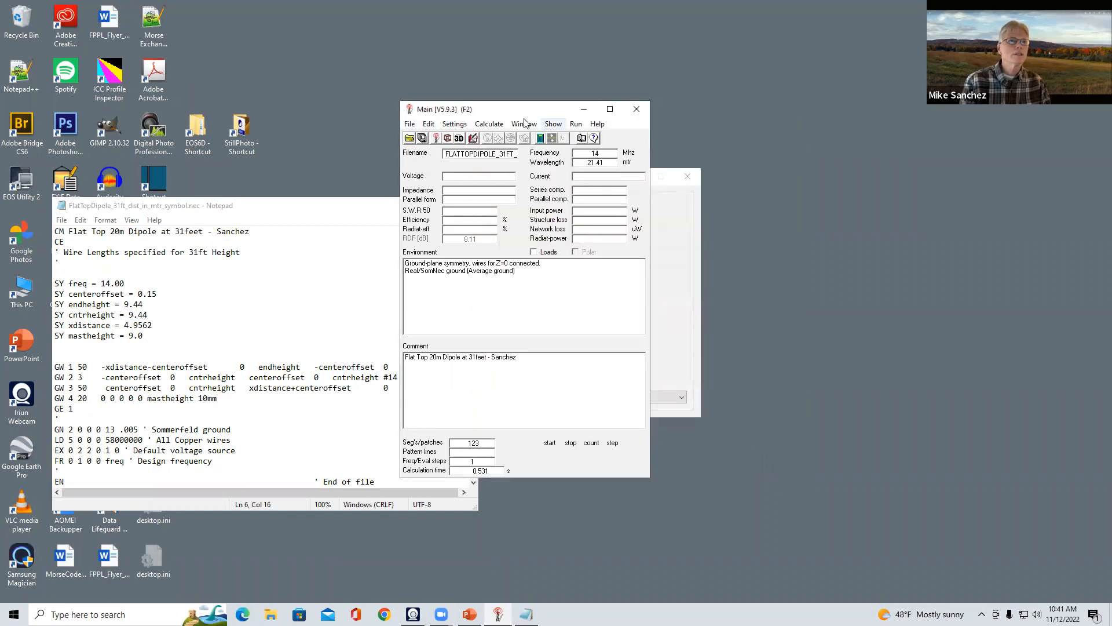
pyautogui.click(490, 124)
pyautogui.click(482, 164)
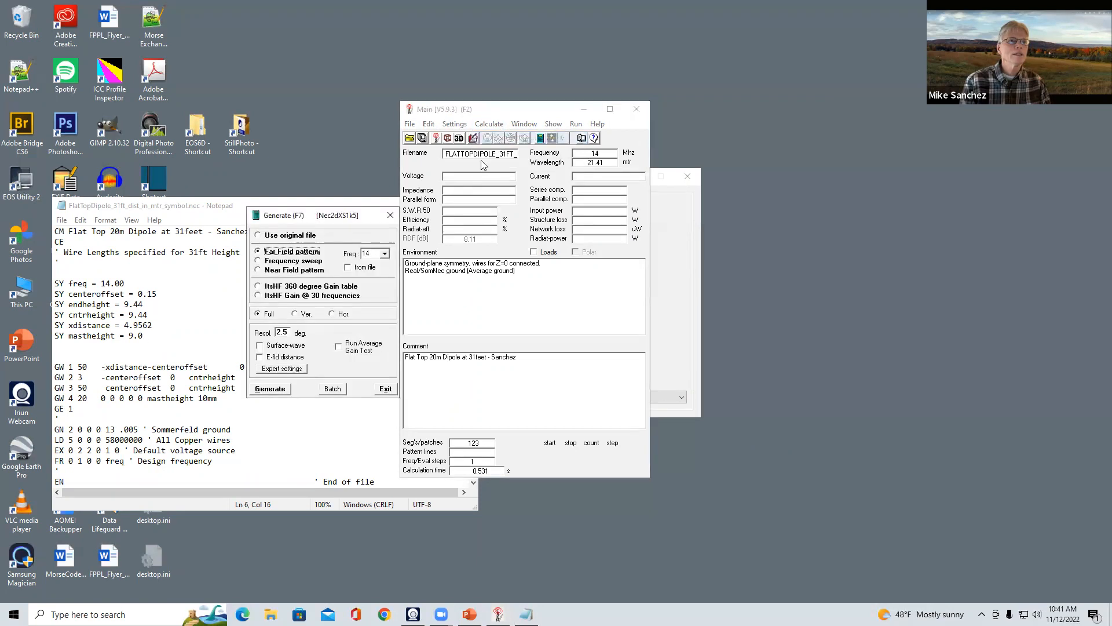
pyautogui.click(270, 389)
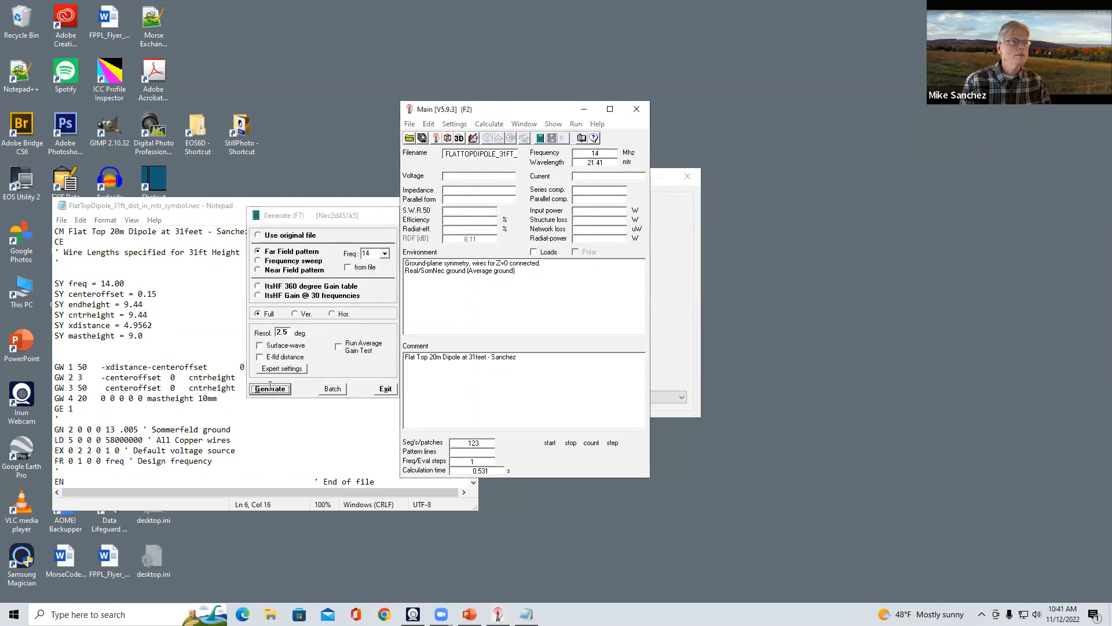
pyautogui.click(694, 198)
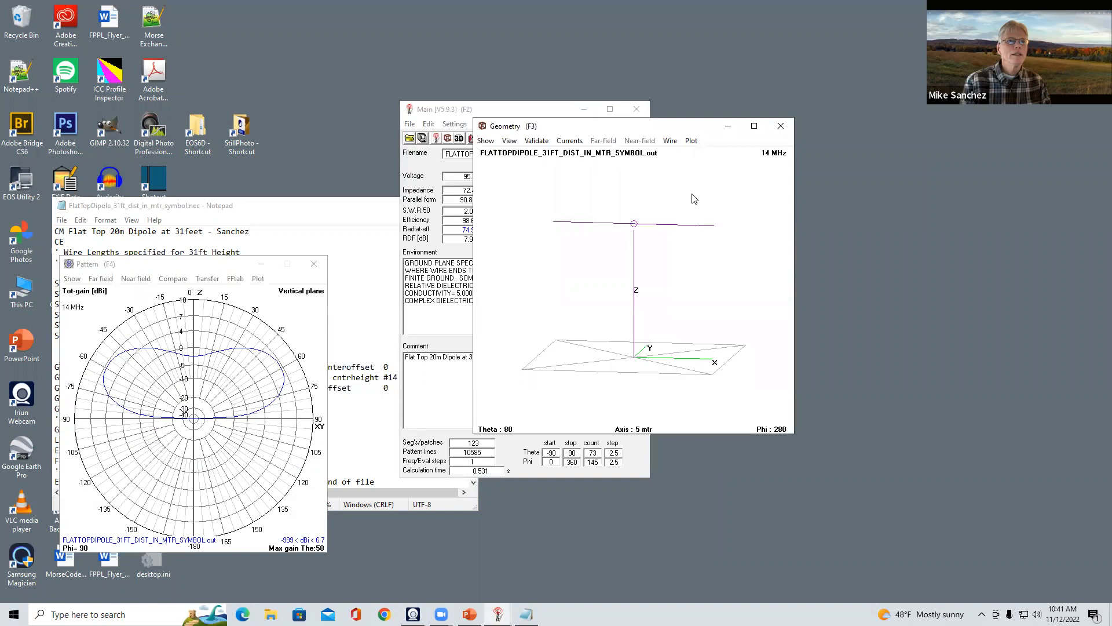
# Bring the Main window forward and move it beside the pattern plot to check the impedance and SWR
pyautogui.click(451, 112)
pyautogui.moveTo(522, 114); pyautogui.dragTo(459, 122)
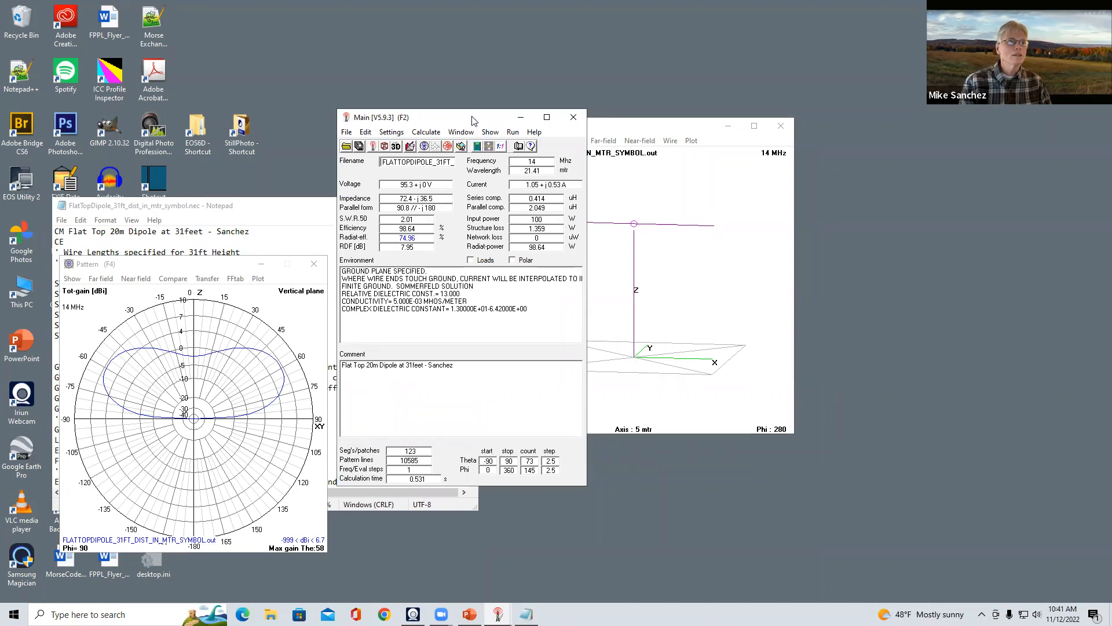
pyautogui.moveTo(472, 120); pyautogui.dragTo(424, 131)
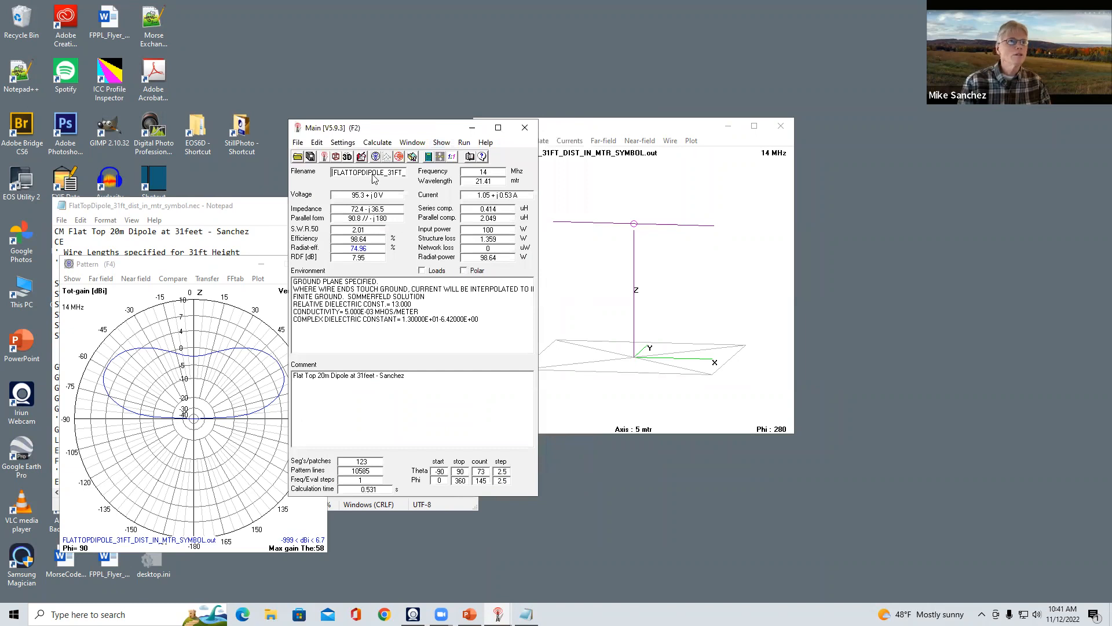
# Run a vertical frequency sweep from 13.5 to 15 MHz in 0.05 steps and show the SWR graph
pyautogui.click(376, 143)
pyautogui.click(394, 152)
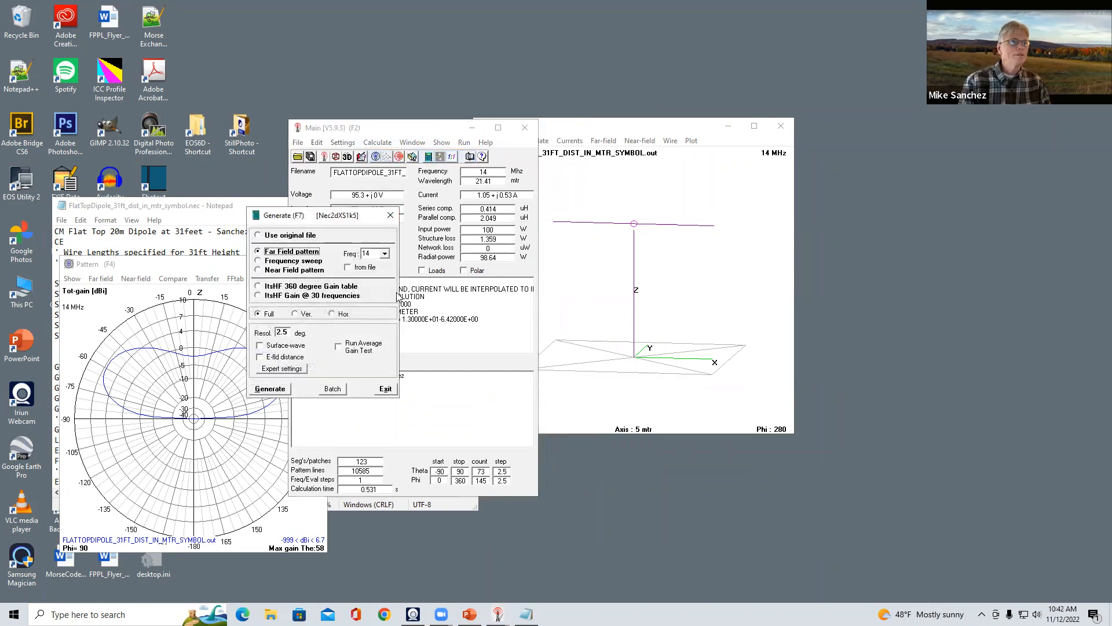
pyautogui.click(313, 262)
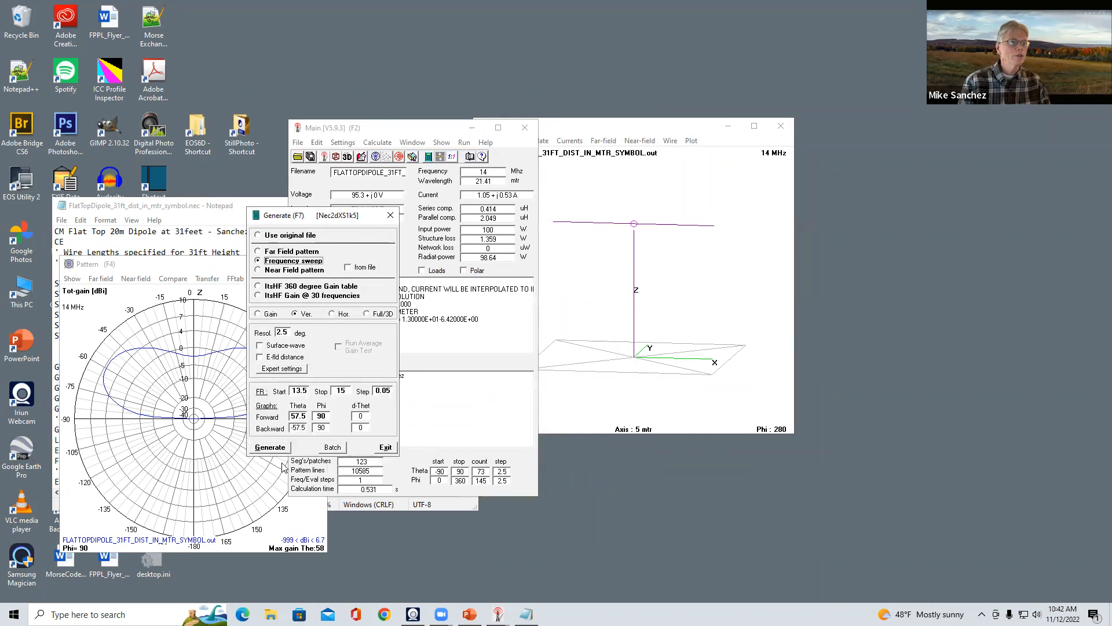
pyautogui.click(276, 448)
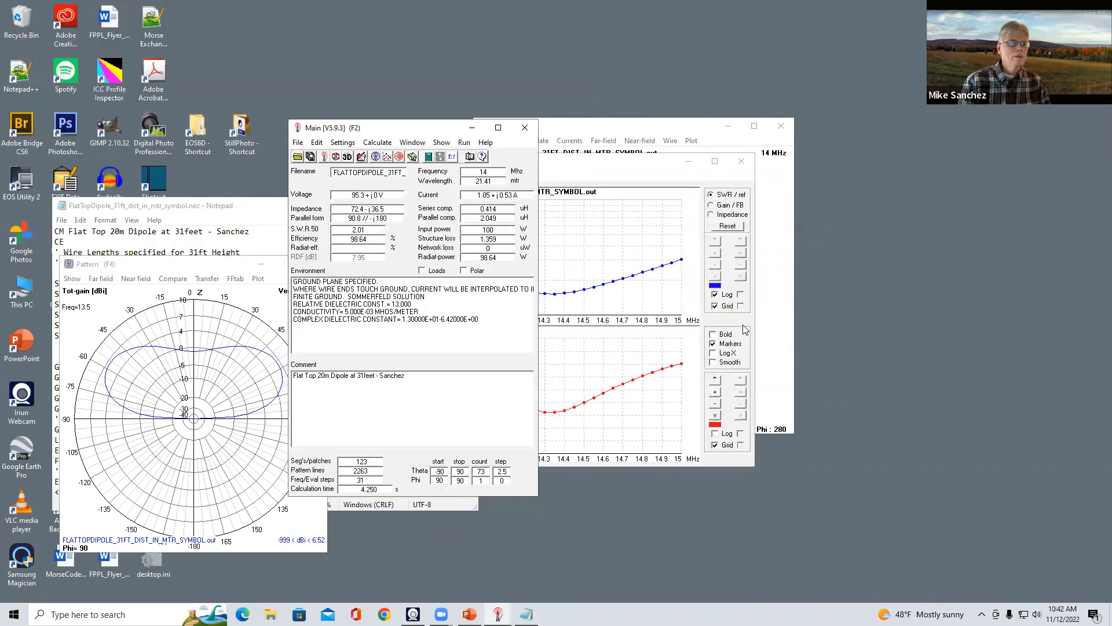
pyautogui.click(637, 314)
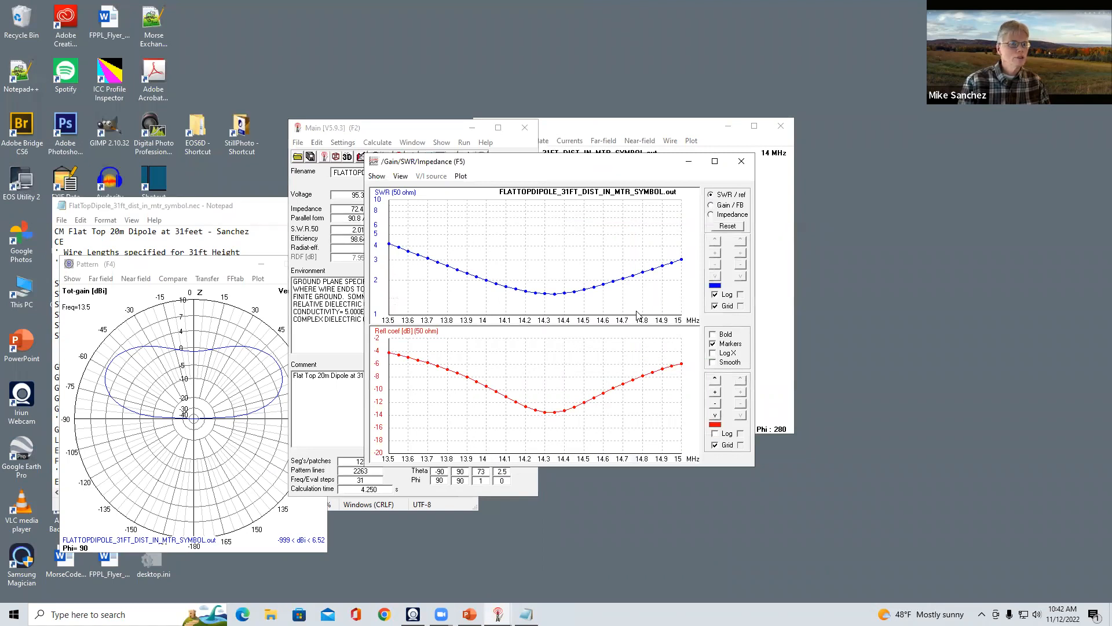
# Switch to the PowerPoint presentation and show slide 15 about updating xdistance in the 4NEC2 model
pyautogui.click(380, 130)
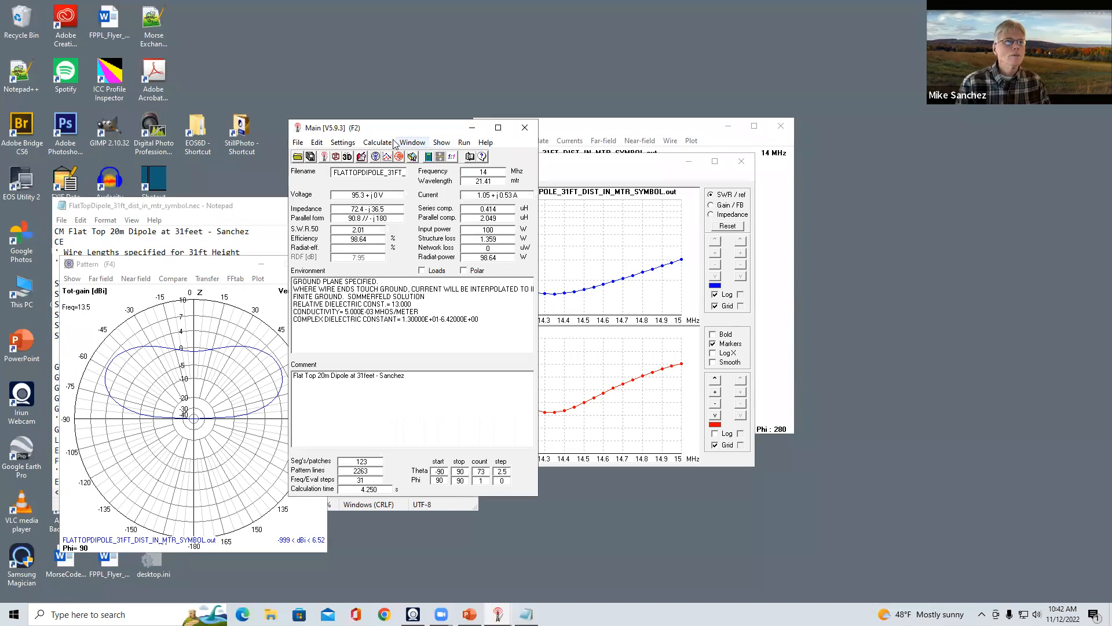
pyautogui.click(469, 614)
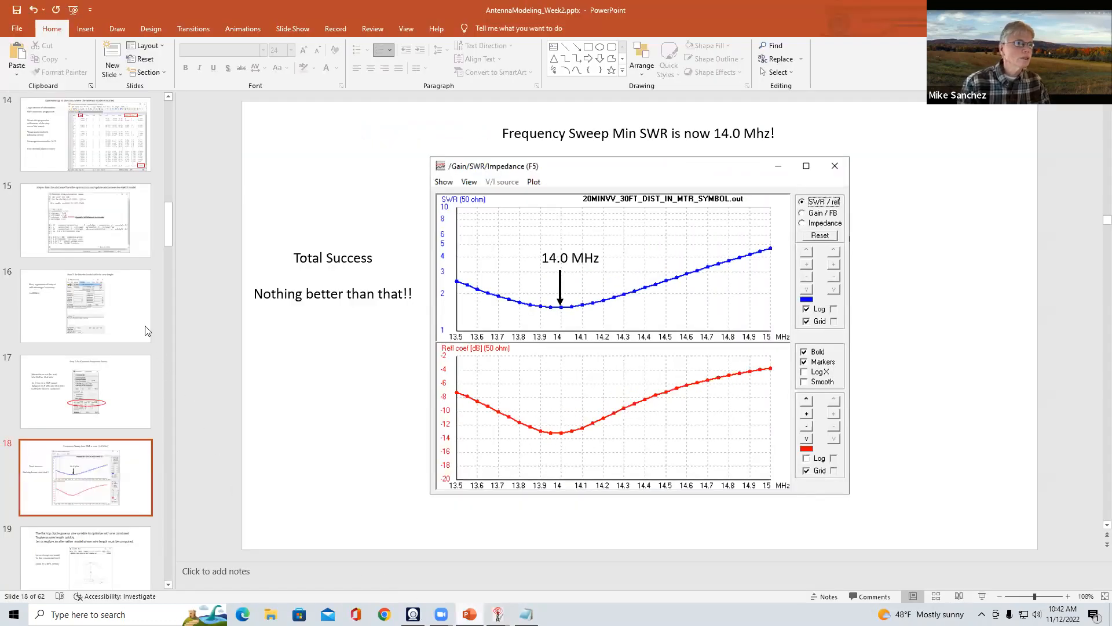
pyautogui.click(105, 210)
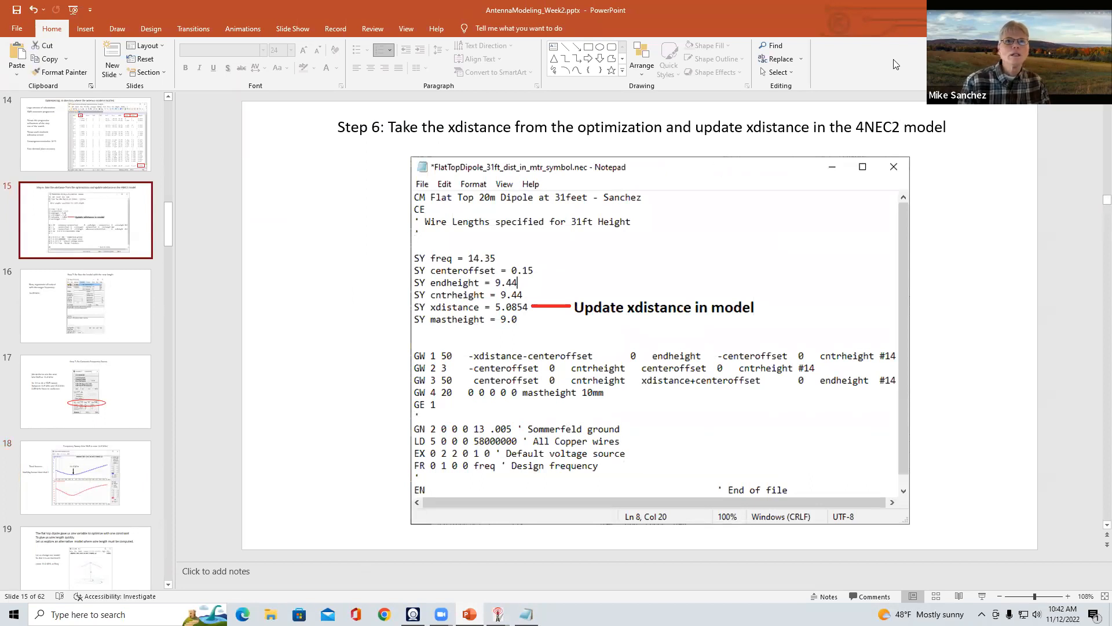
# Switch from the presentation back to the 4nec2 windows
pyautogui.hotkey('alt', 'Tab')
pyautogui.click(374, 145)
pyautogui.click(386, 153)
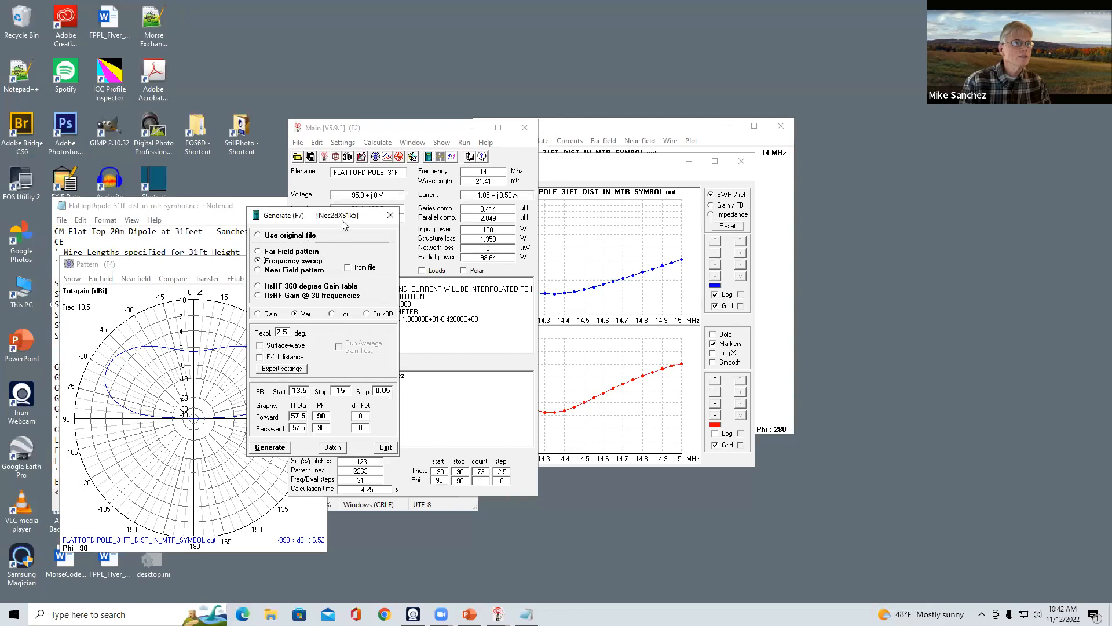
pyautogui.click(391, 215)
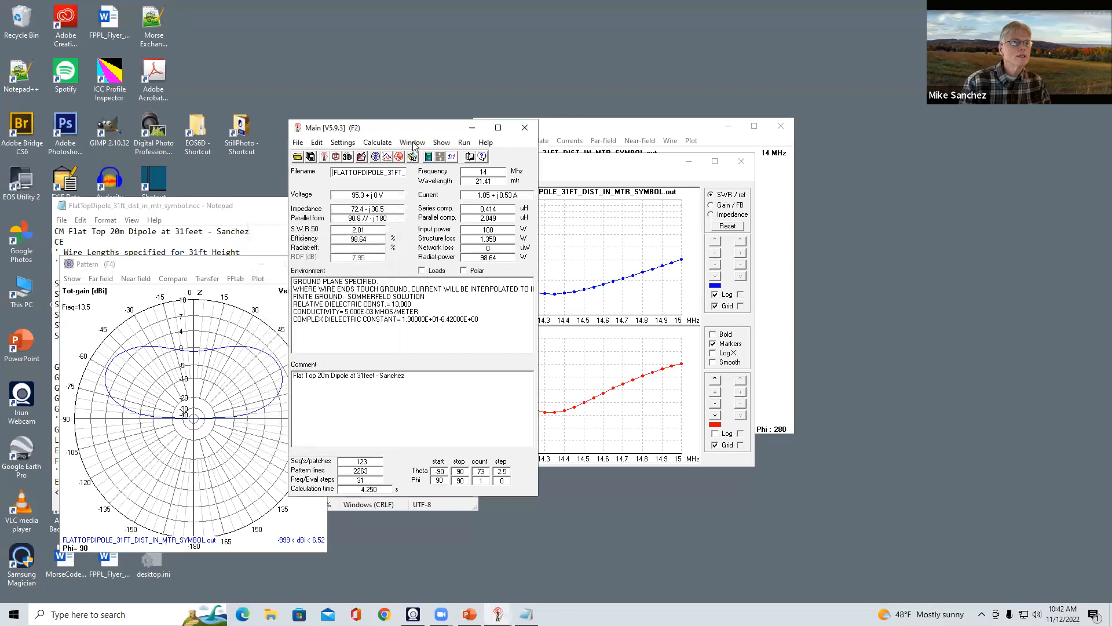
# Start the Optimizer and select xdistance as the variable to optimize
pyautogui.click(377, 142)
pyautogui.click(398, 182)
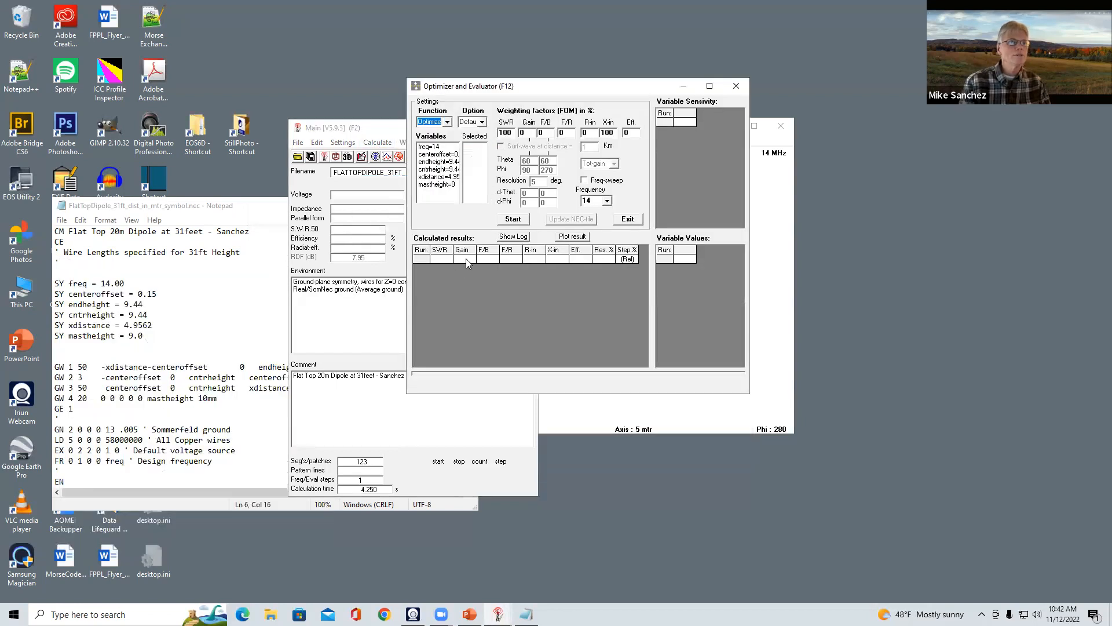
pyautogui.click(438, 177)
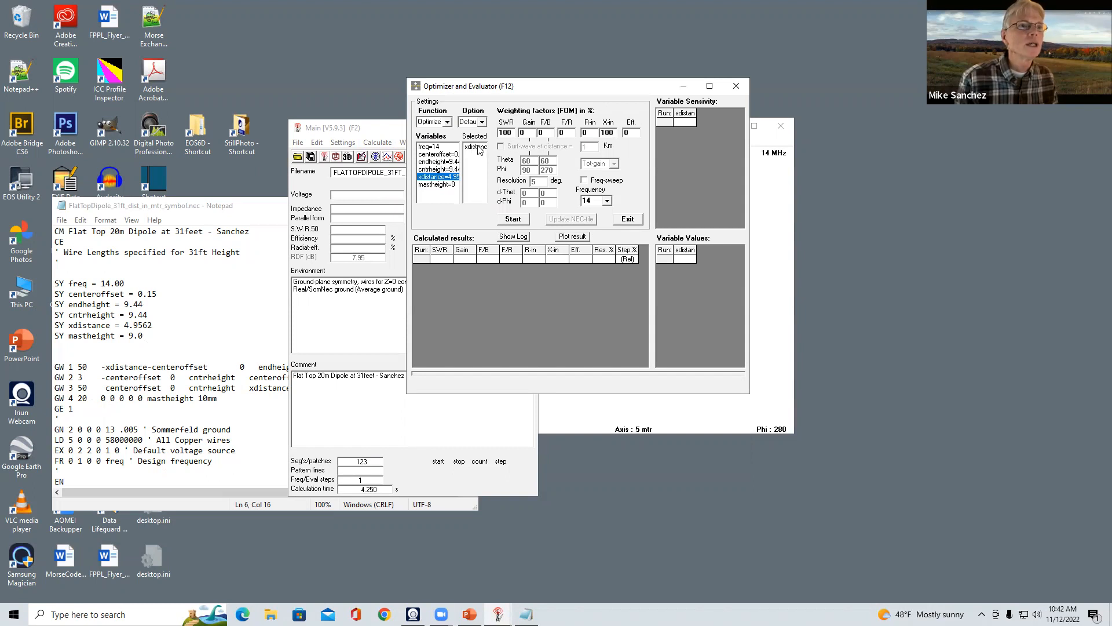
# Try an SWR weighting factor of 0 in the optimizer settings and restore it to 100
pyautogui.doubleClick(511, 132)
pyautogui.write('0')
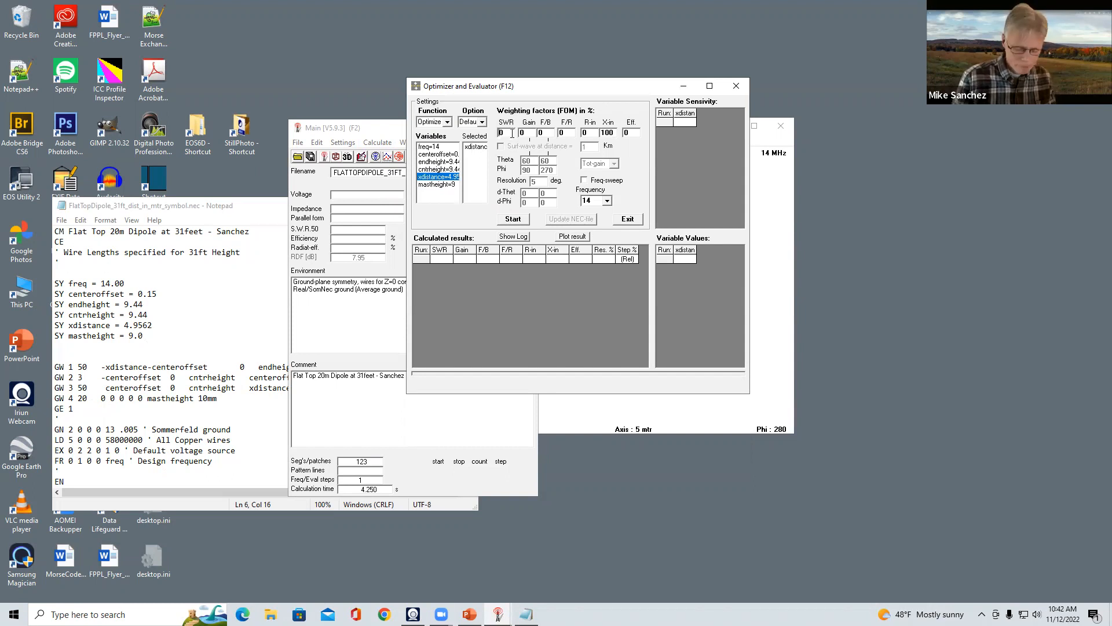
pyautogui.write('0')
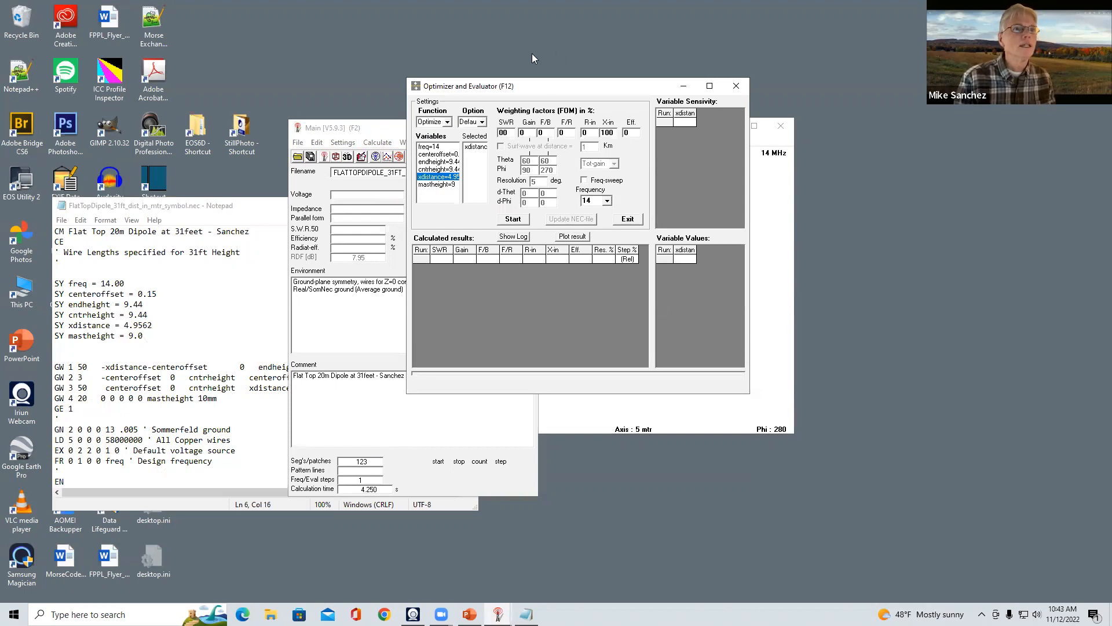
pyautogui.press('BackSpace')
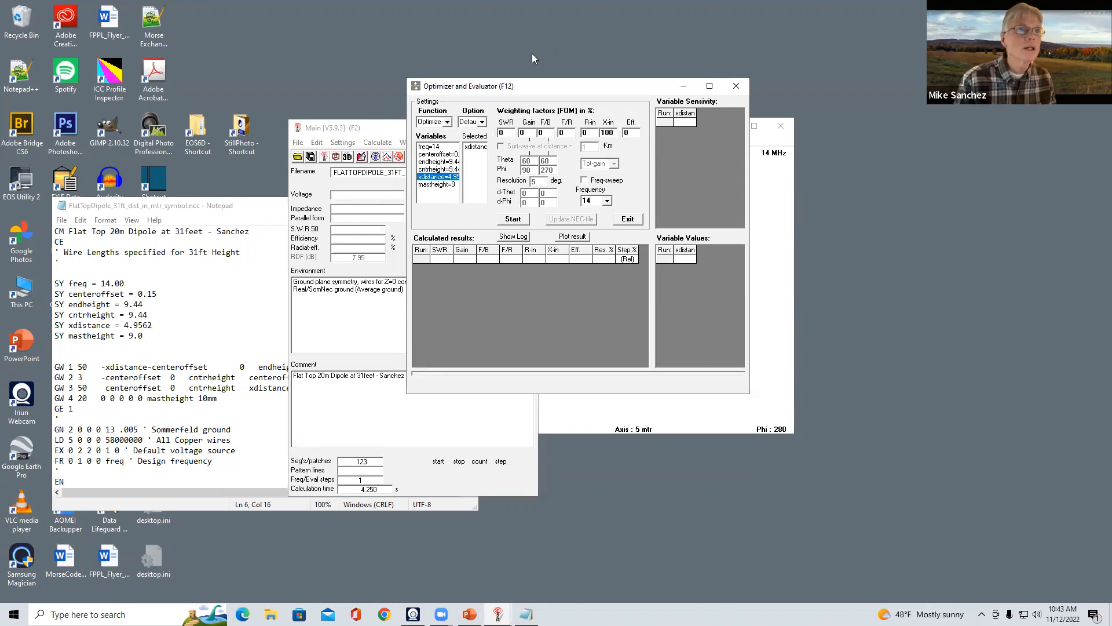
pyautogui.write('100')
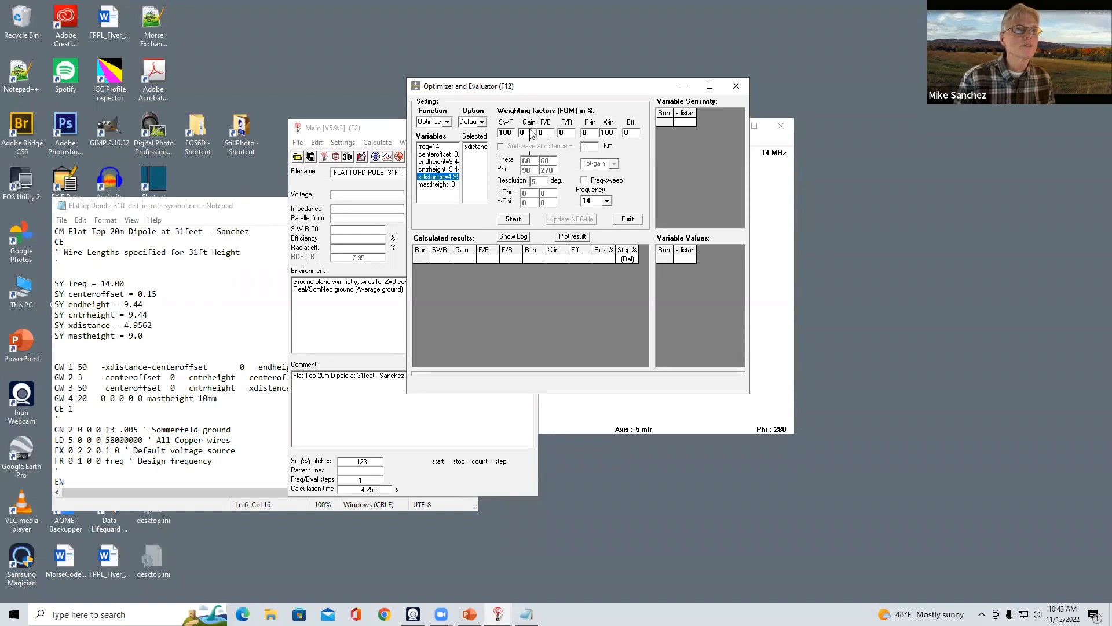
pyautogui.click(506, 131)
pyautogui.click(506, 130)
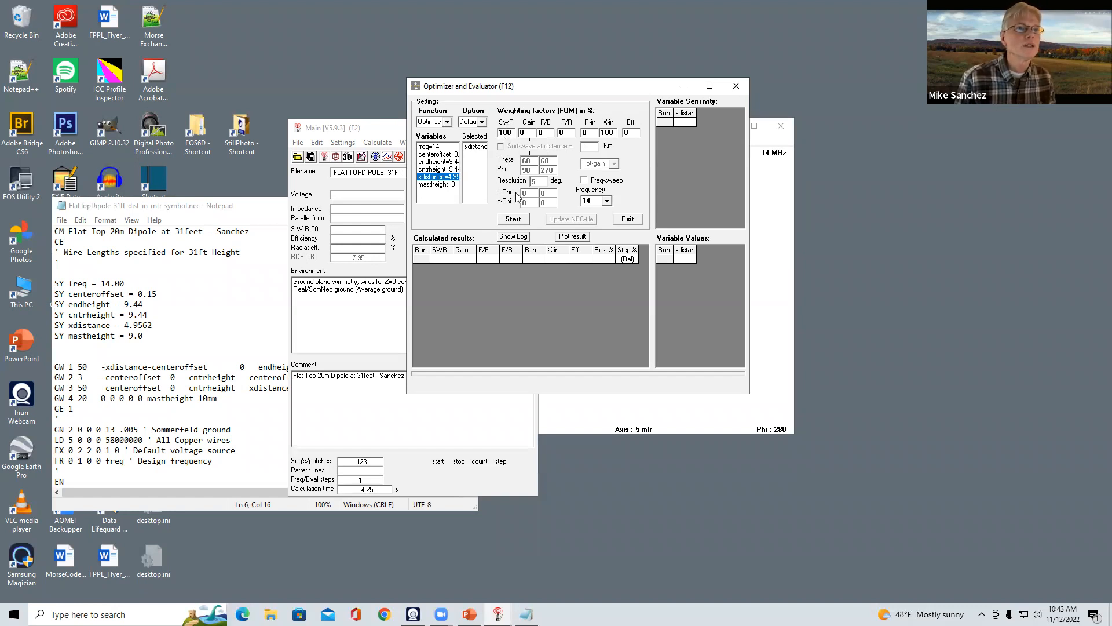
pyautogui.click(529, 131)
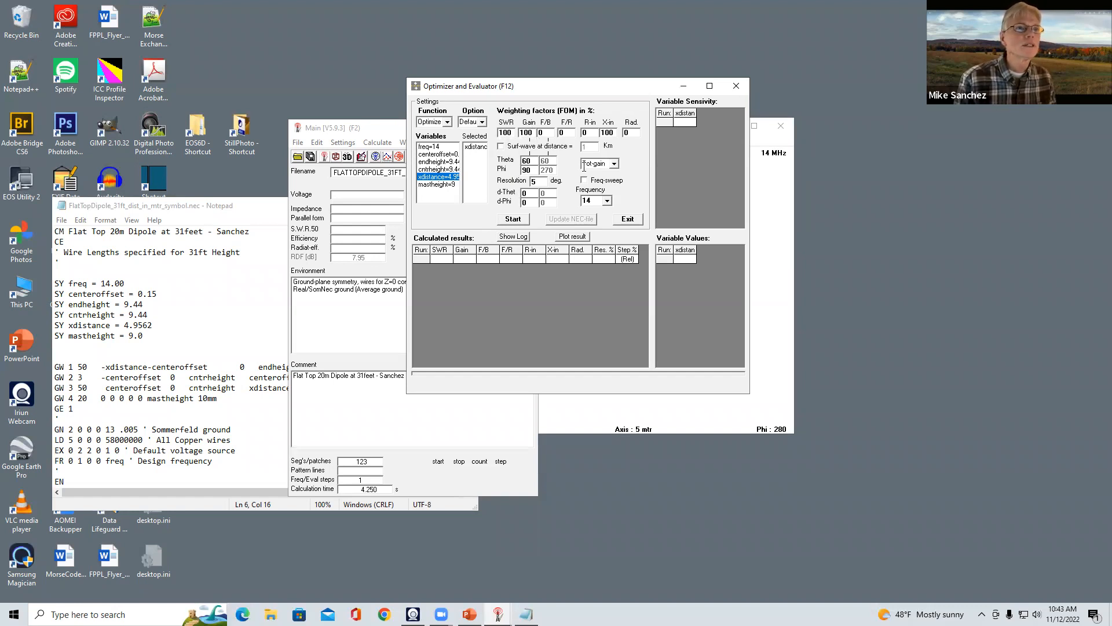
pyautogui.click(529, 131)
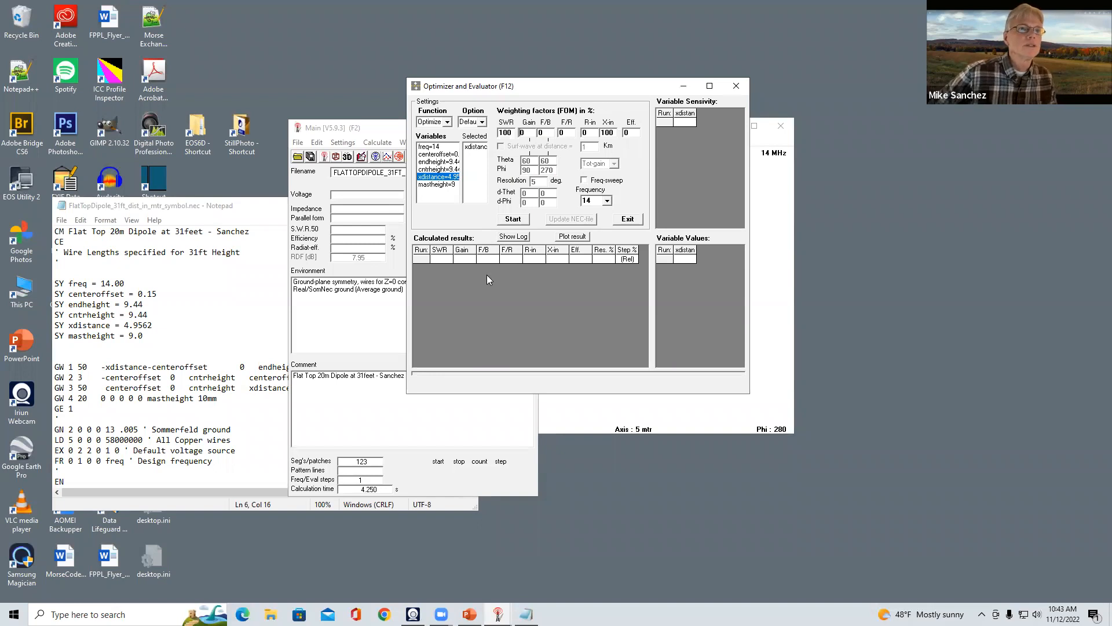
# Run the xdistance optimization at 14 MHz with SWR and X-in both weighted 100 and acknowledge its completion
pyautogui.click(513, 220)
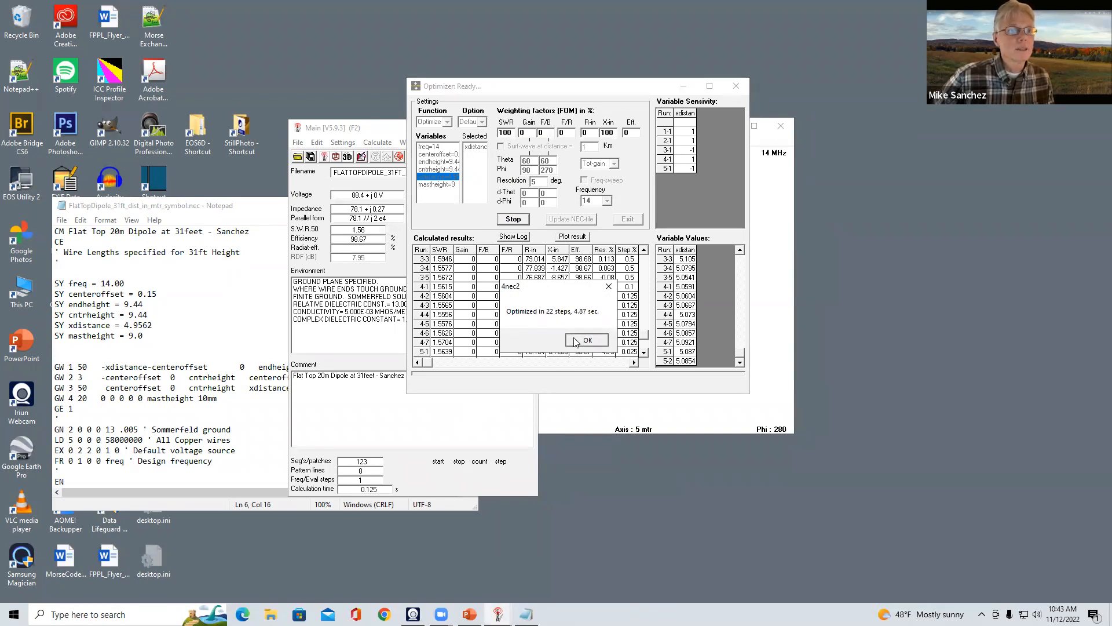
pyautogui.click(575, 342)
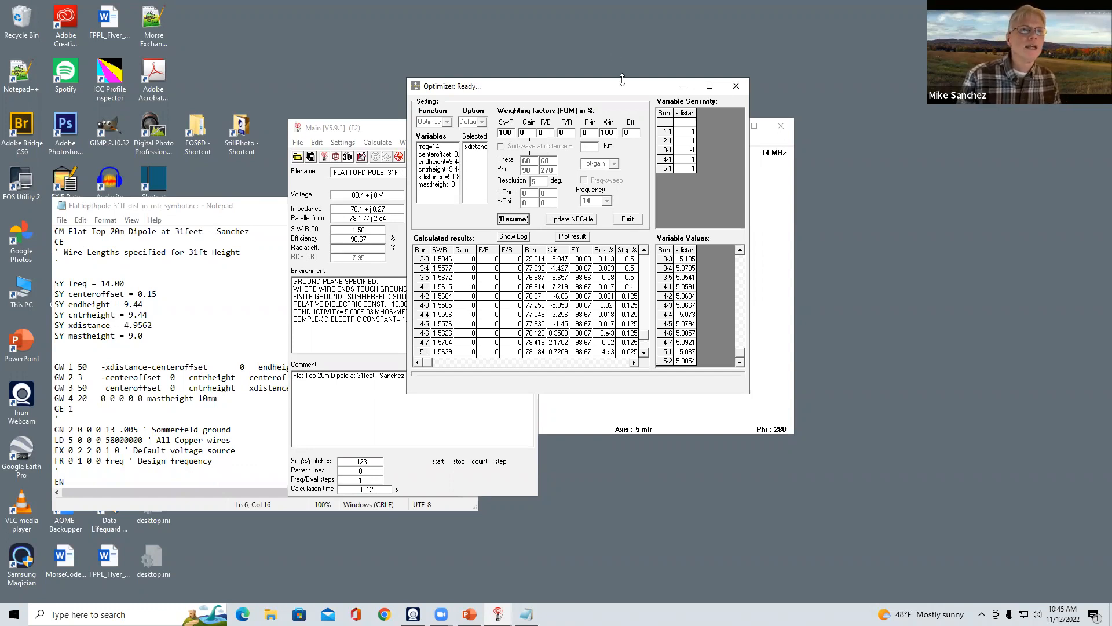
# Resume the xdistance optimization with the X-in weighting set to 0, and restore that weighting to 100
pyautogui.doubleClick(608, 133)
pyautogui.write('0')
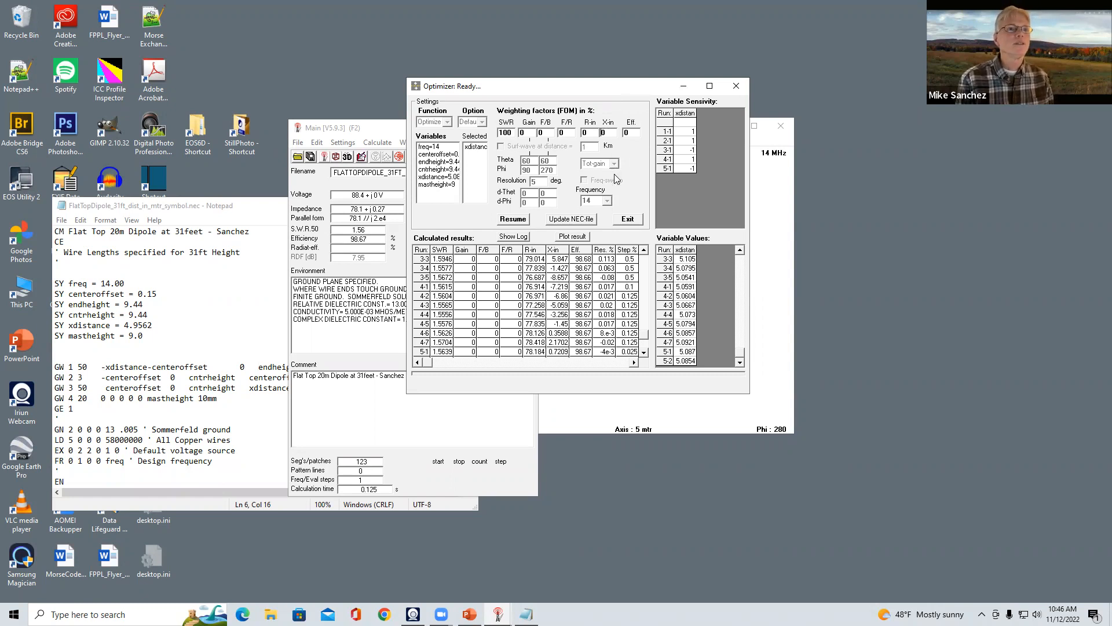
pyautogui.click(517, 221)
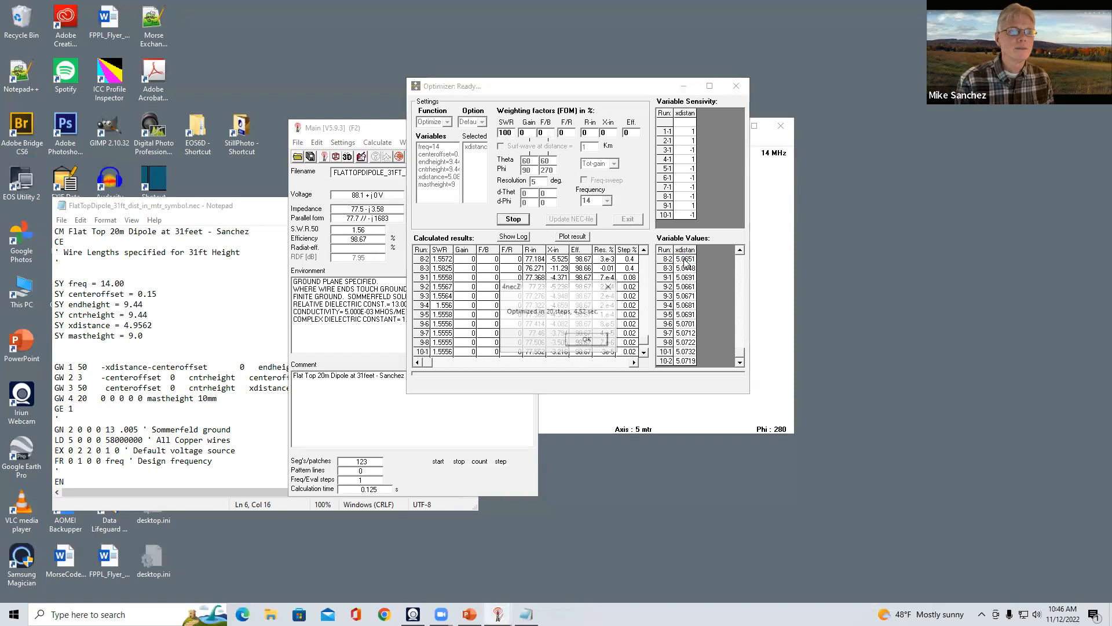
pyautogui.click(589, 341)
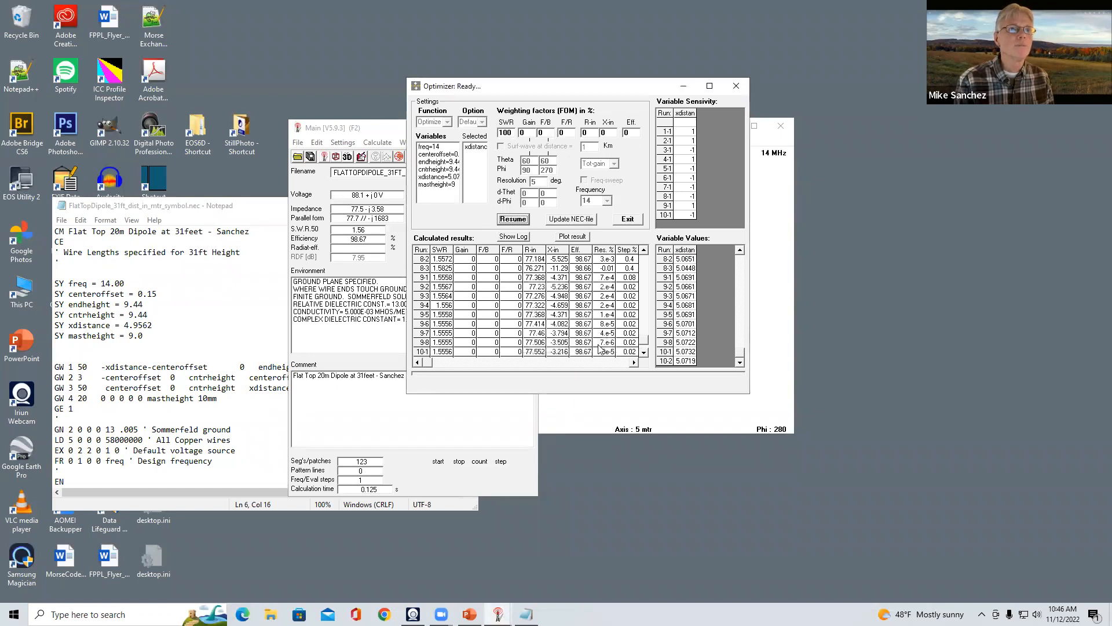
pyautogui.click(609, 135)
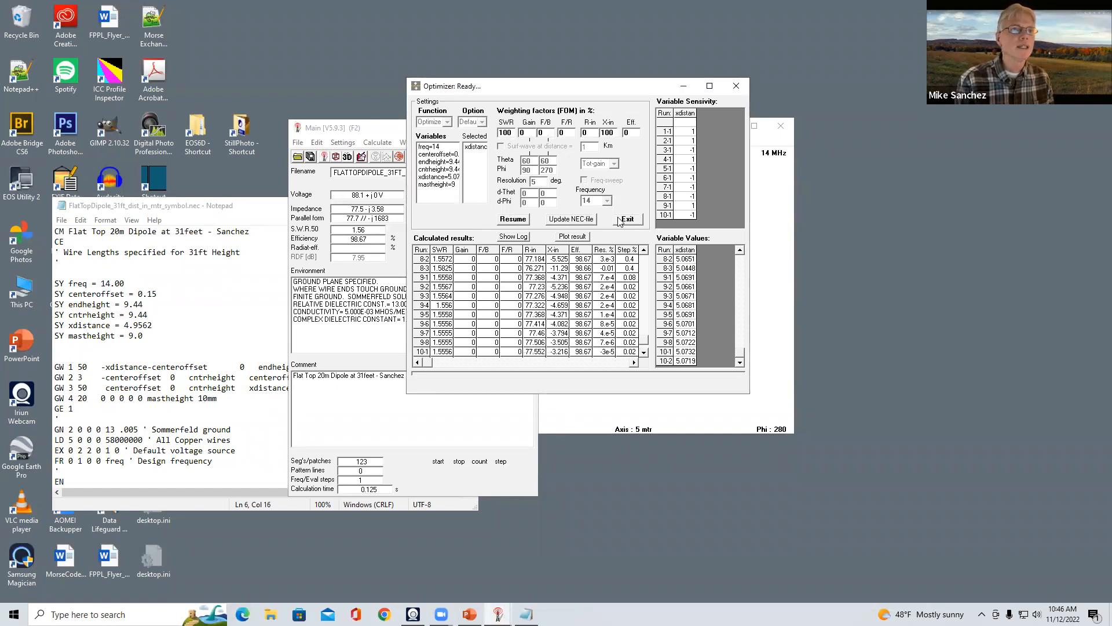
# Return to the Main window and generate the full far-field pattern of the dipole at 14 MHz
pyautogui.click(230, 209)
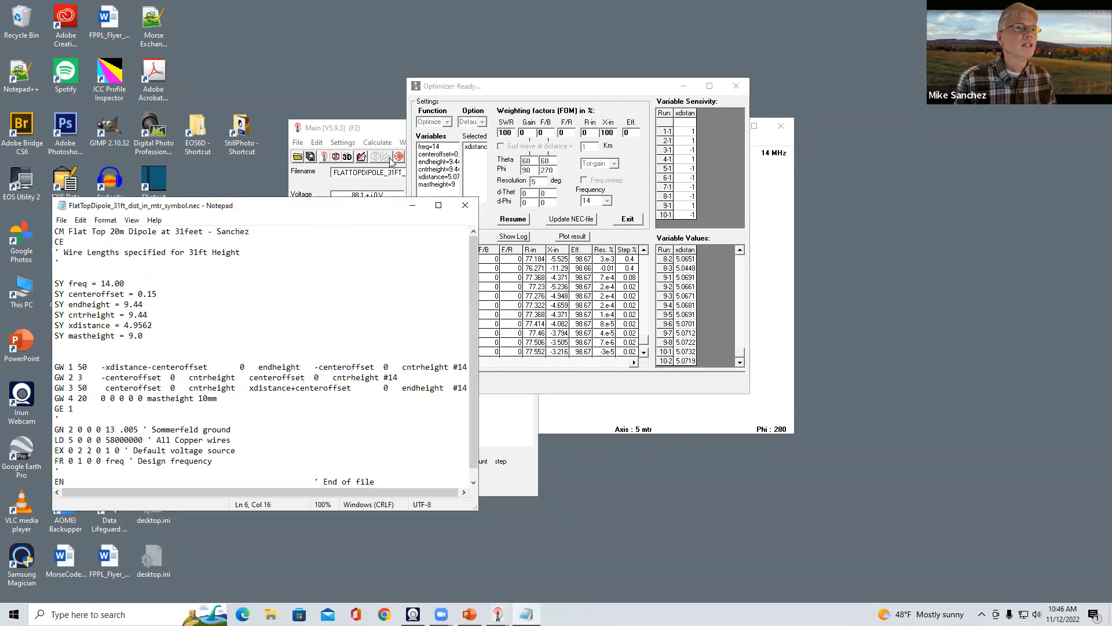
pyautogui.click(380, 133)
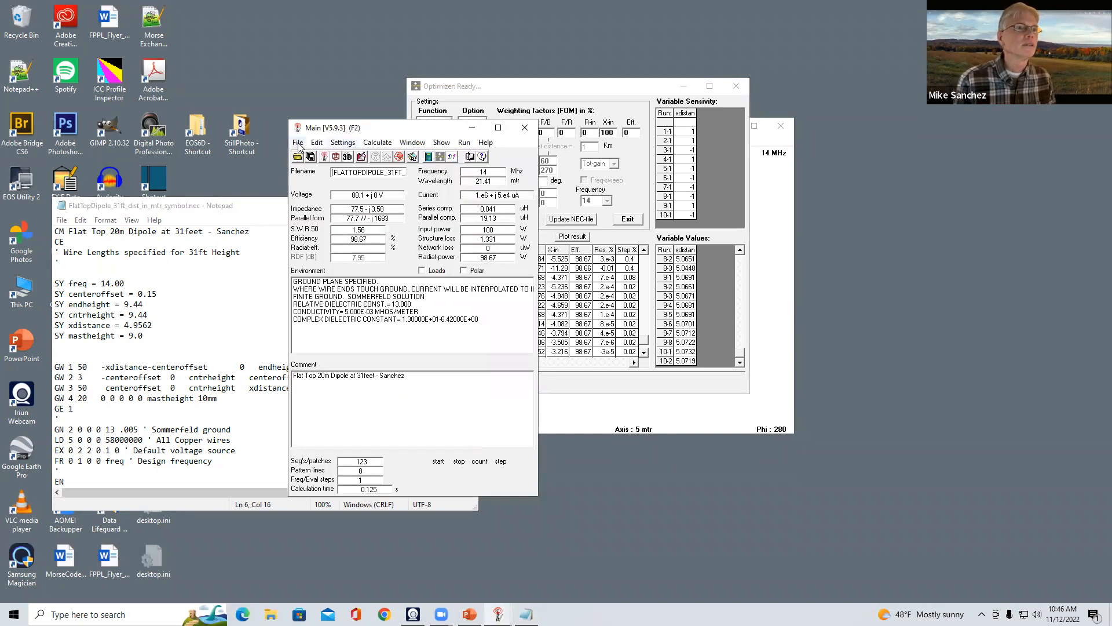
pyautogui.click(299, 143)
pyautogui.click(380, 144)
pyautogui.click(382, 145)
pyautogui.click(387, 156)
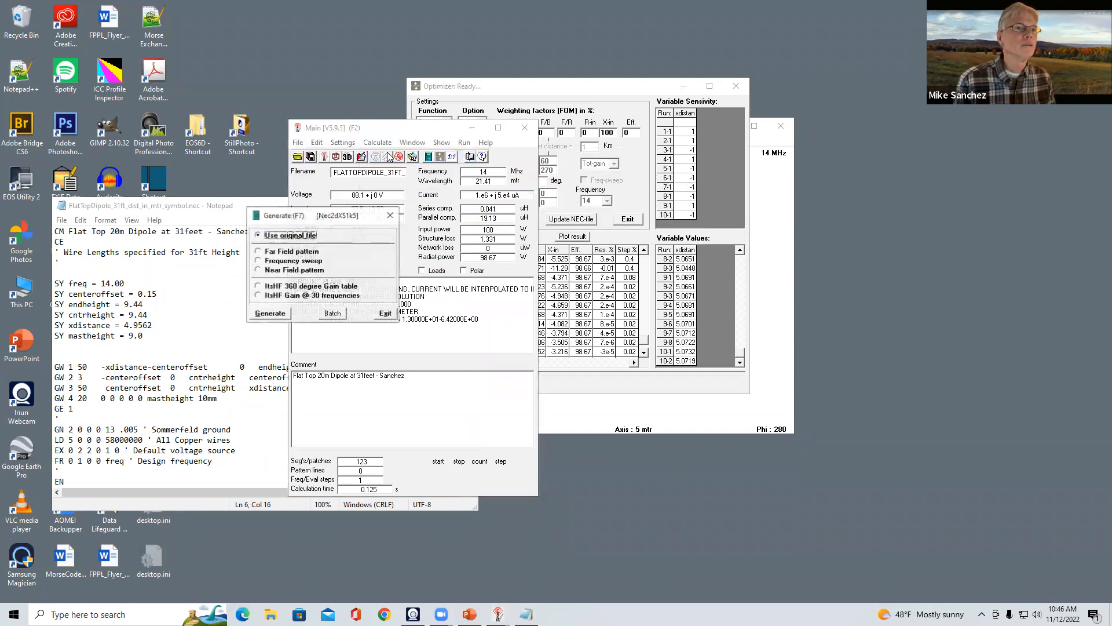
pyautogui.click(307, 252)
pyautogui.click(263, 392)
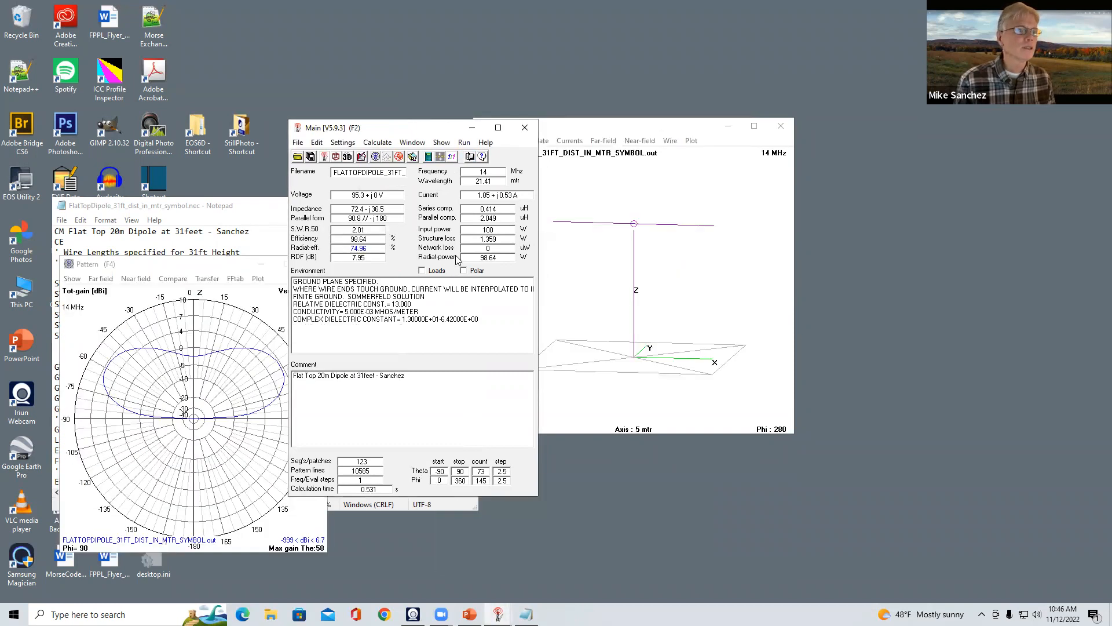
# Set the freq symbol to 14.35 in the dipole's NEC file in Notepad and save the file
pyautogui.click(379, 143)
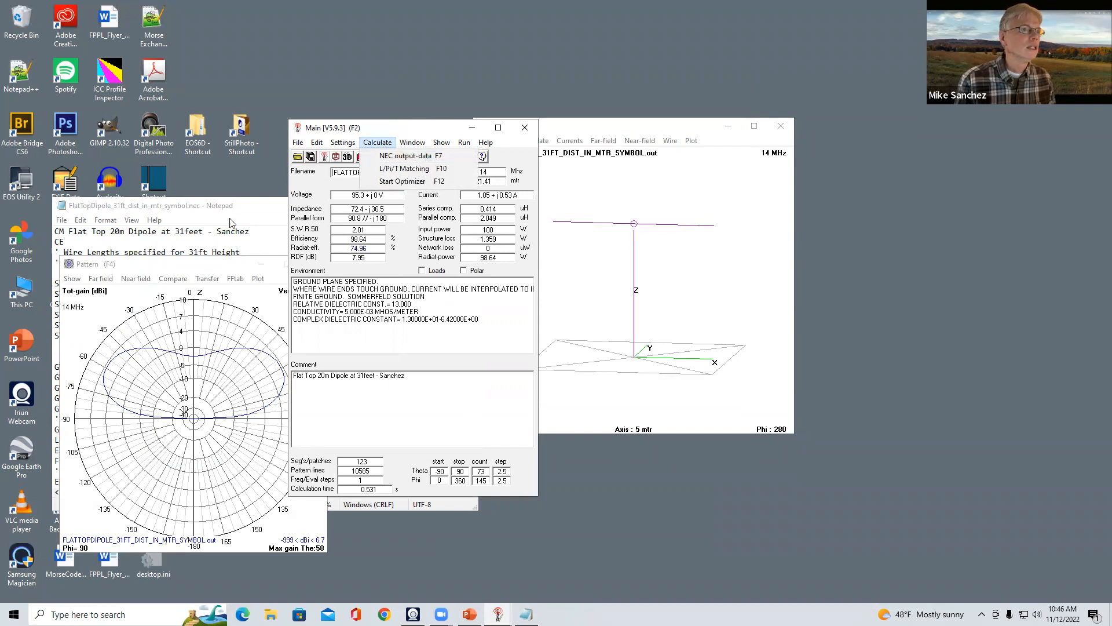
pyautogui.click(198, 213)
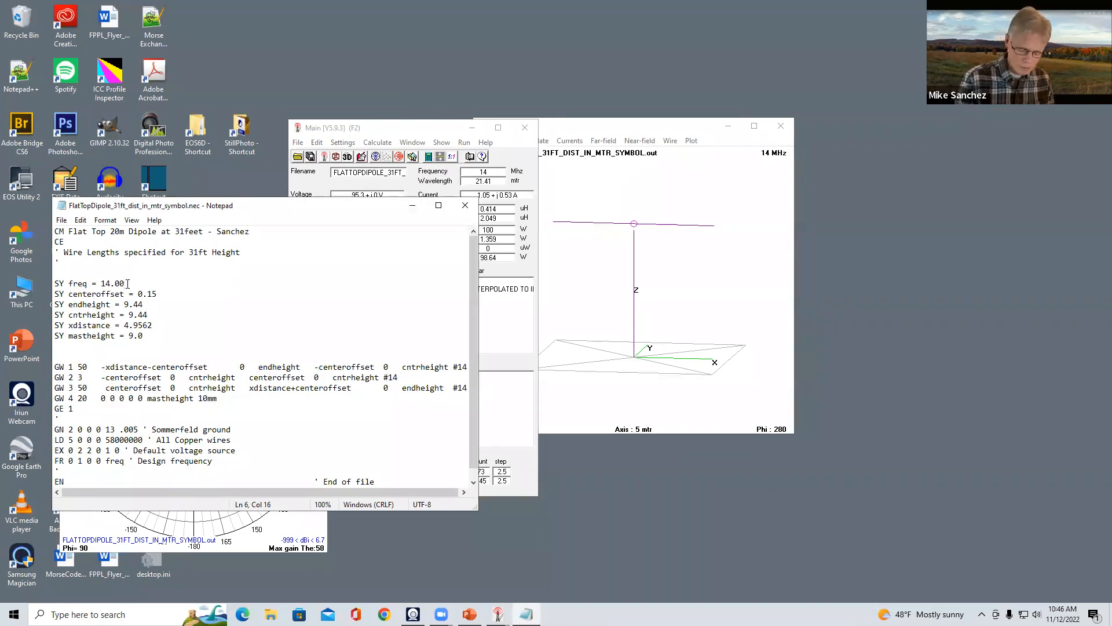
pyautogui.press('BackSpace')
pyautogui.press('BackSpace')
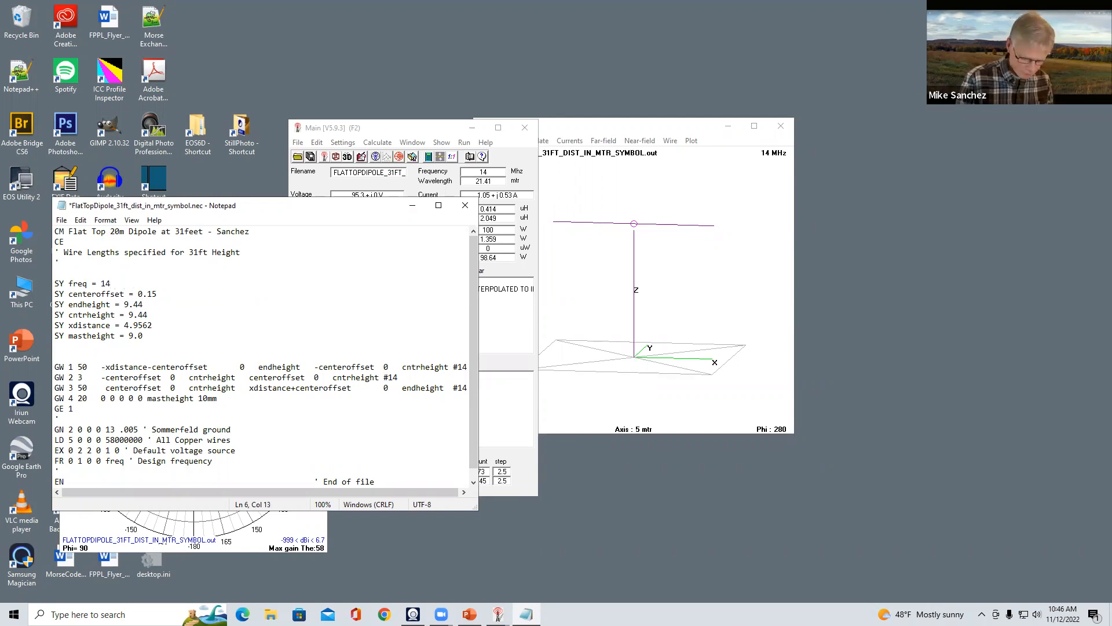
pyautogui.hotkey('ctrl', 's')
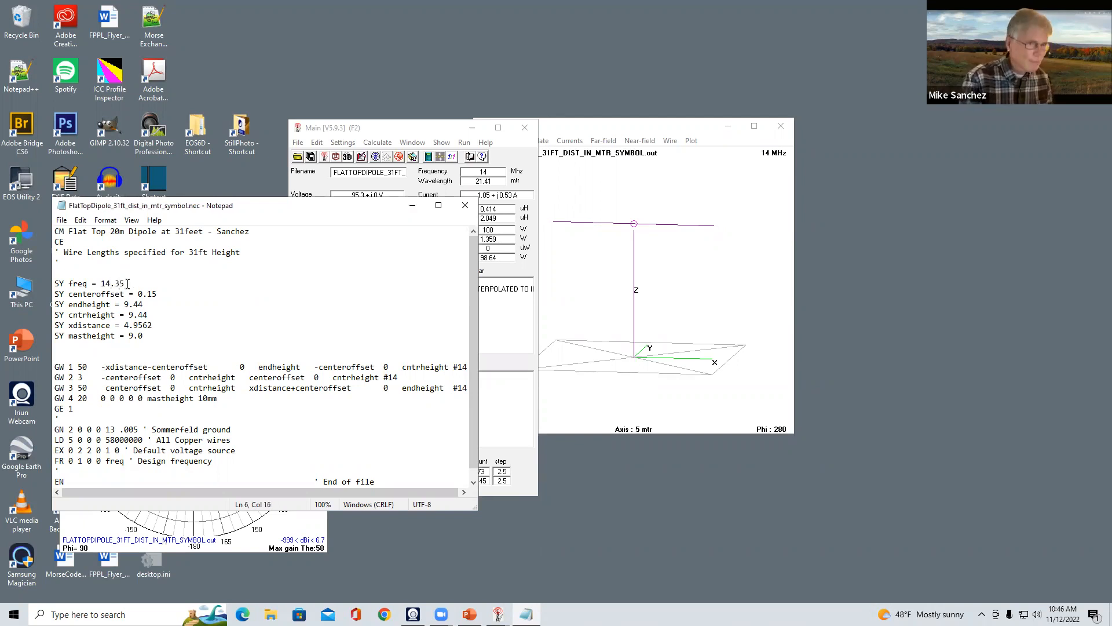
# Try to recalculate the full far-field pattern from the NEC file saved with the 14.35 frequency
pyautogui.click(371, 129)
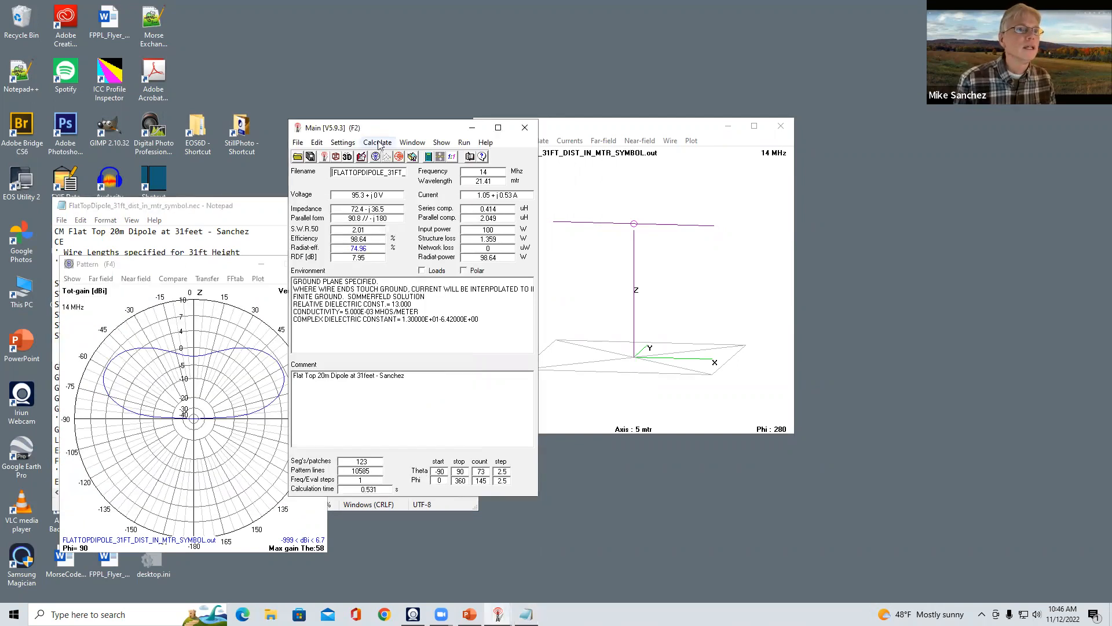
pyautogui.click(377, 142)
pyautogui.click(405, 156)
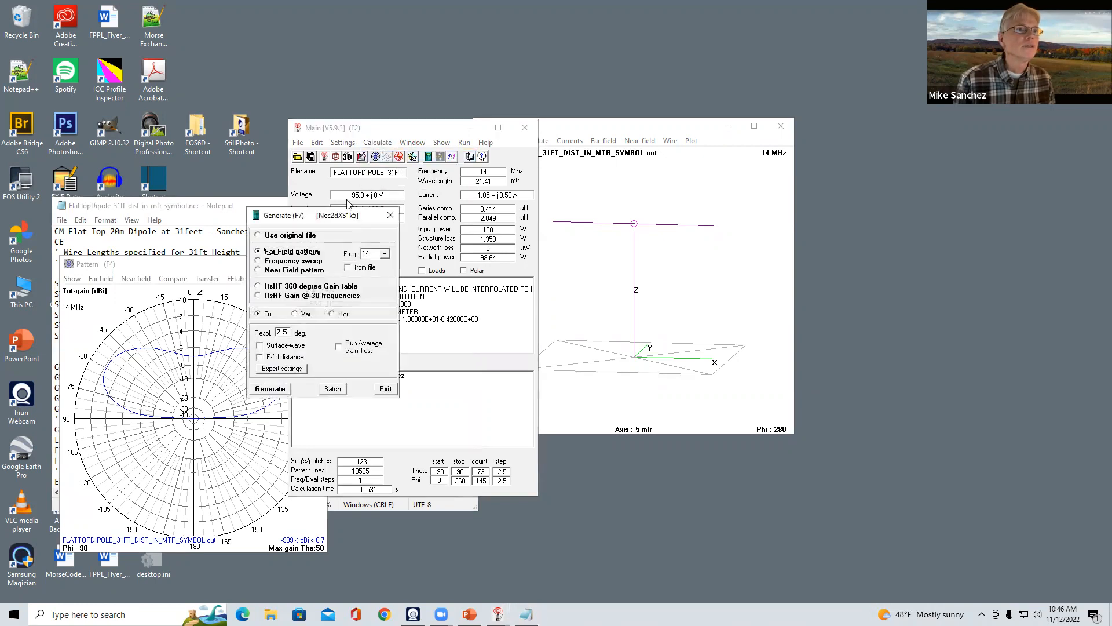
pyautogui.click(282, 389)
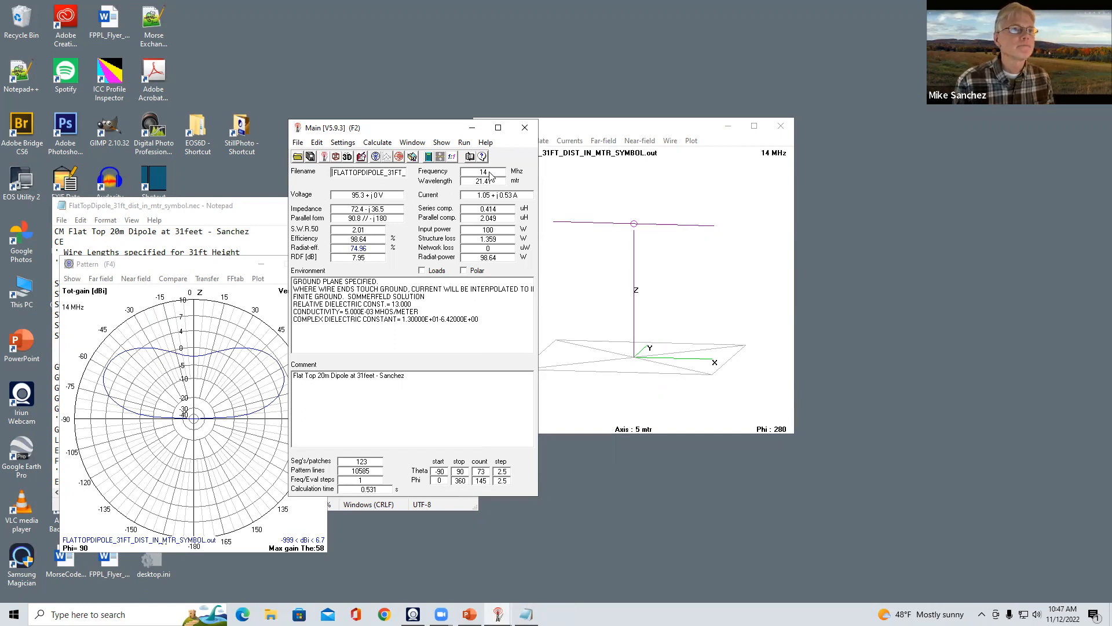
# Check the saved freq line in the NEC file and generate the full far-field pattern again
pyautogui.click(186, 208)
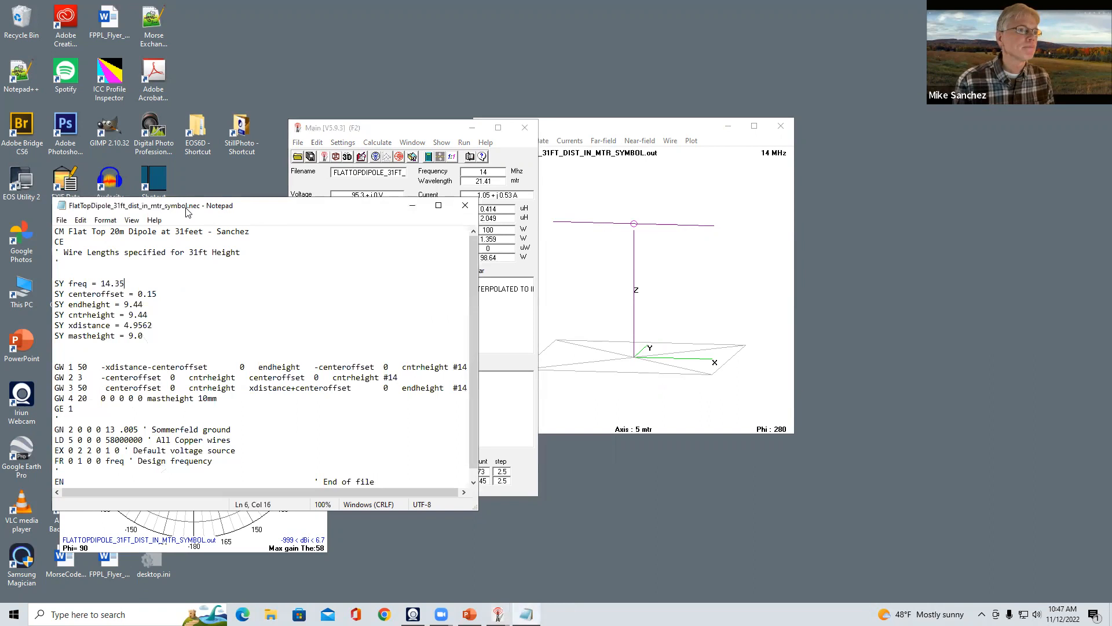
pyautogui.click(391, 133)
pyautogui.click(380, 145)
pyautogui.click(400, 155)
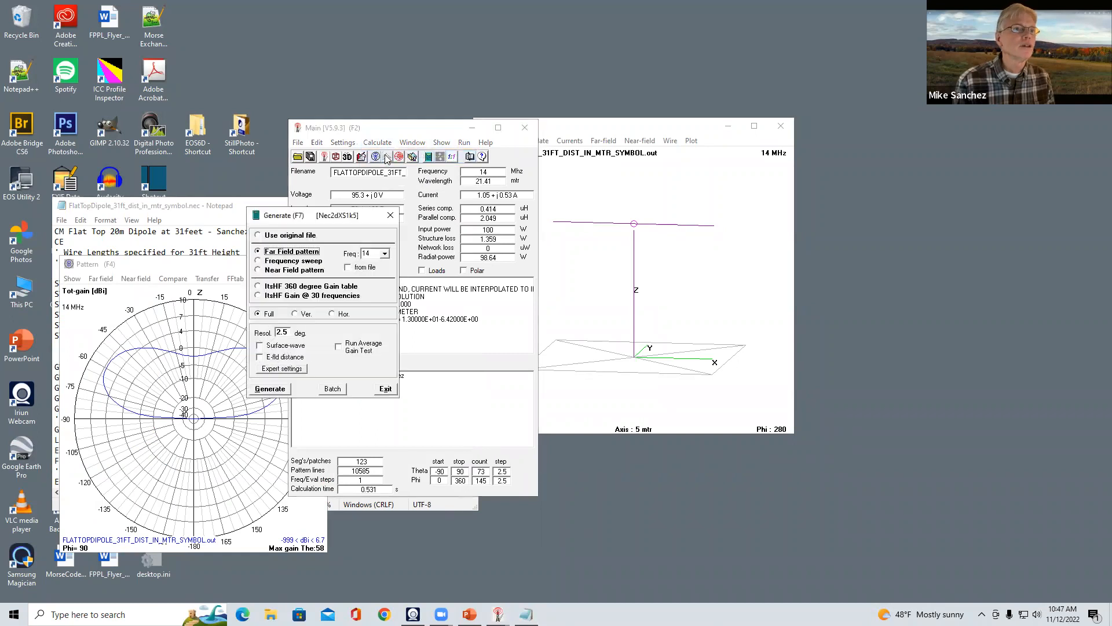
pyautogui.click(269, 388)
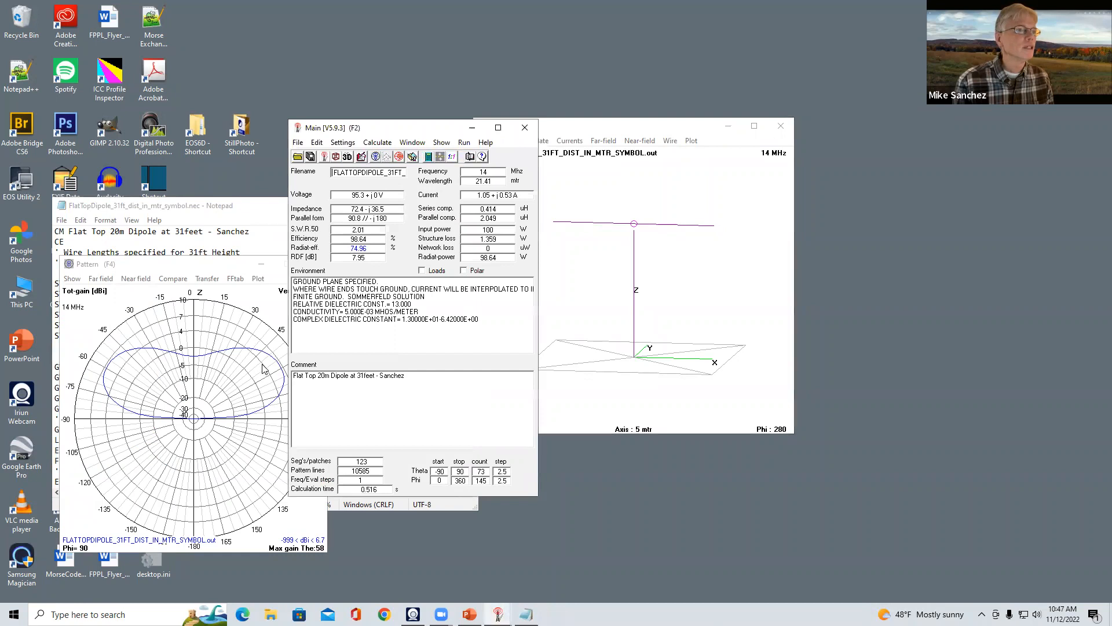
# Review the NEC file in Notepad once more and try to regenerate the full far-field pattern in 4nec2
pyautogui.click(213, 210)
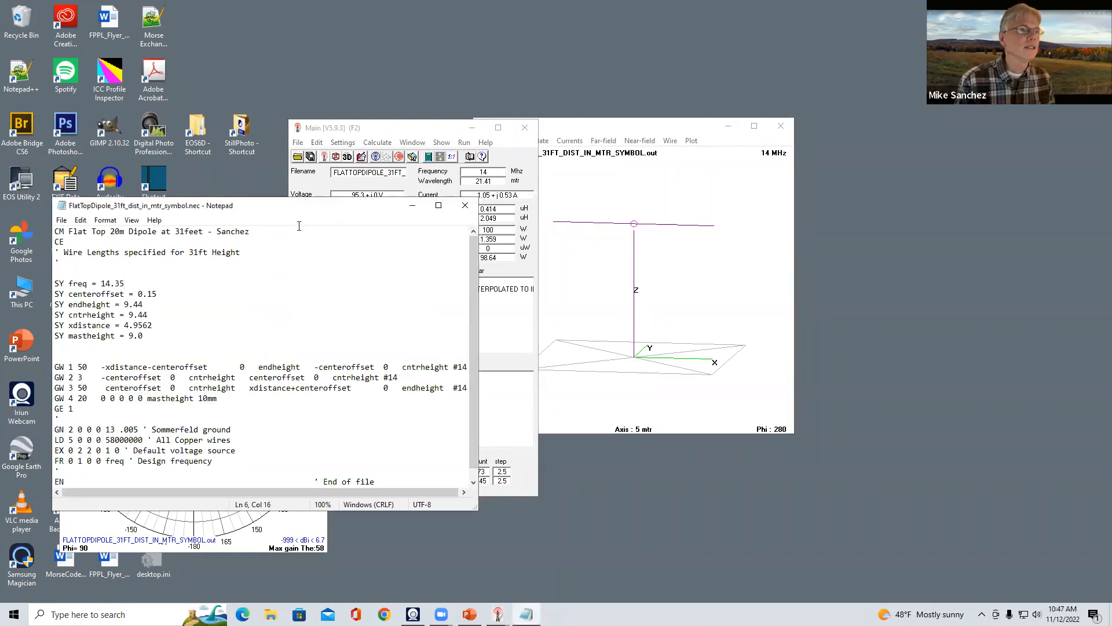
pyautogui.click(395, 135)
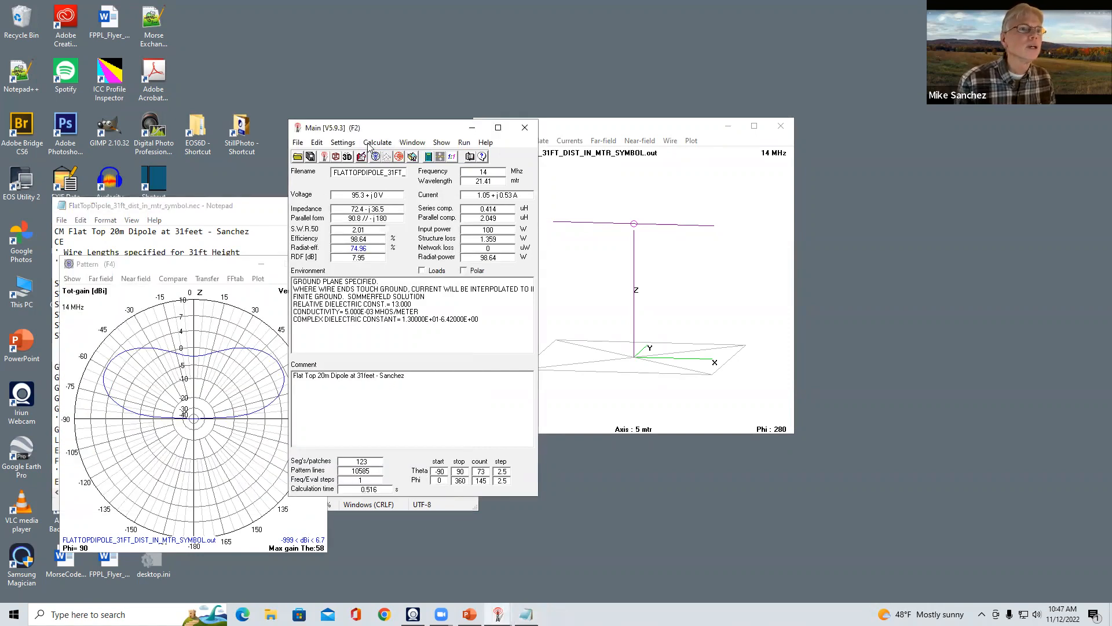
pyautogui.click(377, 143)
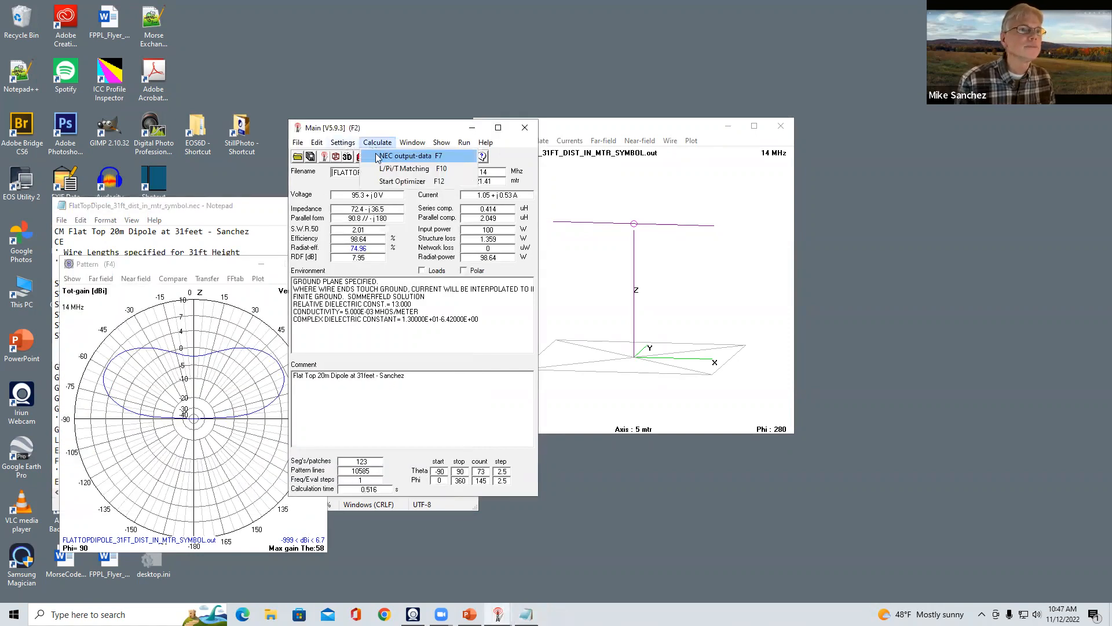
pyautogui.click(377, 156)
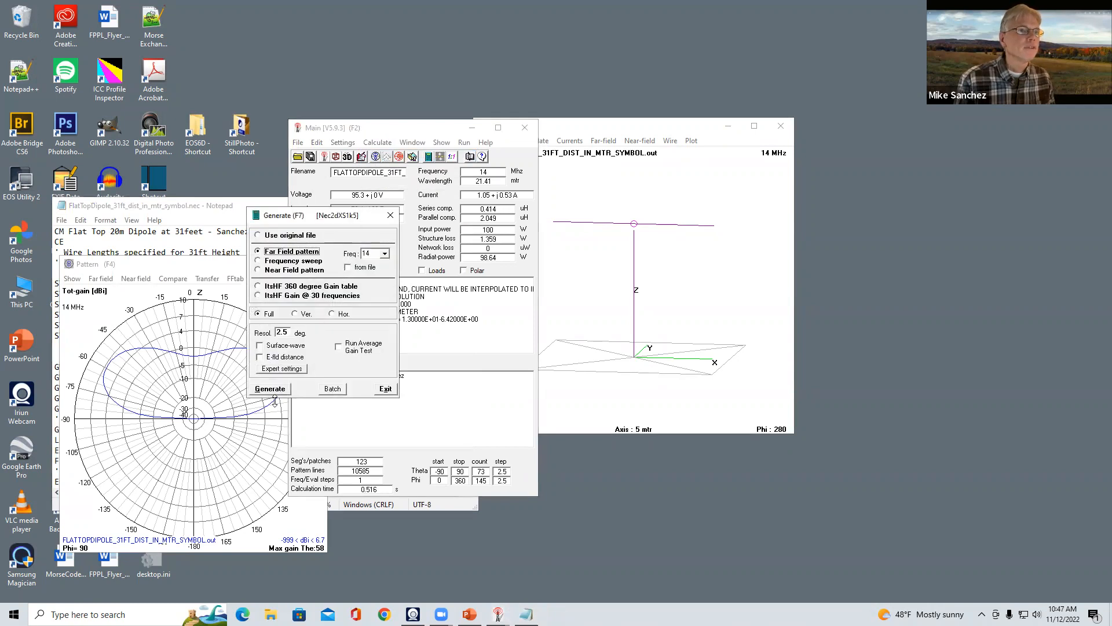
pyautogui.click(272, 389)
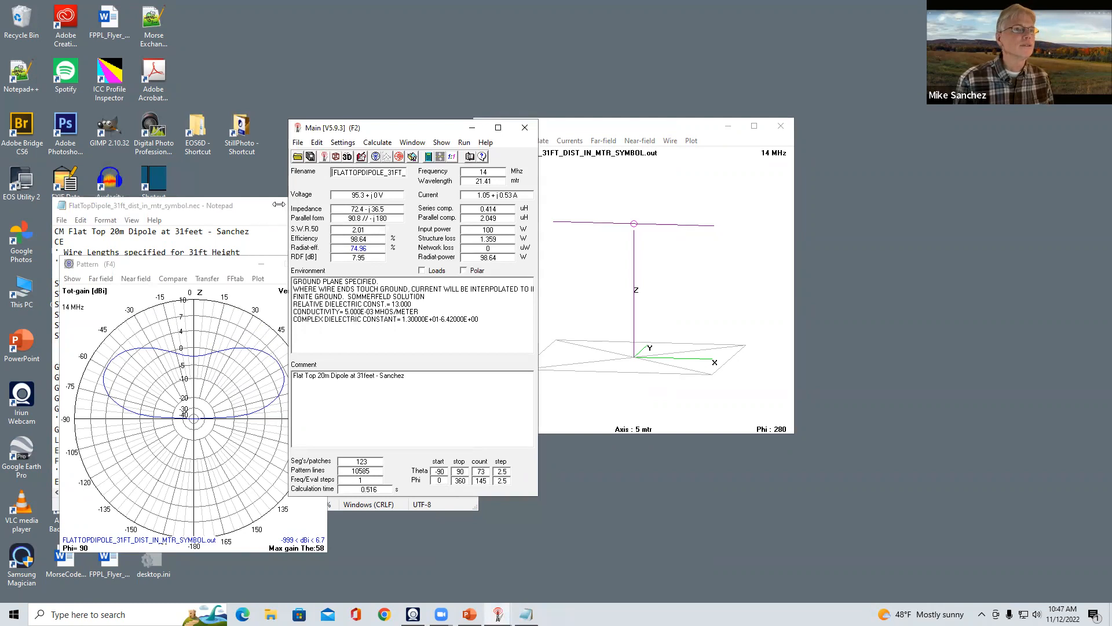
# Close 4nec2 and the Notepad file, and delete the out folder from C:\4nec2 in File Explorer
pyautogui.click(525, 127)
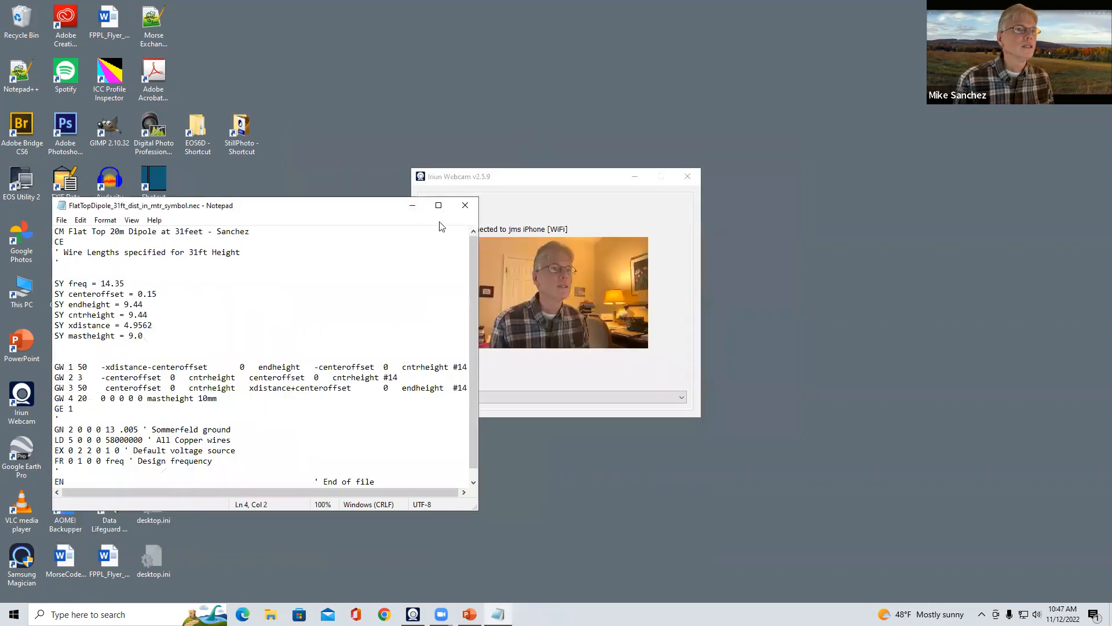
pyautogui.click(465, 205)
pyautogui.doubleClick(116, 293)
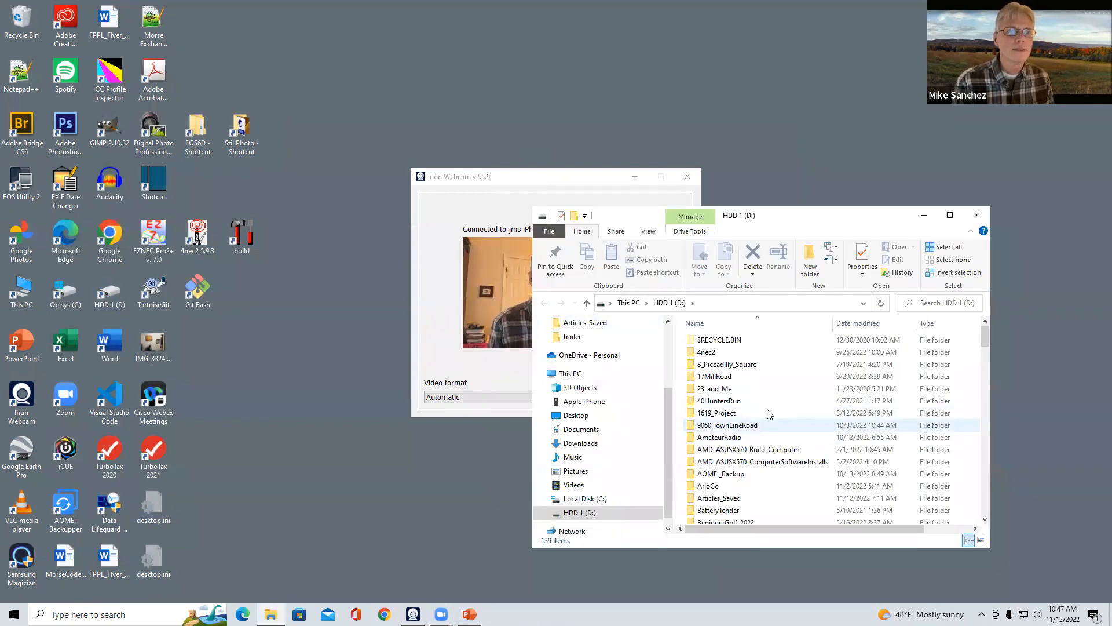
pyautogui.click(601, 500)
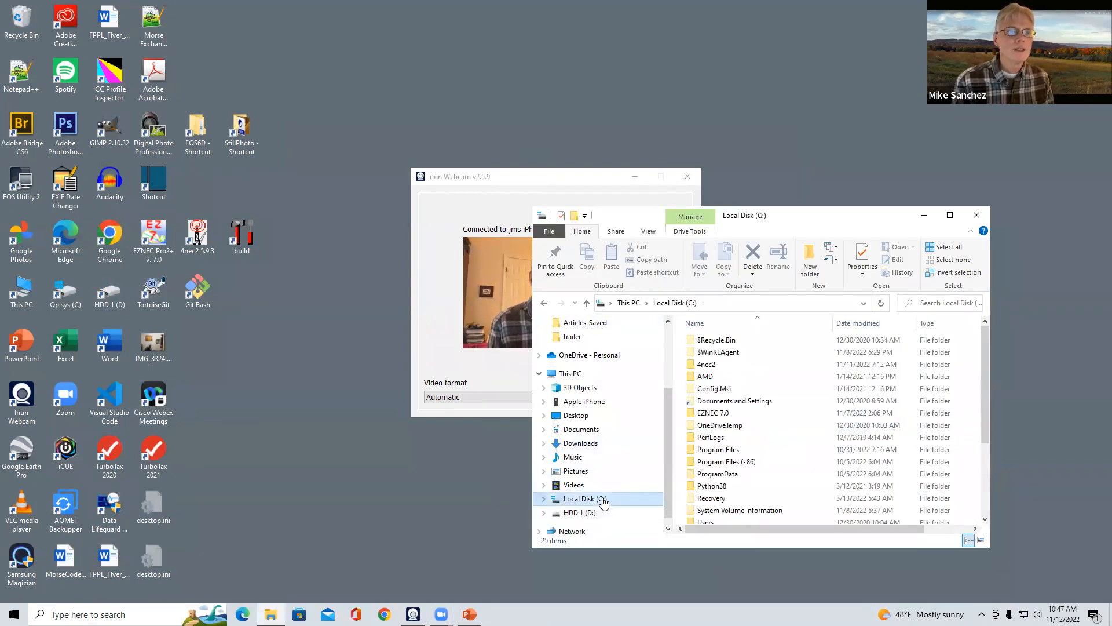
pyautogui.doubleClick(706, 364)
pyautogui.click(709, 392)
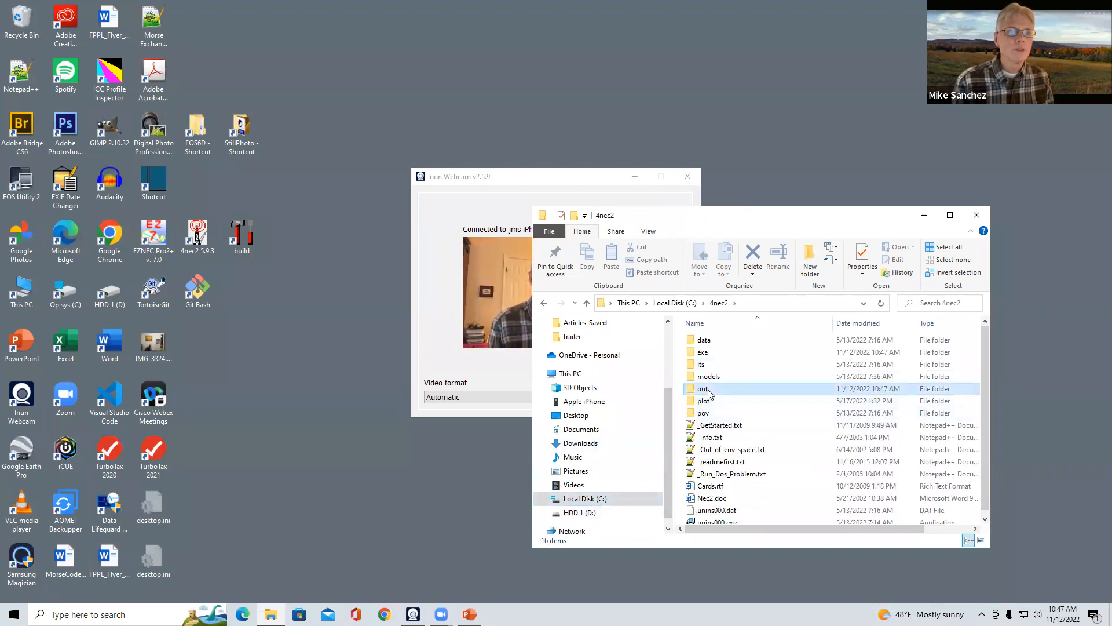
pyautogui.press('Delete')
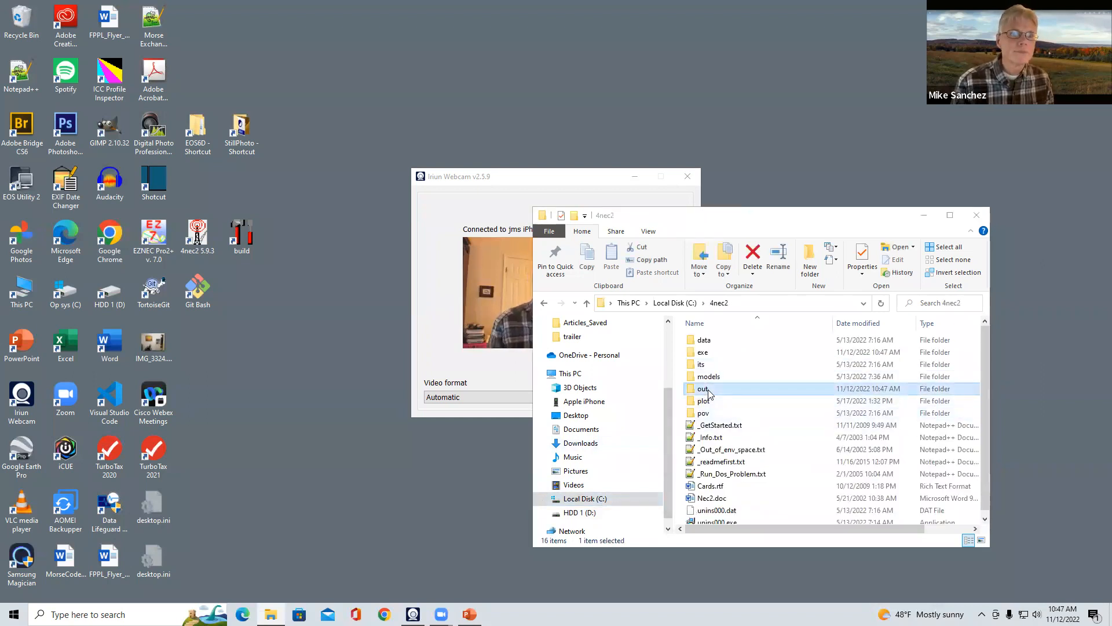
pyautogui.click(613, 358)
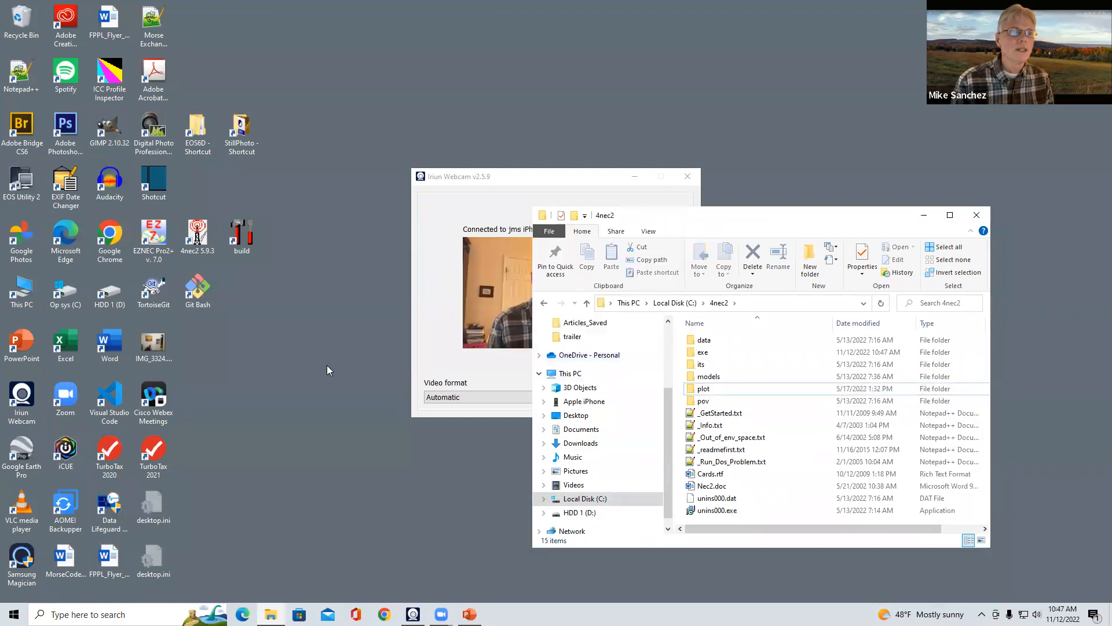
# Relaunch 4nec2 and generate the full far-field pattern of the flat top dipole at 14.35 MHz
pyautogui.click(255, 351)
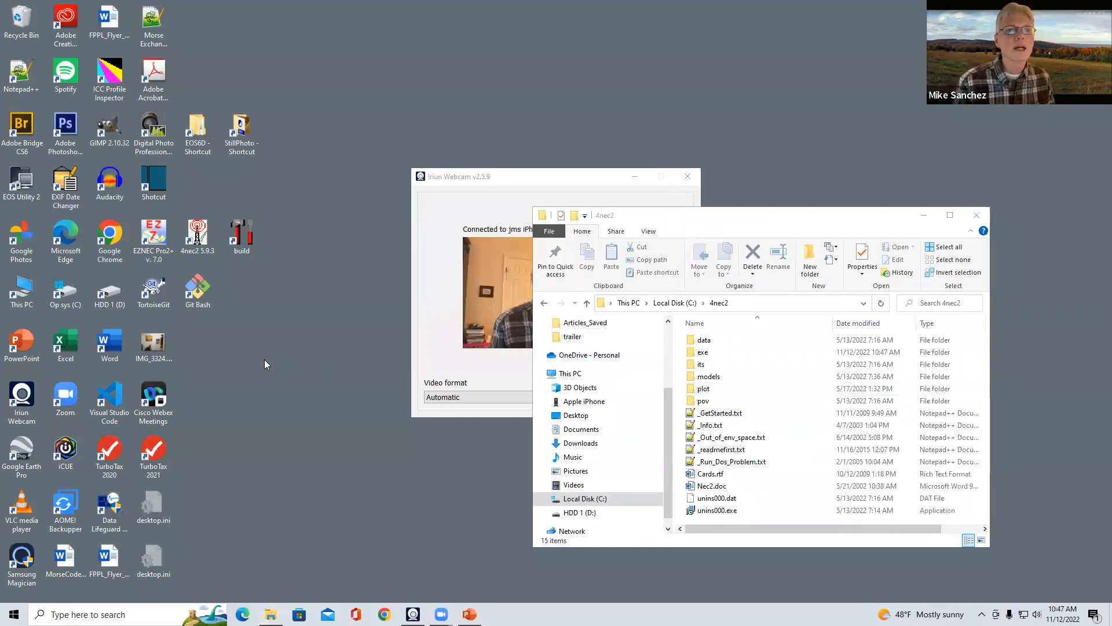
pyautogui.doubleClick(199, 240)
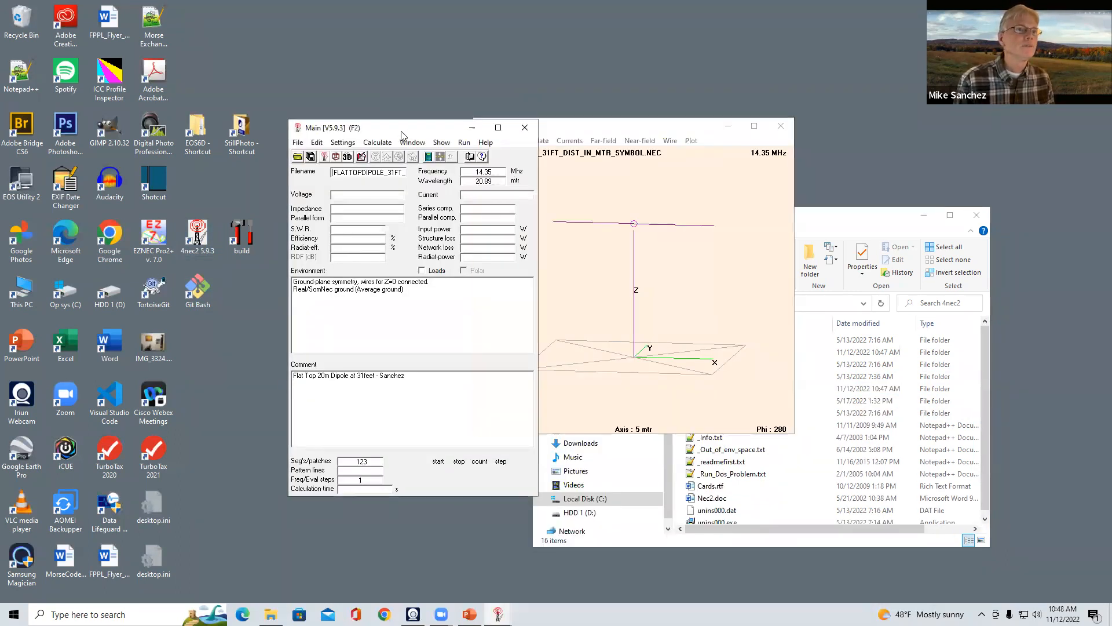
pyautogui.moveTo(259, 152); pyautogui.dragTo(260, 145)
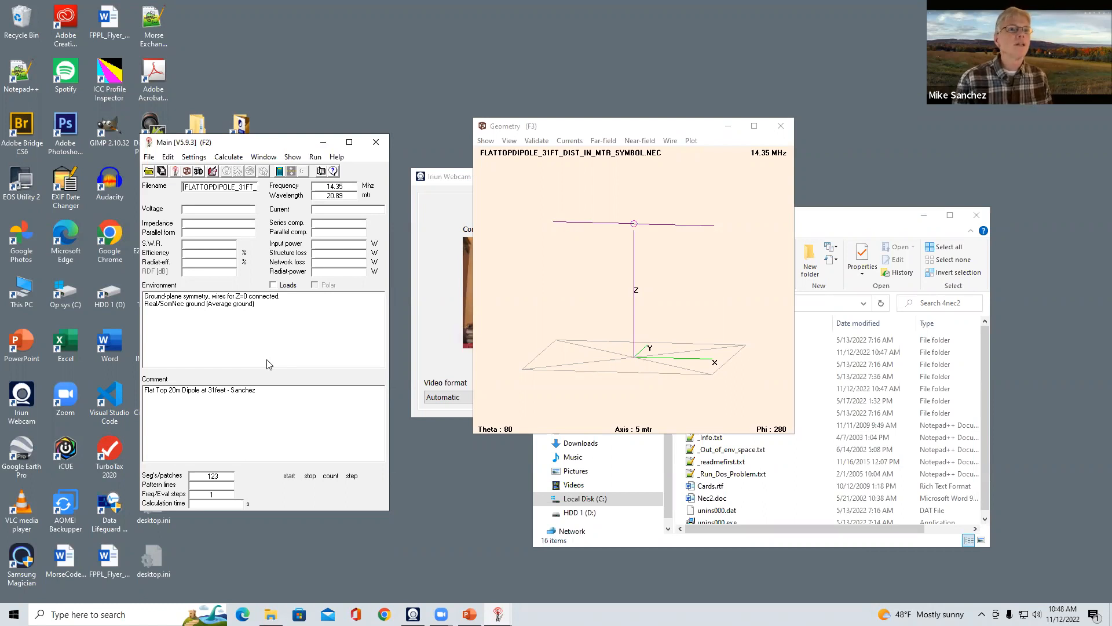
pyautogui.click(231, 158)
pyautogui.click(240, 170)
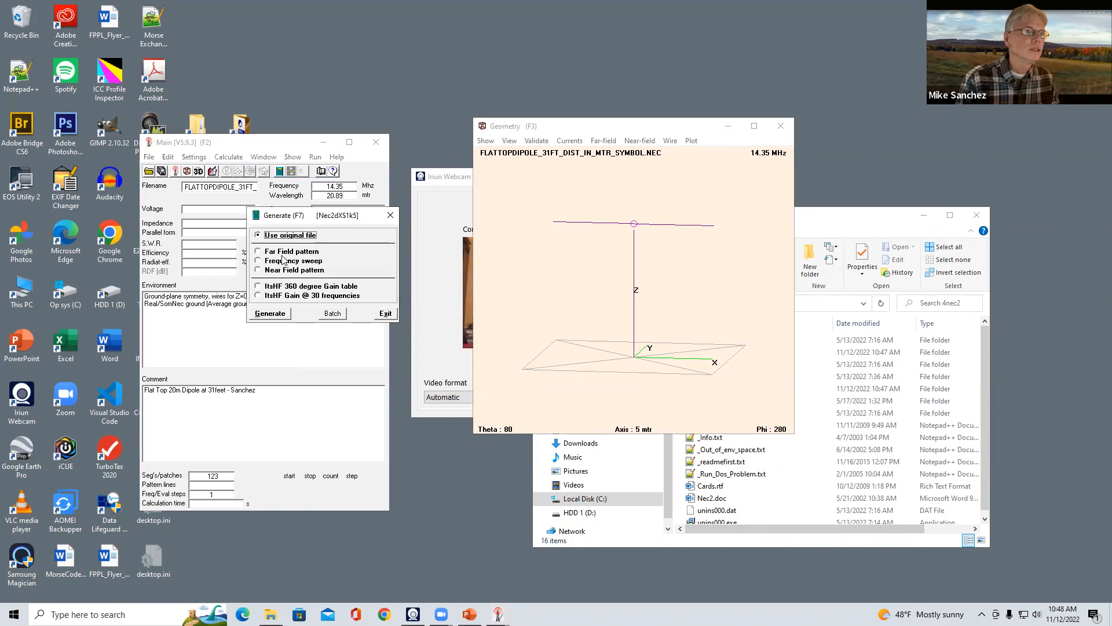
pyautogui.click(294, 253)
pyautogui.click(270, 388)
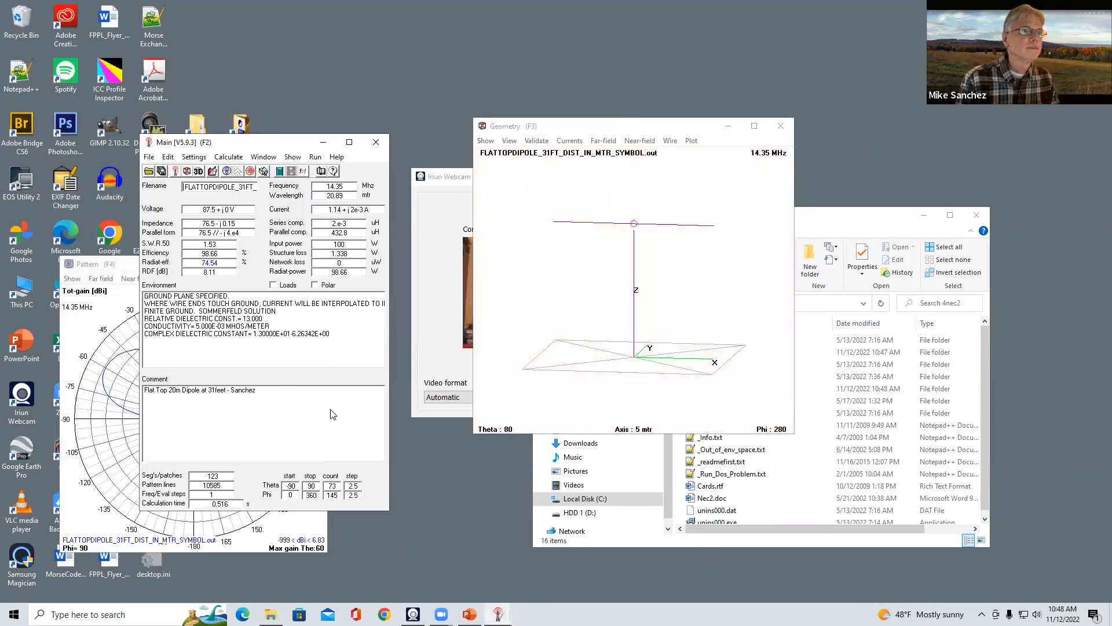
# Set the freq symbol to 14.00 in the dipole's NEC file in Notepad and save the file
pyautogui.click(175, 172)
pyautogui.press('BackSpace')
pyautogui.press('BackSpace')
pyautogui.write('00')
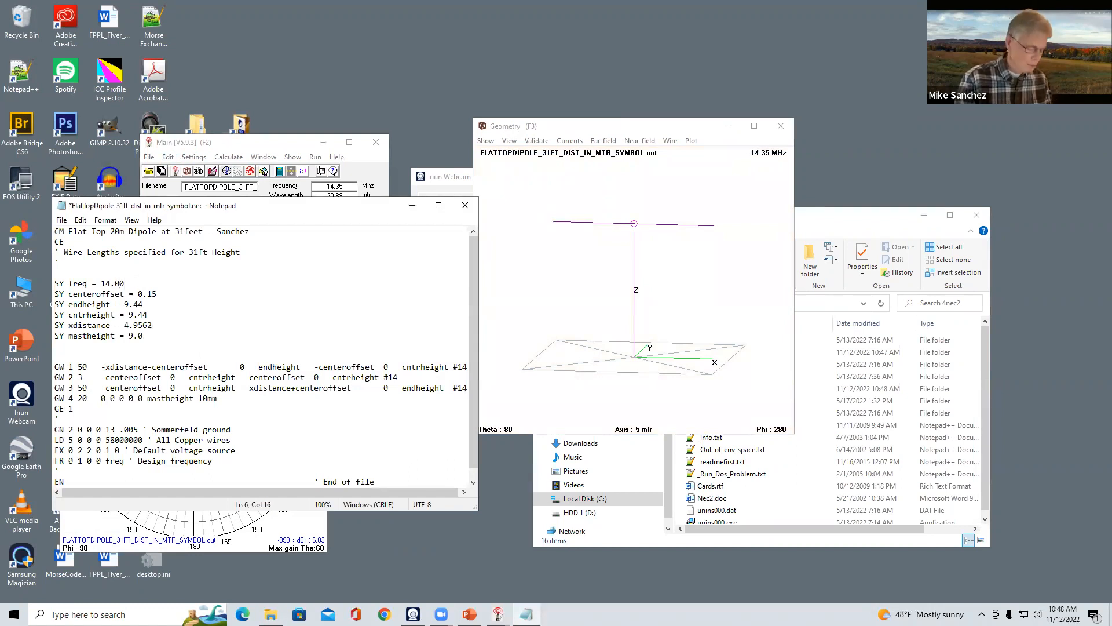
pyautogui.hotkey('ctrl', 's')
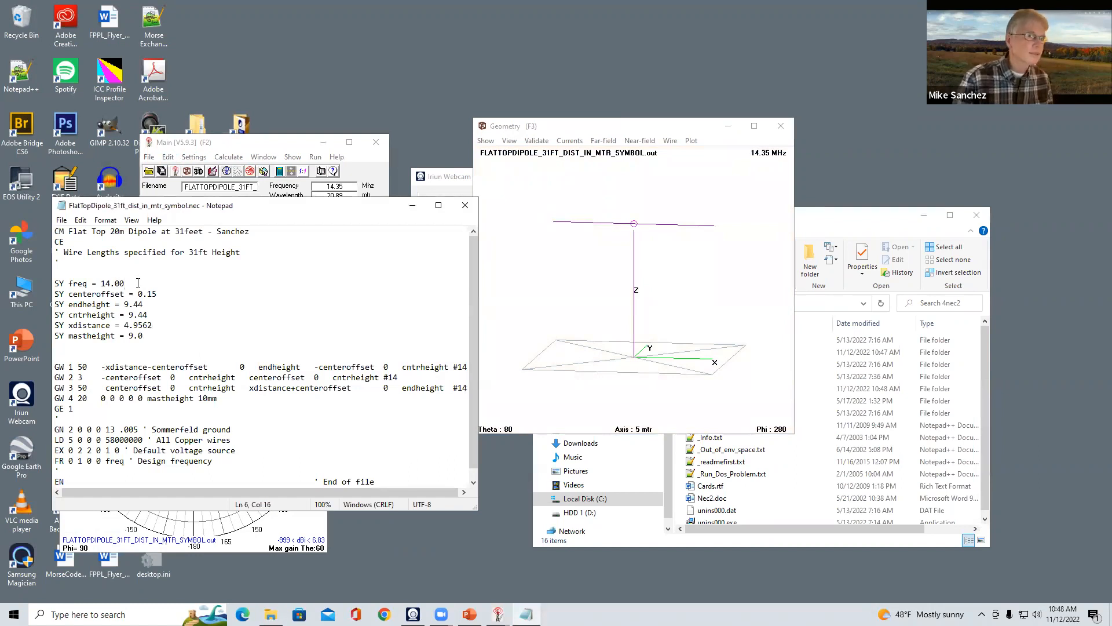
# Return to the 4nec2 Main window and generate the full far-field pattern from the updated model at 14 MHz
pyautogui.click(273, 147)
pyautogui.click(229, 157)
pyautogui.click(232, 171)
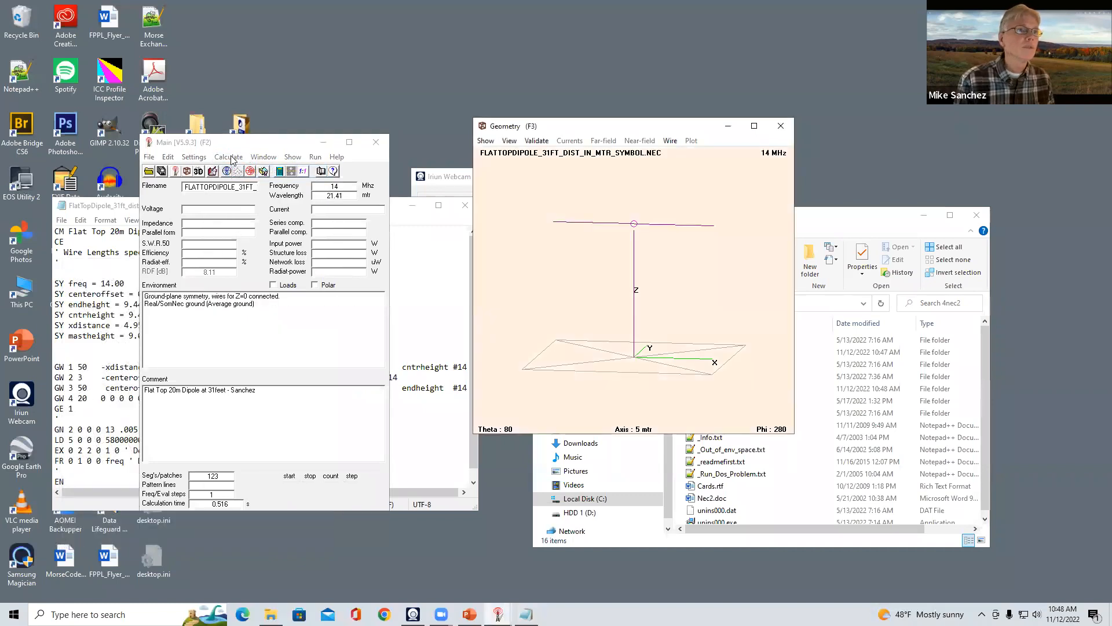
pyautogui.click(231, 159)
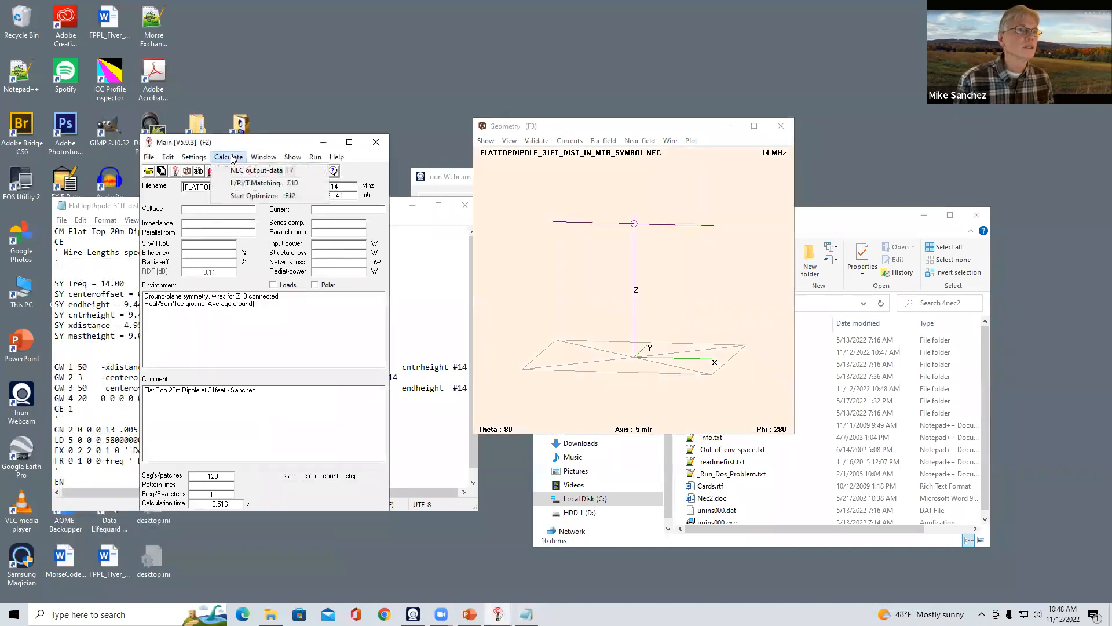
pyautogui.click(288, 147)
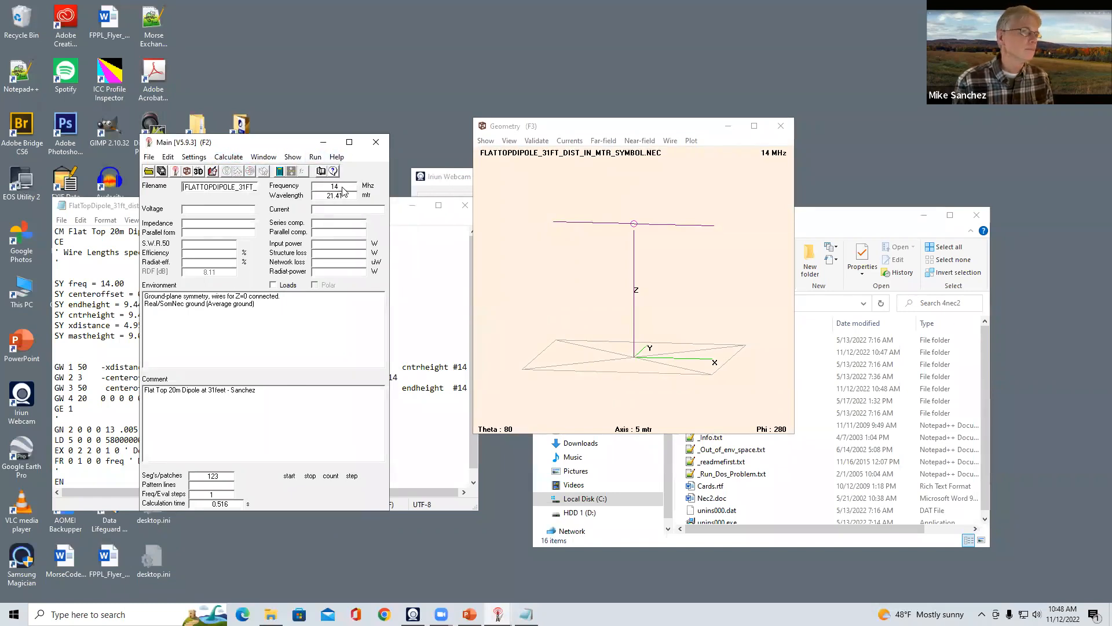
pyautogui.click(231, 159)
pyautogui.click(237, 169)
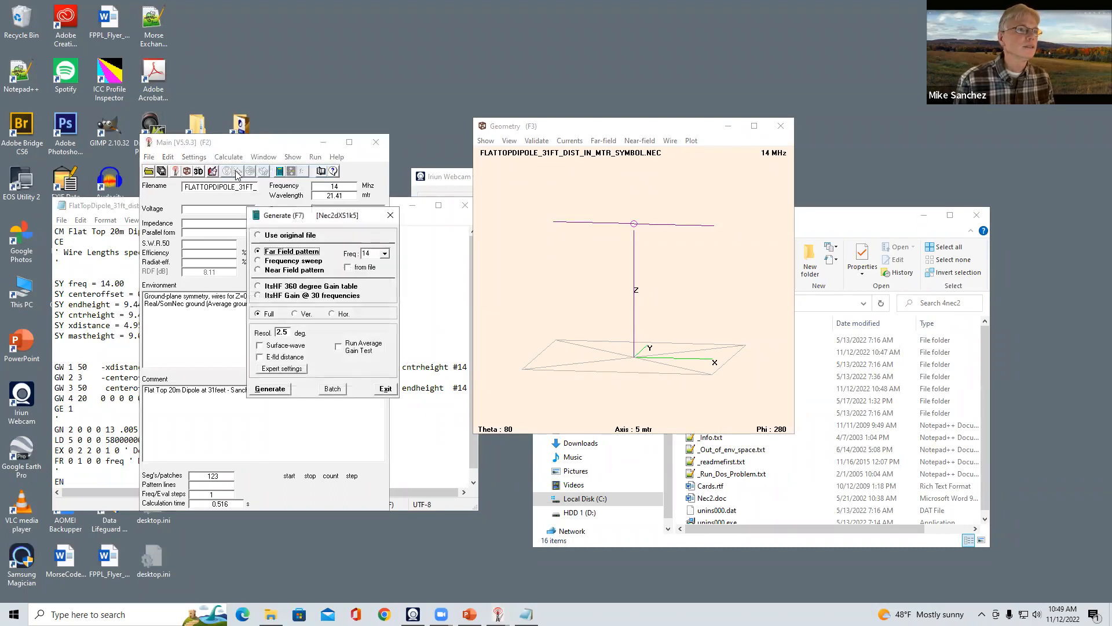
pyautogui.click(278, 389)
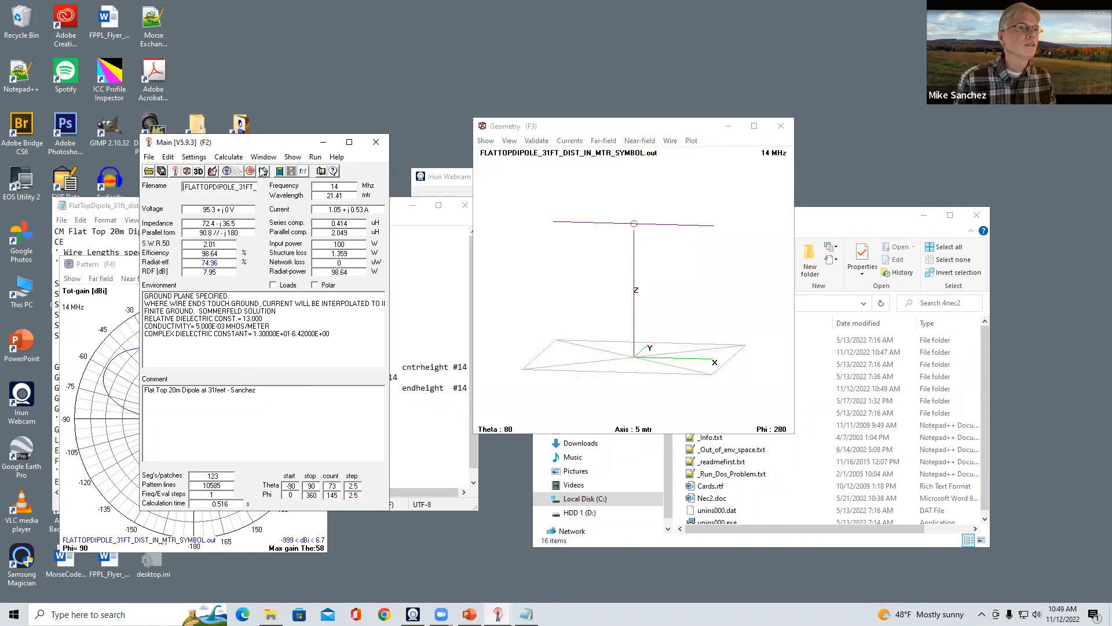
# Open the Optimizer and set its X-in weighting factor to 0
pyautogui.click(235, 158)
pyautogui.click(254, 183)
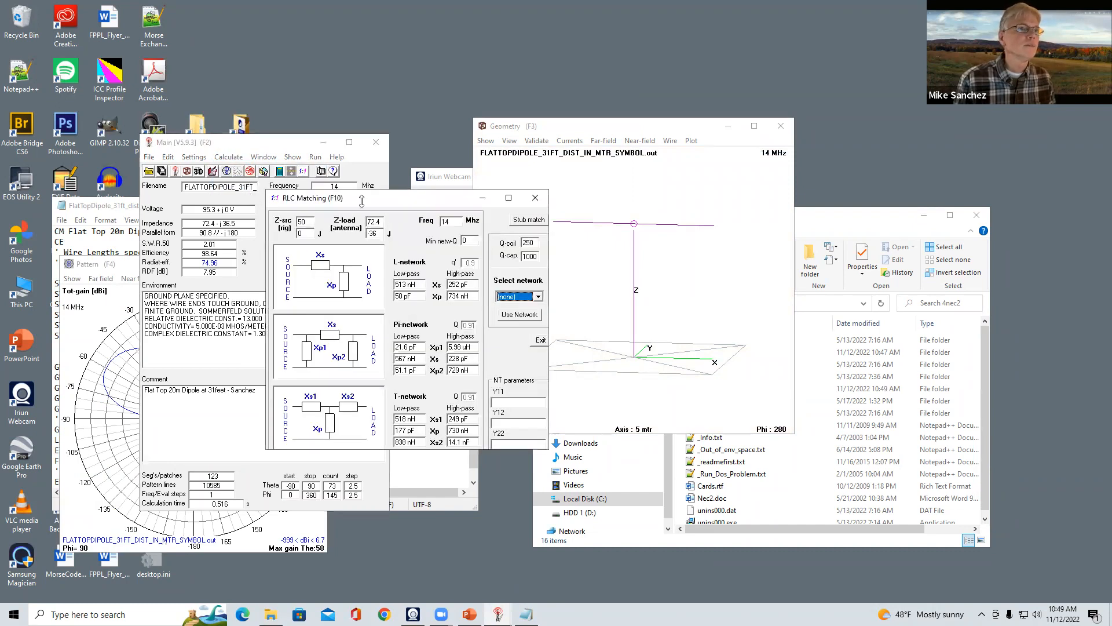
pyautogui.click(229, 157)
pyautogui.click(240, 195)
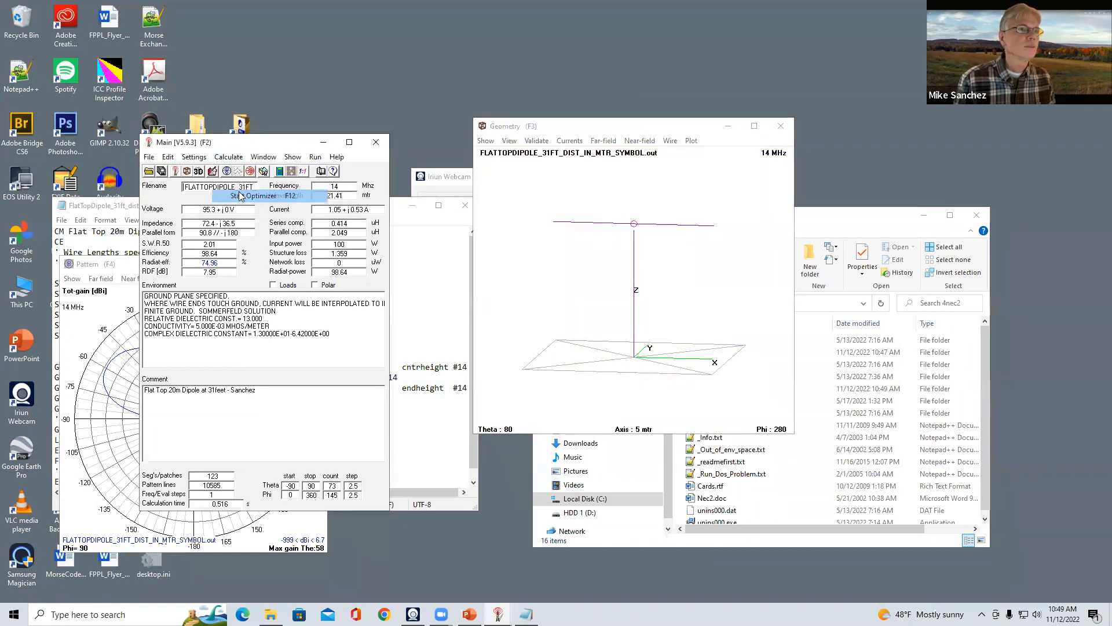
pyautogui.doubleClick(608, 132)
pyautogui.write('0')
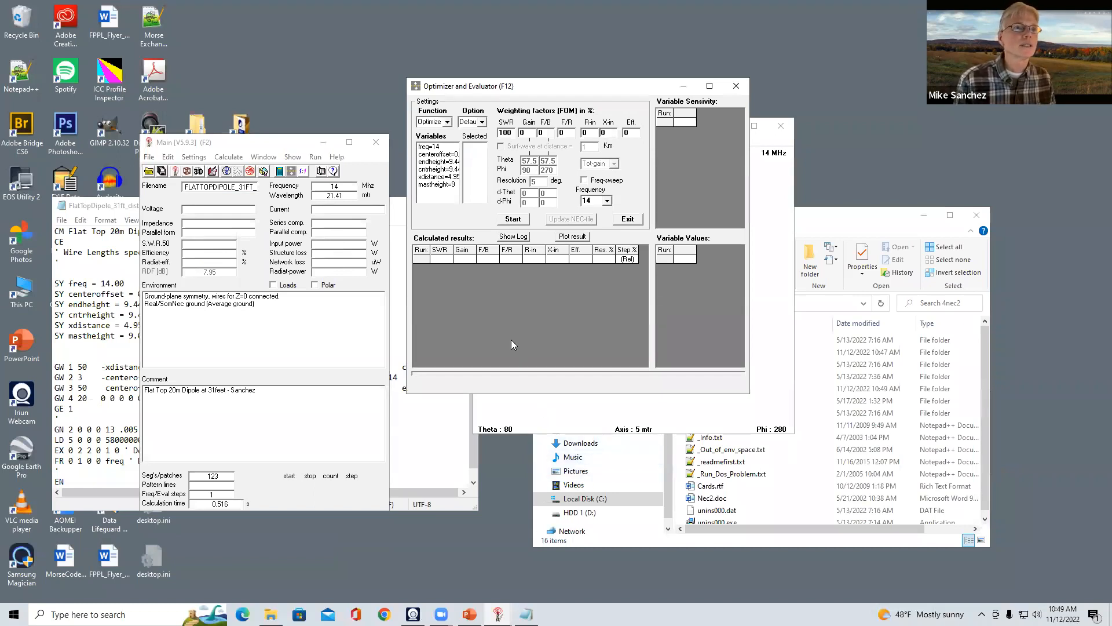
# Select xdistance as the variable, run the optimization at 14 MHz for SWR, and dismiss the completion message
pyautogui.click(442, 177)
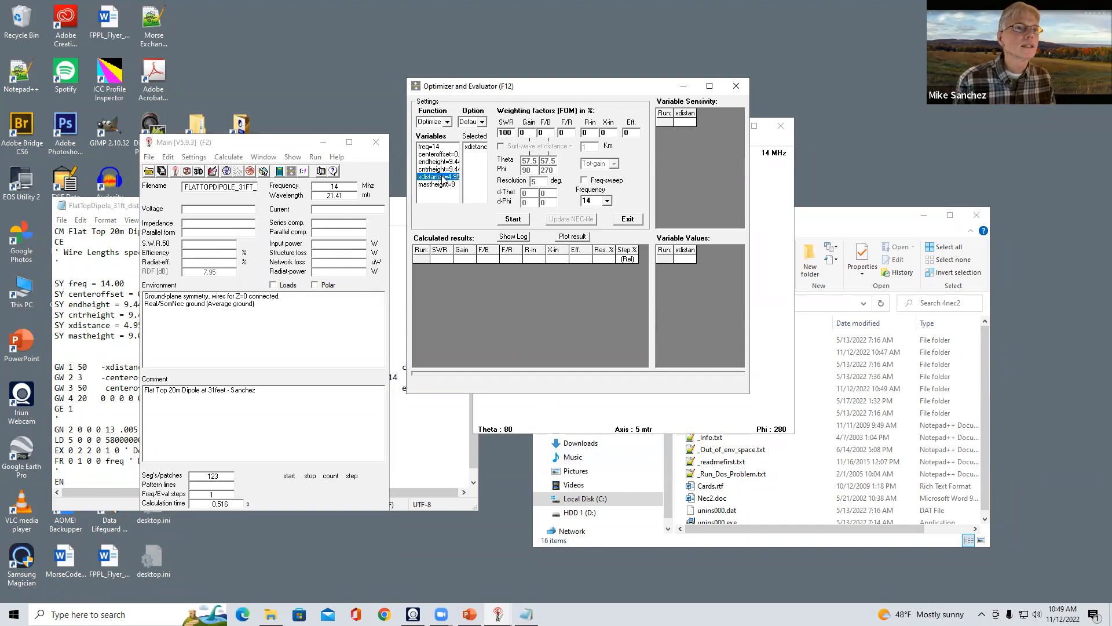
pyautogui.click(514, 219)
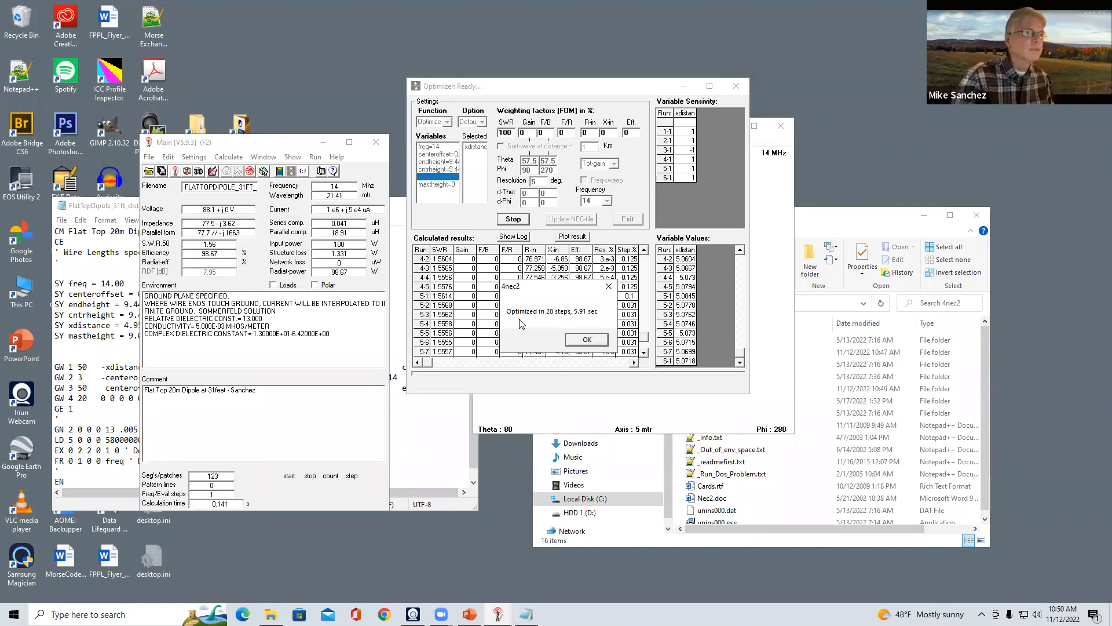
pyautogui.click(123, 207)
pyautogui.click(243, 147)
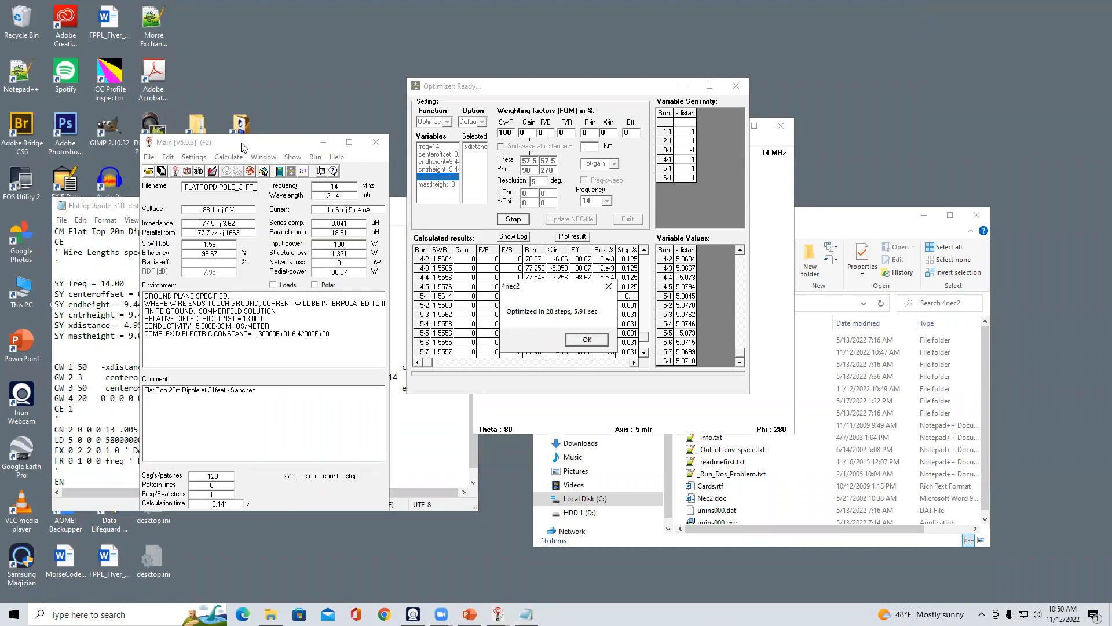
pyautogui.click(587, 340)
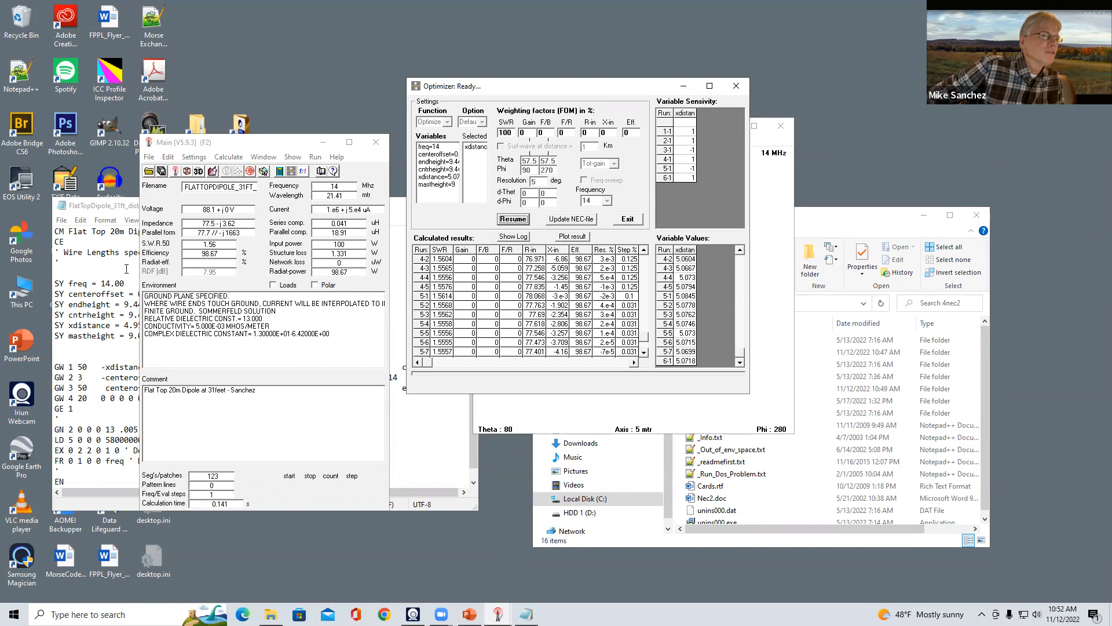
# Set the xdistance symbol to 5.0854 in the dipole's NEC file in Notepad and save the file
pyautogui.click(119, 289)
pyautogui.click(157, 325)
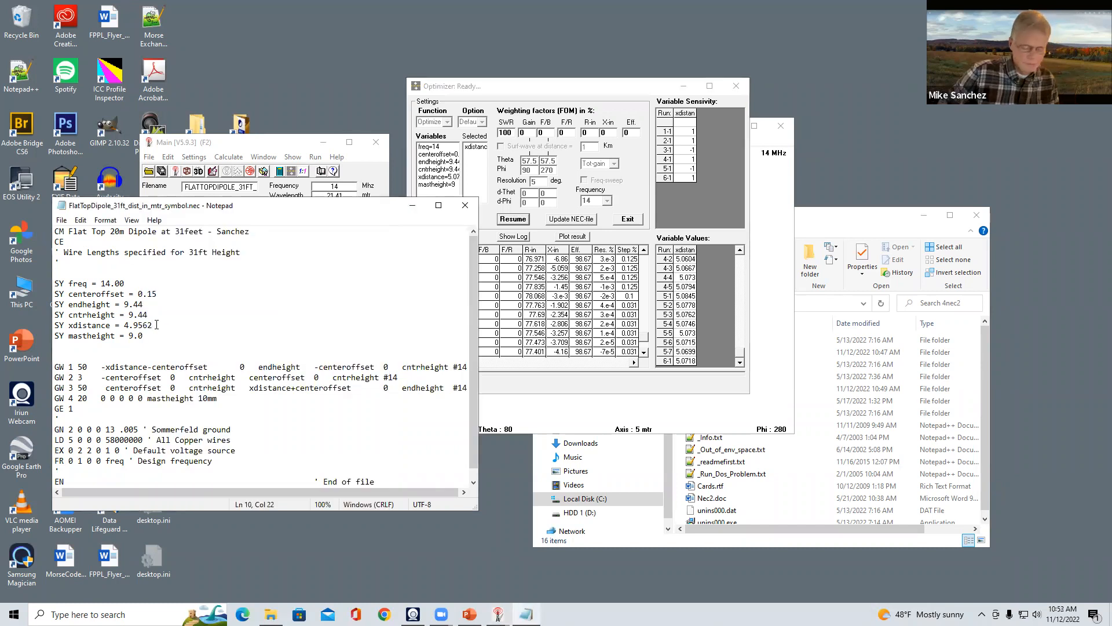
pyautogui.press('BackSpace')
pyautogui.press('BackSpace')
pyautogui.press('BackSpace')
pyautogui.press('BackSpace')
pyautogui.press('BackSpace')
pyautogui.press('BackSpace')
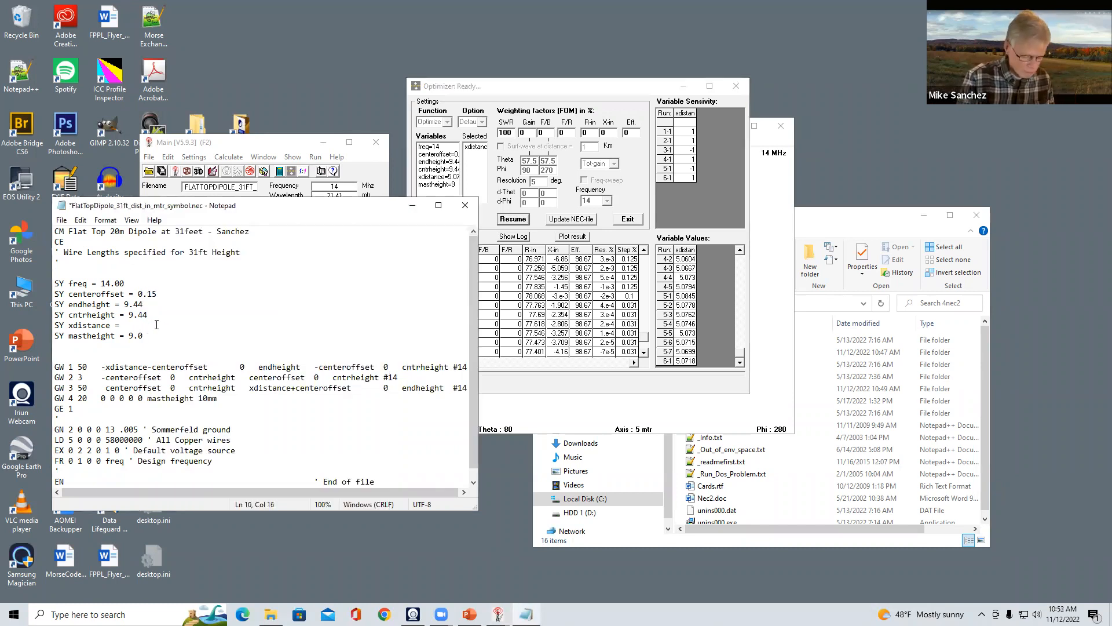
pyautogui.write('5.0854')
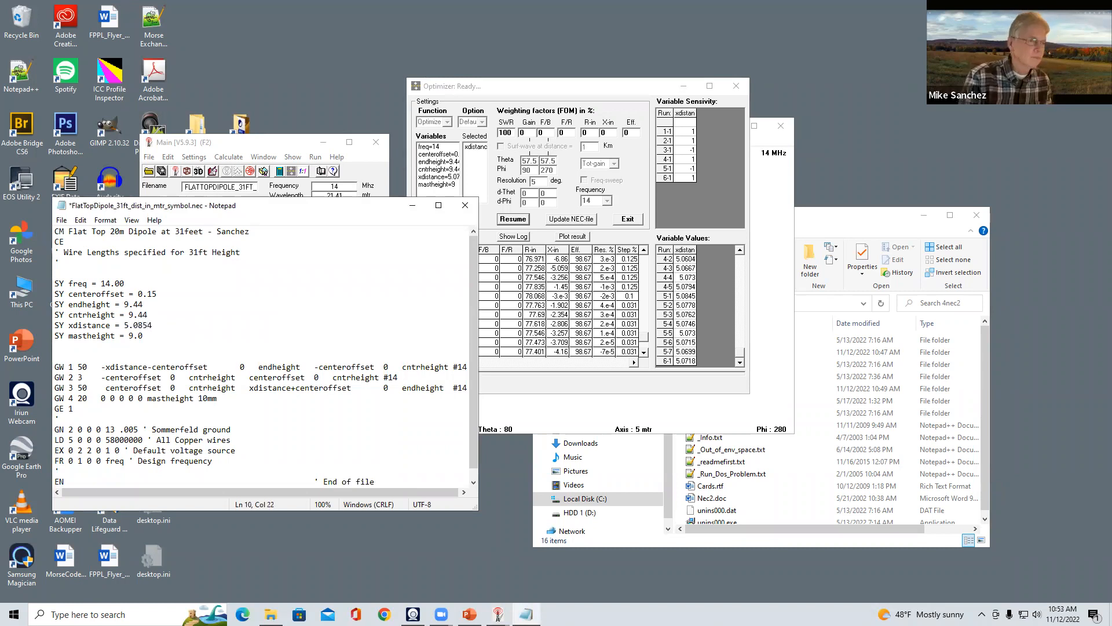
pyautogui.hotkey('ctrl', 's')
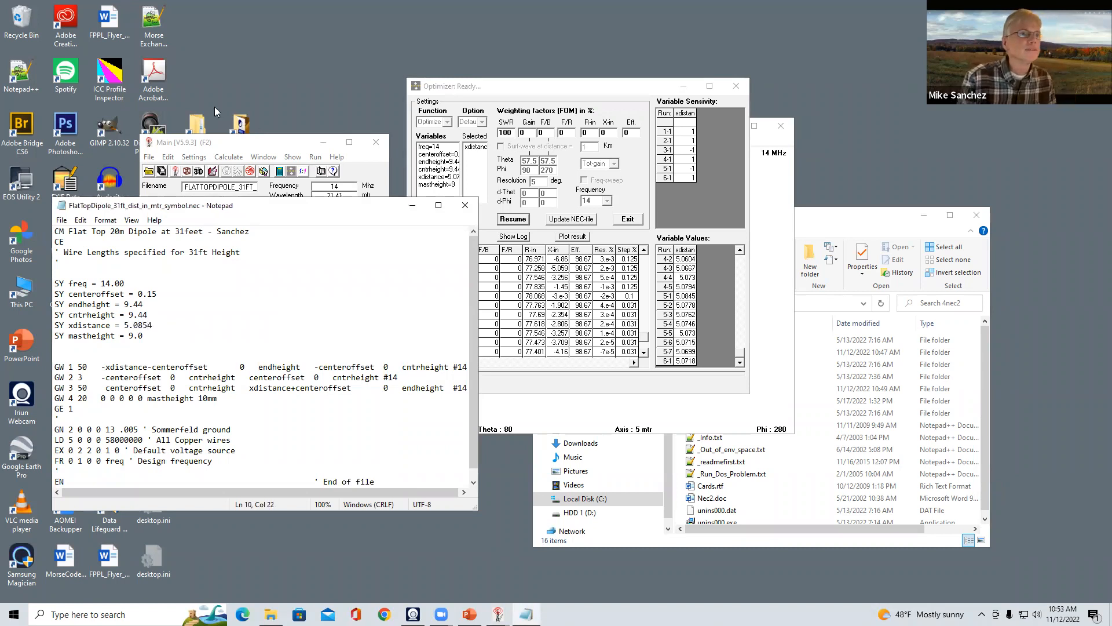
# Return to 4nec2 and generate the full far-field pattern at 14 MHz with 2.5-degree resolution for the saved 5.0854 xdistance
pyautogui.click(245, 145)
pyautogui.click(229, 157)
pyautogui.click(234, 170)
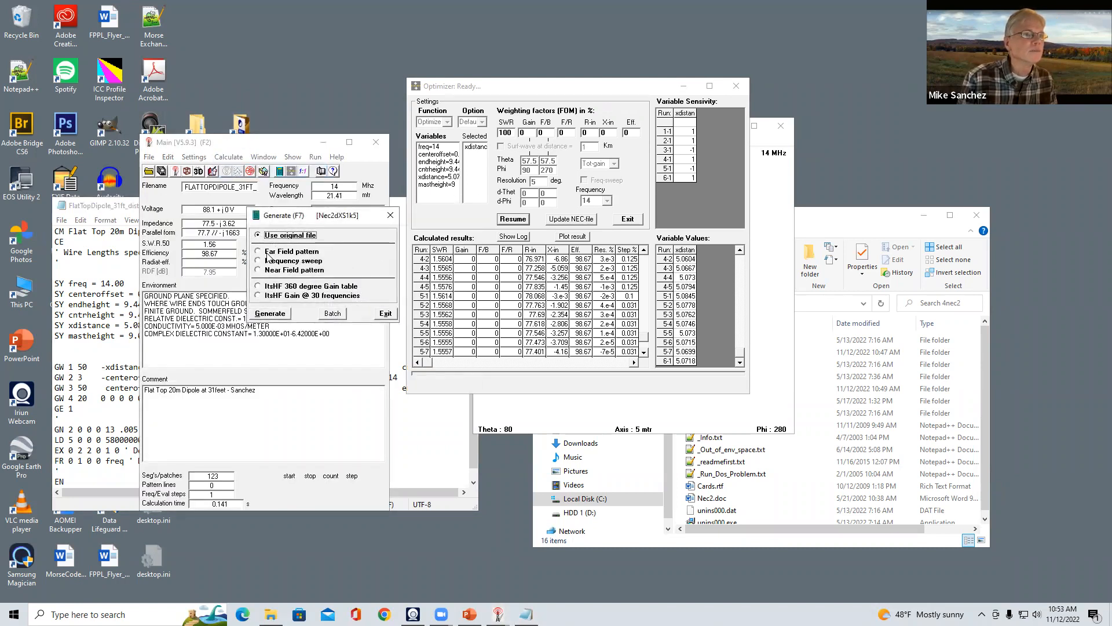
pyautogui.click(268, 252)
pyautogui.click(276, 389)
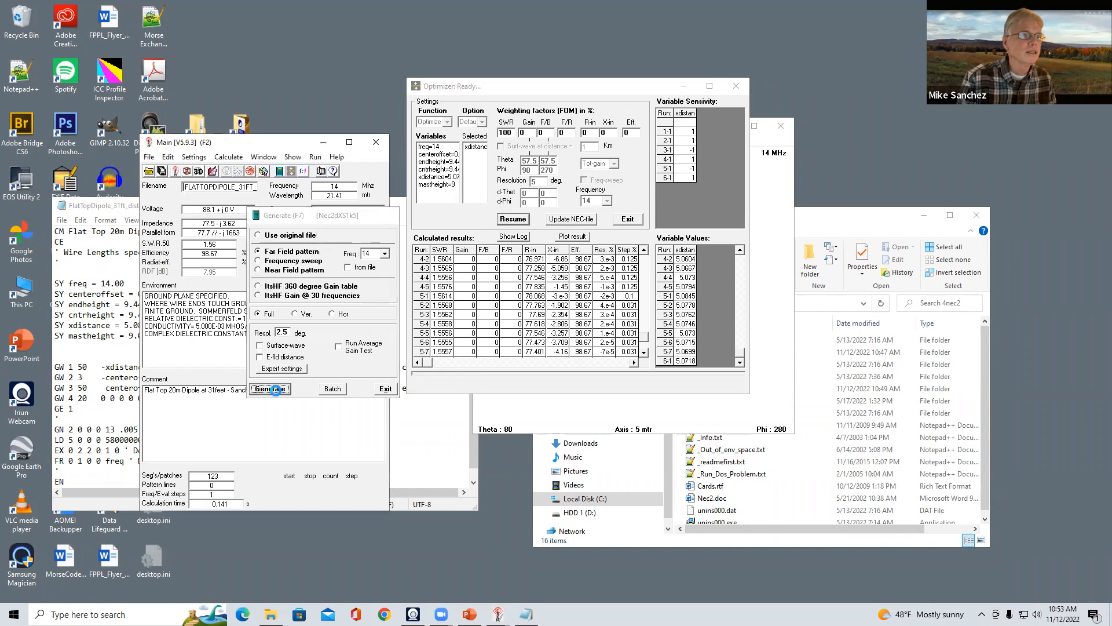
pyautogui.click(115, 214)
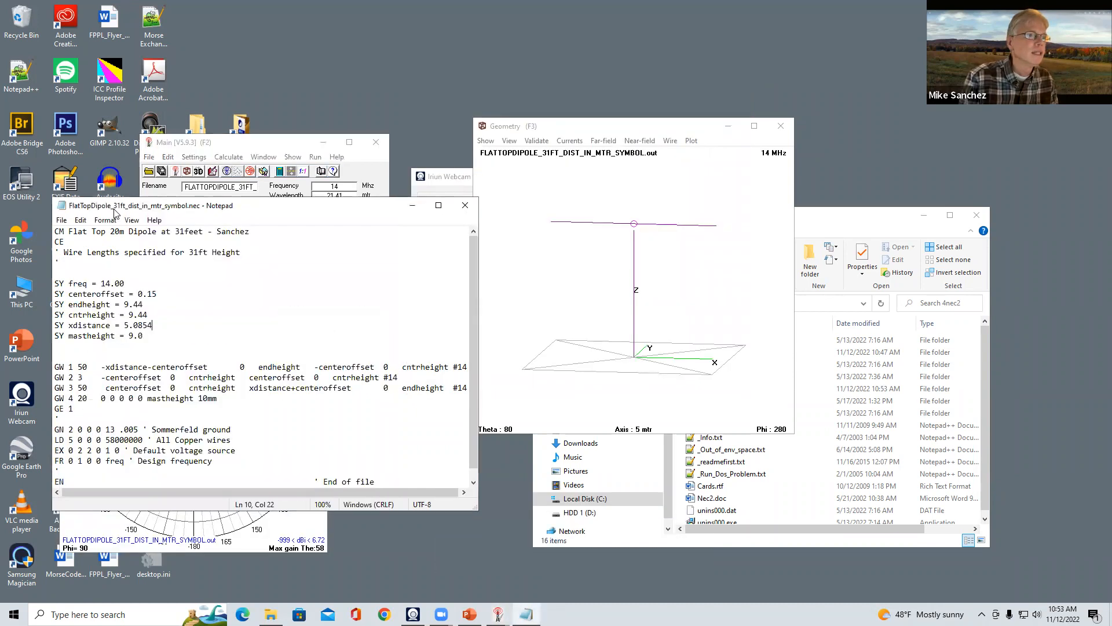
# Run a vertical frequency sweep from 13.5 to 15 MHz in 0.05 steps and move the SWR plot clear of the Main window
pyautogui.click(242, 149)
pyautogui.click(229, 157)
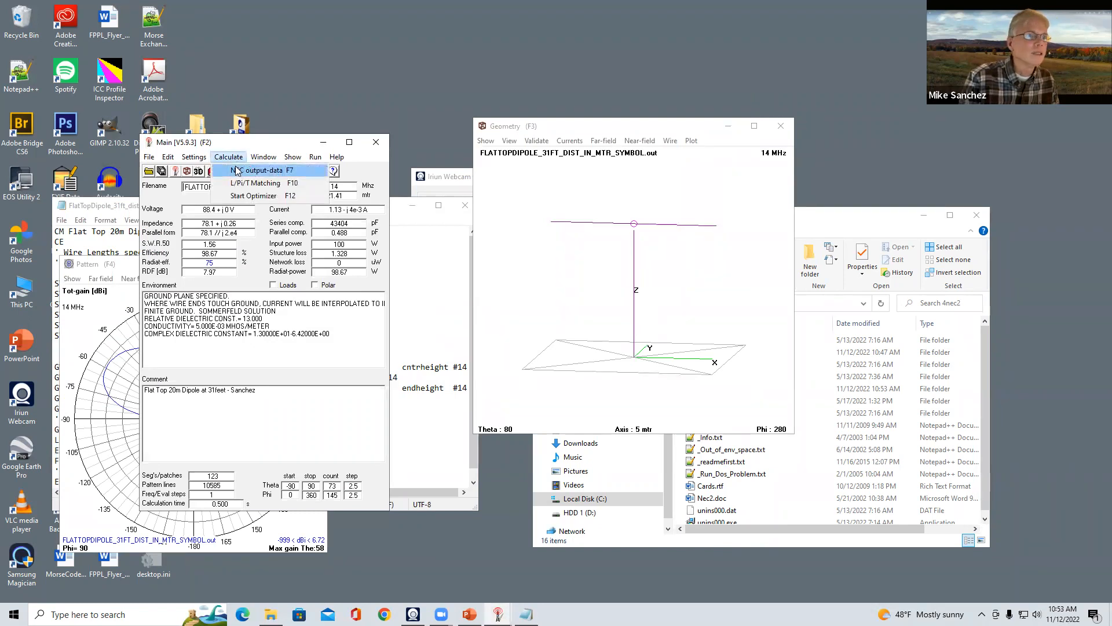
pyautogui.click(236, 171)
pyautogui.click(301, 263)
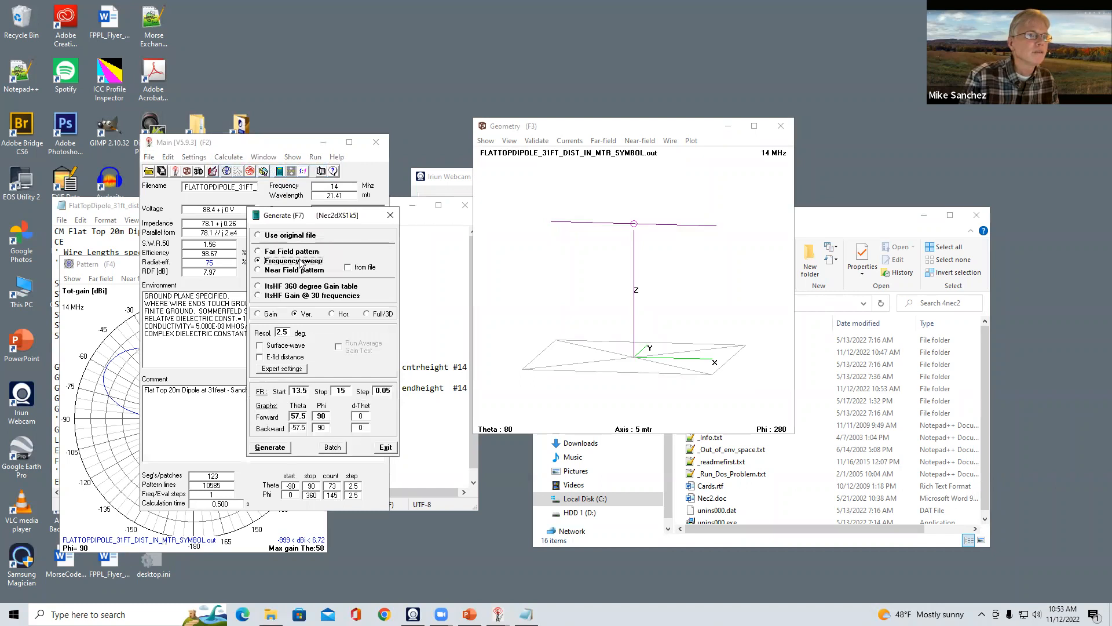
pyautogui.click(271, 446)
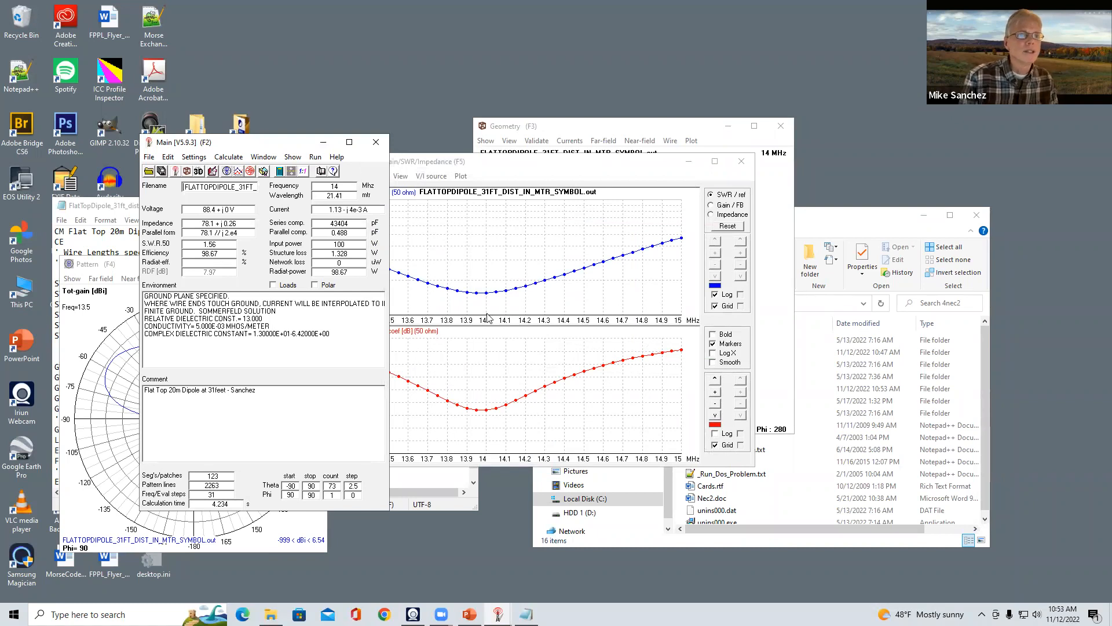
pyautogui.click(523, 174)
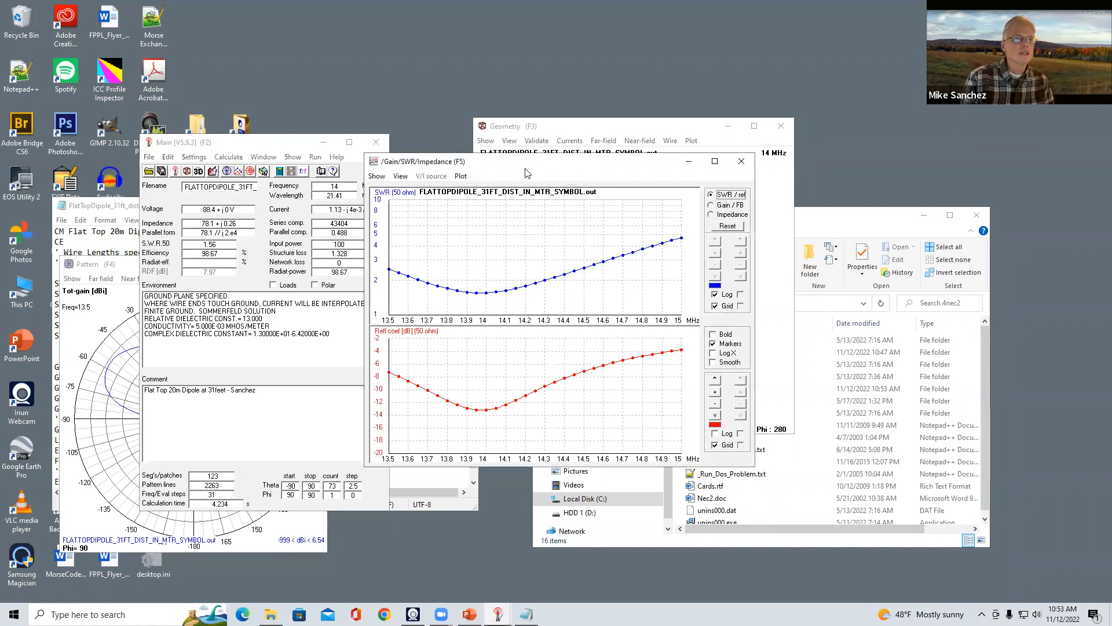
pyautogui.moveTo(606, 154); pyautogui.dragTo(678, 144)
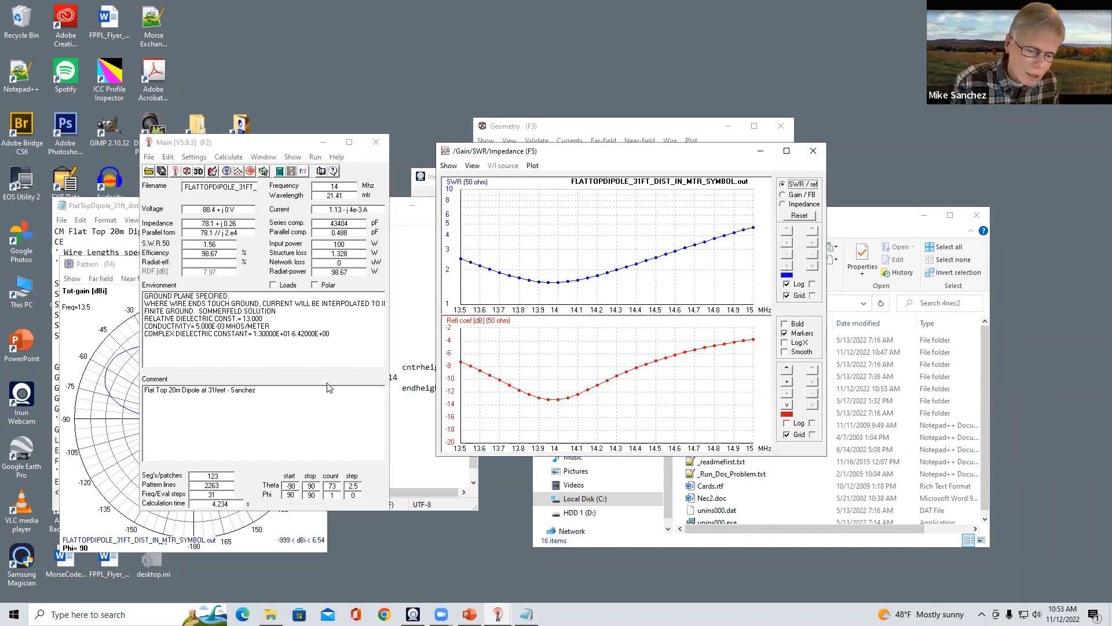
# Switch to Notepad, set the xdistance symbol to 5.0718 in the dipole's NEC file and save it
pyautogui.click(104, 209)
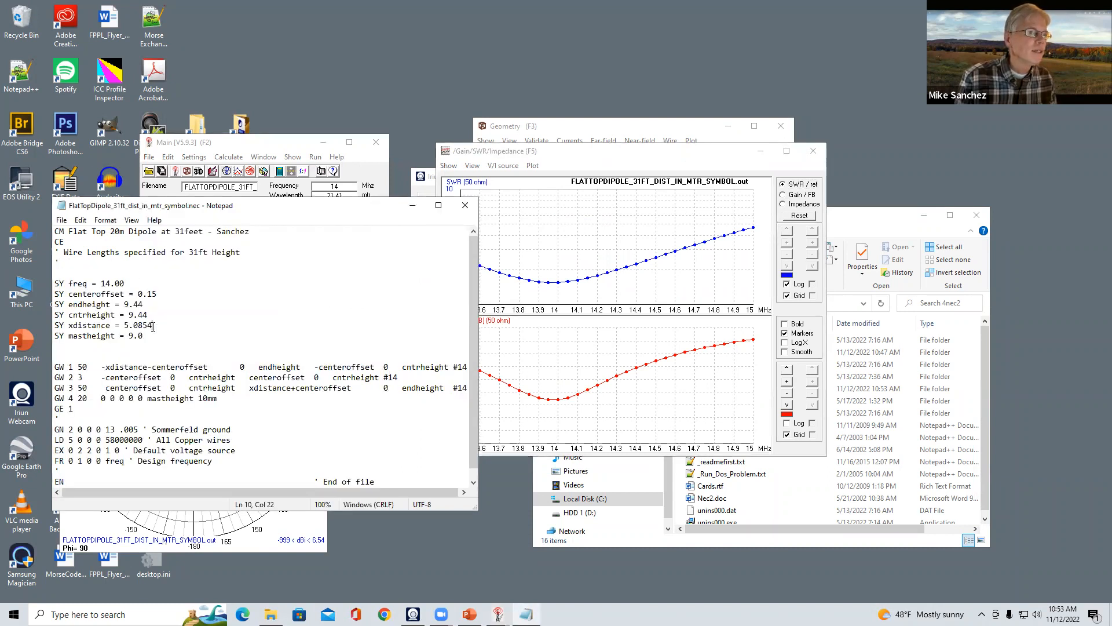
pyautogui.press('BackSpace')
pyautogui.press('BackSpace')
pyautogui.press('BackSpace')
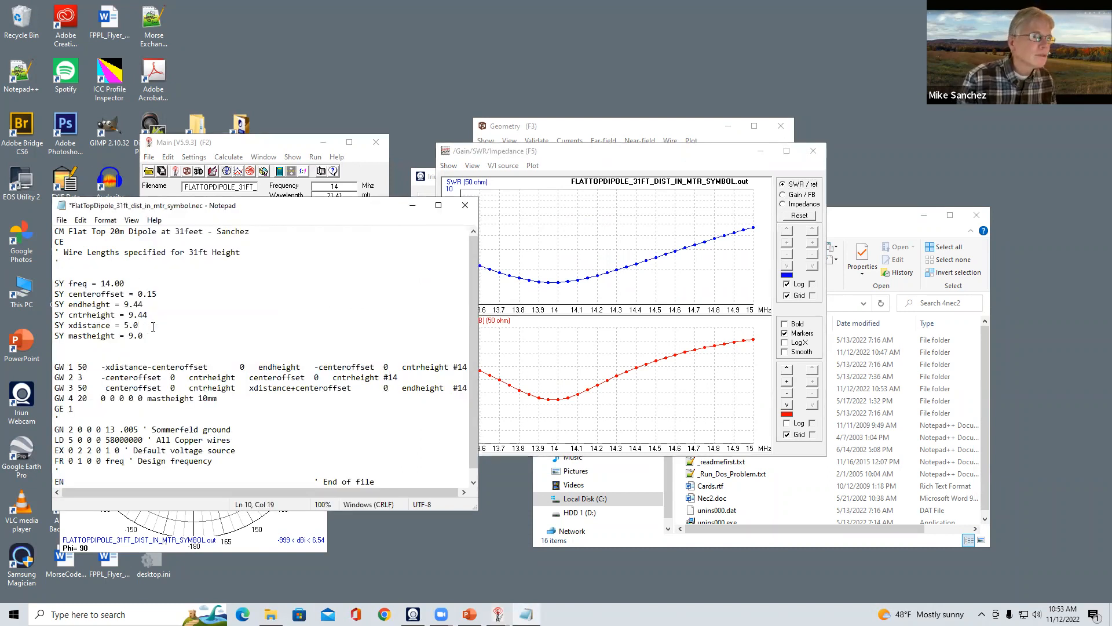
pyautogui.write('718')
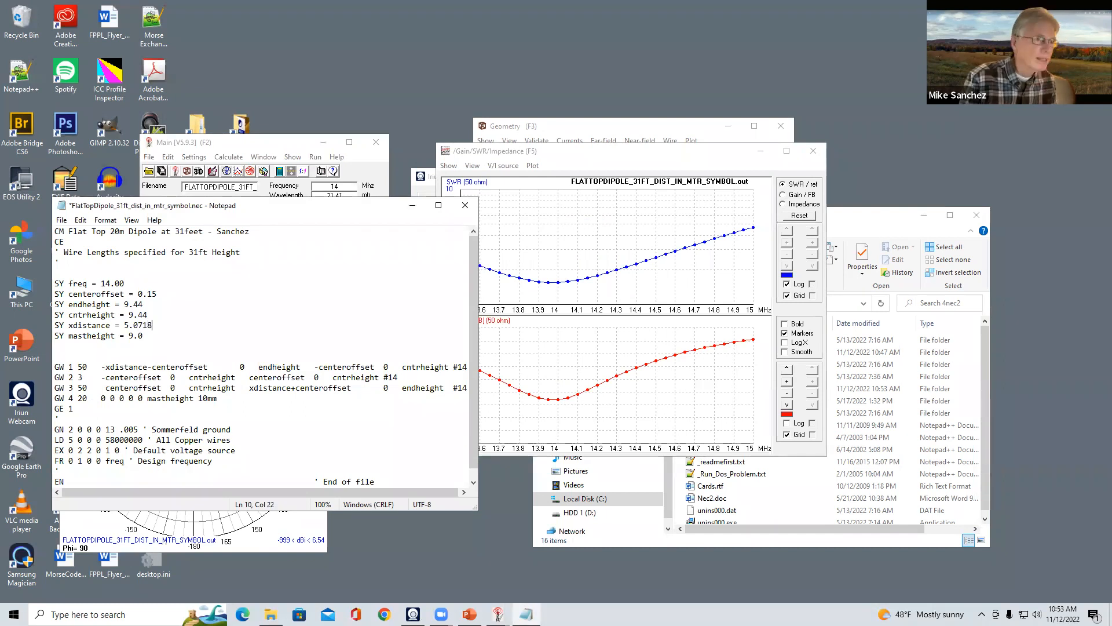
pyautogui.hotkey('ctrl', 's')
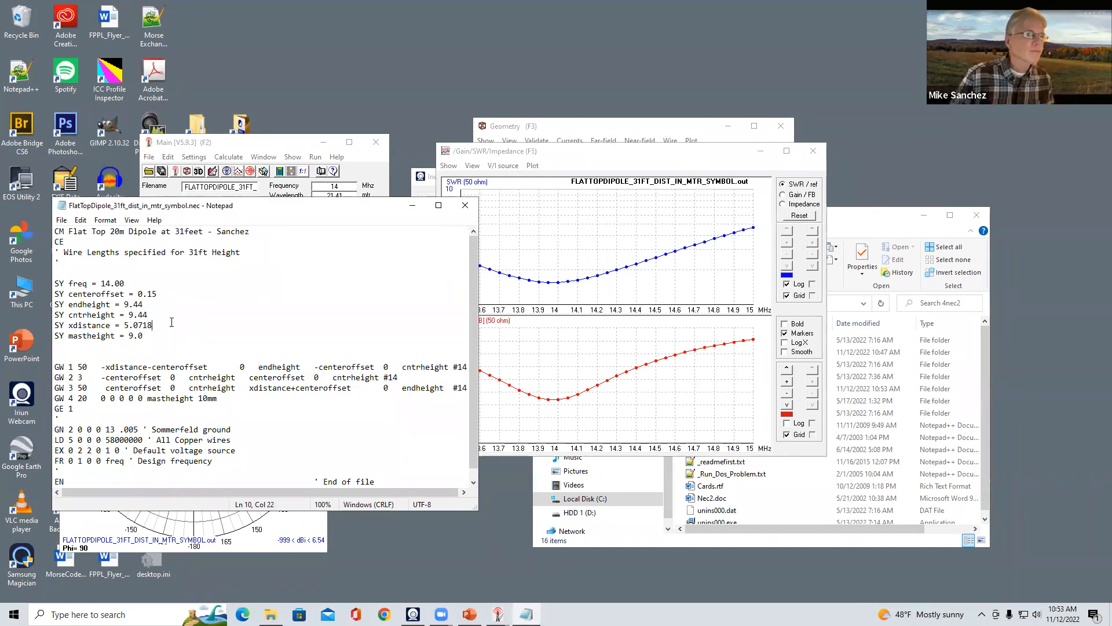
# Return to 4nec2 and recalculate the full far-field pattern at 14 MHz with the 5.0718 xdistance
pyautogui.click(294, 146)
pyautogui.click(234, 159)
pyautogui.click(240, 170)
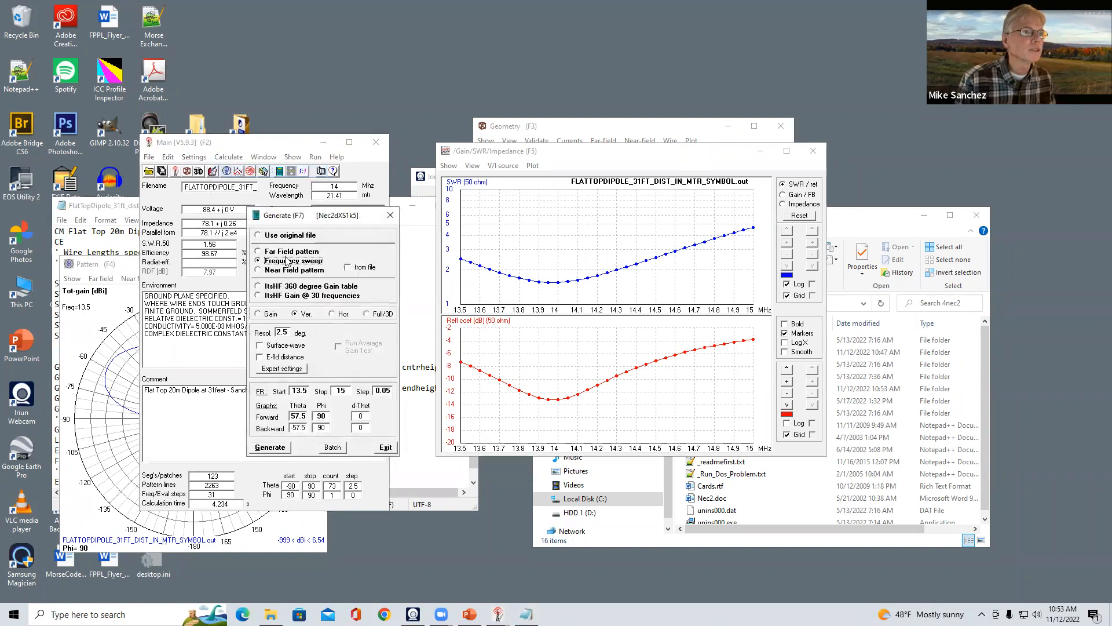
pyautogui.click(287, 253)
pyautogui.click(272, 388)
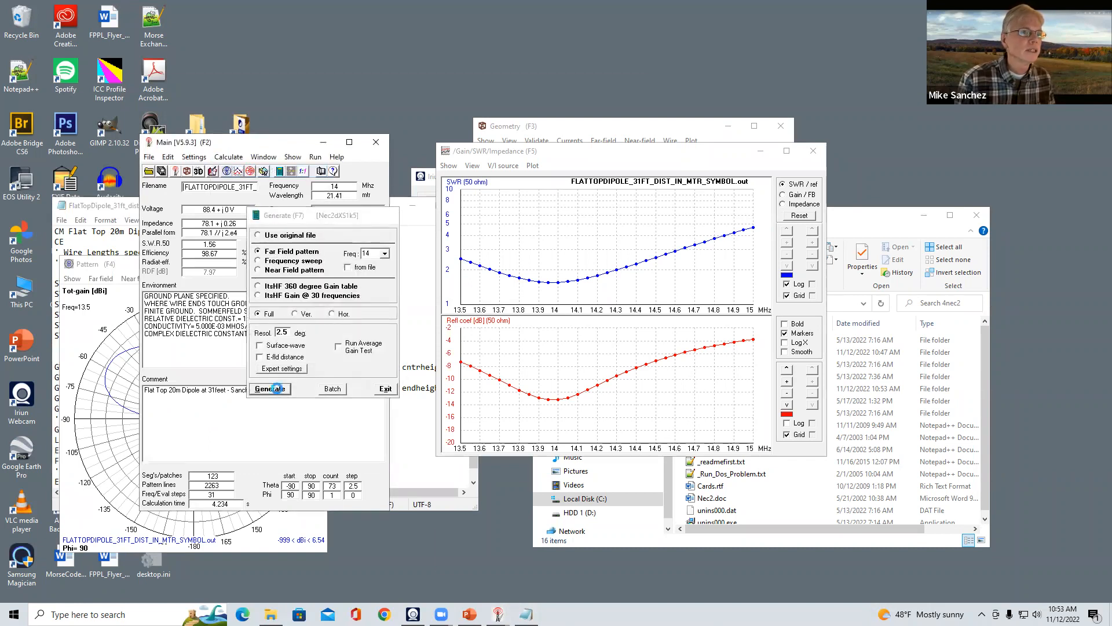
# Repeat the vertical frequency sweep from 13.5 to 15 MHz in 0.05 steps for the 5.0718 xdistance
pyautogui.click(237, 157)
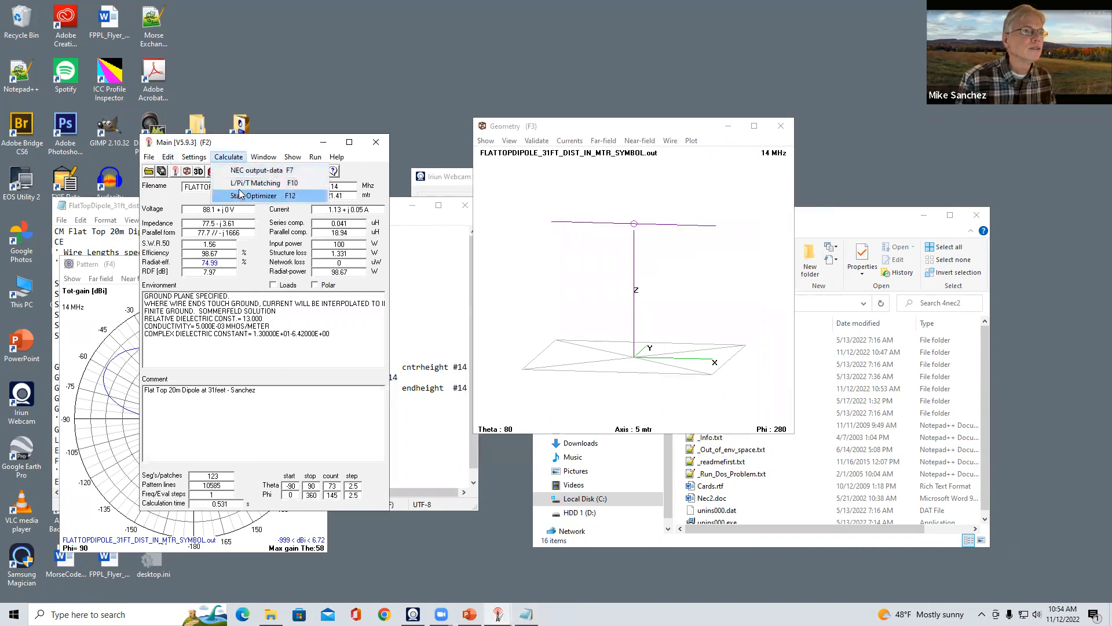
pyautogui.click(240, 174)
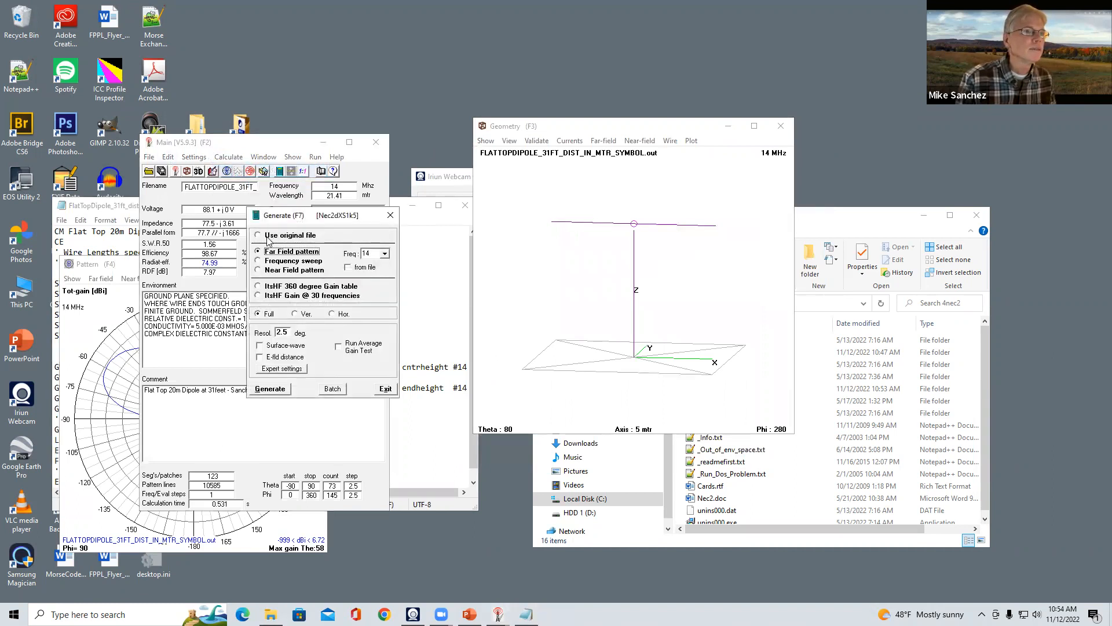
pyautogui.click(276, 262)
pyautogui.click(270, 448)
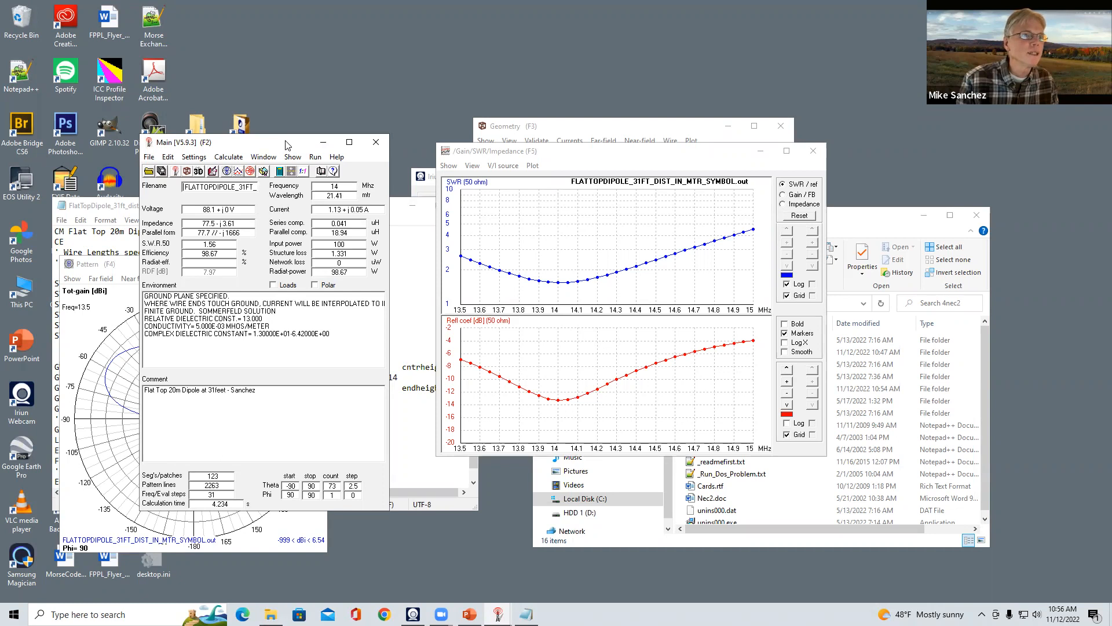
# Move the Main window clear of the NEC file in Notepad and switch to the AntennaModeling_Week2 presentation in PowerPoint
pyautogui.moveTo(285, 144); pyautogui.dragTo(390, 63)
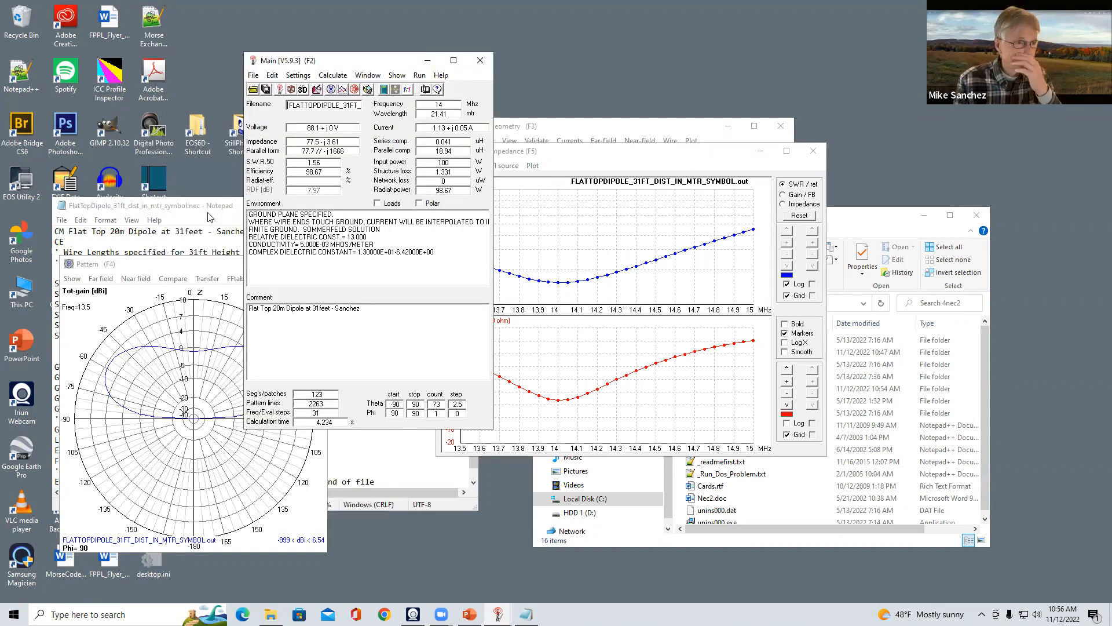
pyautogui.click(210, 217)
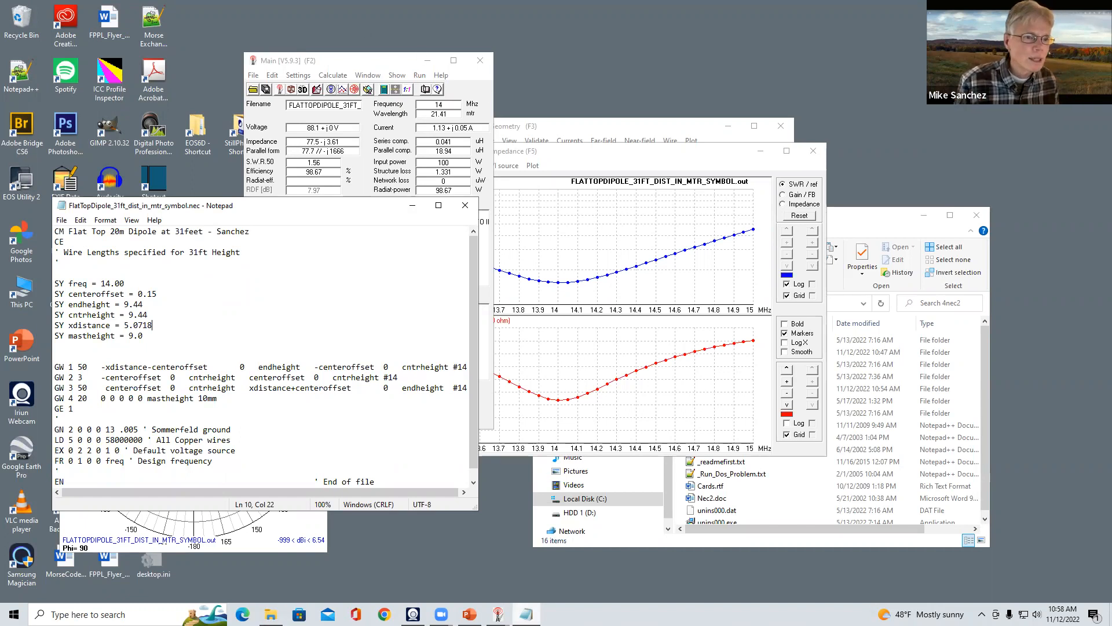
pyautogui.moveTo(469, 614)
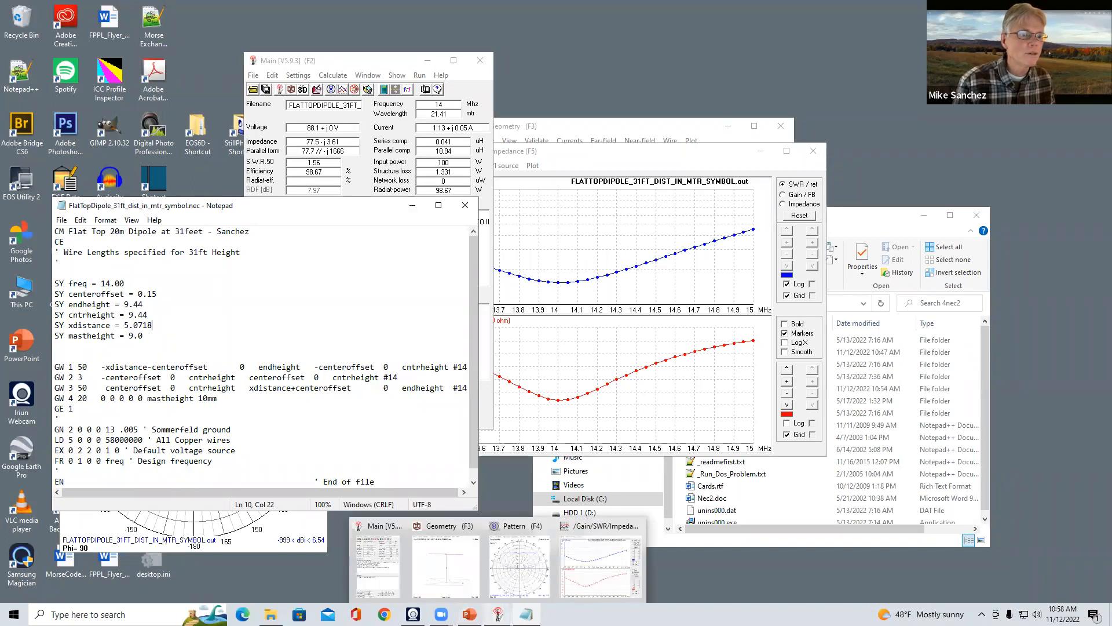
pyautogui.click(470, 614)
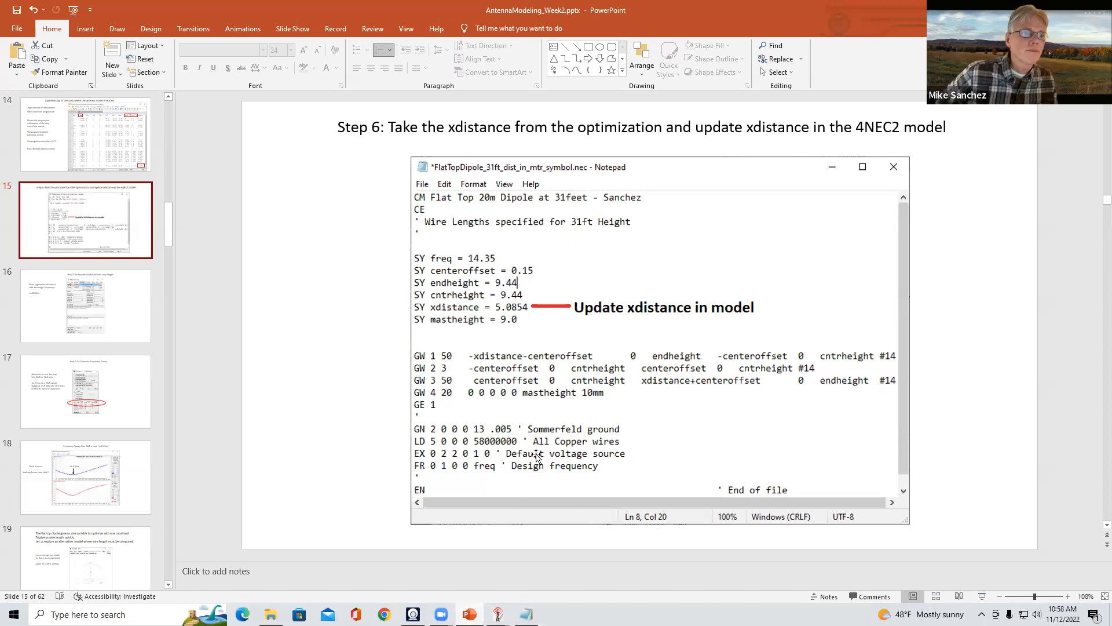
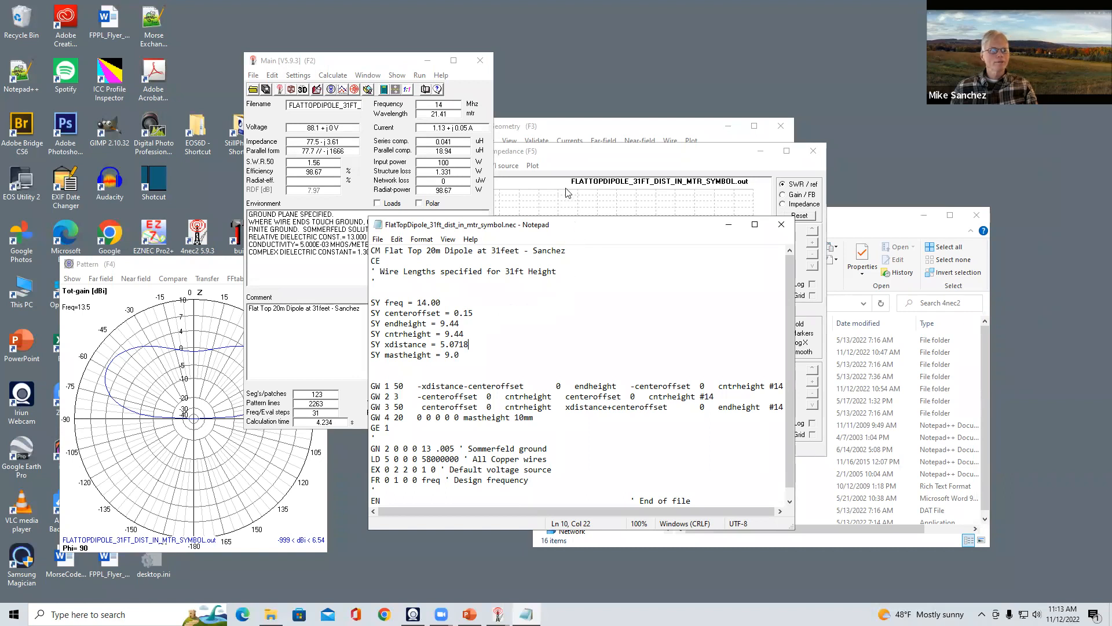
# Move Notepad away from the SWR plot and review the inverted V results and wire-length slides in PowerPoint
pyautogui.moveTo(579, 227); pyautogui.dragTo(566, 188)
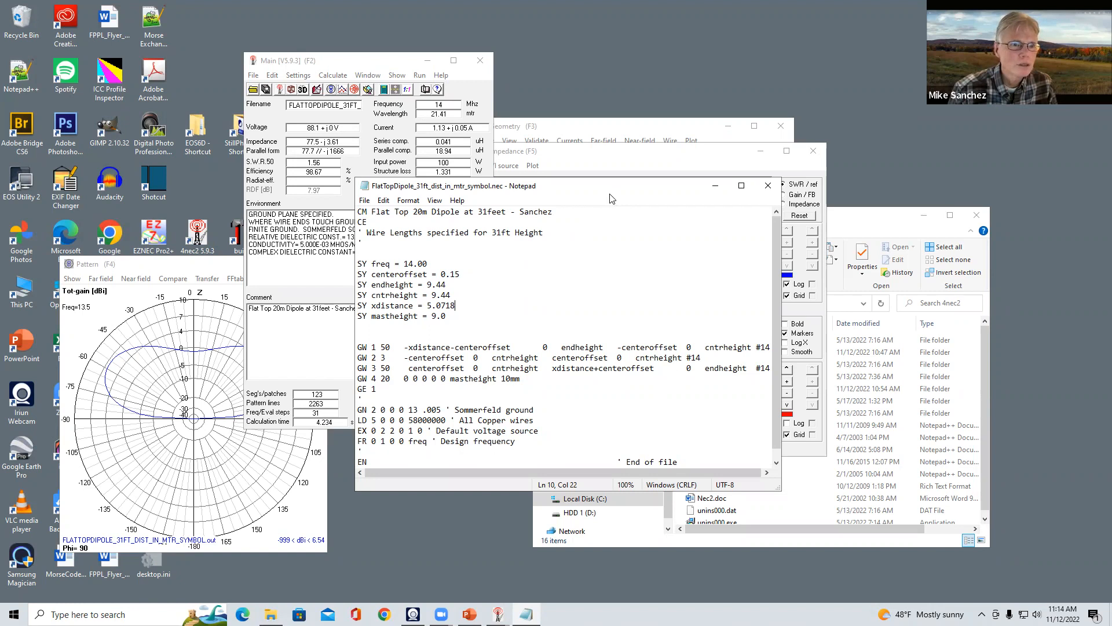
pyautogui.moveTo(612, 198); pyautogui.dragTo(333, 226)
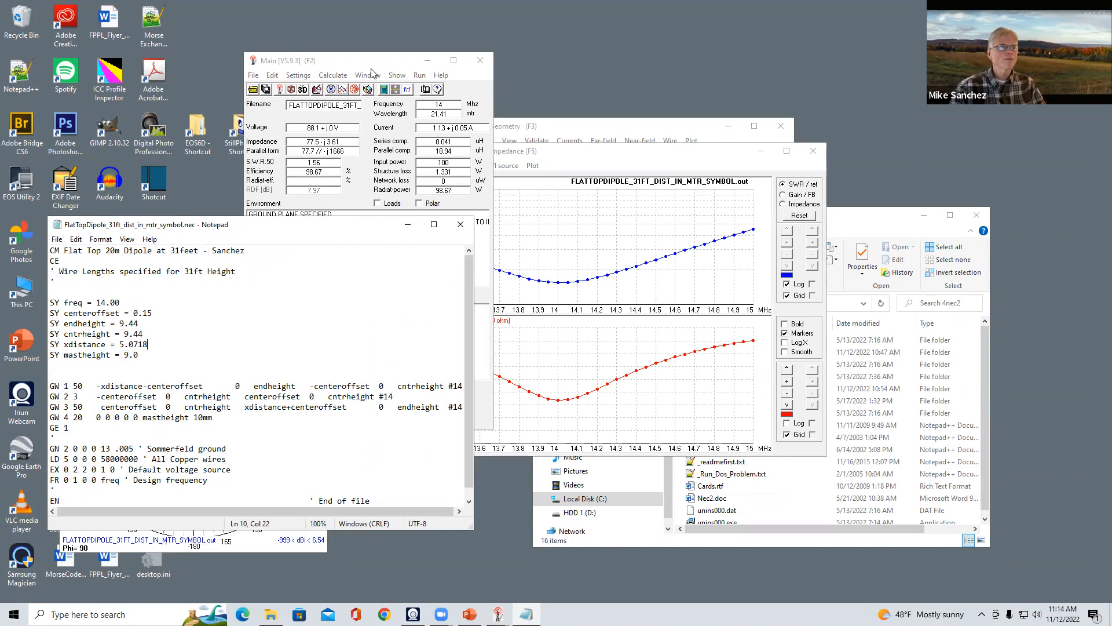
pyautogui.click(470, 614)
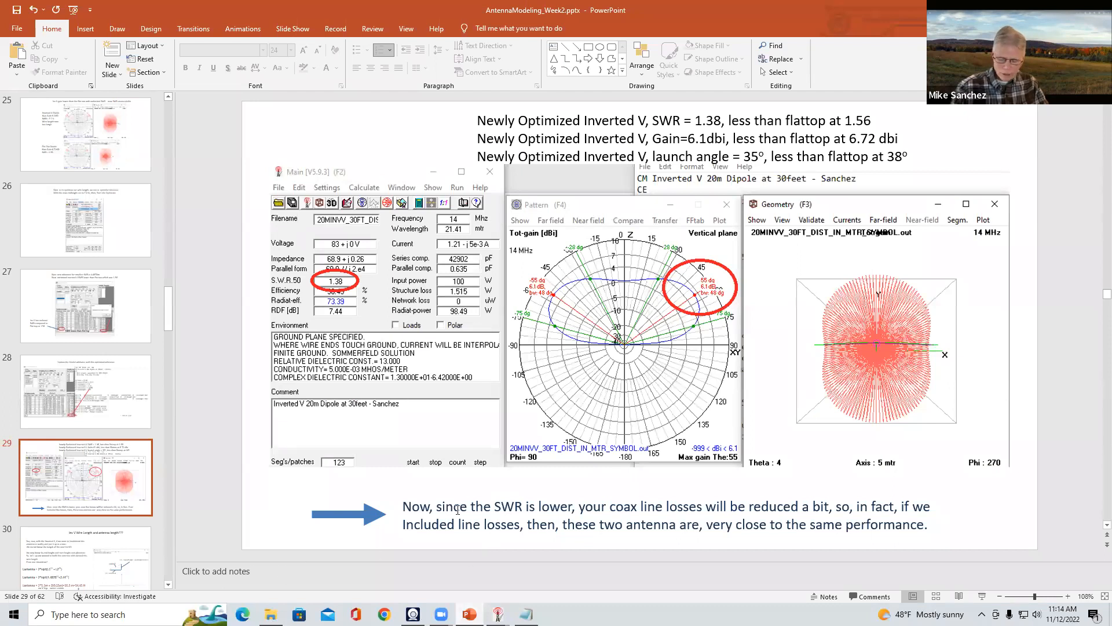
pyautogui.scroll(-1, 461, 513)
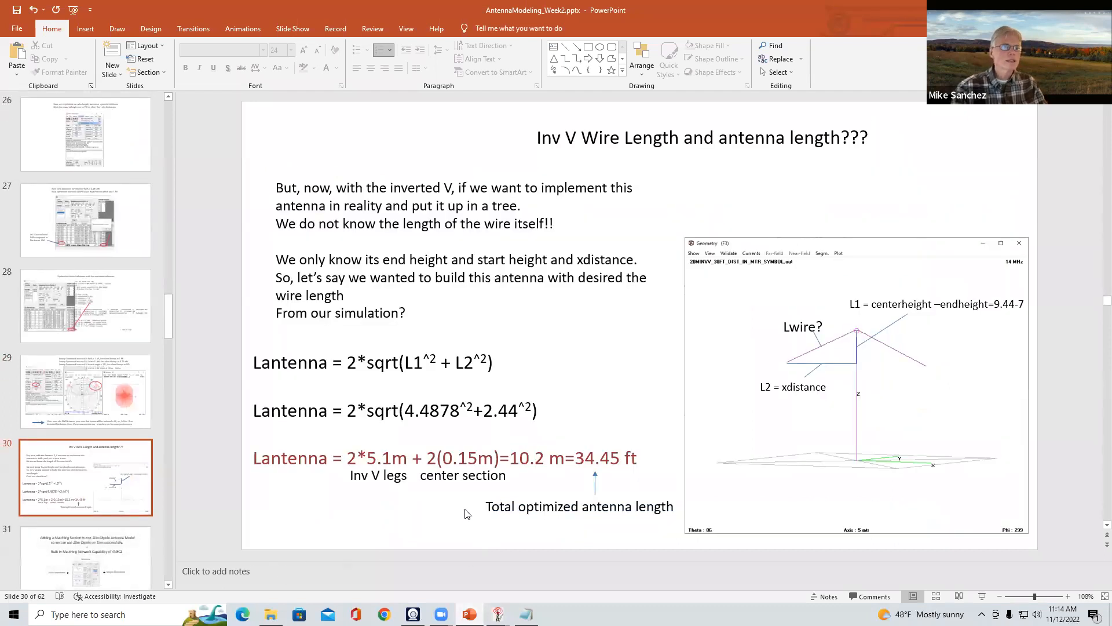
pyautogui.scroll(1, 470, 511)
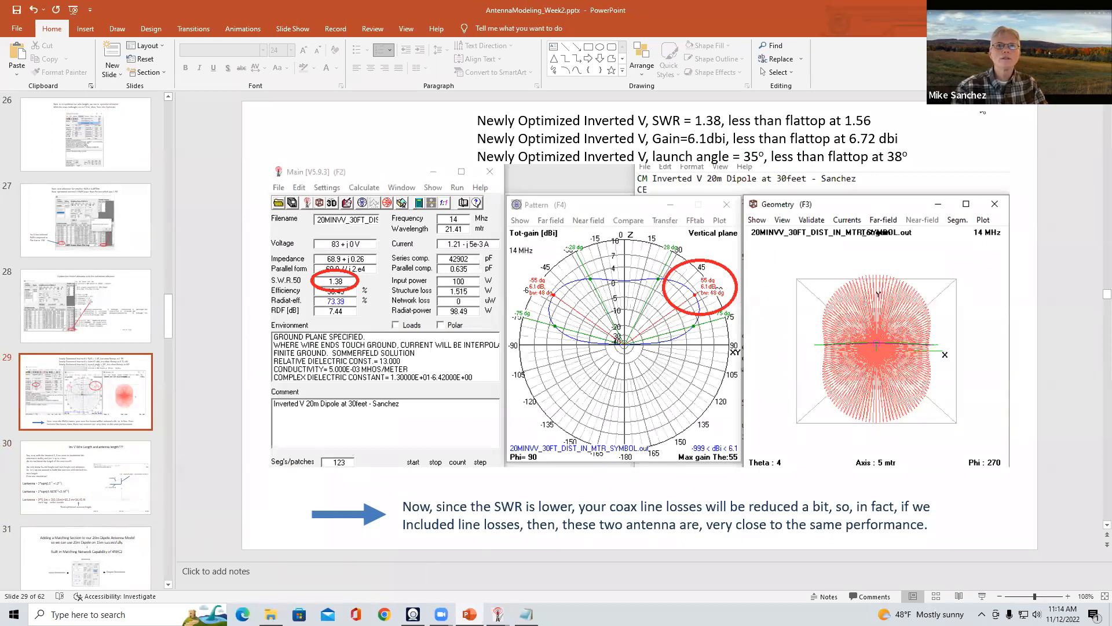
pyautogui.click(1032, 10)
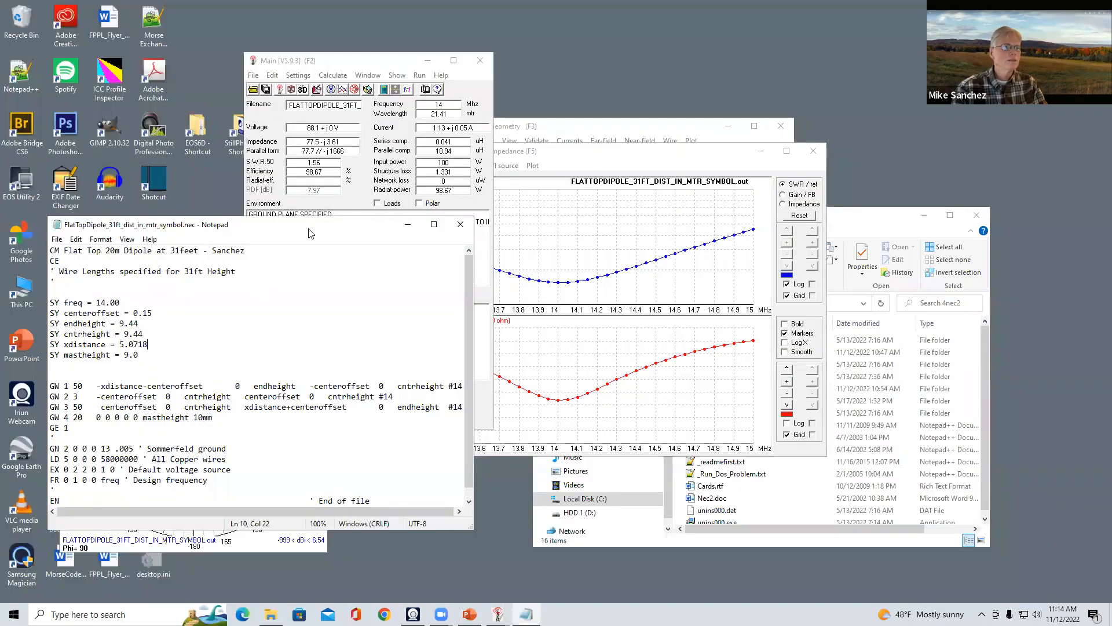
# Move Notepad clear of the Main window, set the endheight symbol to 7.0 in the NEC file and save it
pyautogui.moveTo(310, 233); pyautogui.dragTo(725, 202)
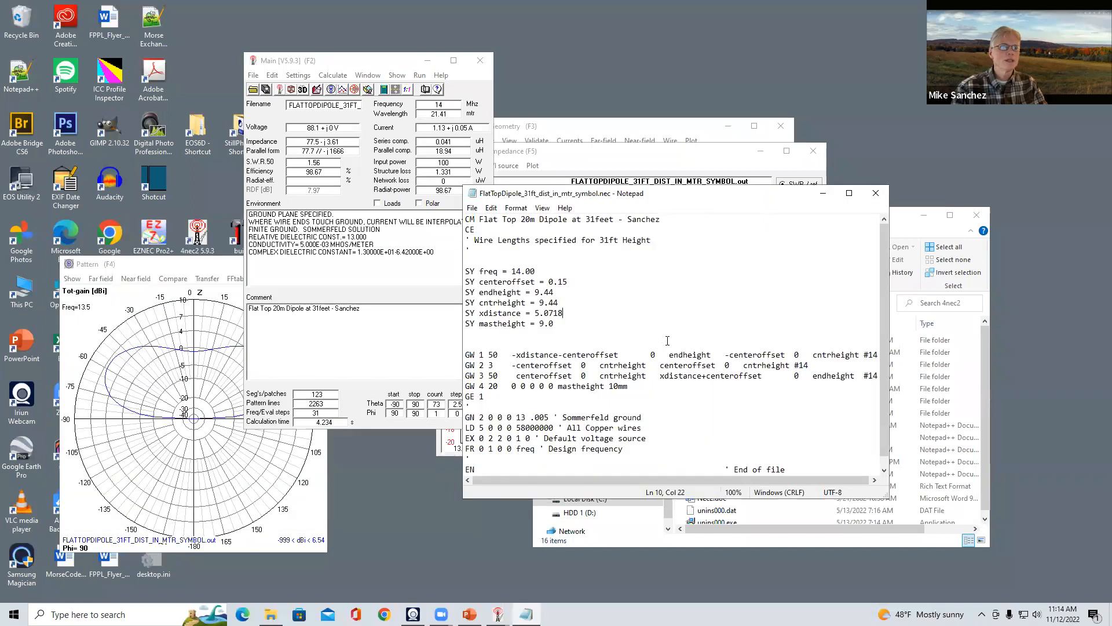
pyautogui.click(565, 293)
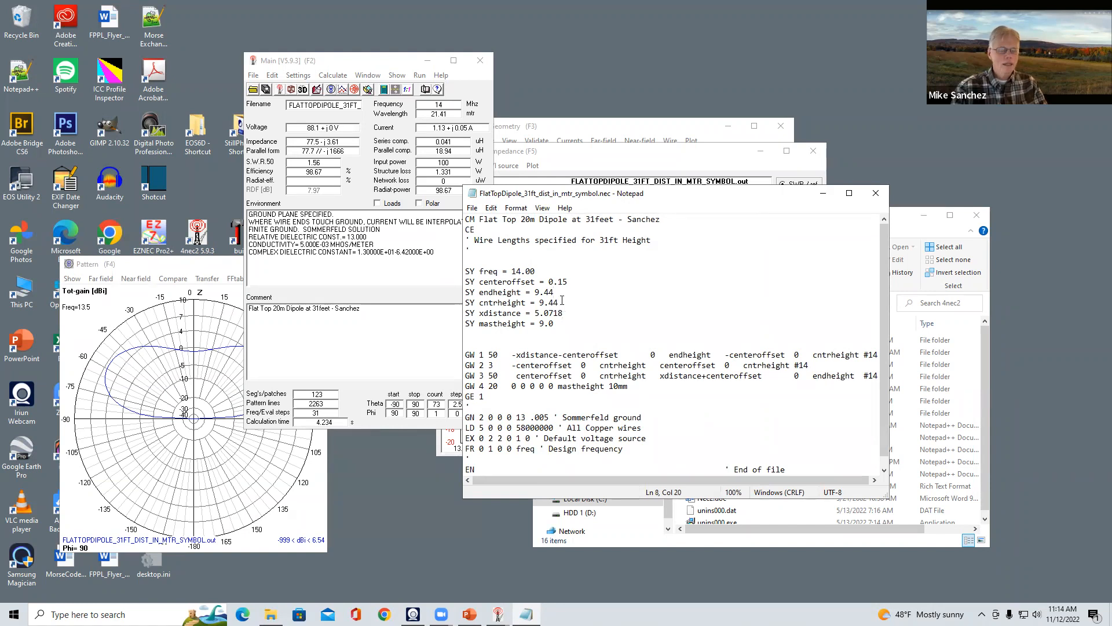
pyautogui.press('BackSpace')
pyautogui.press('BackSpace')
pyautogui.press('BackSpace')
pyautogui.write('7.0')
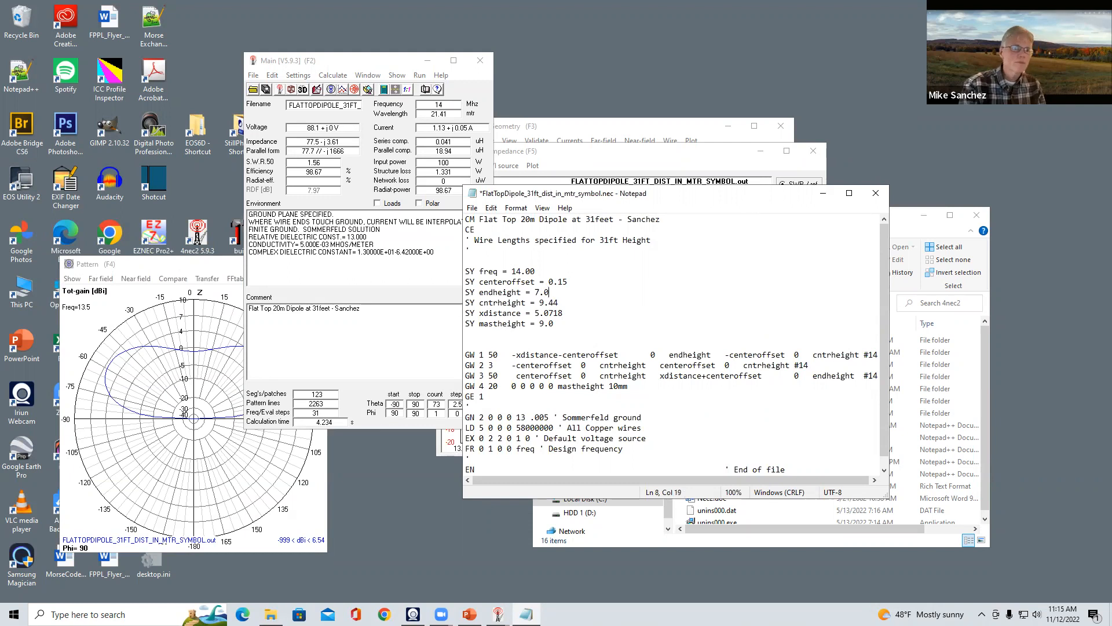
pyautogui.hotkey('ctrl', 's')
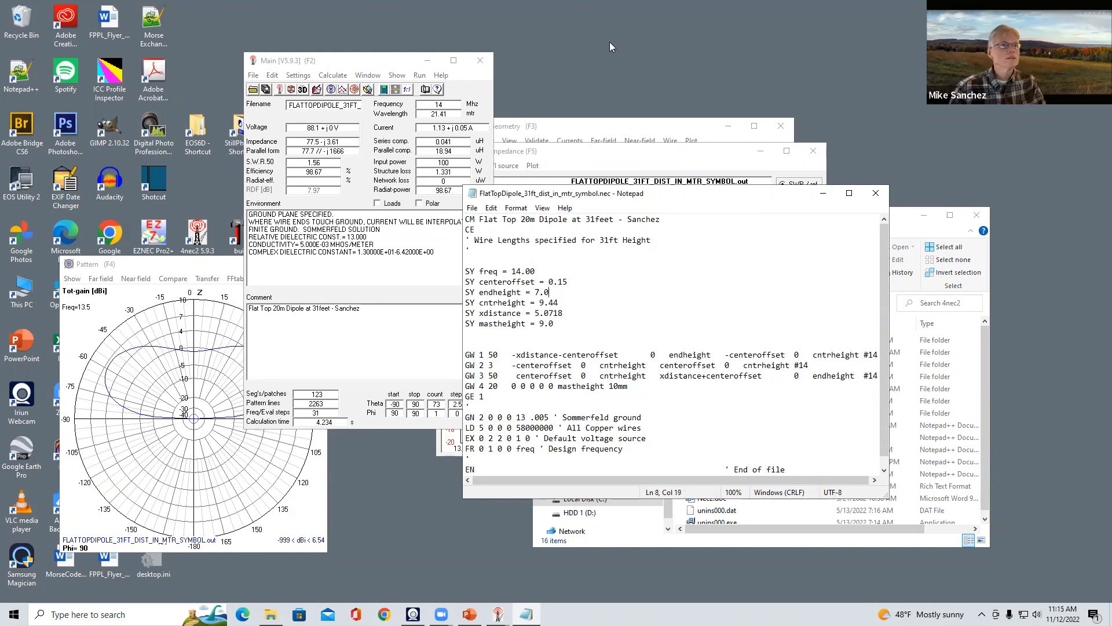
# Generate the full far-field pattern at 14 MHz with 2.5 degree resolution for the lowered-end dipole
pyautogui.click(372, 61)
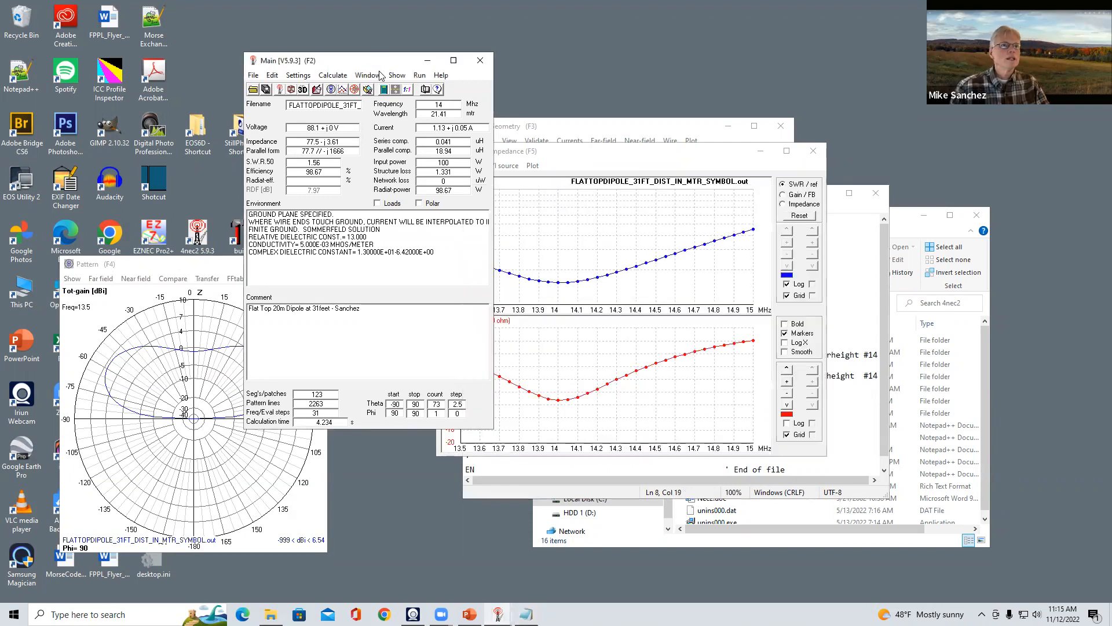
pyautogui.click(330, 78)
pyautogui.click(341, 88)
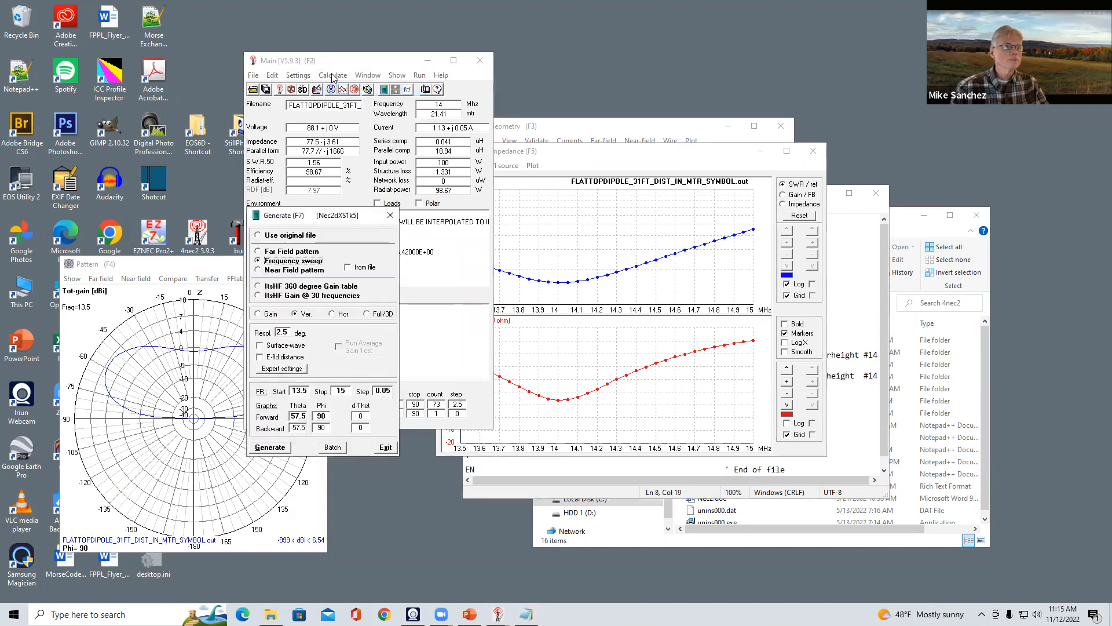
pyautogui.click(299, 253)
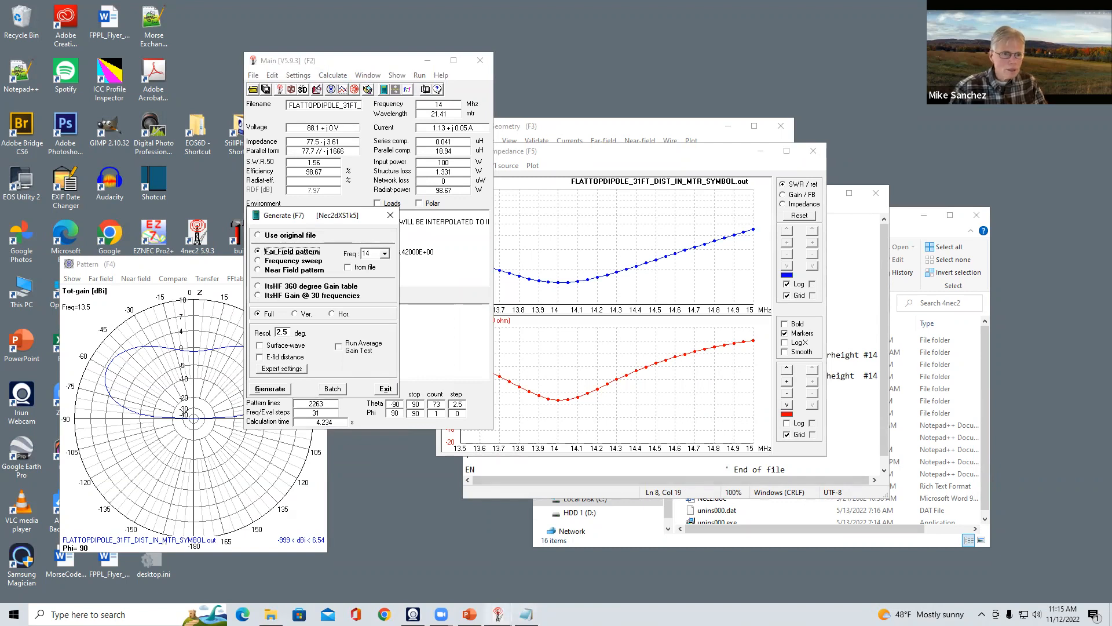
pyautogui.moveTo(497, 614)
pyautogui.click(487, 566)
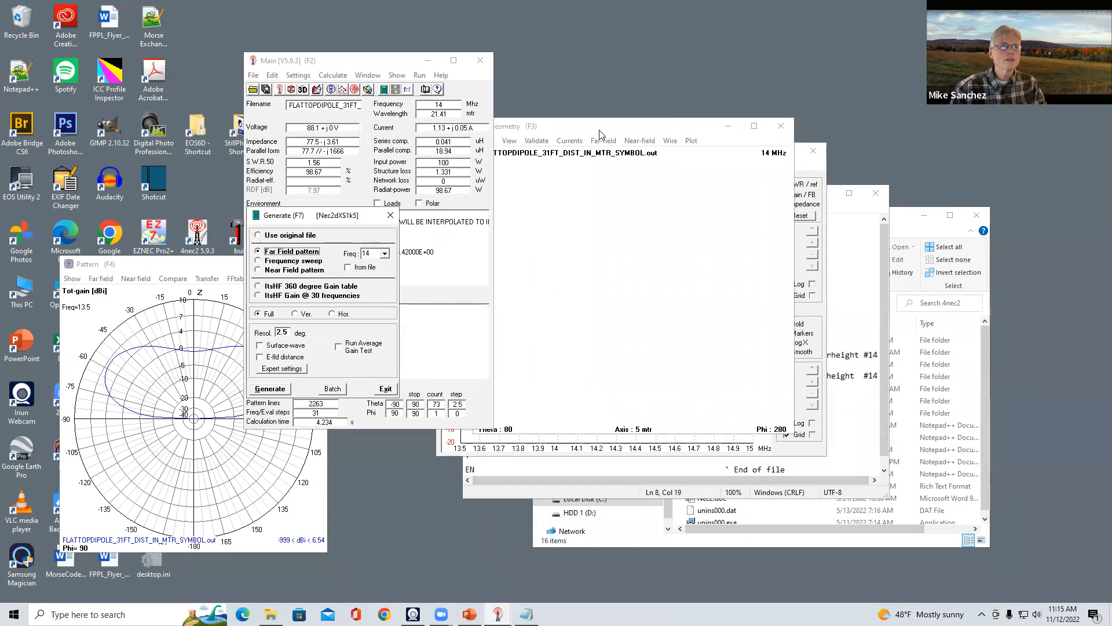
pyautogui.click(334, 78)
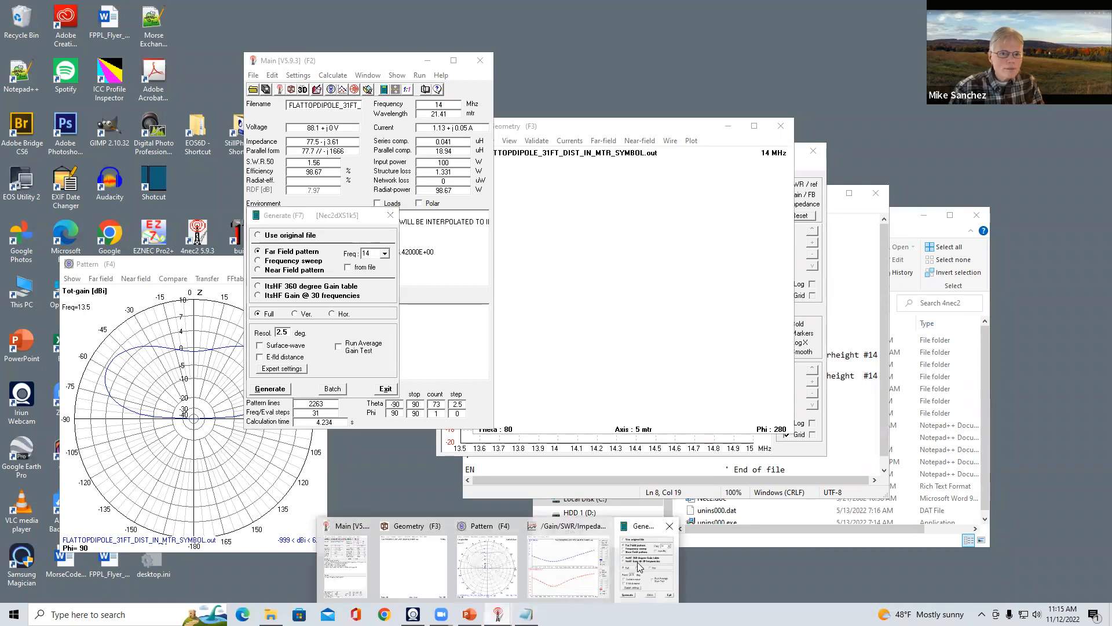
pyautogui.click(277, 390)
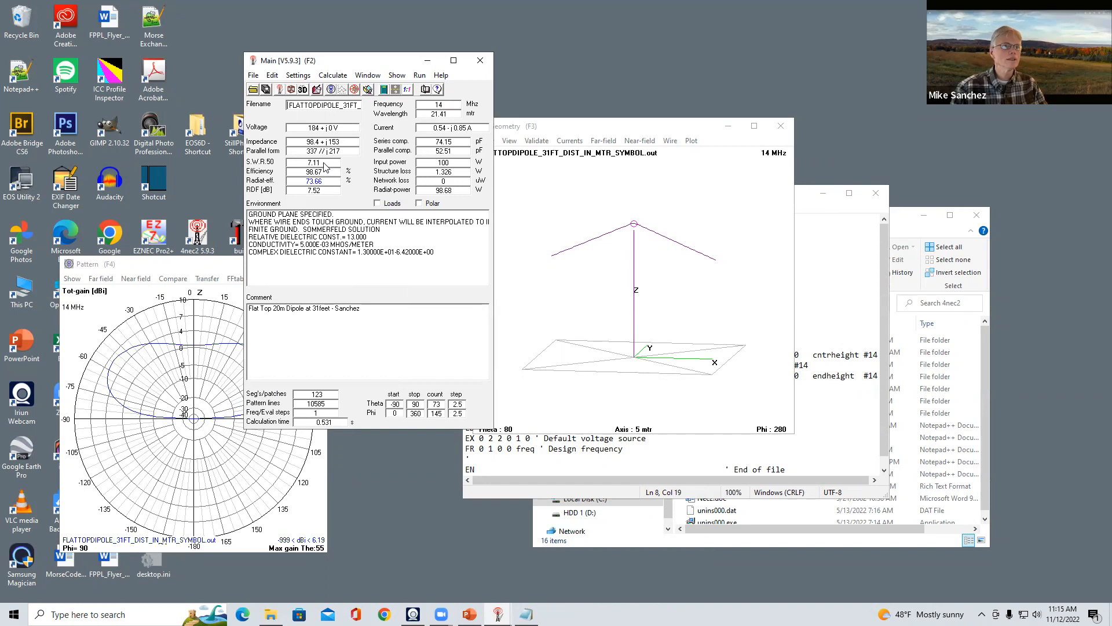
# Display the far field in the Geometry window and rotate the model to a view from straight above
pyautogui.click(333, 75)
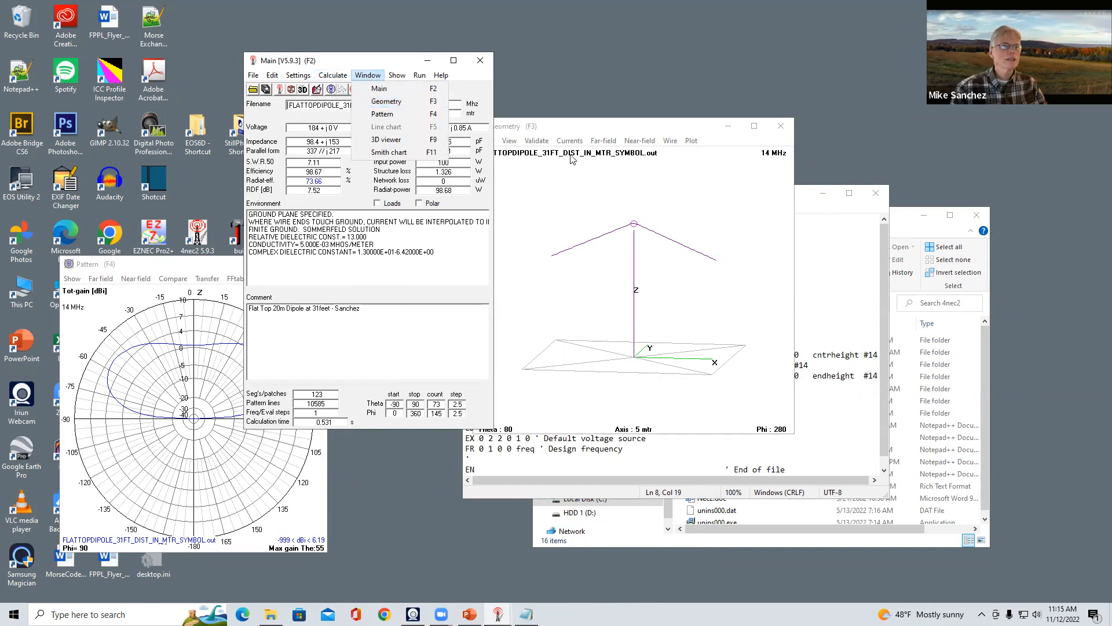
pyautogui.click(576, 215)
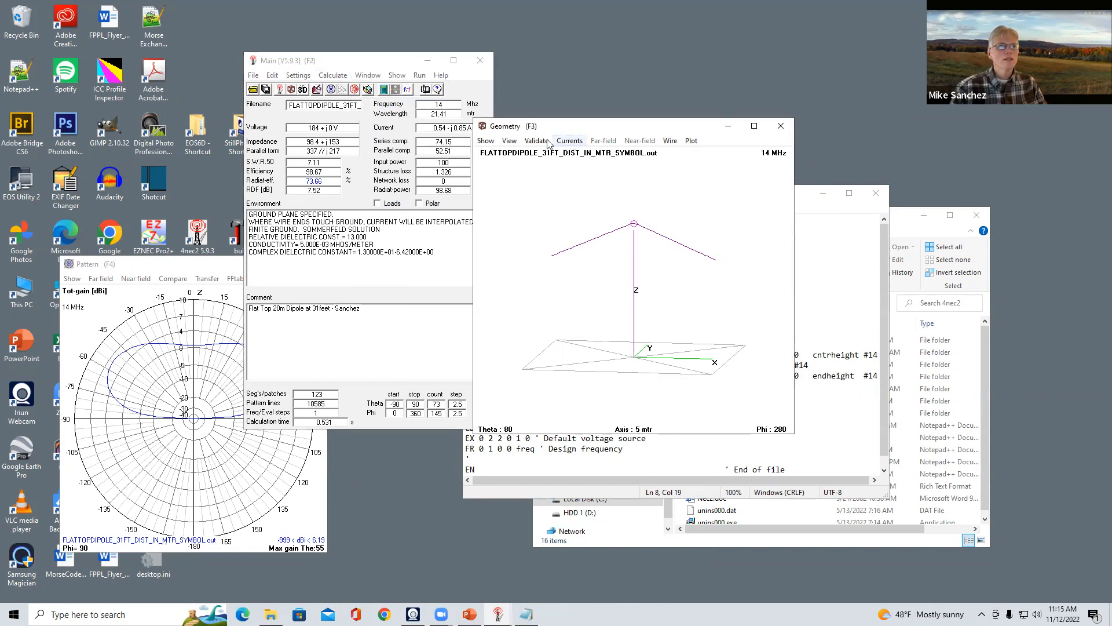
pyautogui.click(486, 141)
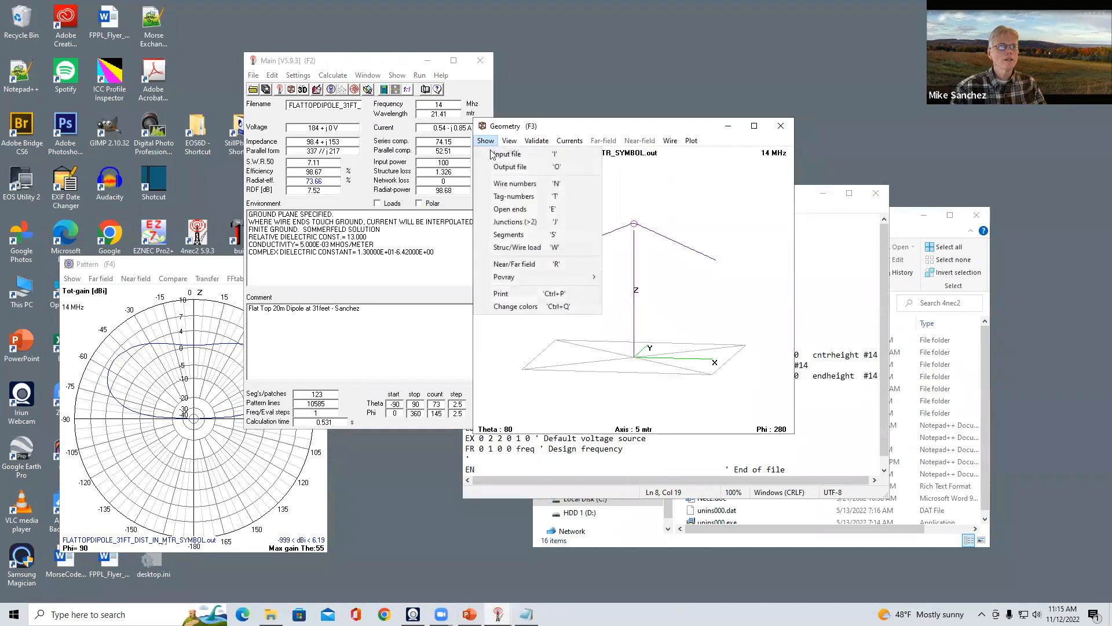
pyautogui.click(499, 265)
pyautogui.moveTo(563, 198)
pyautogui.mouseDown()
pyautogui.moveTo(560, 250)
pyautogui.moveTo(576, 217)
pyautogui.moveTo(558, 251)
pyautogui.mouseUp()
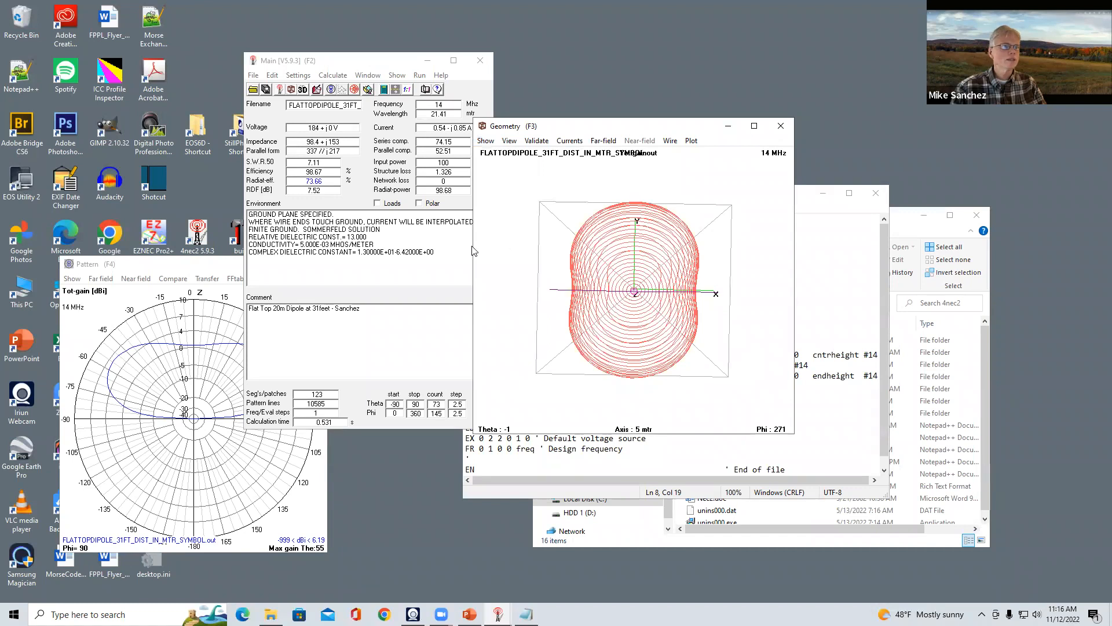
# Move the Pattern window beside the Geometry view and read the vertical pattern's gain at 60 degrees
pyautogui.click(199, 266)
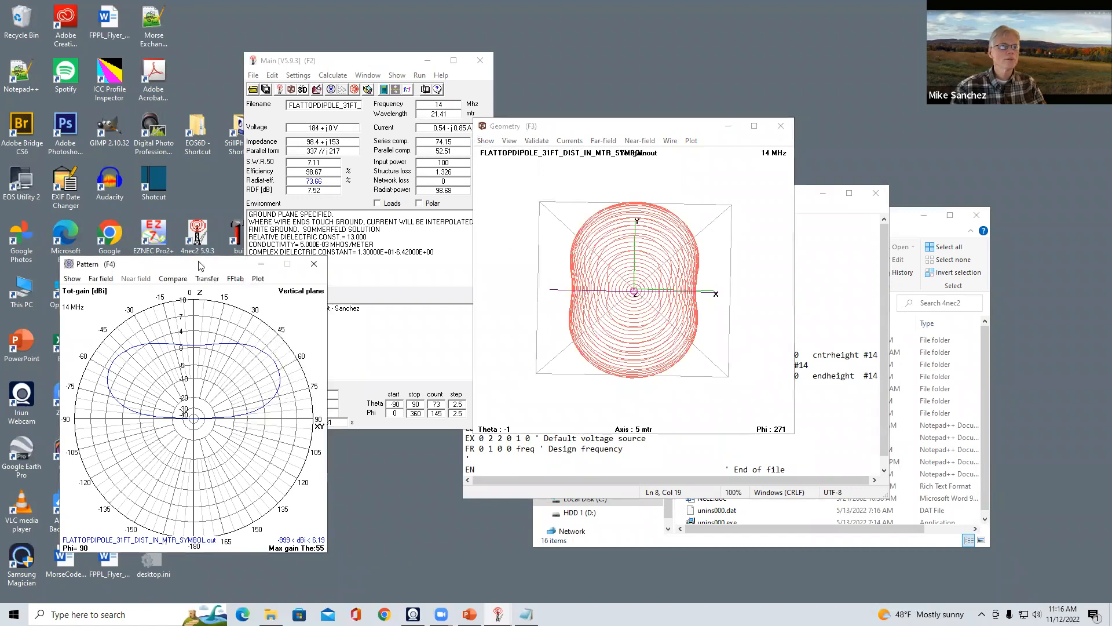
pyautogui.moveTo(215, 264); pyautogui.dragTo(360, 155)
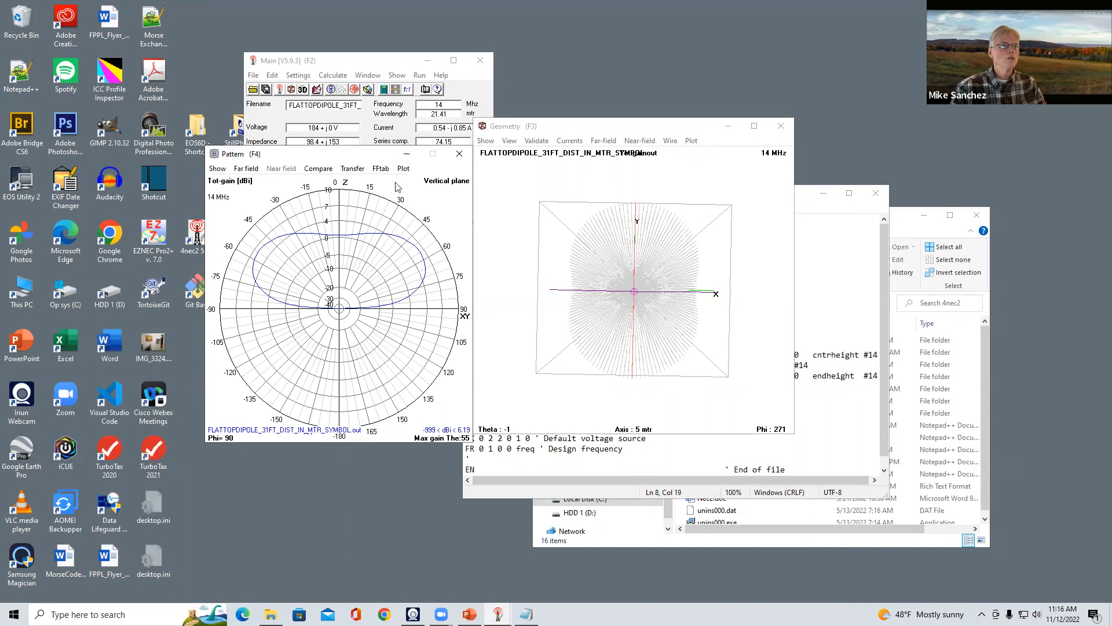
pyautogui.click(423, 263)
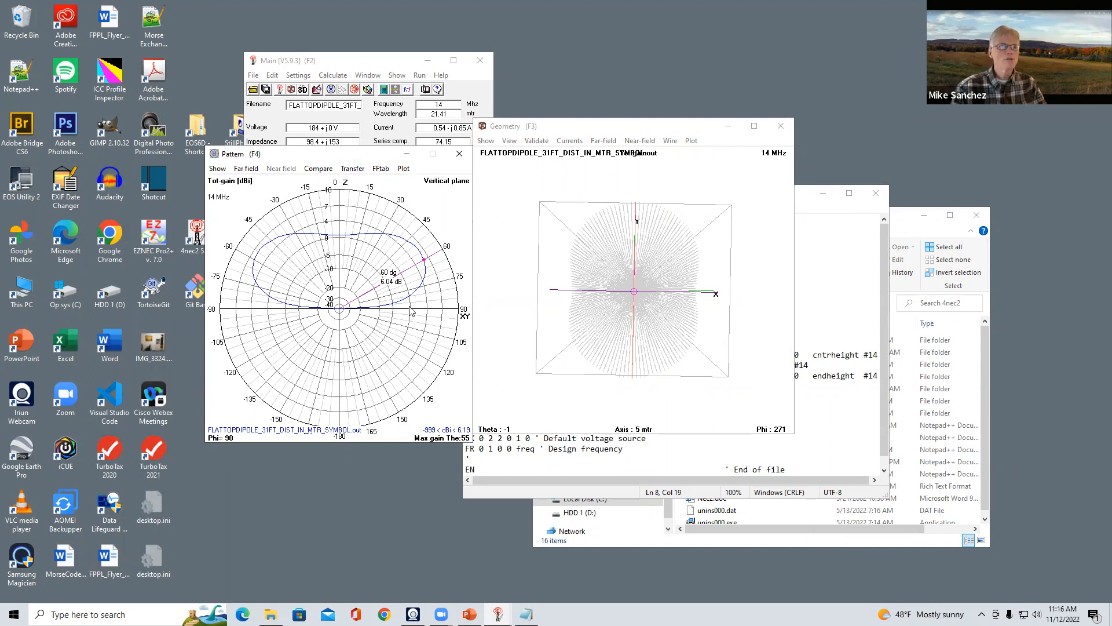
# Step the vertical pattern's Phi angle from 90 up to 182.5 and back to 112.5 degrees, comparing the gain along the way
pyautogui.press('Right')
pyautogui.press('Right')
pyautogui.press('Right')
pyautogui.press('Right')
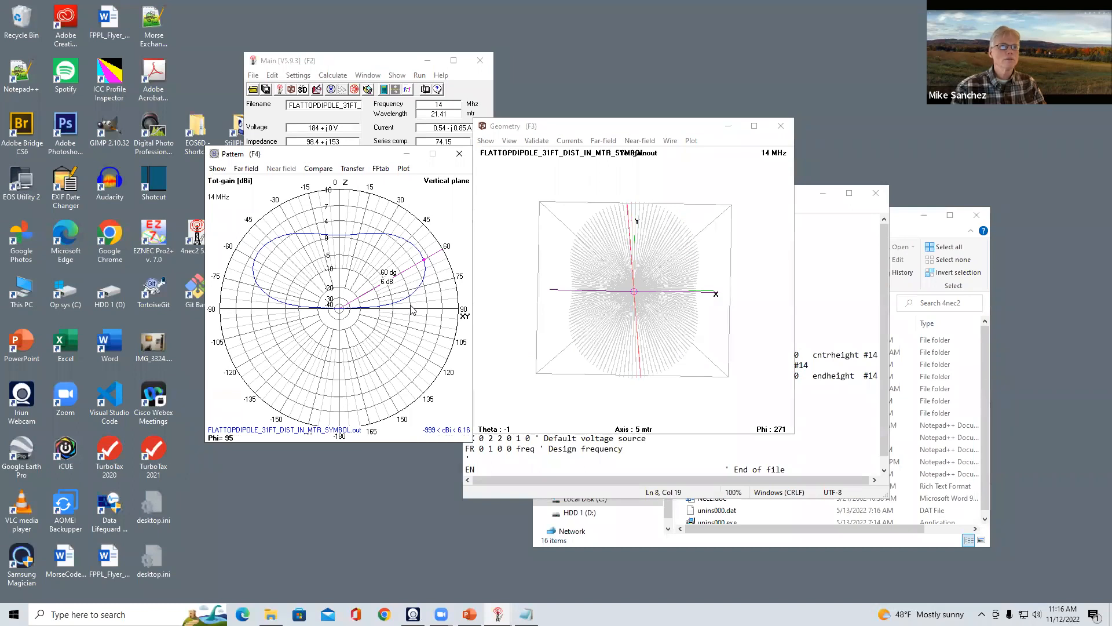
pyautogui.press('Right')
pyautogui.press('Right')
pyautogui.press('Right')
pyautogui.press('Right')
pyautogui.press('Right')
pyautogui.press('Right')
pyautogui.press('Right')
pyautogui.press('Right')
pyautogui.press('Right')
pyautogui.press('Right')
pyautogui.press('Right')
pyautogui.press('Right')
pyautogui.press('Right')
pyautogui.press('Right')
pyautogui.press('Right')
pyautogui.press('Right')
pyautogui.press('Right')
pyautogui.press('Right')
pyautogui.press('Right')
pyautogui.press('Right')
pyautogui.press('Right')
pyautogui.press('Right')
pyautogui.press('Right')
pyautogui.press('Right')
pyautogui.press('Right')
pyautogui.press('Right')
pyautogui.press('Right')
pyautogui.press('Right')
pyautogui.press('Right')
pyautogui.press('Right')
pyautogui.press('Right')
pyautogui.press('Right')
pyautogui.press('Right')
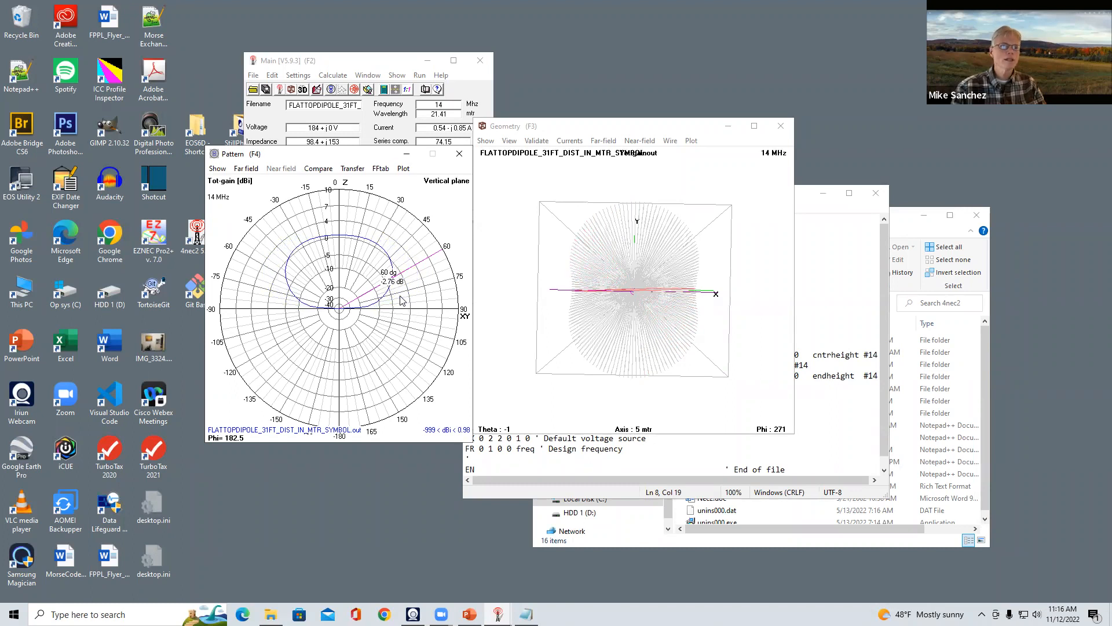
pyautogui.press('Left')
pyautogui.press('Left')
pyautogui.press('Left')
pyautogui.press('Left')
pyautogui.press('Left')
pyautogui.press('Left')
pyautogui.press('Left')
pyautogui.press('Left')
pyautogui.press('Left')
pyautogui.press('Left')
pyautogui.press('Left')
pyautogui.press('Left')
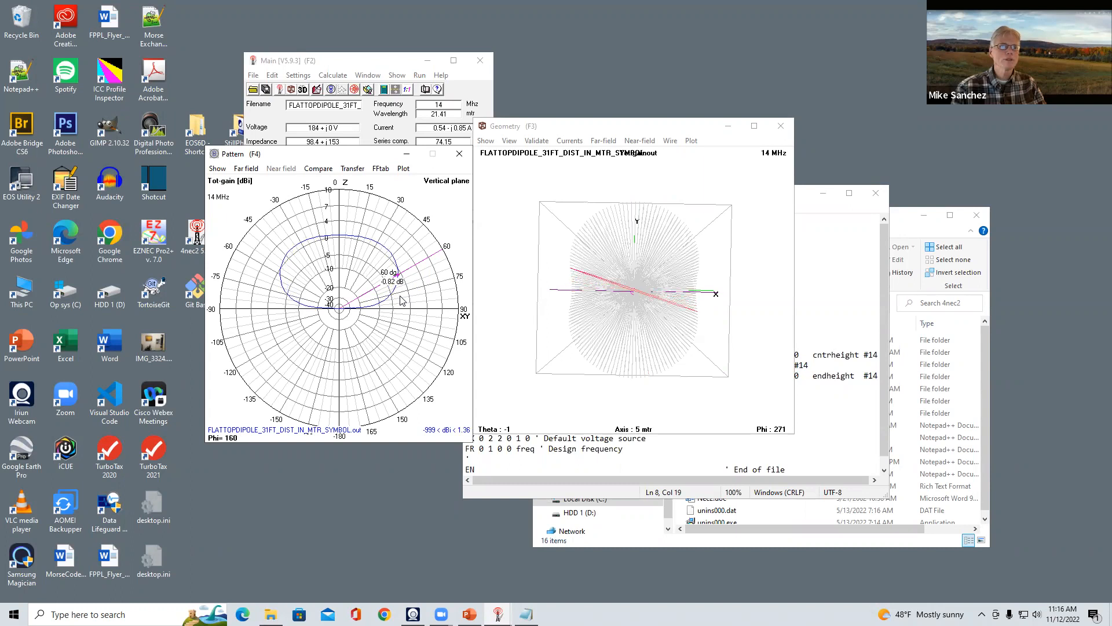
pyautogui.press('Left')
pyautogui.press('Left')
pyautogui.press('Left')
pyautogui.press('Left')
pyautogui.press('Left')
pyautogui.press('Left')
pyautogui.press('Left')
pyautogui.press('Left')
pyautogui.press('Left')
pyautogui.press('Left')
pyautogui.press('Left')
pyautogui.press('Left')
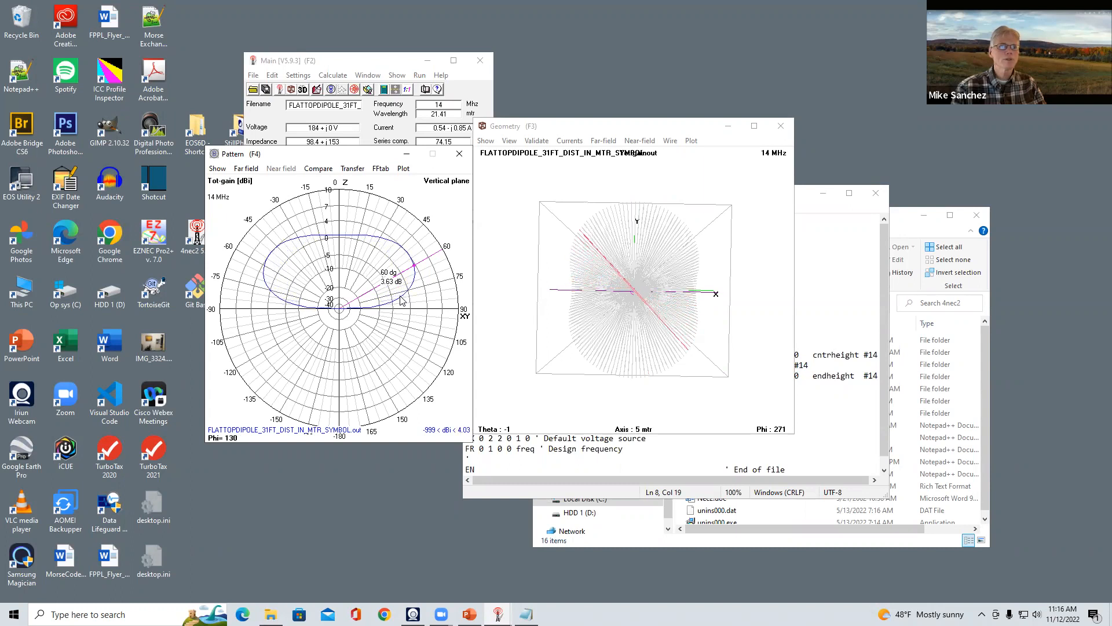
pyautogui.press('Left')
pyautogui.press('Left')
pyautogui.press('Left')
pyautogui.press('Left')
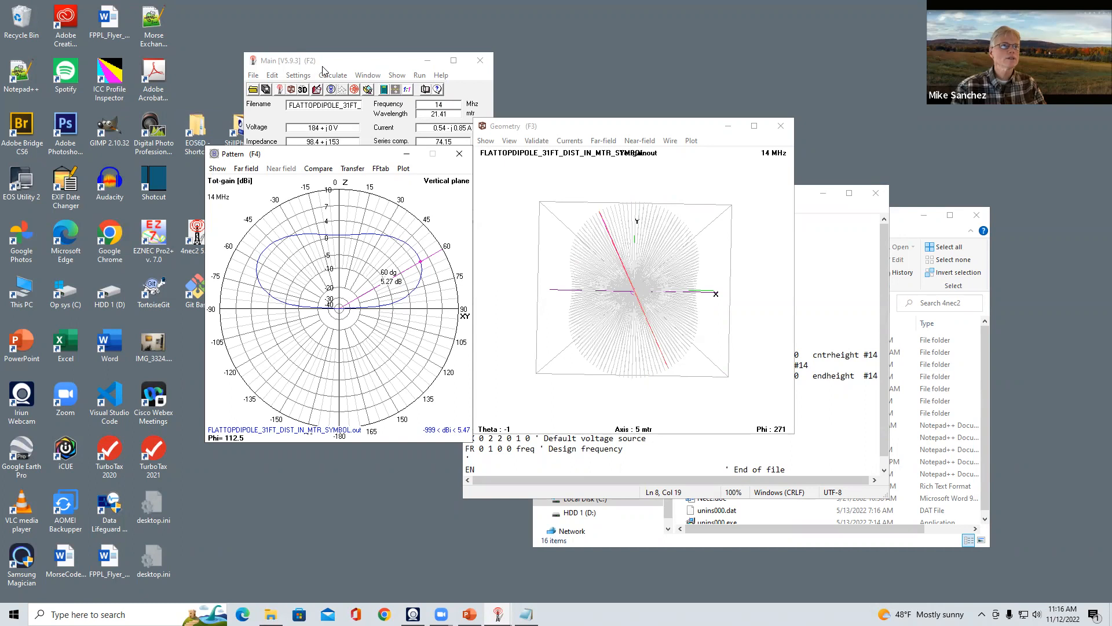
pyautogui.click(323, 69)
pyautogui.click(333, 75)
pyautogui.click(342, 92)
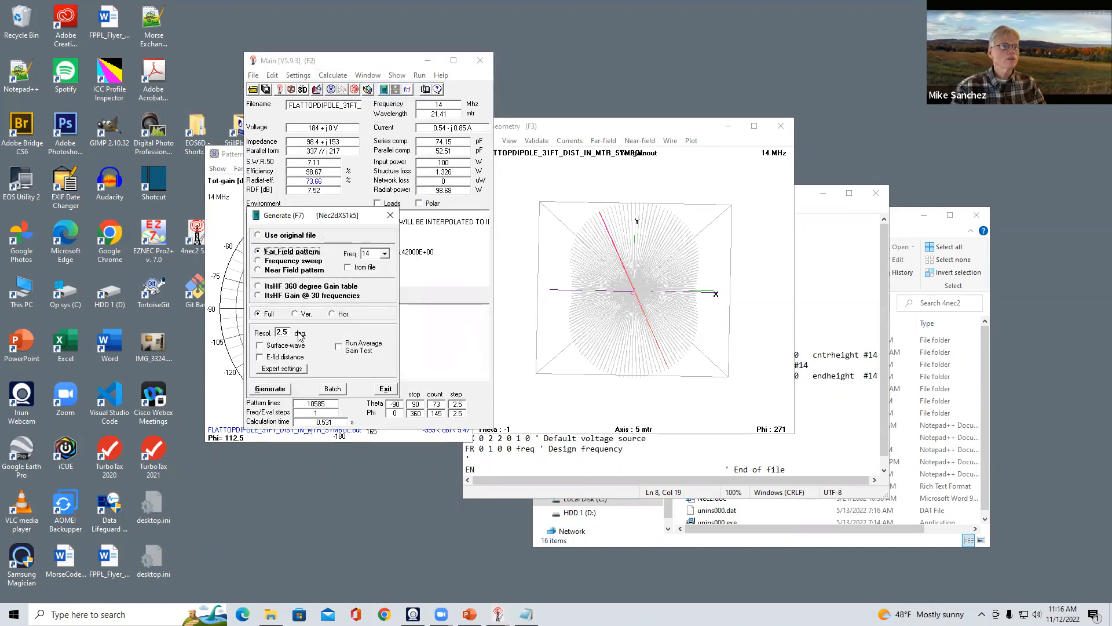
pyautogui.doubleClick(282, 332)
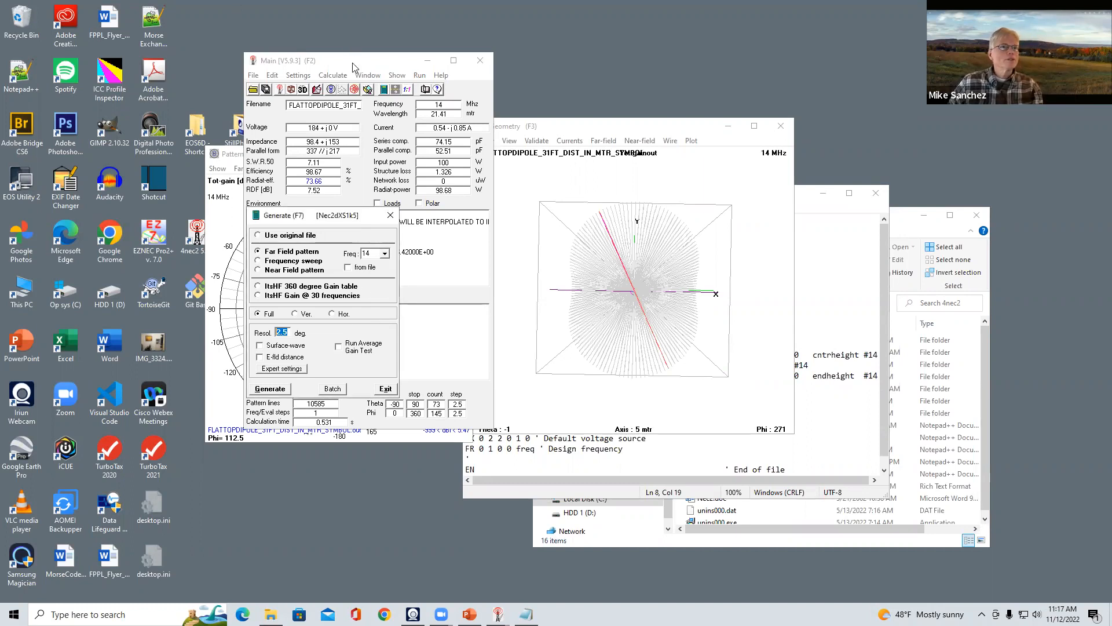
pyautogui.click(389, 218)
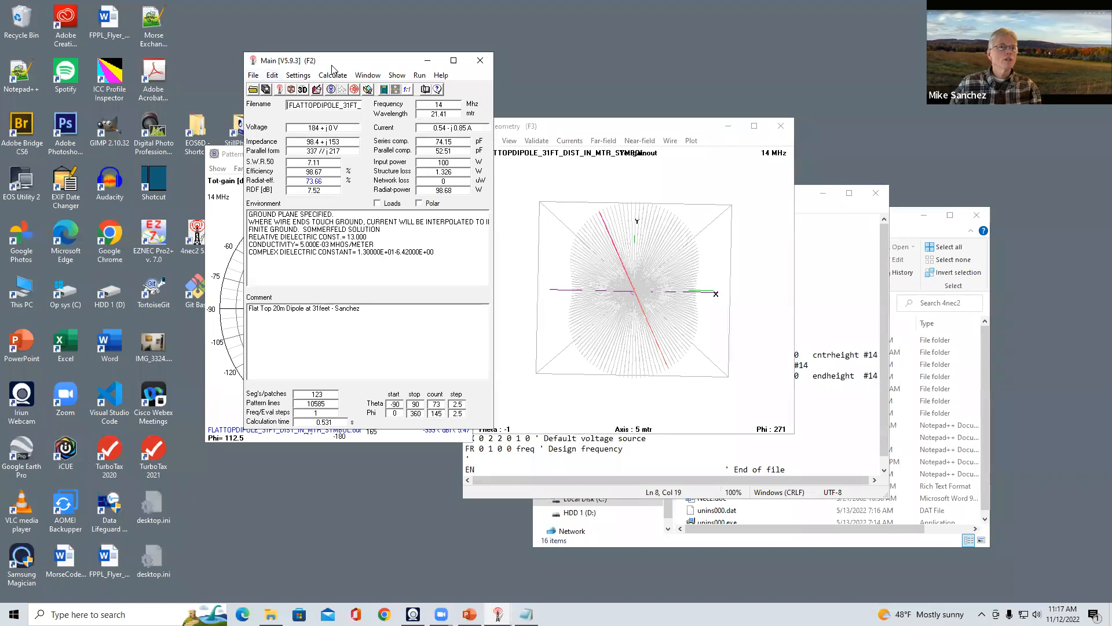
# Bring the NEC input file up for editing in Notepad, reposition it below the Main window's upper area and highlight the xdistance symbol
pyautogui.moveTo(332, 66); pyautogui.dragTo(298, 65)
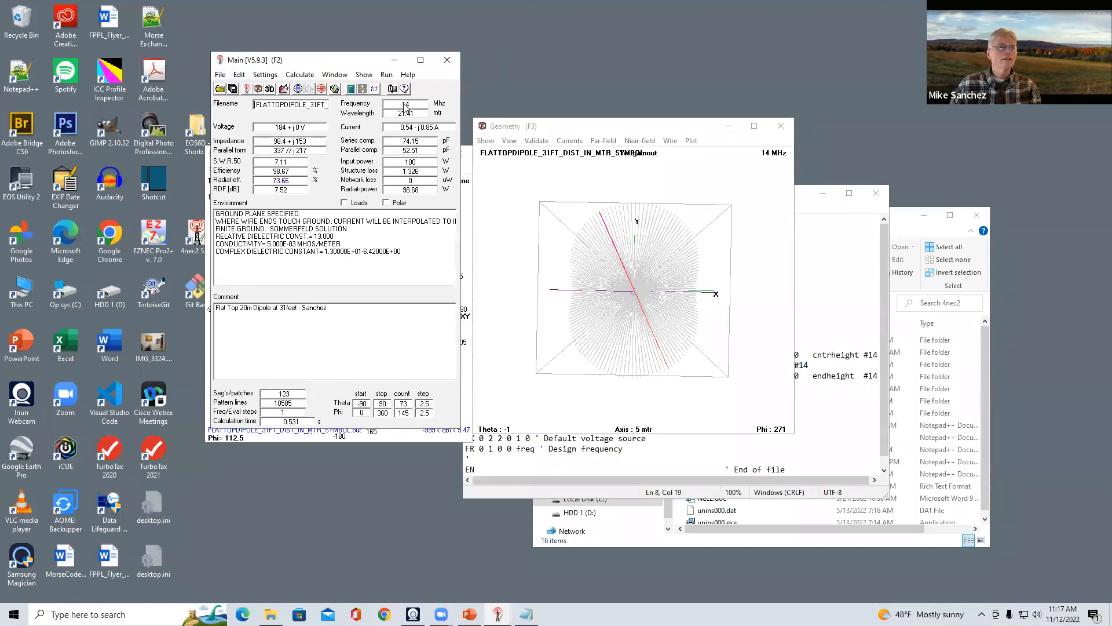
pyautogui.click(239, 75)
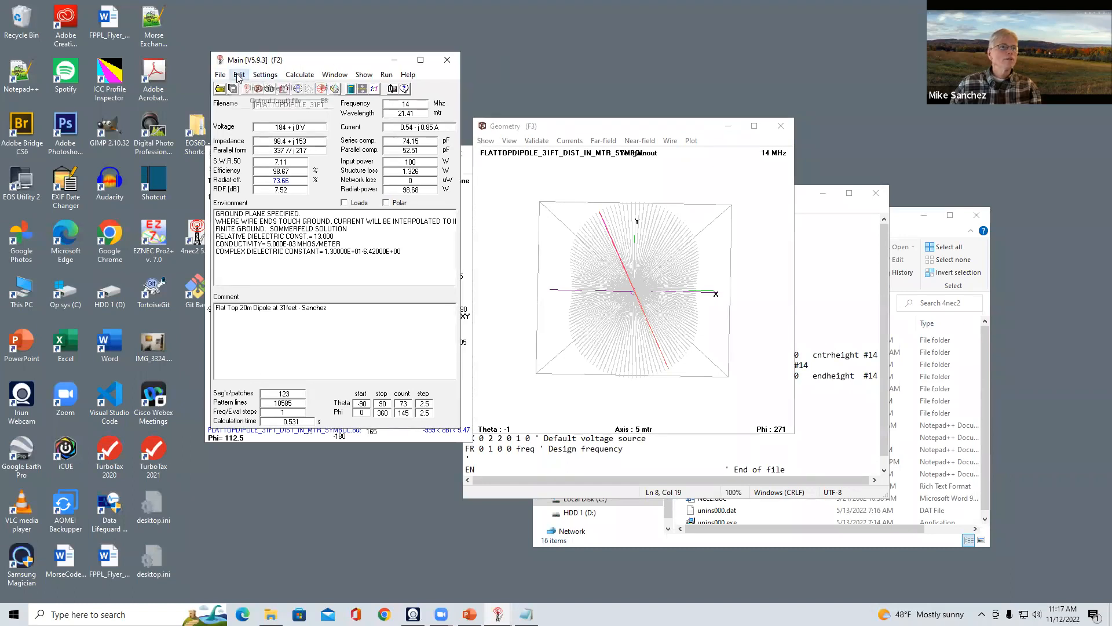
pyautogui.click(249, 88)
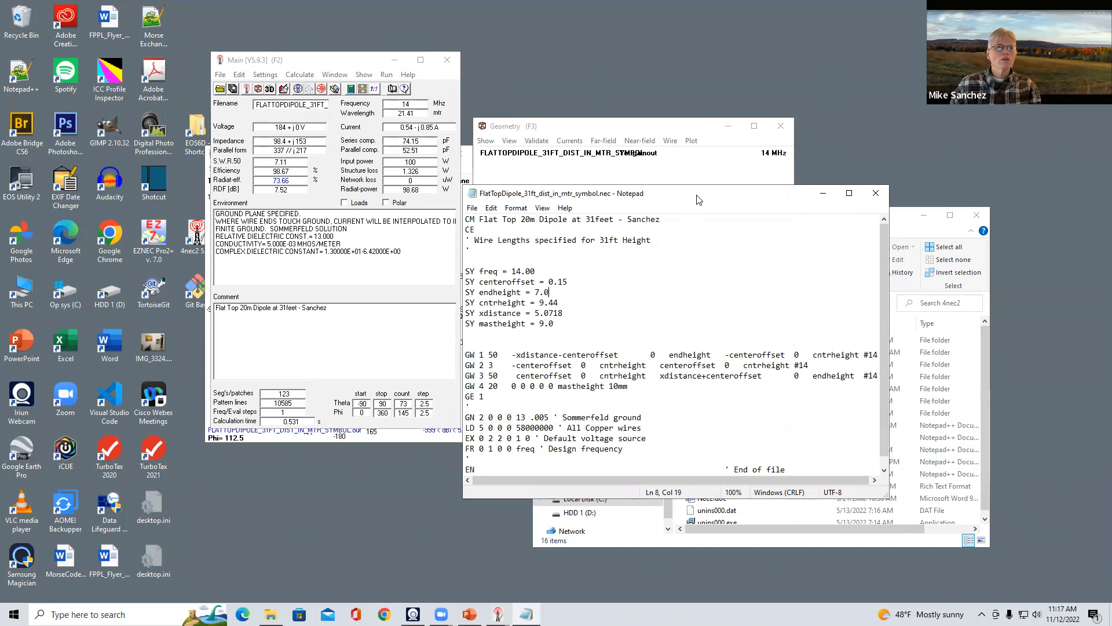
pyautogui.moveTo(699, 200); pyautogui.dragTo(531, 239)
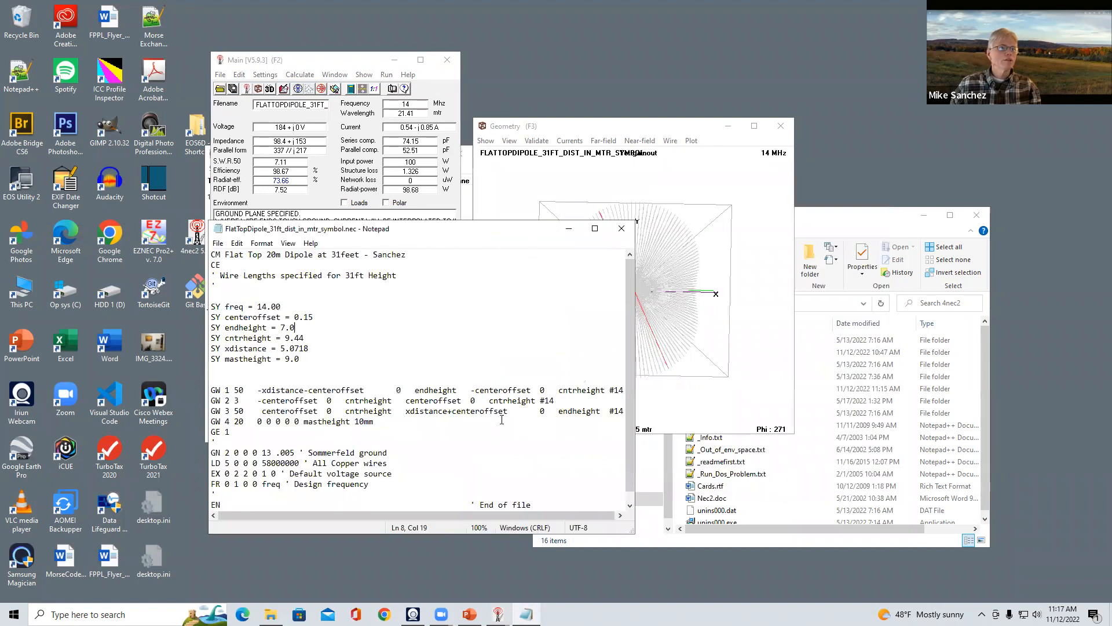
pyautogui.moveTo(316, 349); pyautogui.dragTo(227, 348)
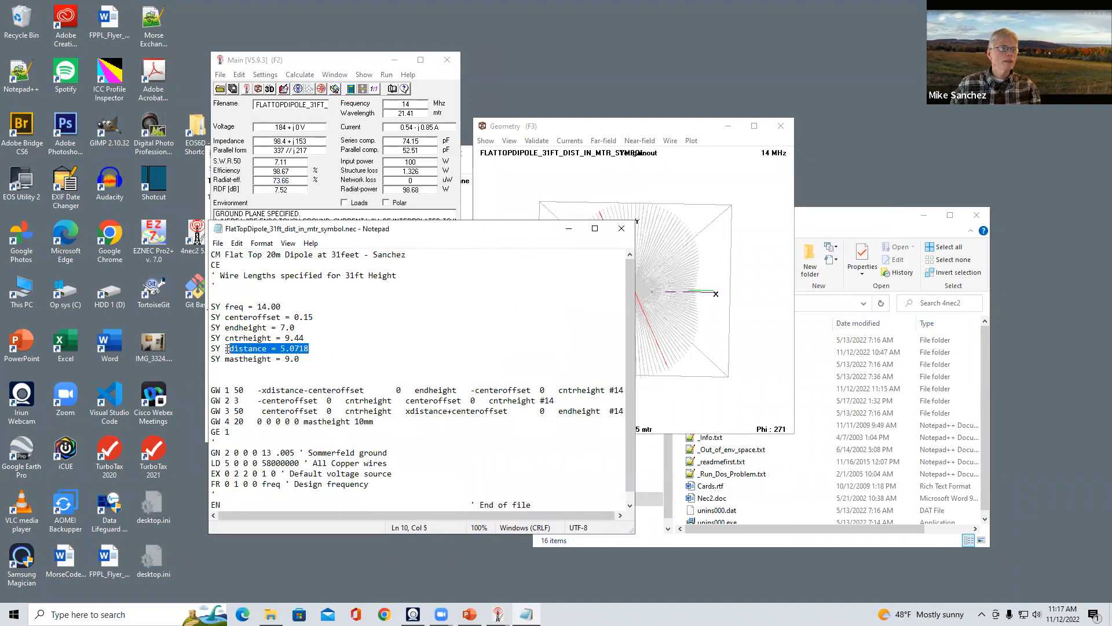
pyautogui.click(398, 338)
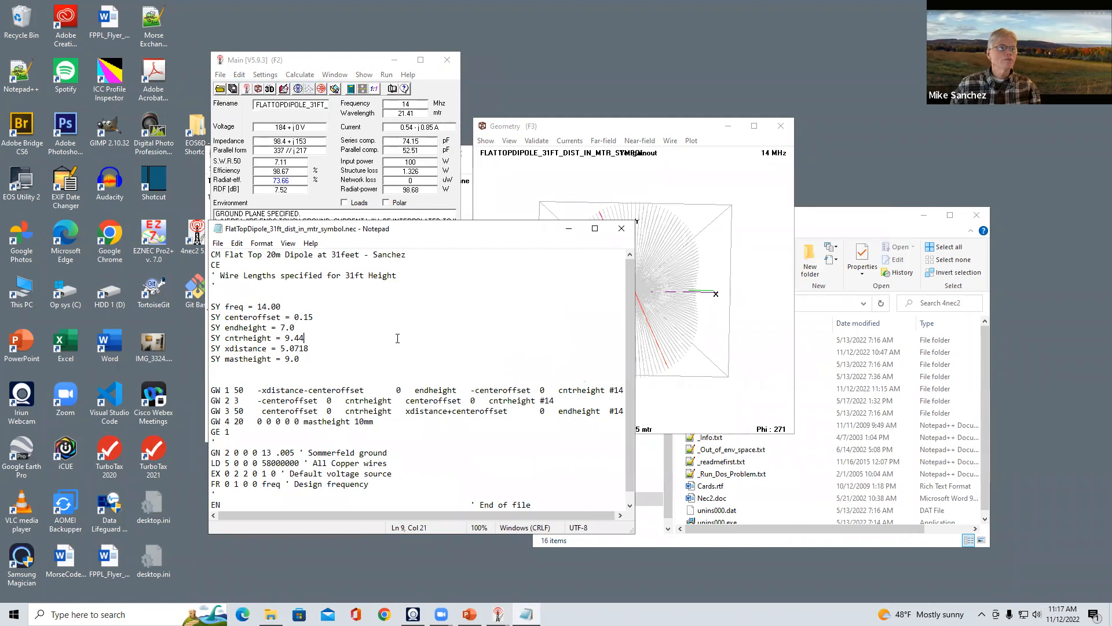
# Start the optimizer for the lowered-end dipole model
pyautogui.click(354, 73)
pyautogui.click(300, 74)
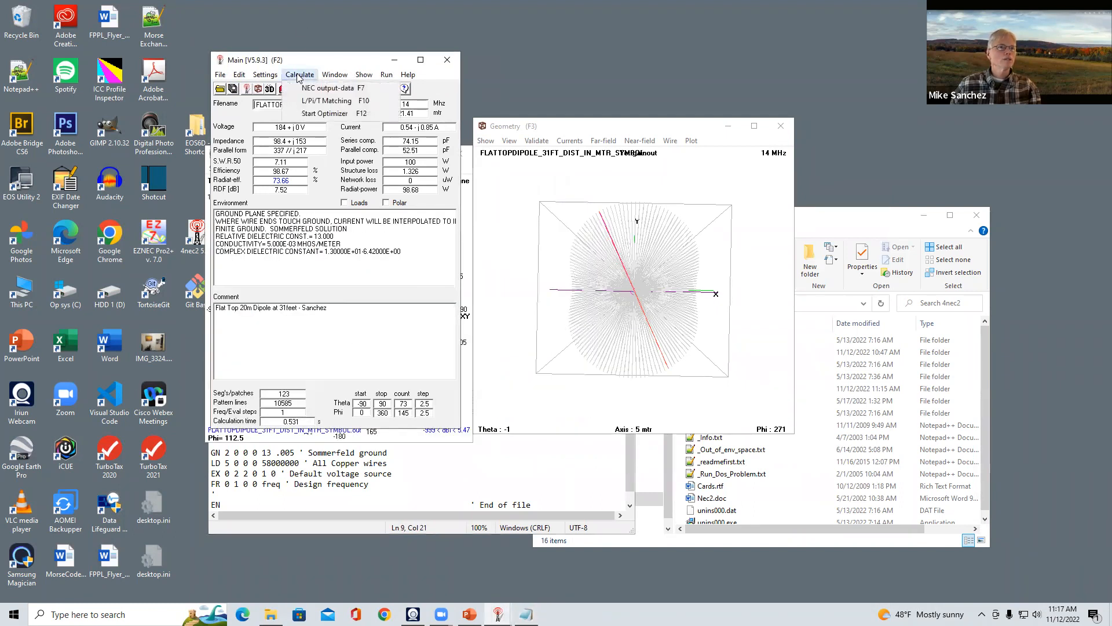
pyautogui.click(315, 117)
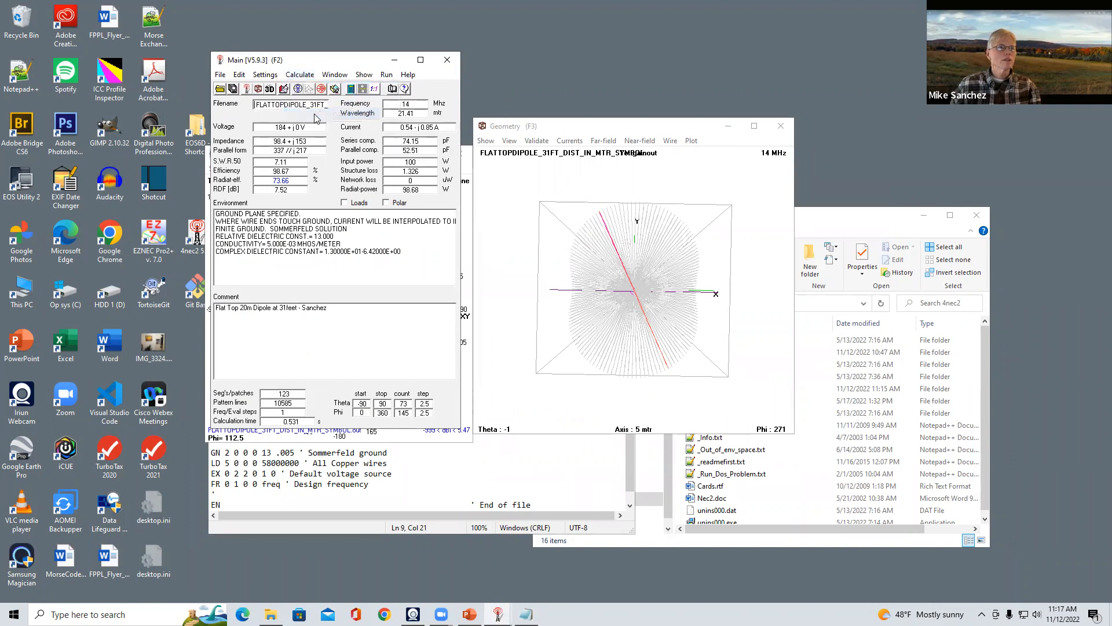
pyautogui.click(300, 74)
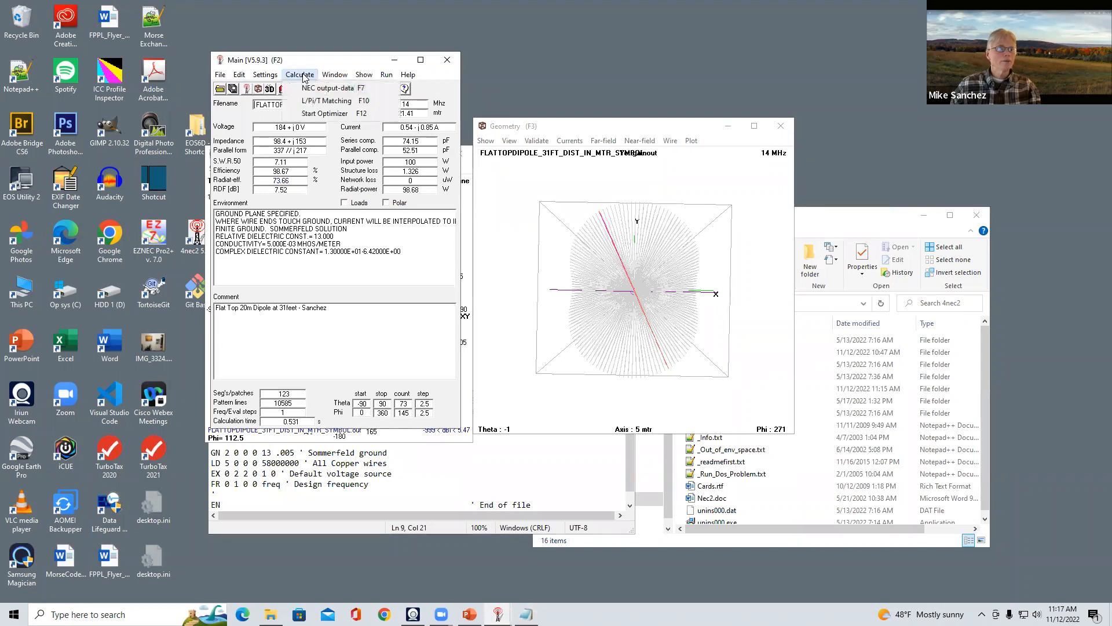
pyautogui.click(309, 112)
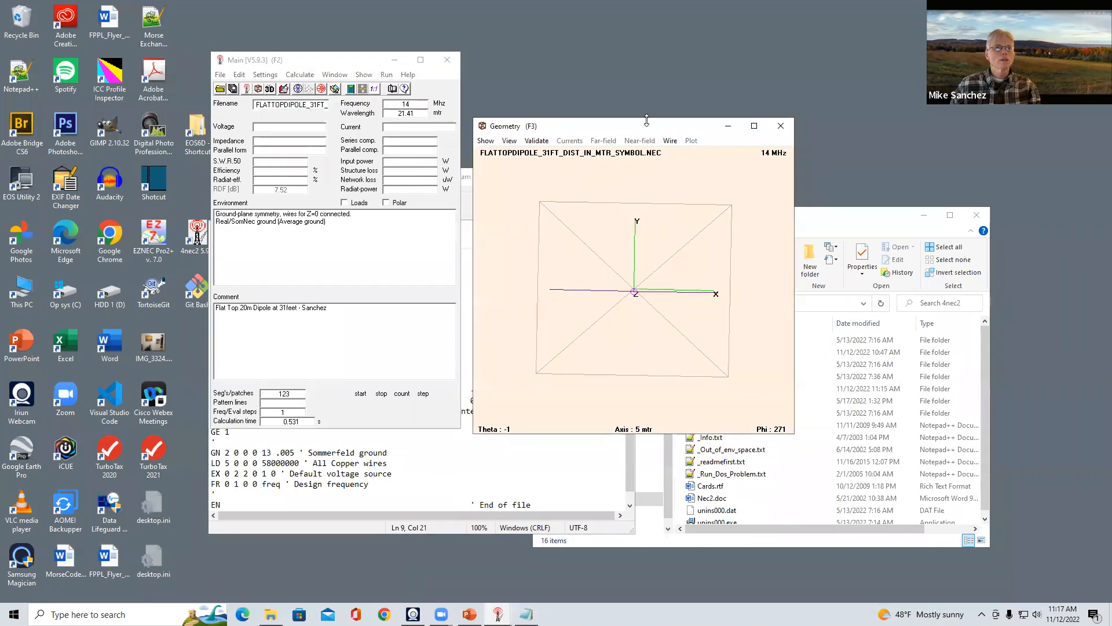
# Arrange the Geometry and Main windows closer together and generate the far-field pattern for the lowered-end dipole
pyautogui.moveTo(651, 129); pyautogui.dragTo(714, 119)
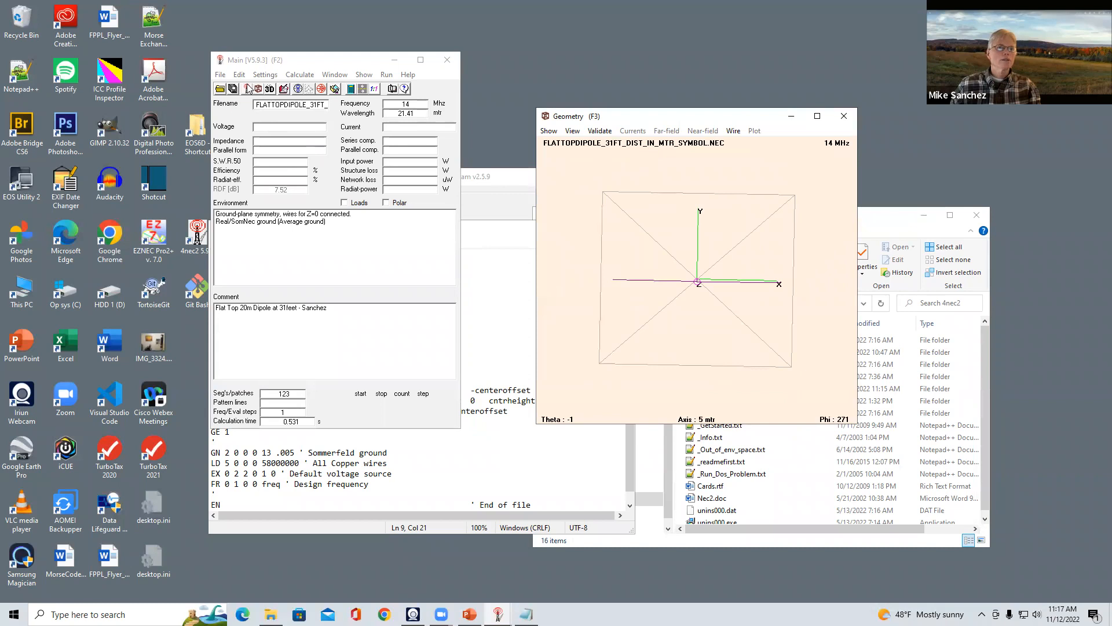
pyautogui.click(288, 62)
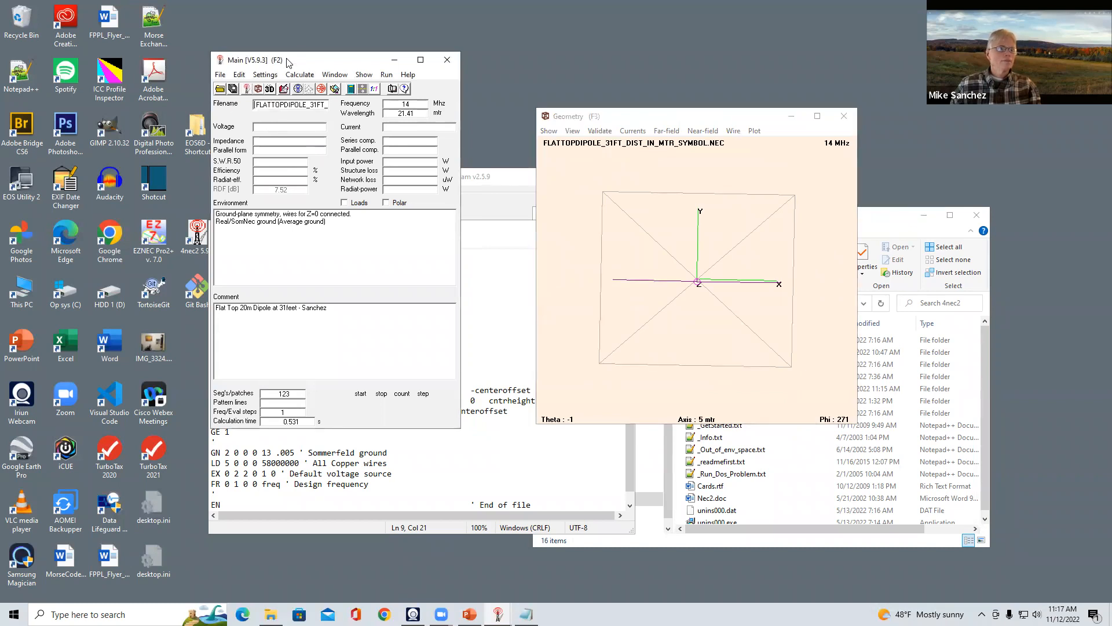
pyautogui.moveTo(287, 62); pyautogui.dragTo(398, 87)
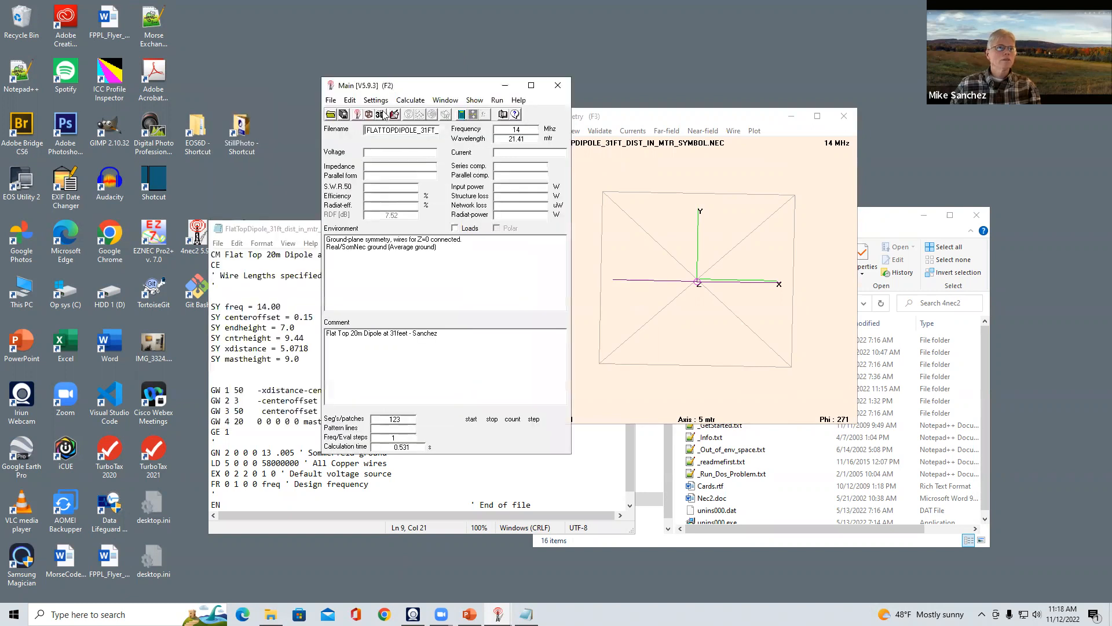
pyautogui.click(409, 101)
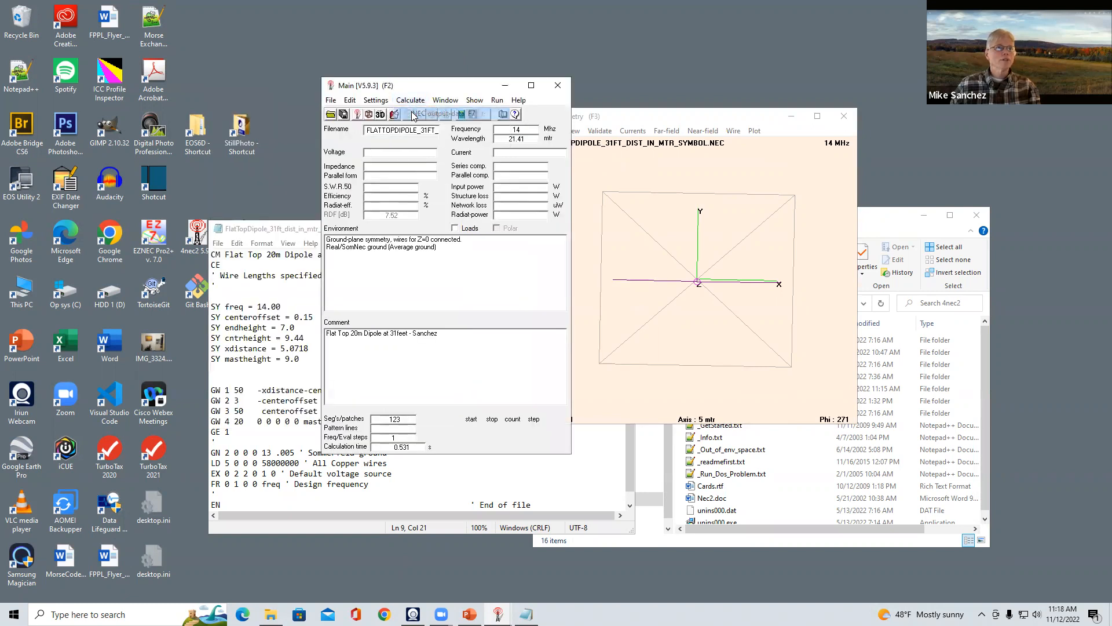
pyautogui.click(413, 111)
pyautogui.click(270, 388)
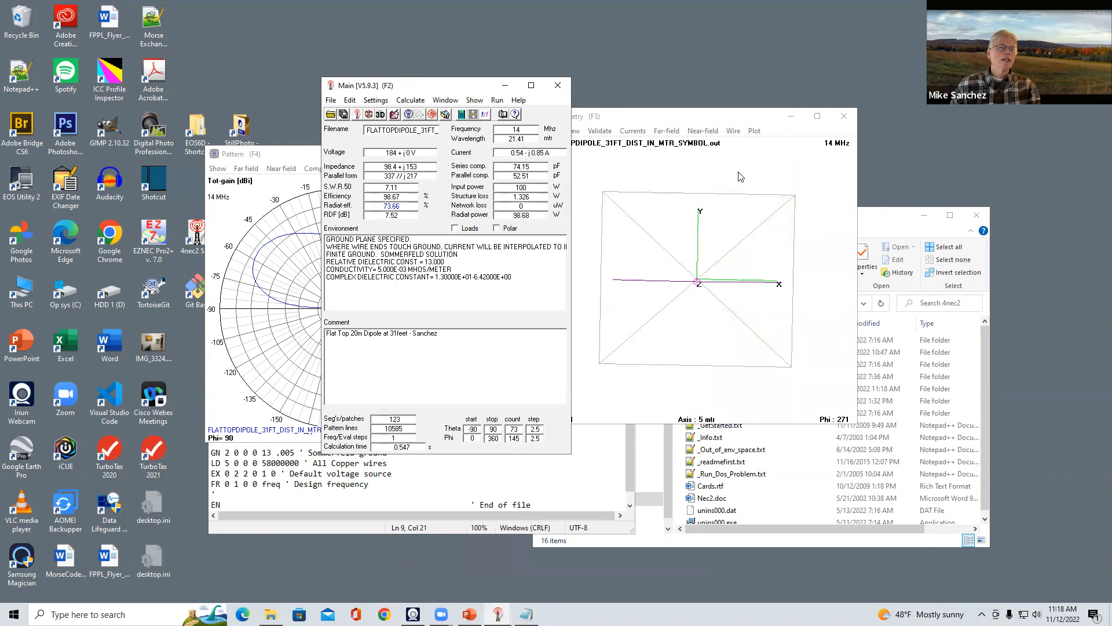
# Bring up the optimizer for the dipole model and select xdistance as the variable to optimize
pyautogui.click(506, 486)
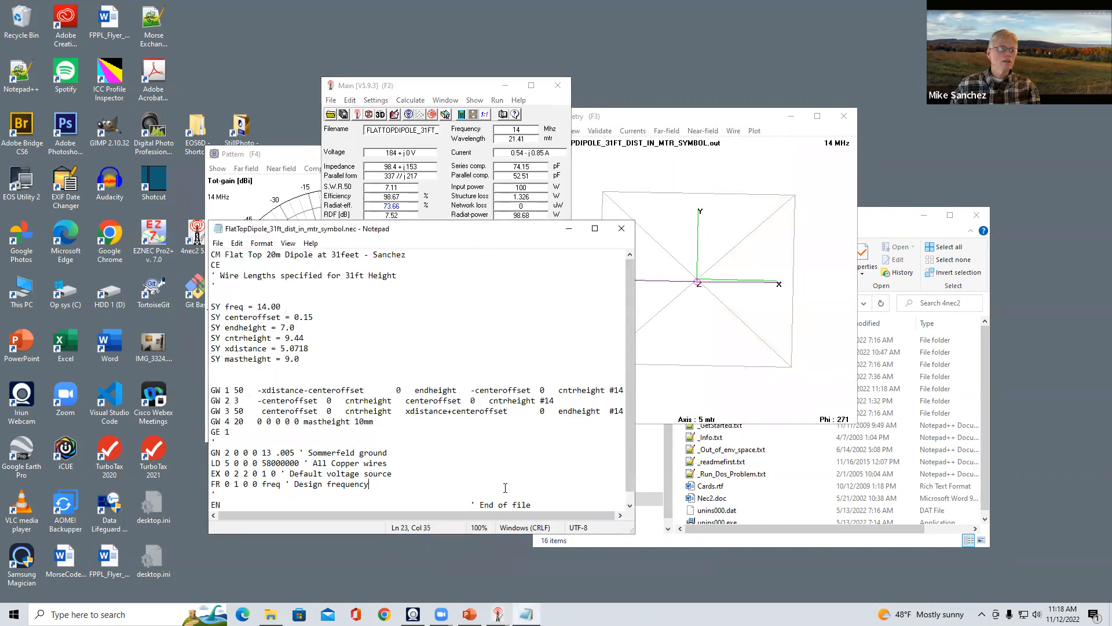
pyautogui.click(438, 92)
pyautogui.click(412, 101)
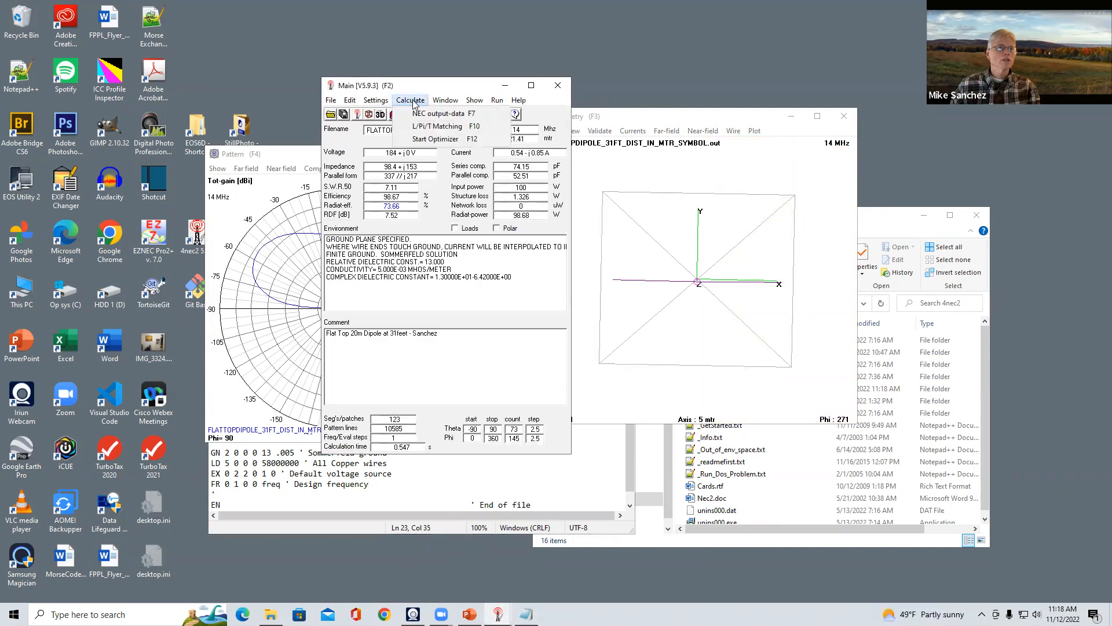
pyautogui.click(423, 138)
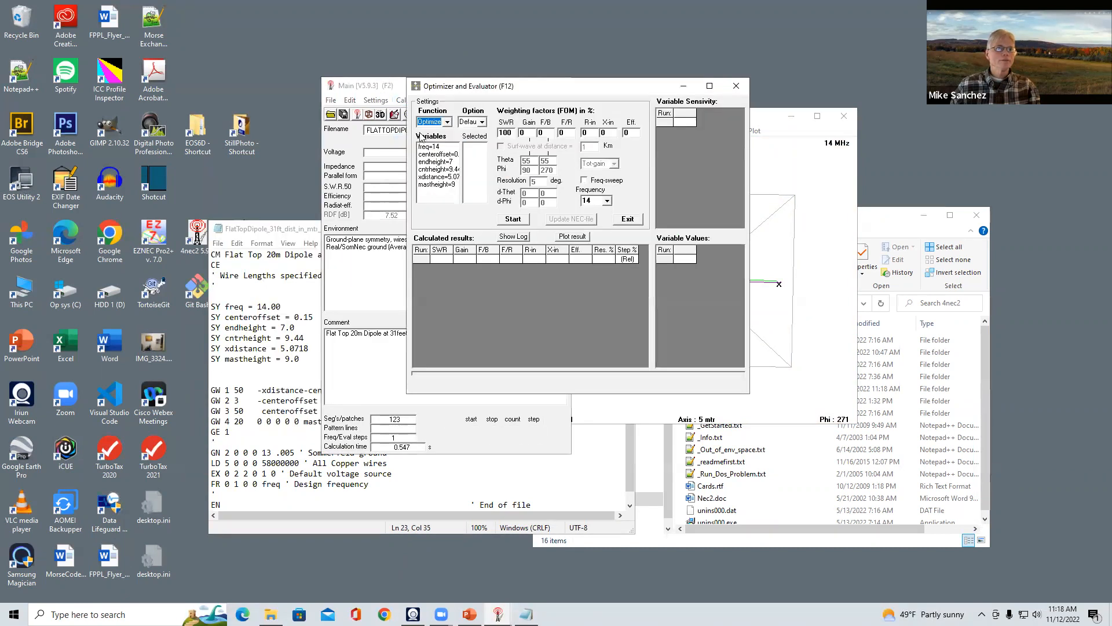
pyautogui.doubleClick(439, 177)
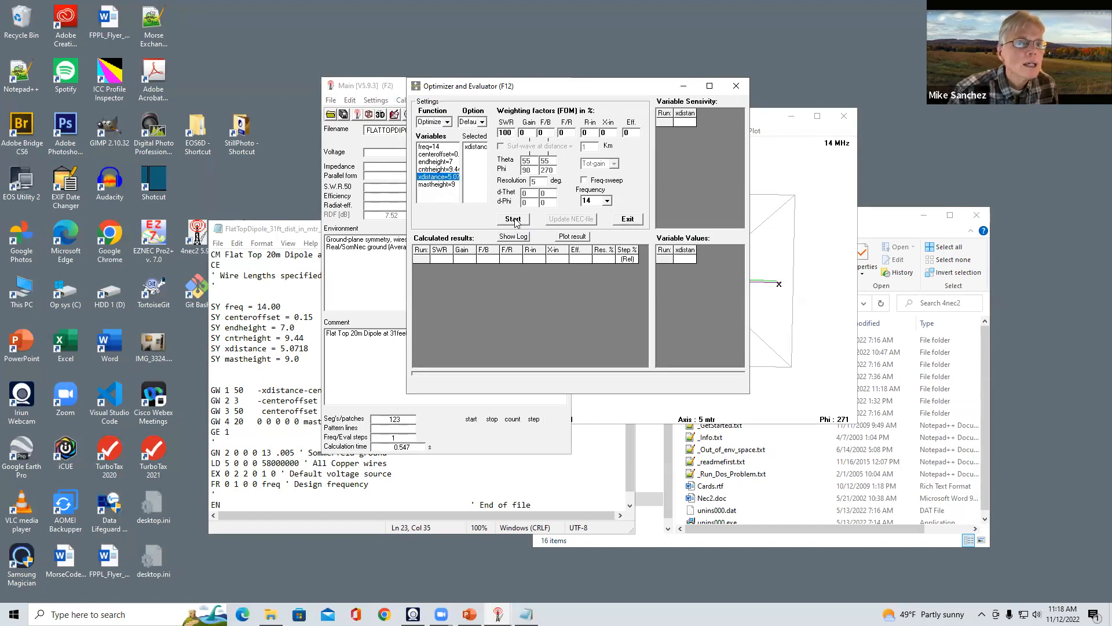
# Set the X-in weighting factor to 100 alongside SWR at 100 and run the optimization to completion
pyautogui.click(610, 131)
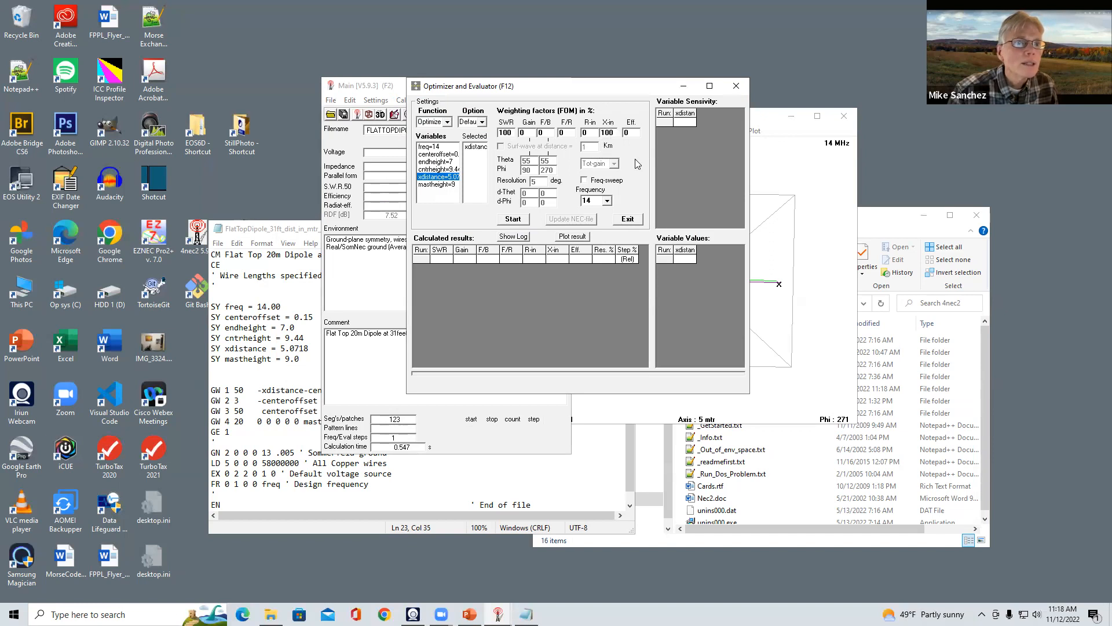
pyautogui.click(610, 132)
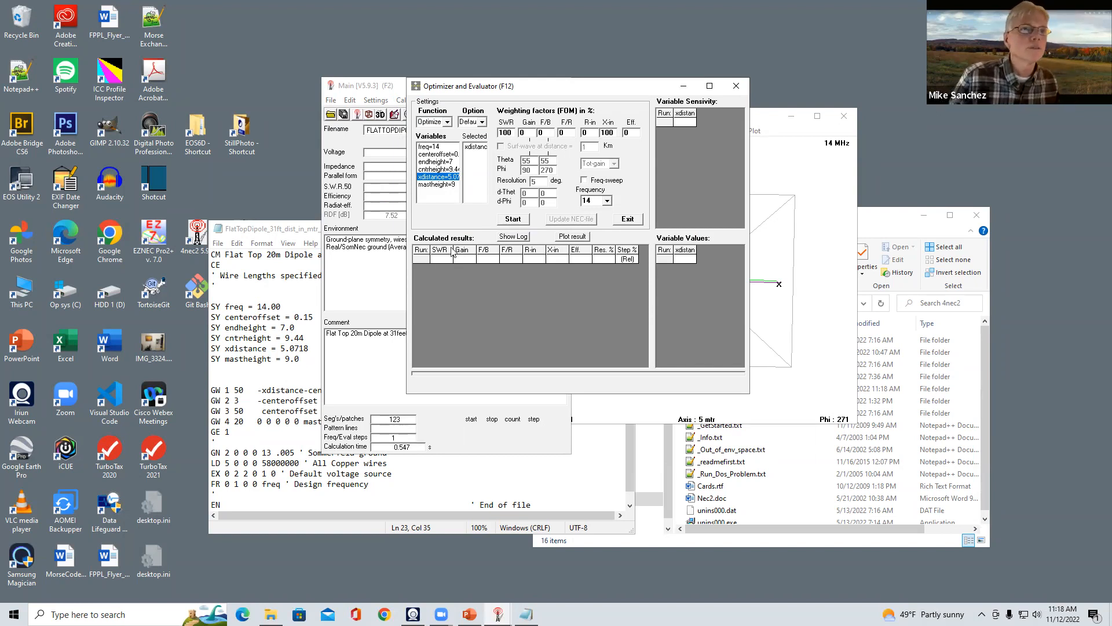
pyautogui.click(513, 219)
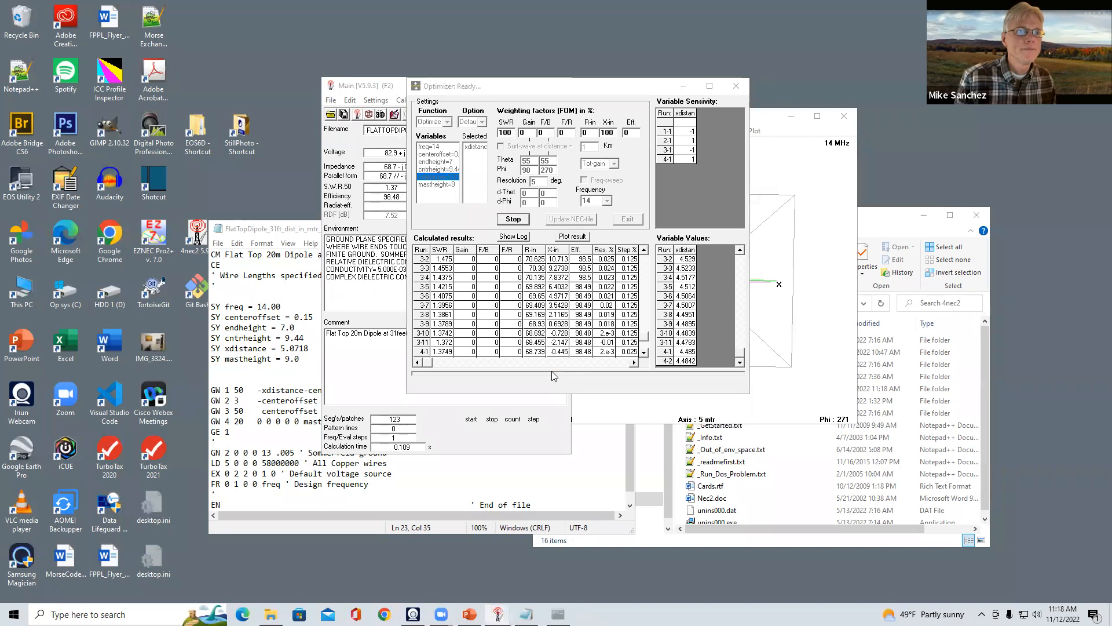
pyautogui.click(587, 346)
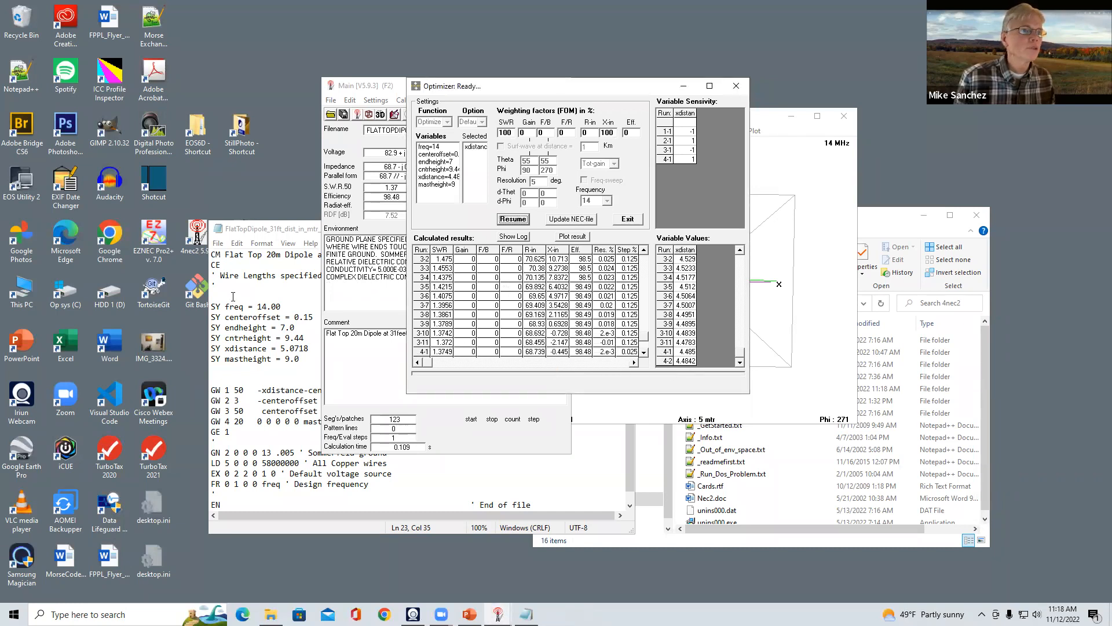
# Set the xdistance symbol in the NEC file to the optimized value 4.4842 and save the file
pyautogui.click(318, 350)
pyautogui.press('BackSpace')
pyautogui.press('BackSpace')
pyautogui.press('BackSpace')
pyautogui.press('BackSpace')
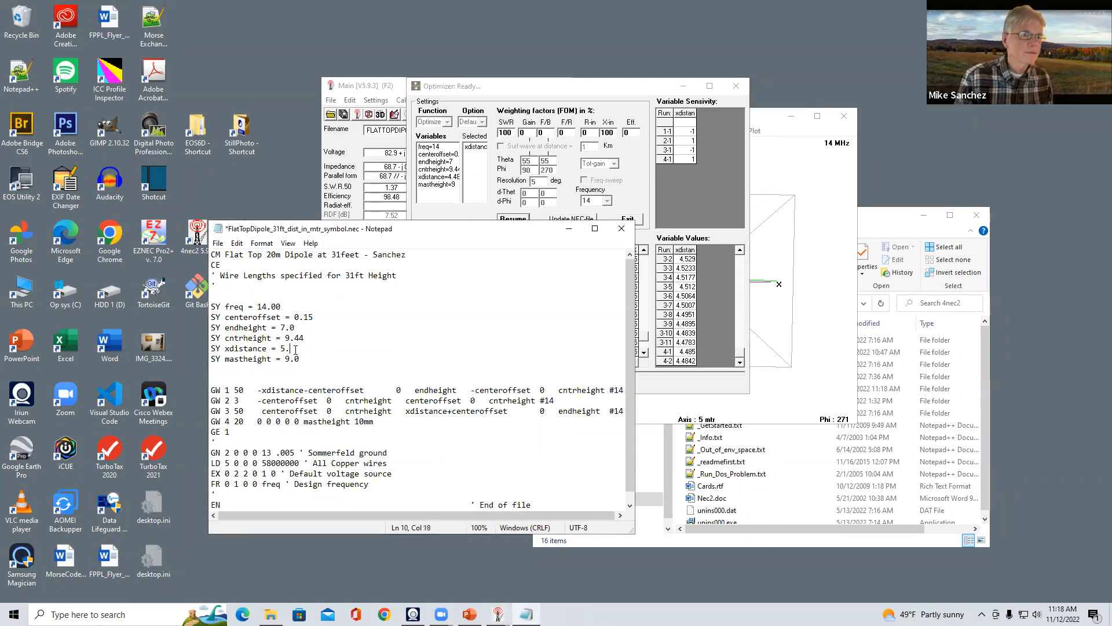
pyautogui.write('4')
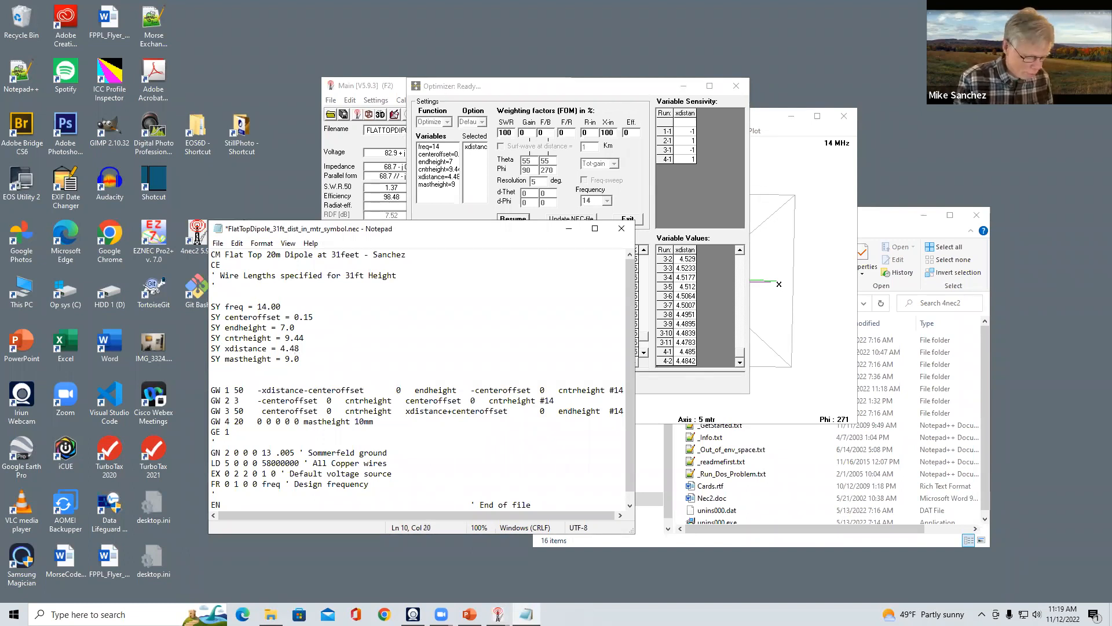
pyautogui.hotkey('ctrl', 's')
# Generate the far-field pattern for the retuned dipole at 14 MHz
pyautogui.click(365, 81)
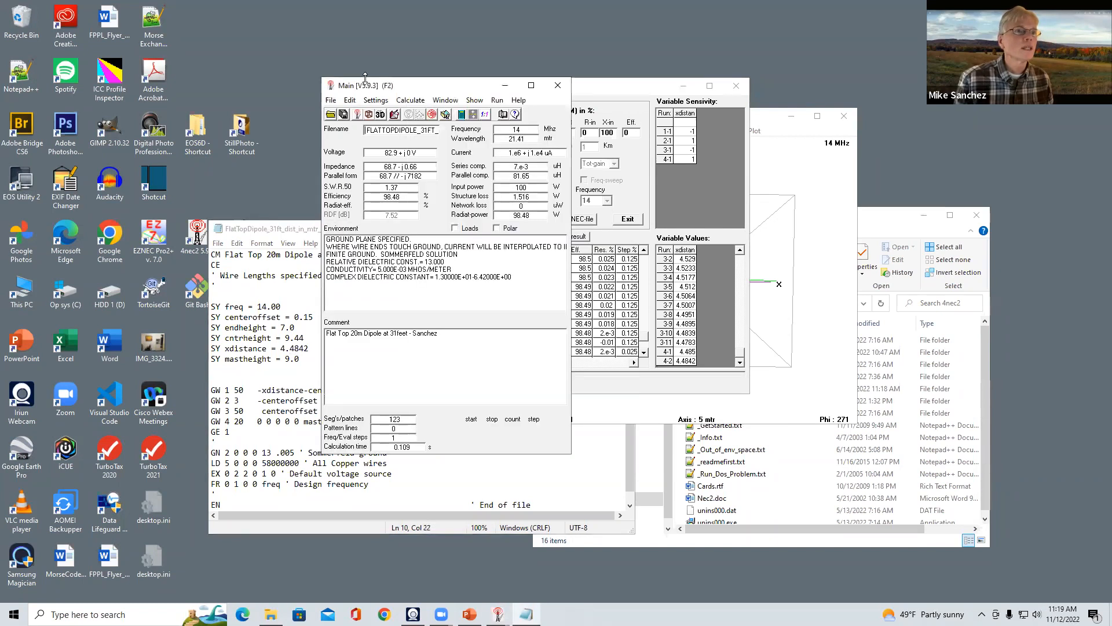
pyautogui.click(410, 101)
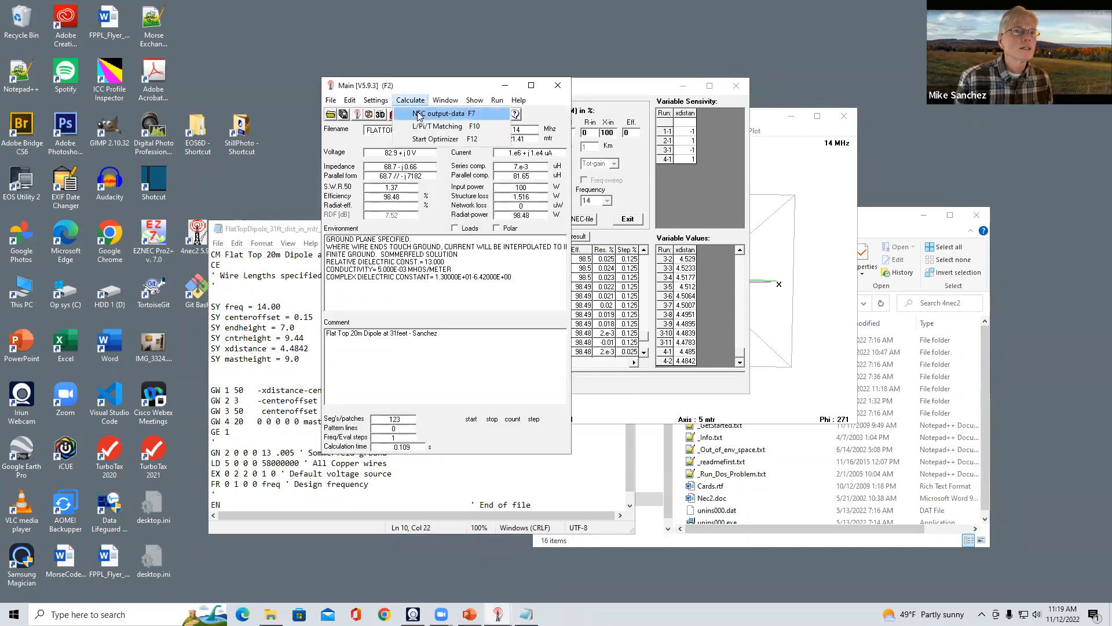
pyautogui.click(420, 114)
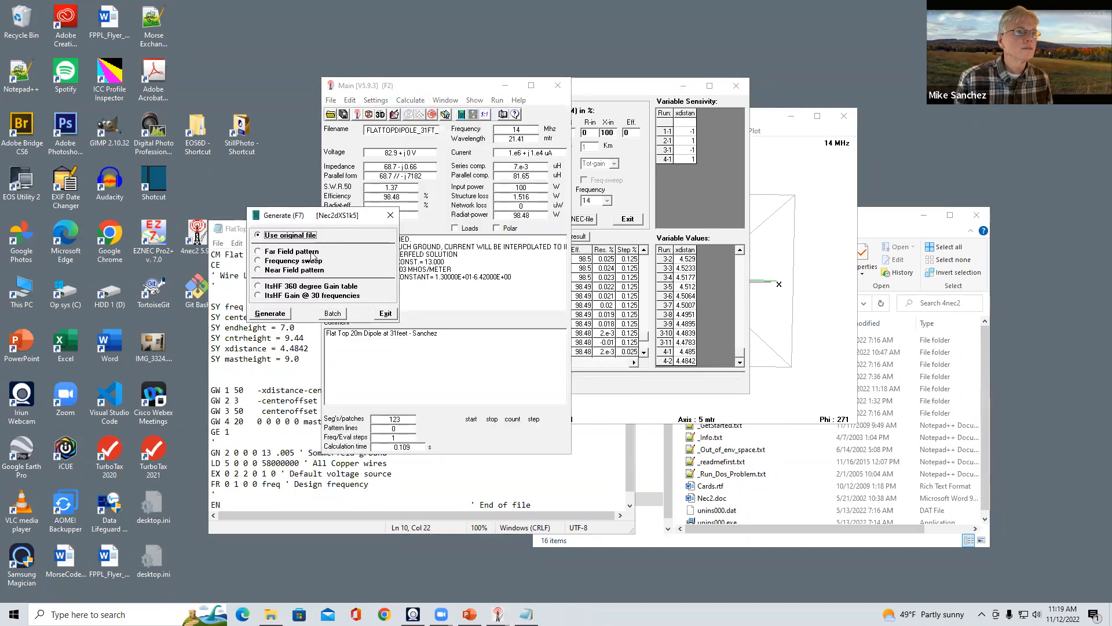
pyautogui.click(312, 252)
pyautogui.click(281, 394)
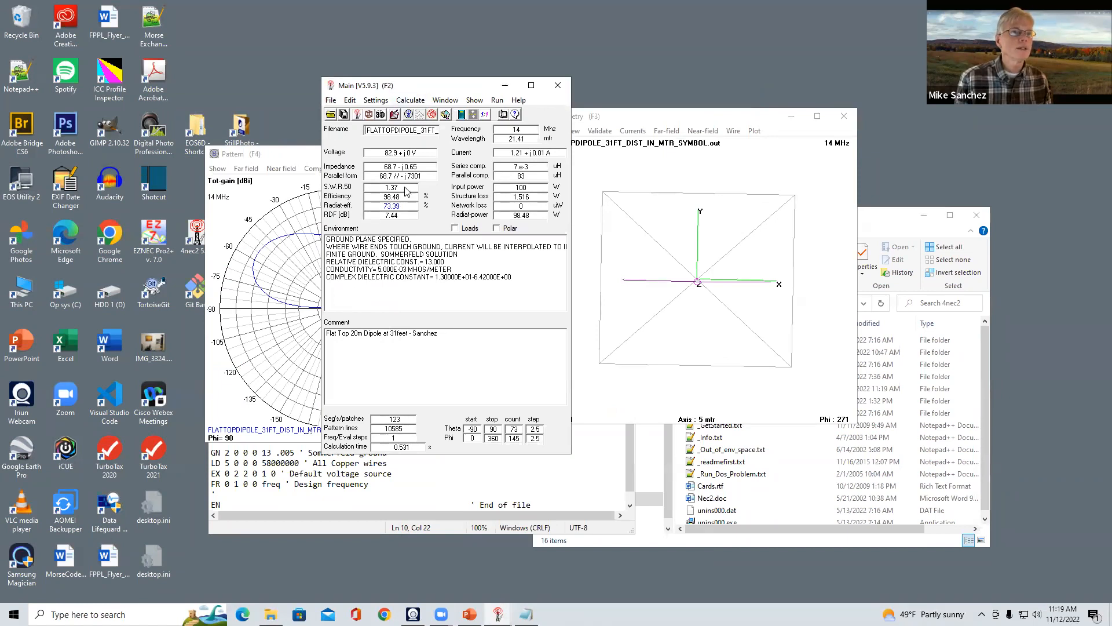
# Run a frequency sweep of the retuned dipole and bring its SWR and reflection coefficient plots to the front
pyautogui.click(412, 101)
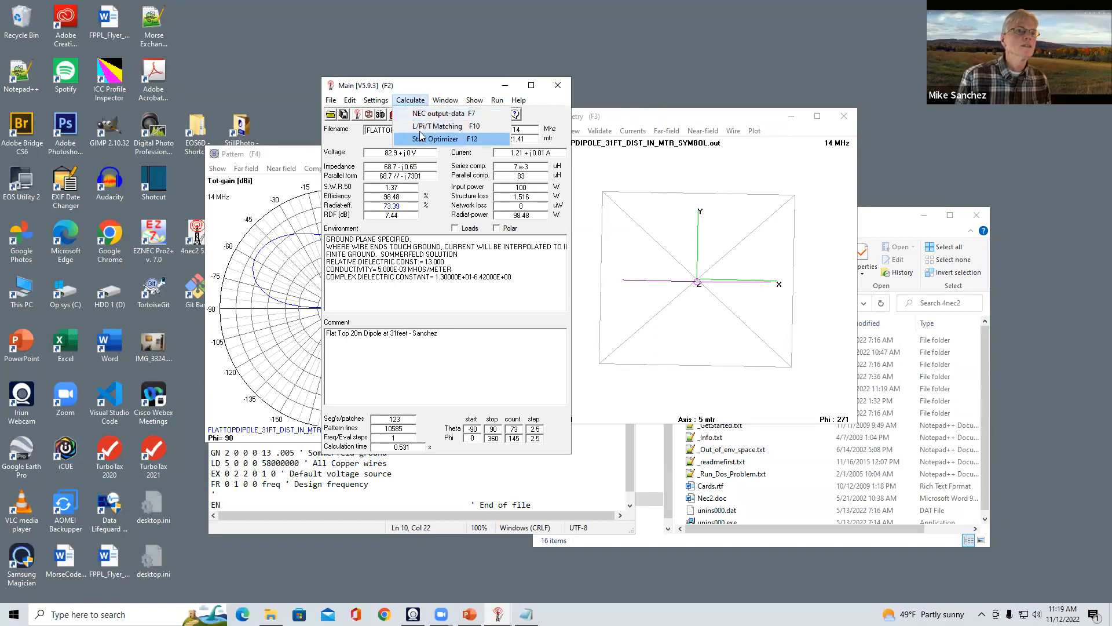
pyautogui.click(428, 114)
pyautogui.click(307, 262)
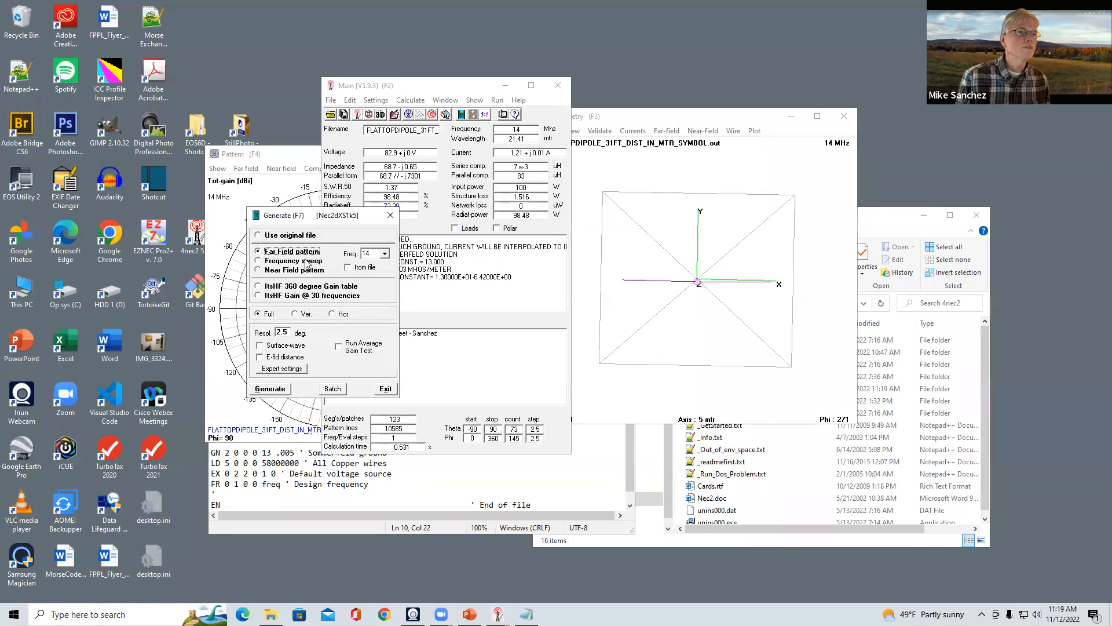
pyautogui.click(270, 447)
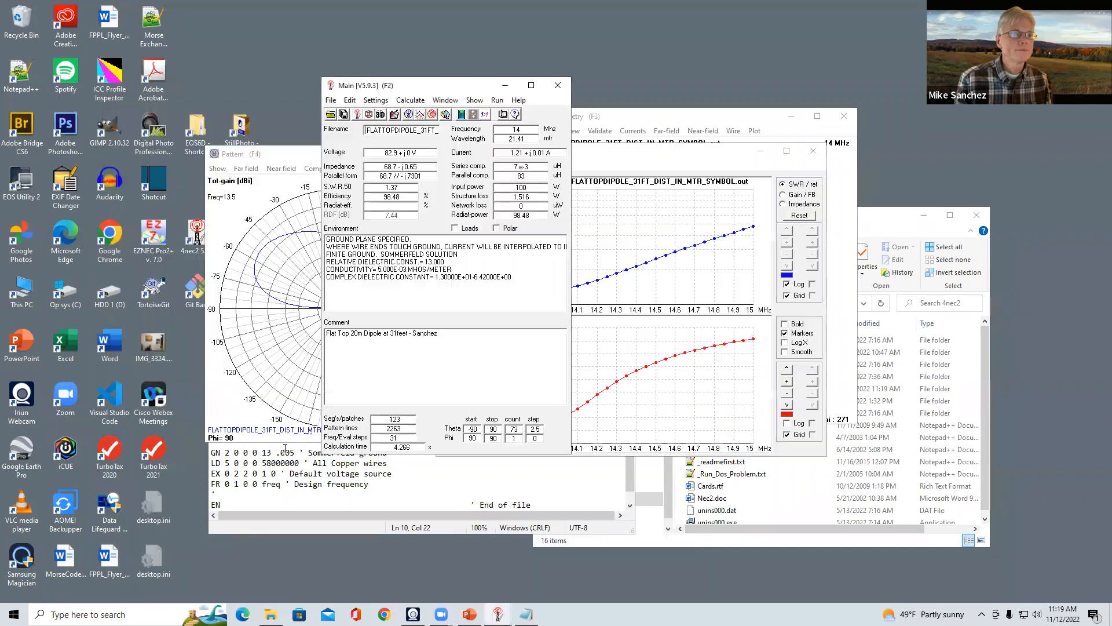
pyautogui.click(624, 153)
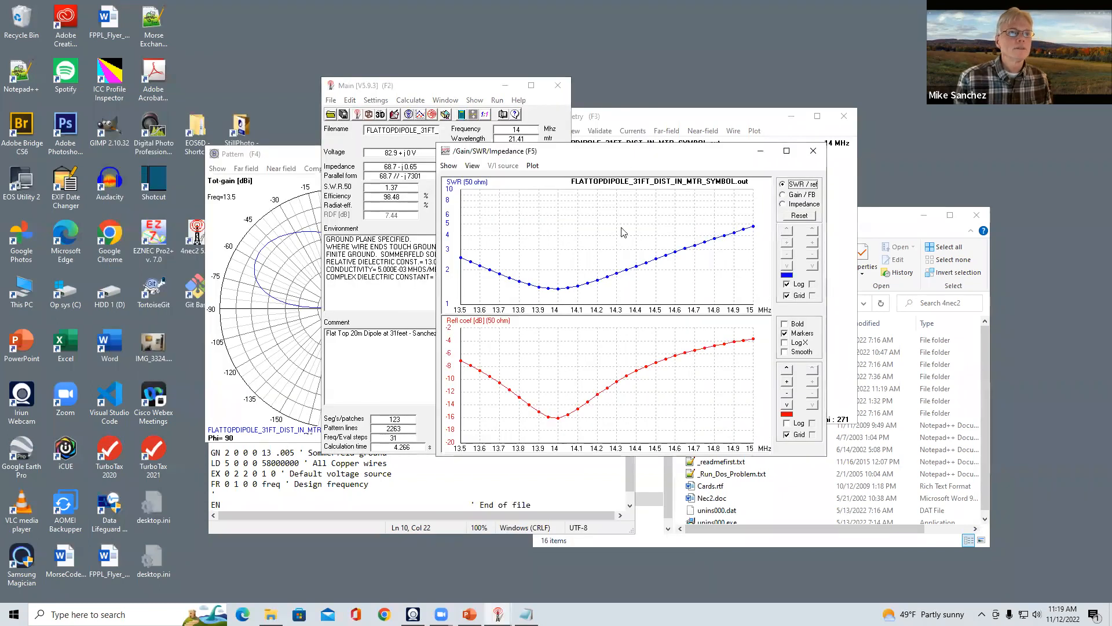
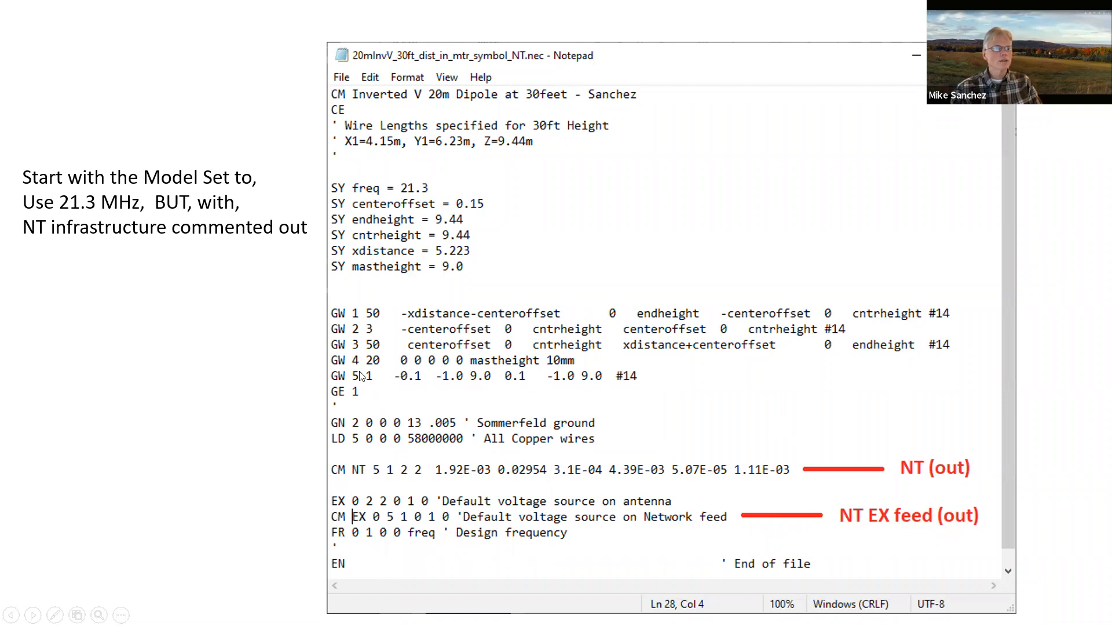
pyautogui.click(372, 472)
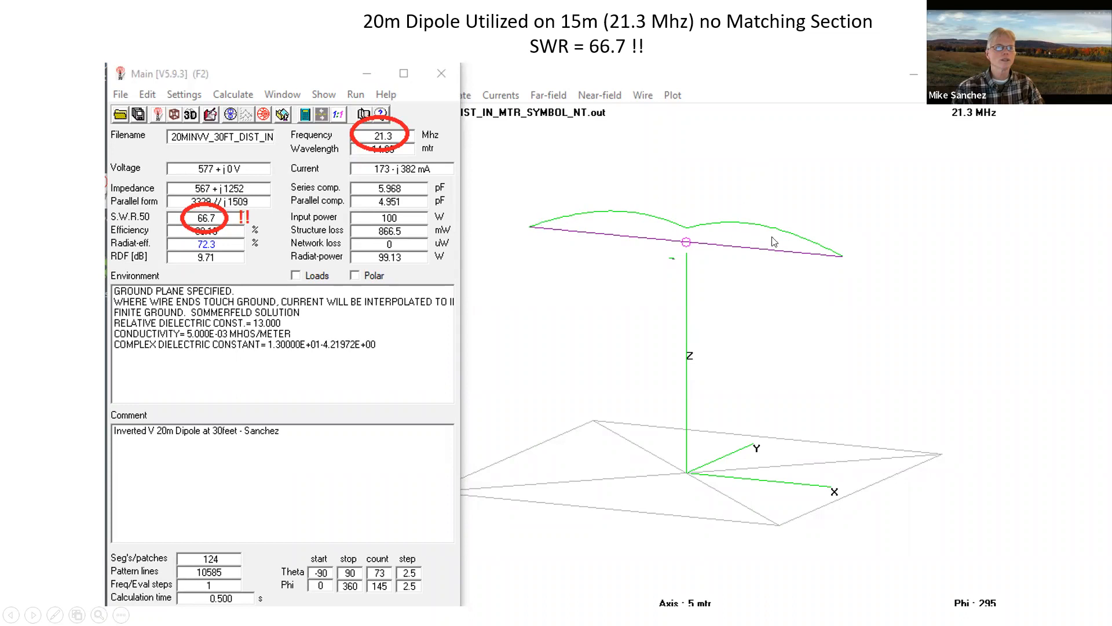
pyautogui.click(832, 224)
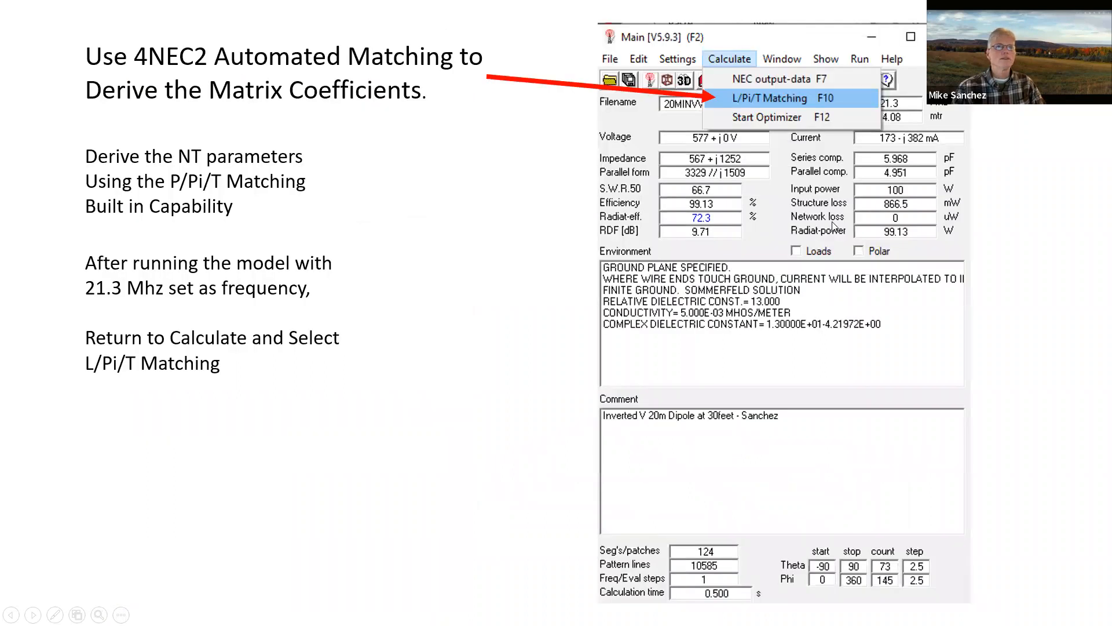
pyautogui.press('Left')
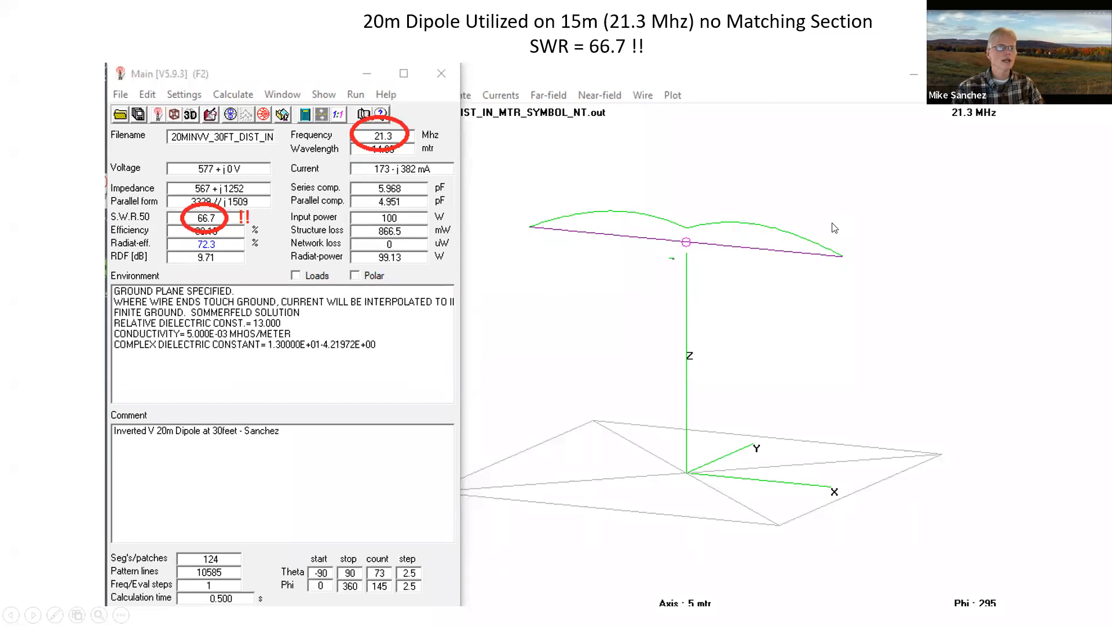
pyautogui.press('Right')
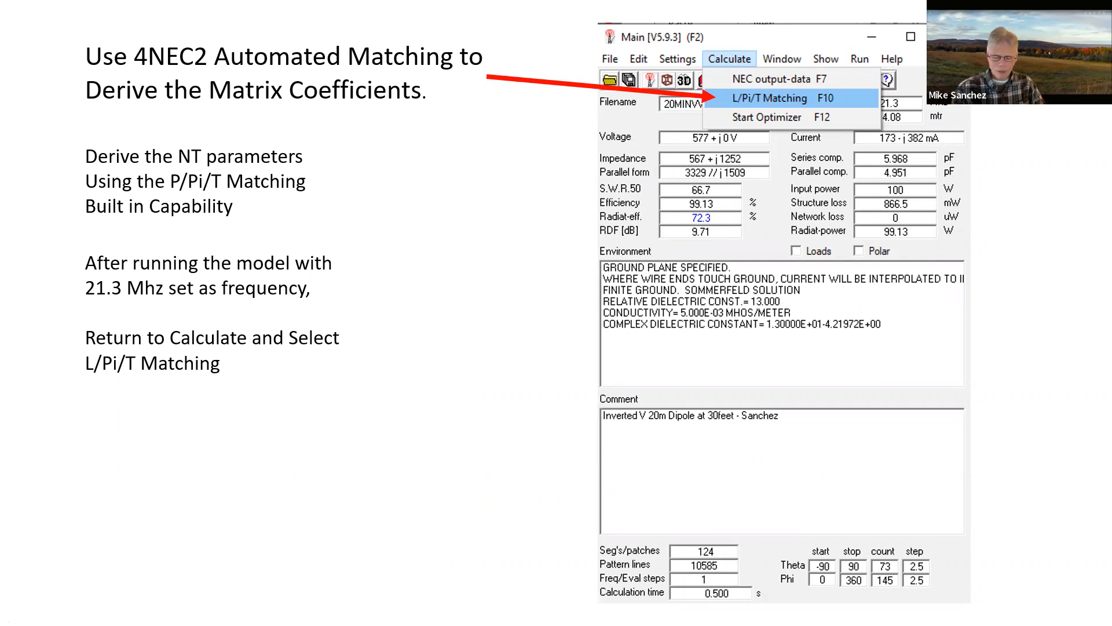
pyautogui.press('Right')
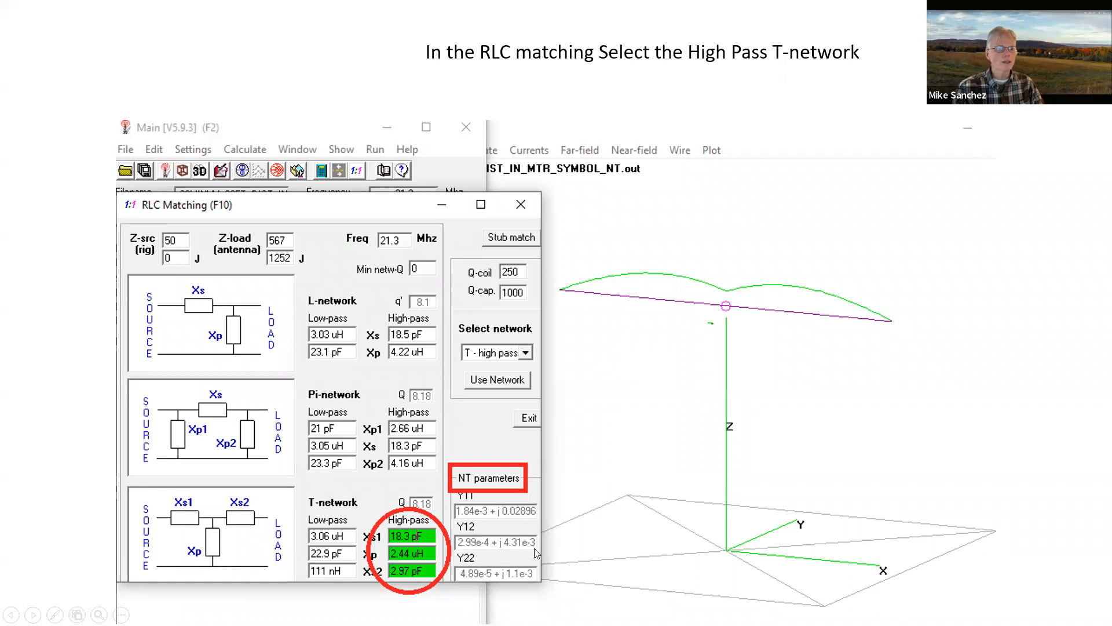
pyautogui.press('Right')
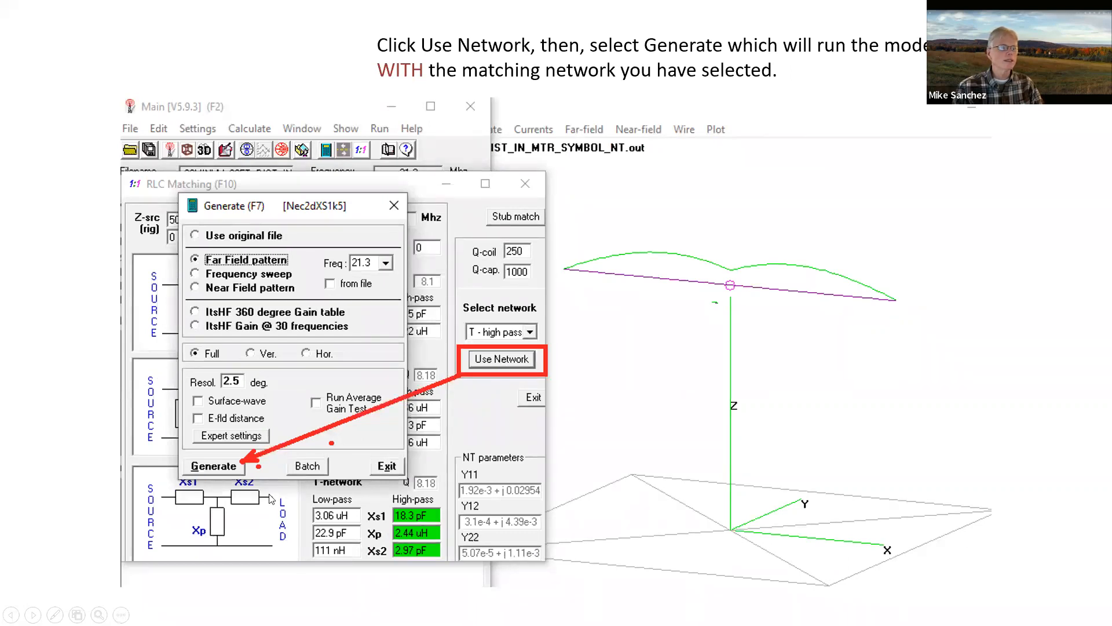
pyautogui.click(230, 470)
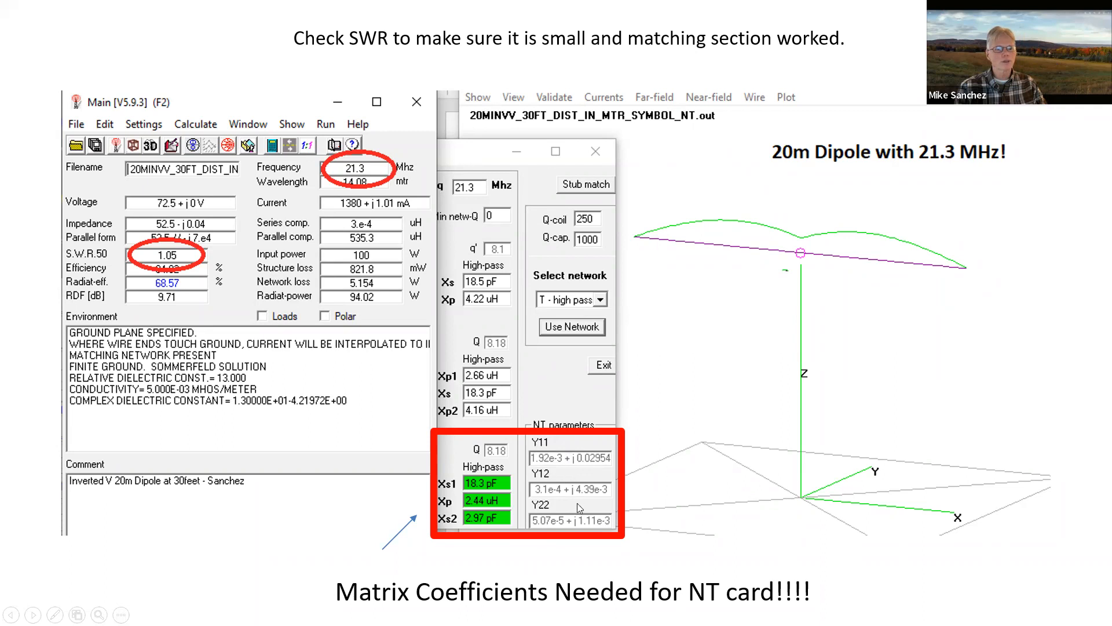
pyautogui.click(564, 451)
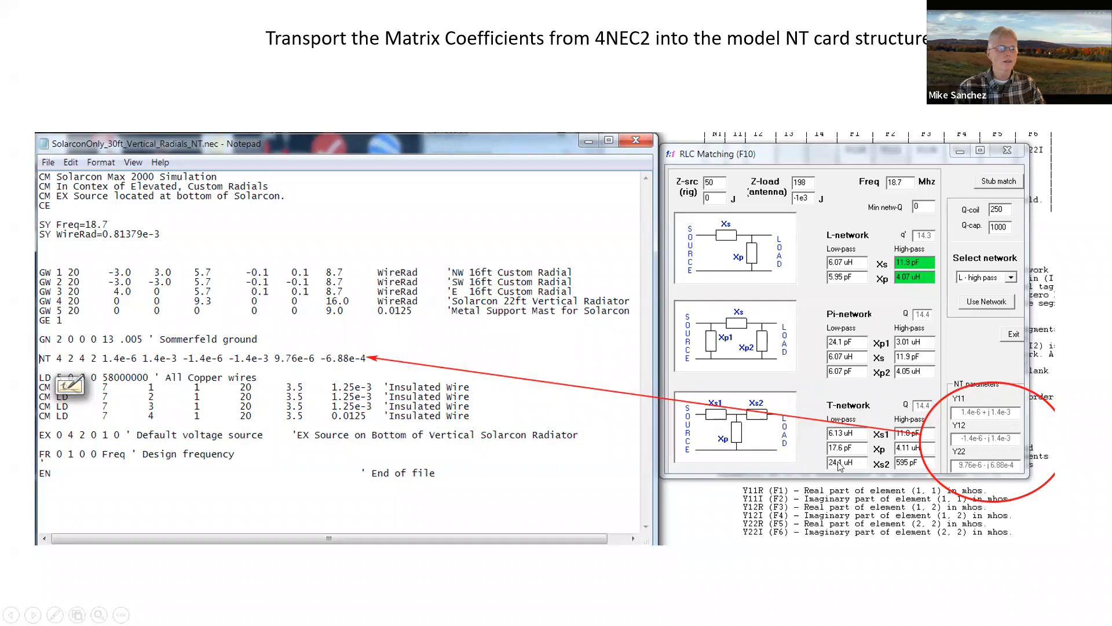
pyautogui.click(600, 463)
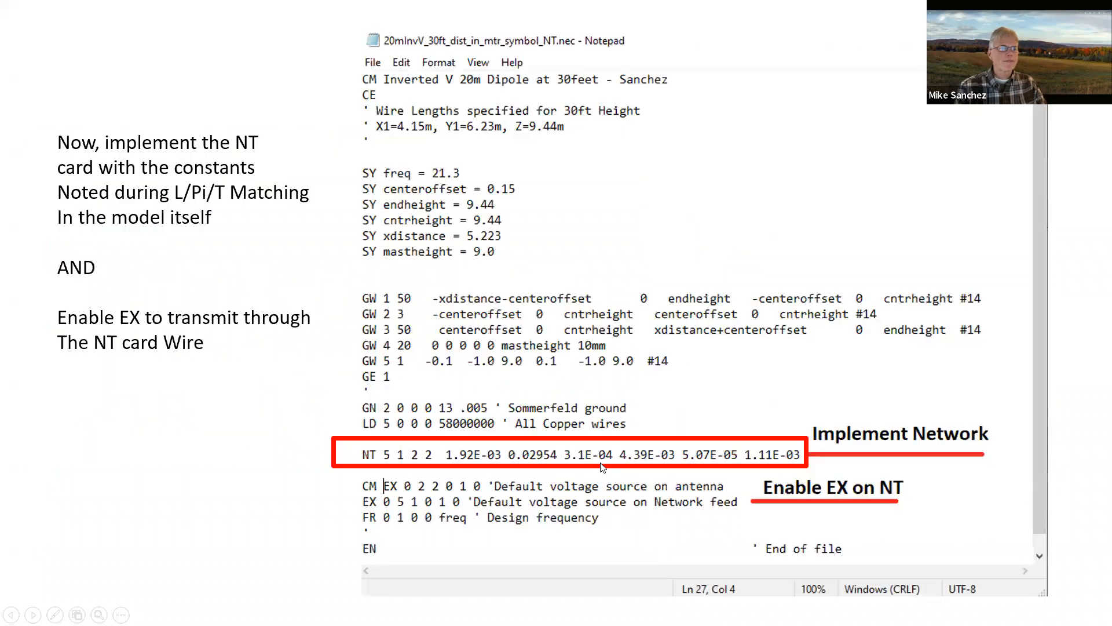
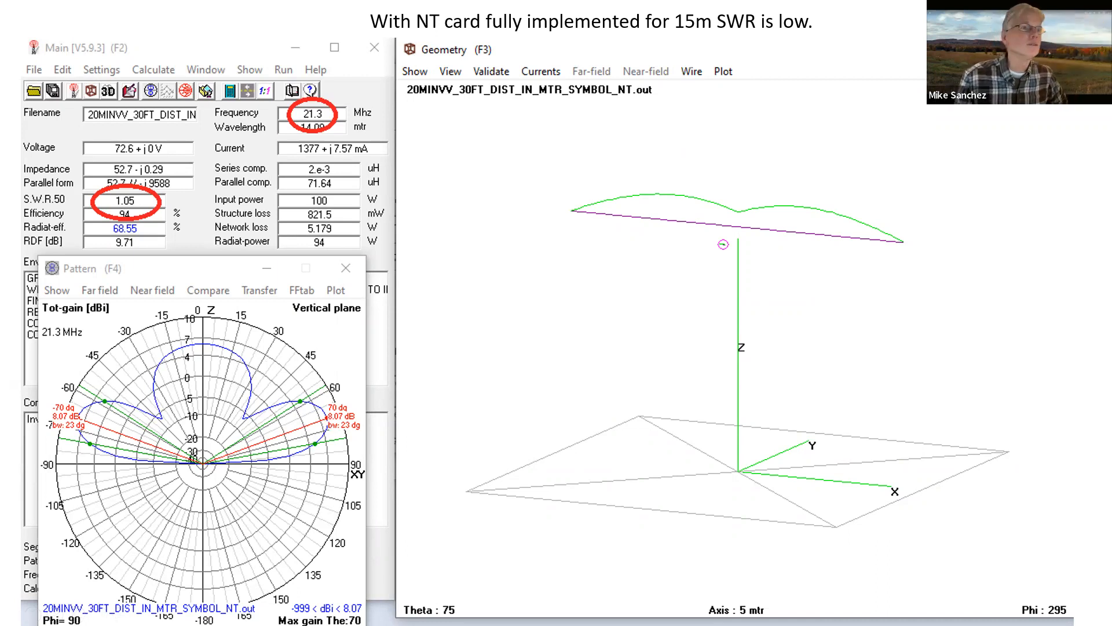
pyautogui.press('Right')
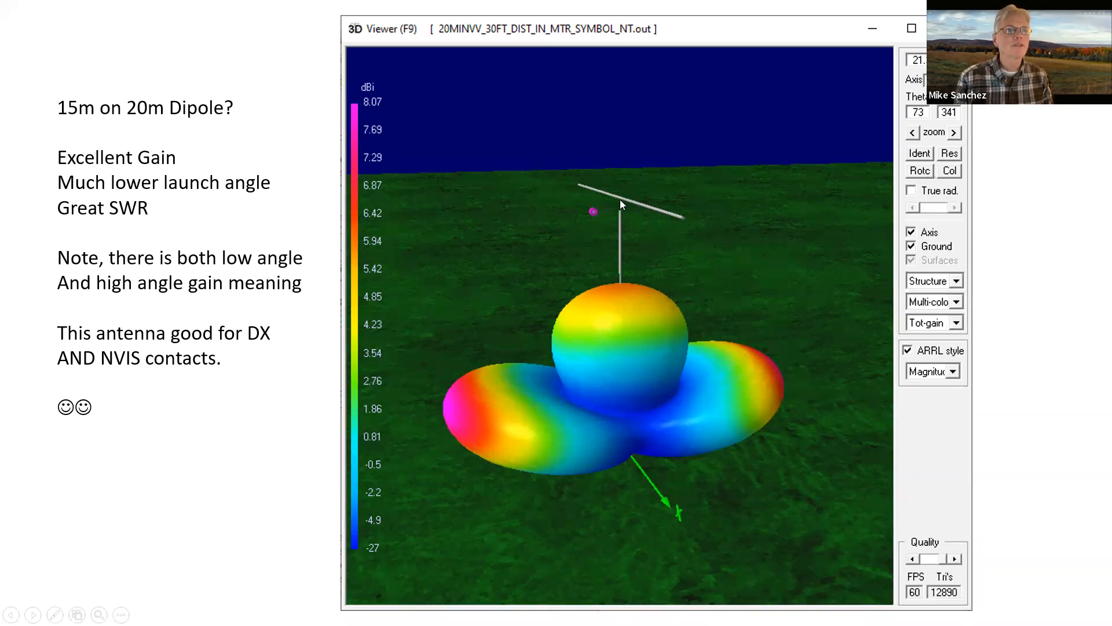
# Leave the slide show, switch to 4nec2, and open the flat-top dipole's NEC file in the text editor
pyautogui.click(613, 288)
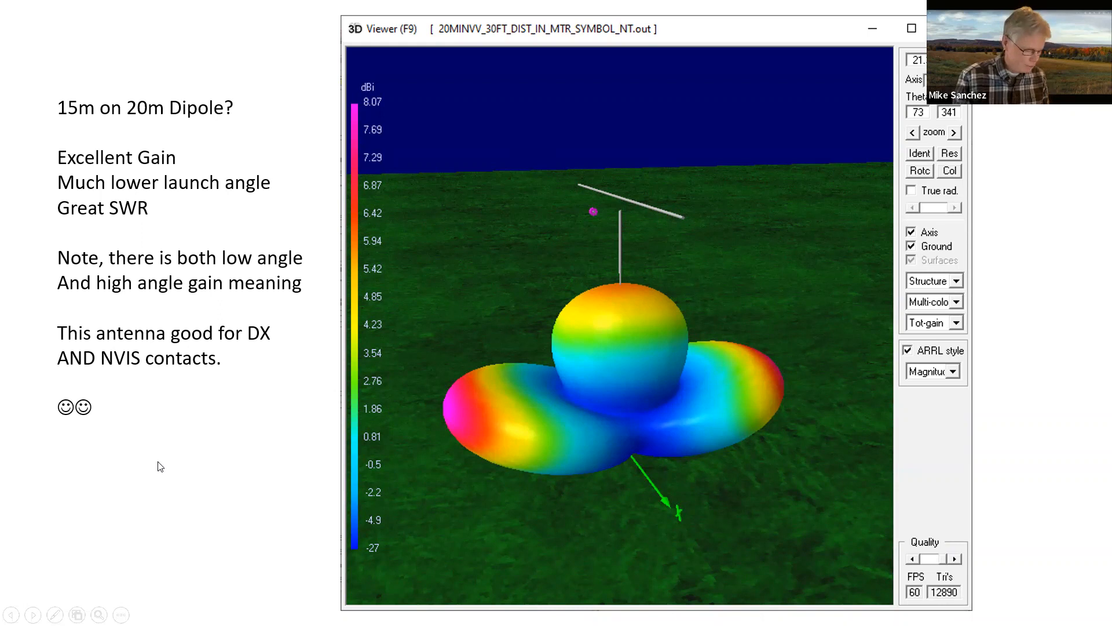
pyautogui.press('Escape')
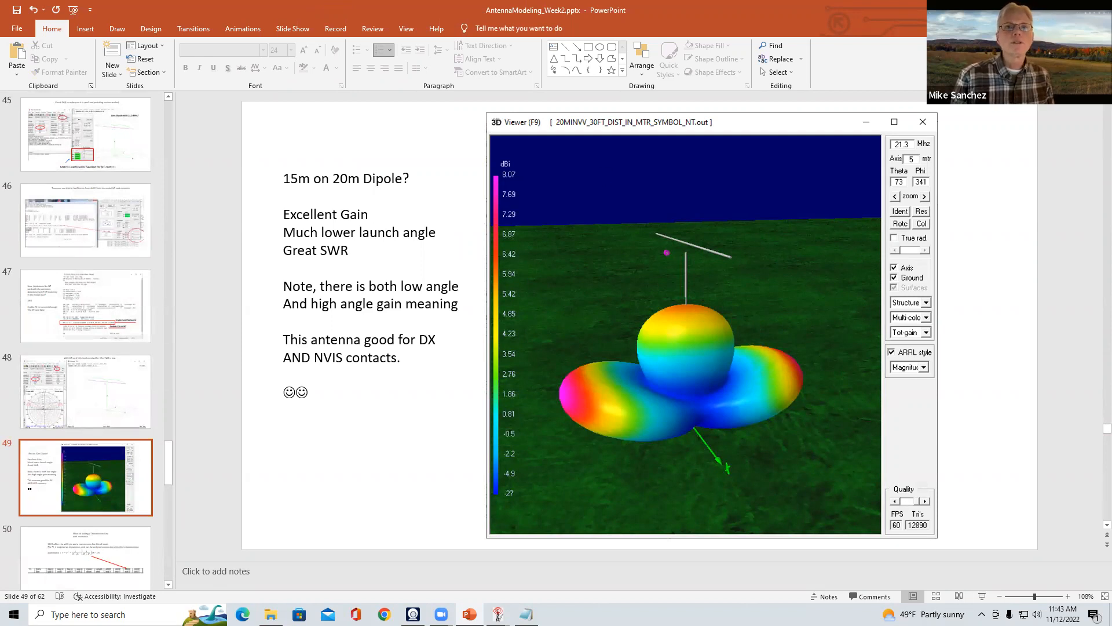
pyautogui.click(1044, 9)
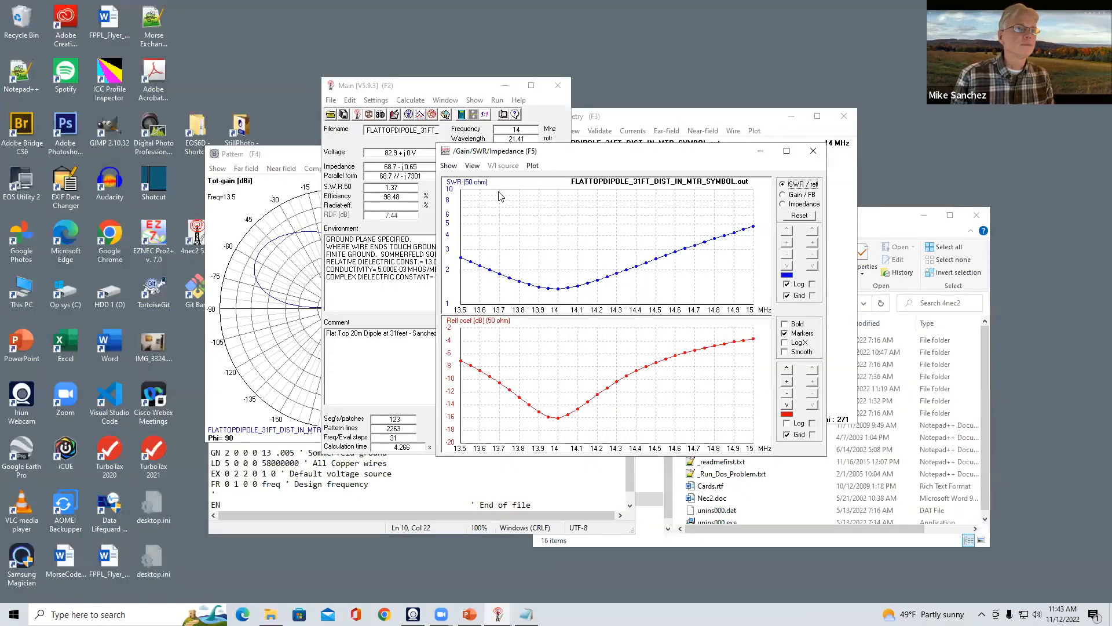
pyautogui.click(278, 154)
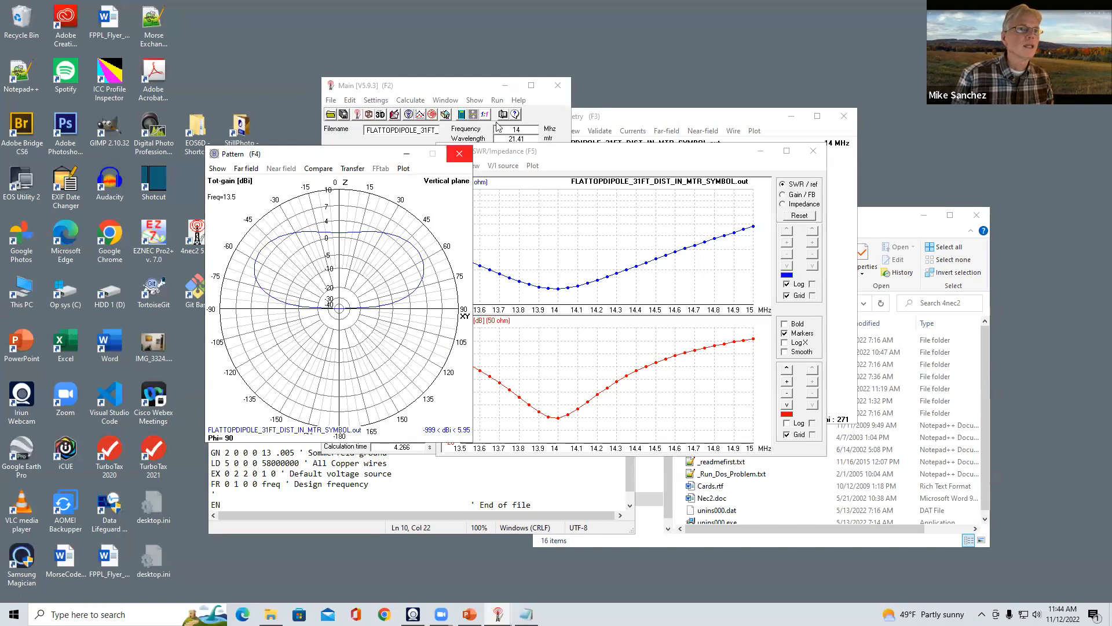
pyautogui.click(472, 91)
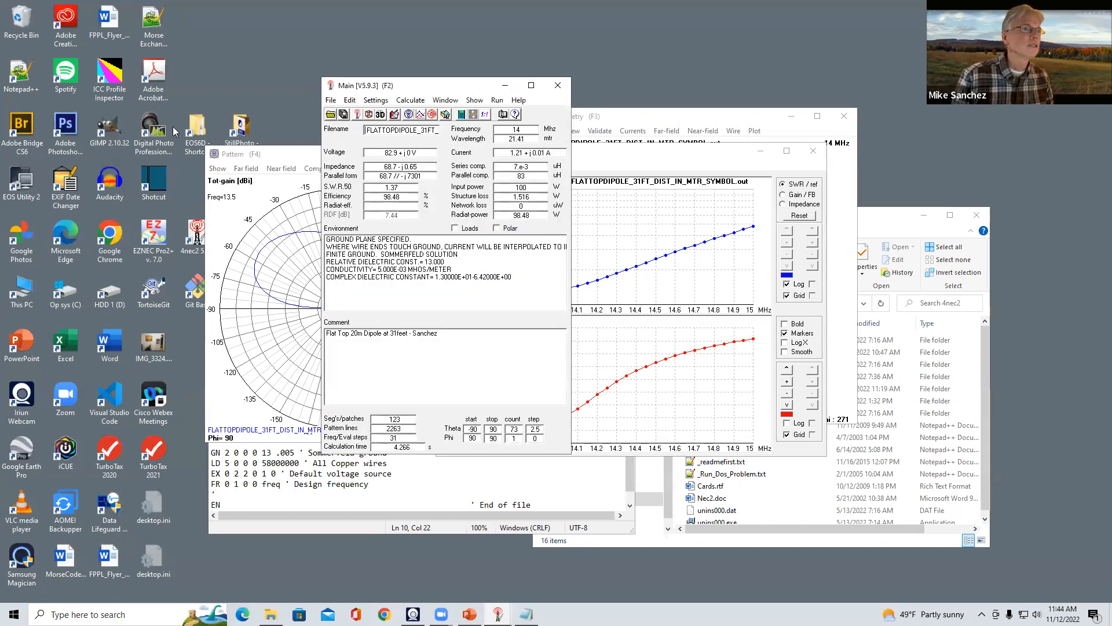
pyautogui.moveTo(472, 91); pyautogui.dragTo(218, 96)
pyautogui.click(95, 105)
pyautogui.click(128, 119)
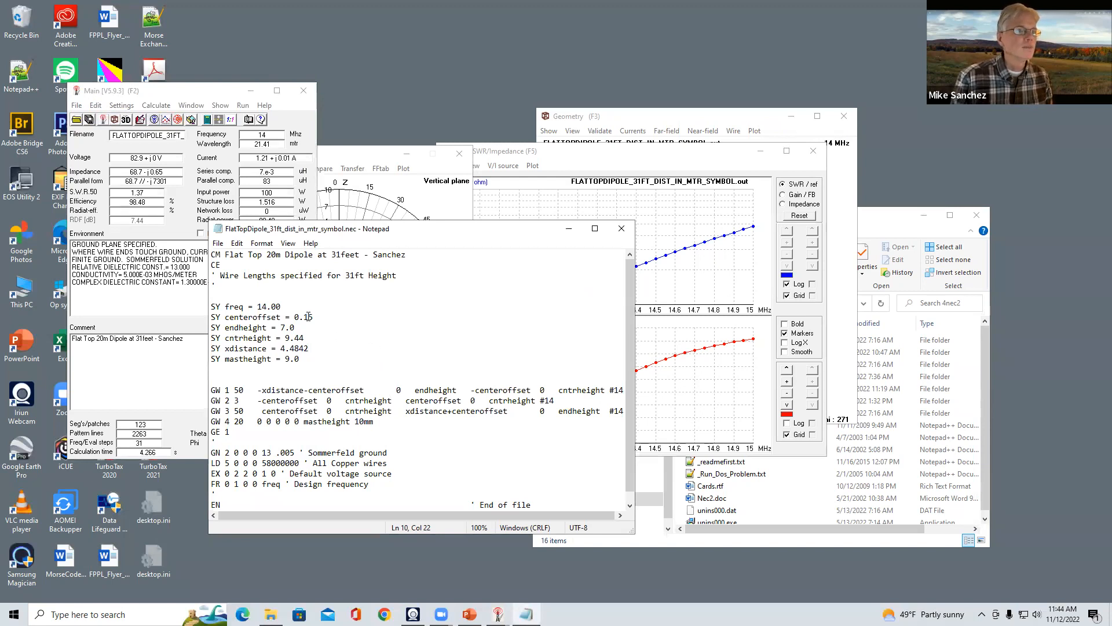
# Set the freq symbol in the NEC file to 2.13 and save the file
pyautogui.click(282, 305)
pyautogui.press('BackSpace')
pyautogui.press('BackSpace')
pyautogui.press('BackSpace')
pyautogui.press('BackSpace')
pyautogui.press('BackSpace')
pyautogui.write('2.13')
pyautogui.hotkey('ctrl', 's')
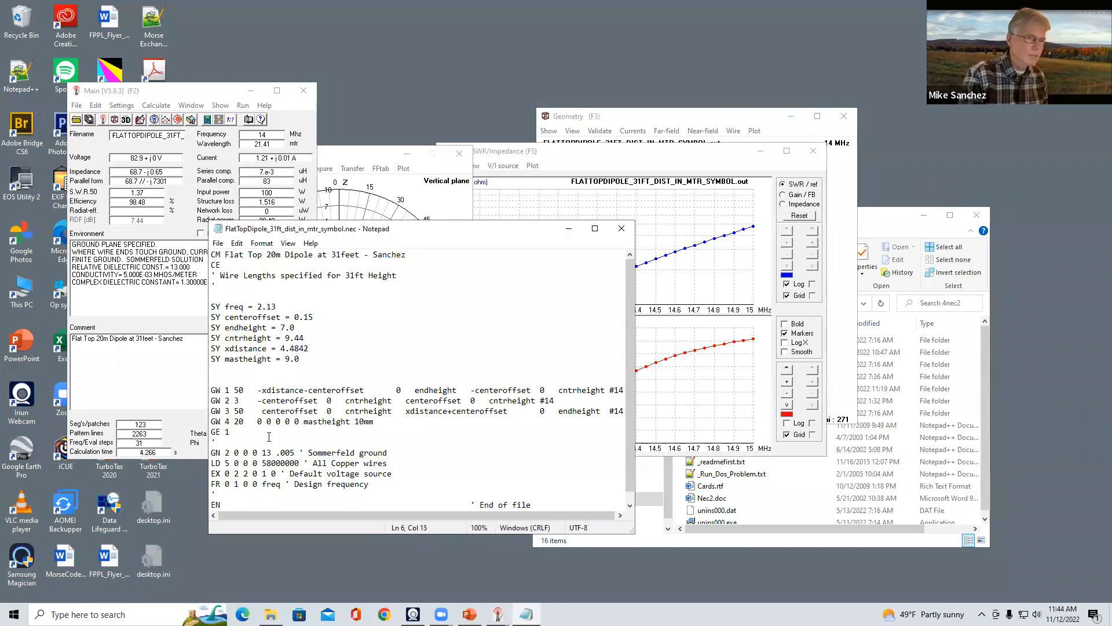
pyautogui.click(128, 110)
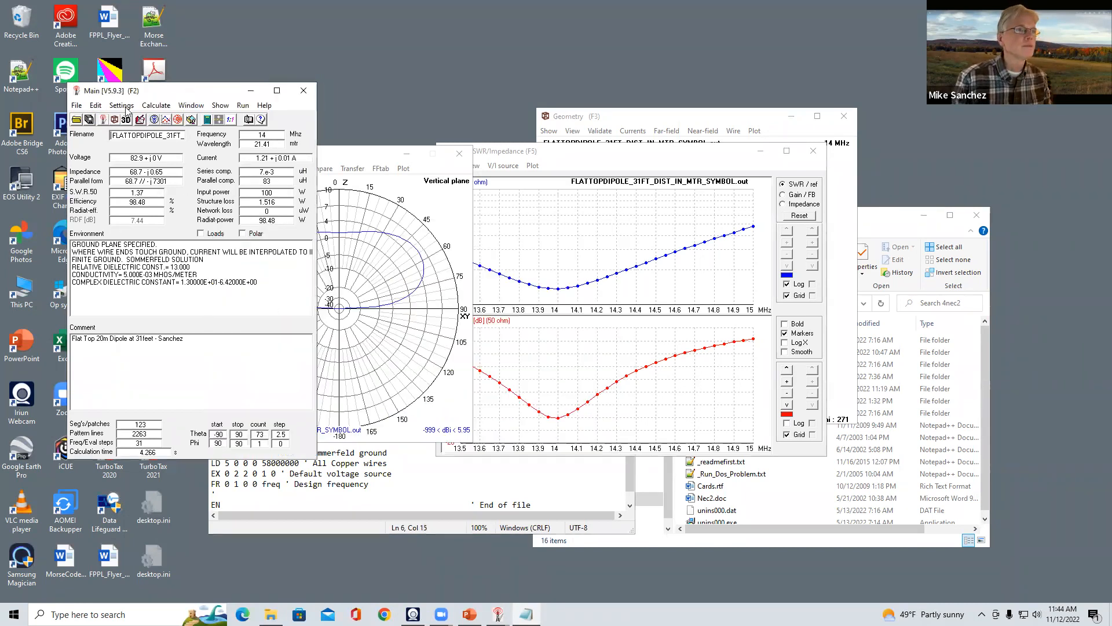
pyautogui.click(156, 105)
pyautogui.click(169, 117)
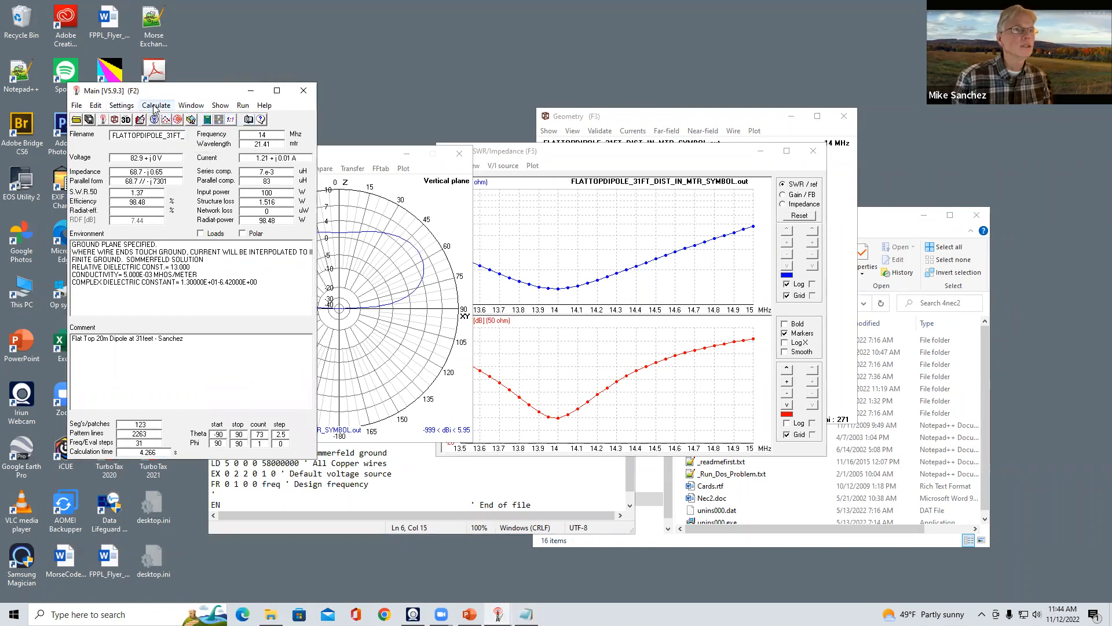
pyautogui.click(154, 106)
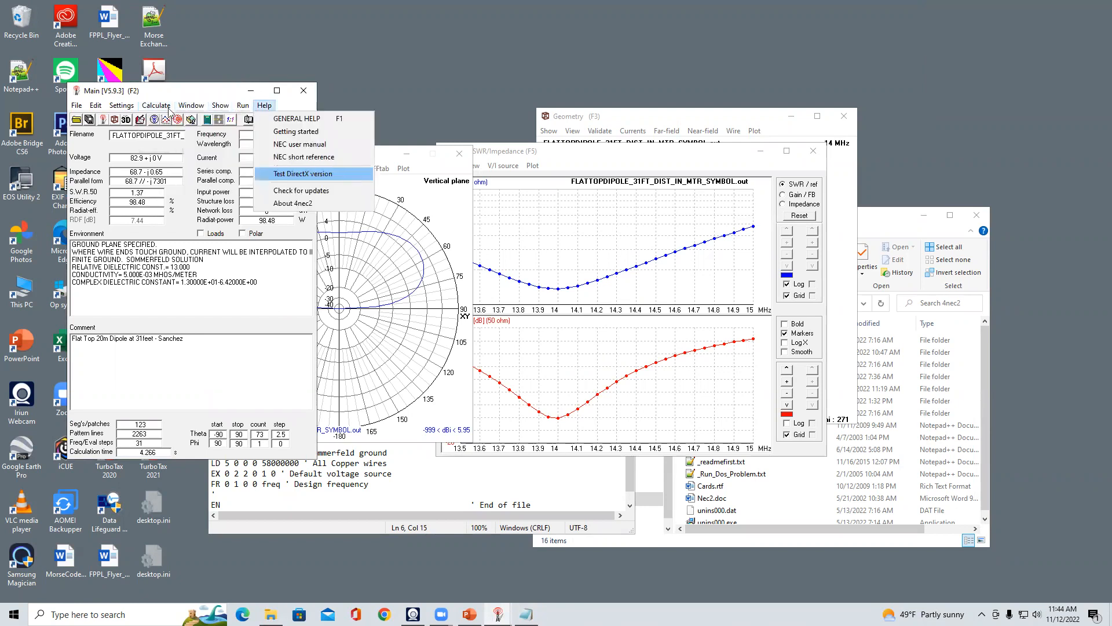
pyautogui.click(95, 108)
pyautogui.click(96, 106)
pyautogui.click(109, 123)
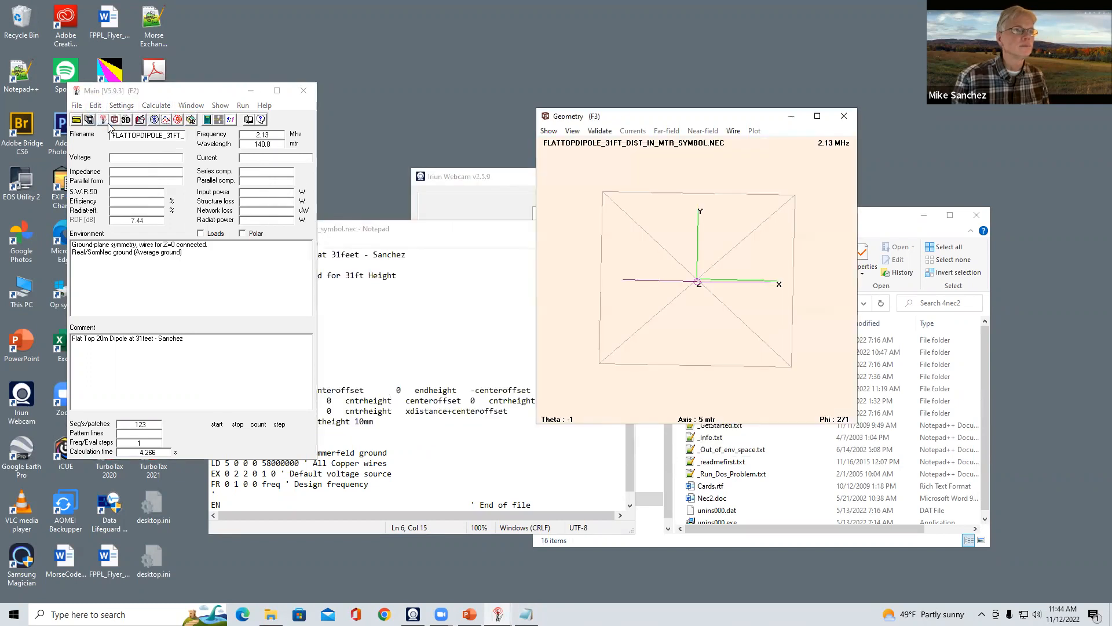
# Reopen the dipole's NEC file, set the freq symbol to 21.3, and save the file
pyautogui.click(95, 107)
pyautogui.click(108, 123)
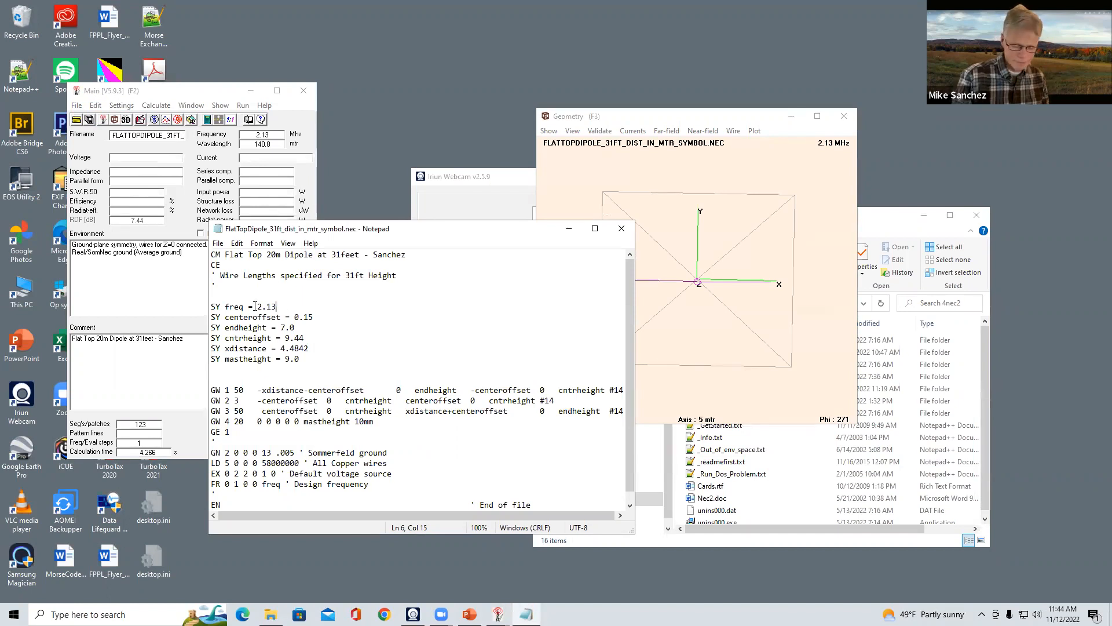
pyautogui.press('BackSpace')
pyautogui.press('BackSpace')
pyautogui.press('BackSpace')
pyautogui.write('1.3')
pyautogui.hotkey('ctrl', 's')
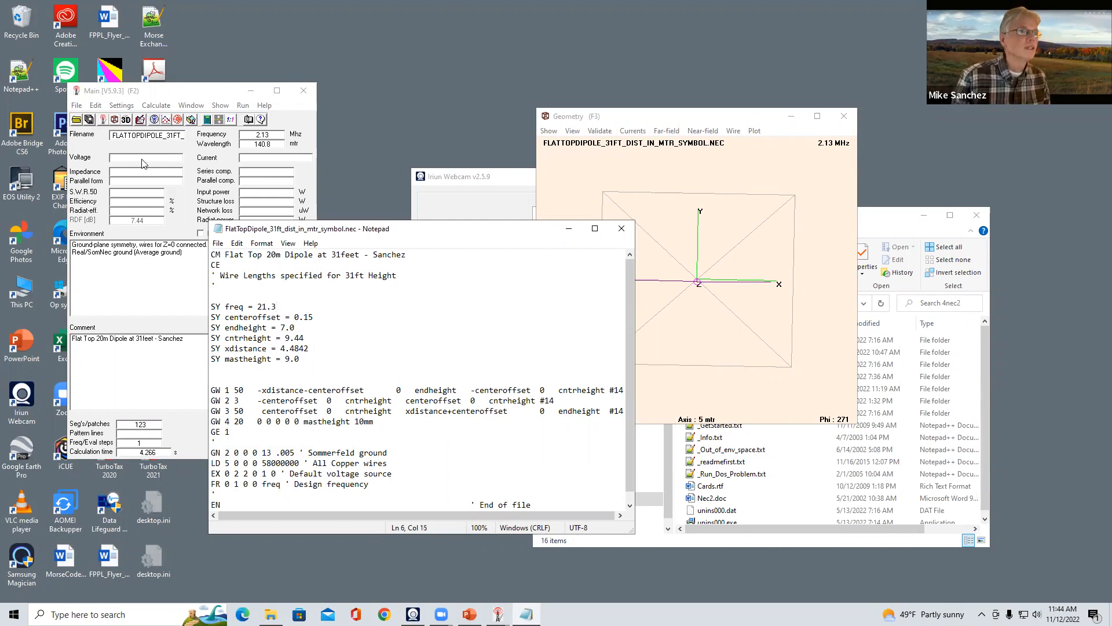
# Generate the far-field pattern of the 20m dipole at 21.3 MHz
pyautogui.click(193, 95)
pyautogui.click(152, 110)
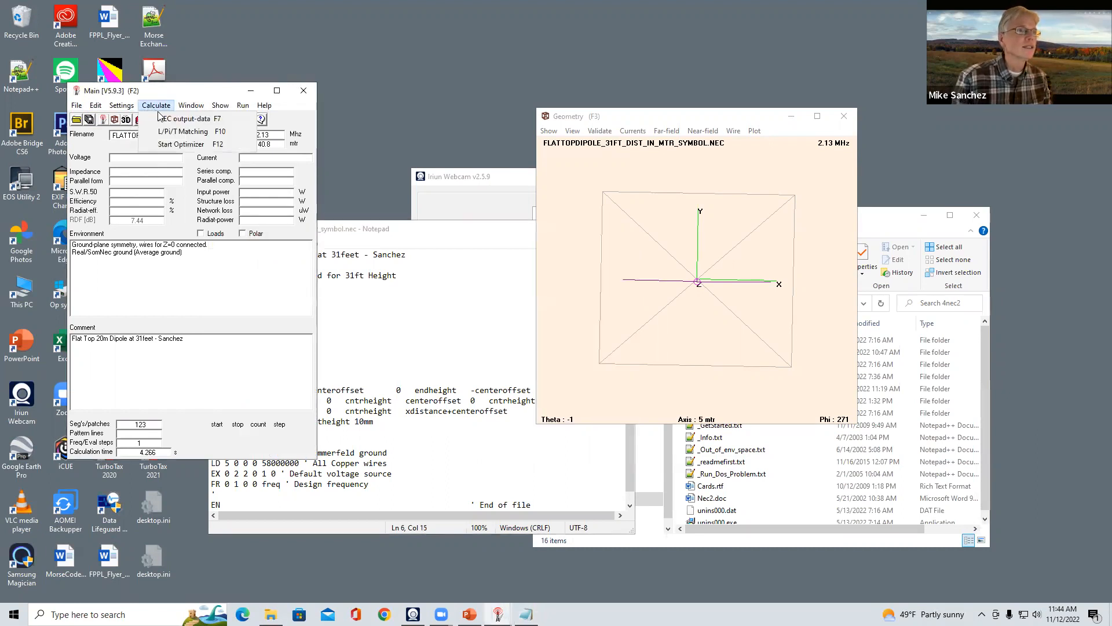
pyautogui.click(160, 112)
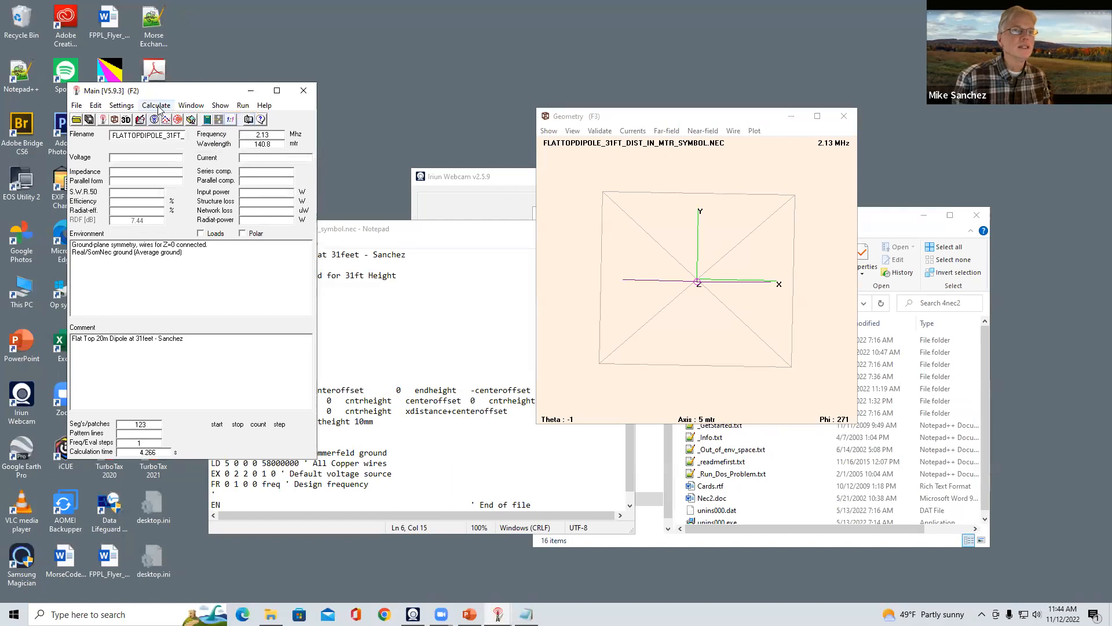
pyautogui.click(157, 106)
pyautogui.click(164, 116)
pyautogui.click(159, 106)
pyautogui.click(165, 116)
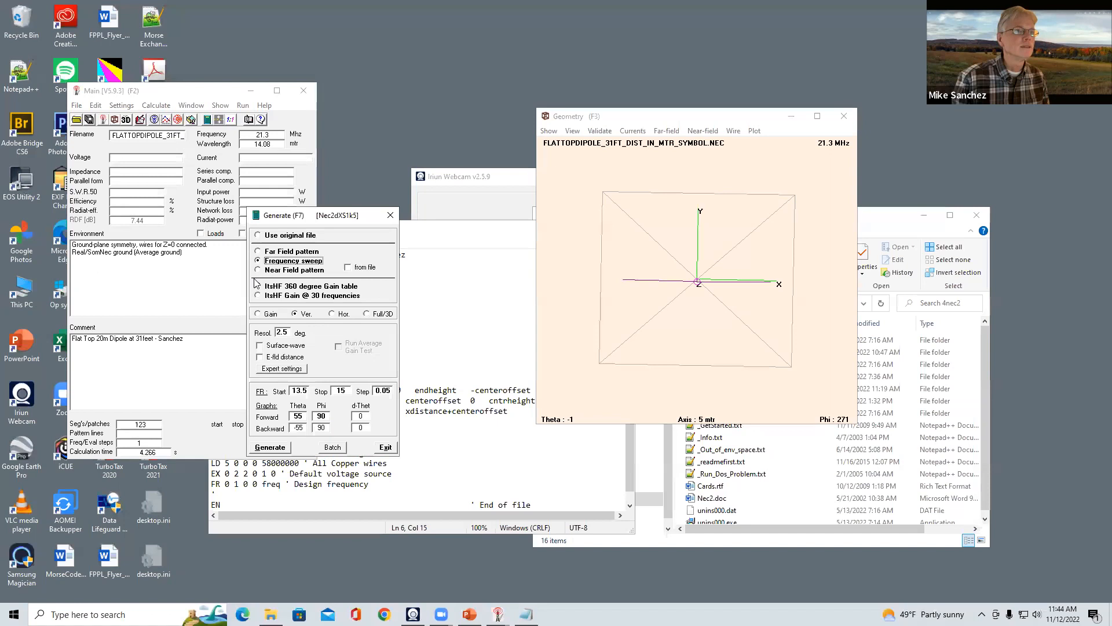
pyautogui.click(293, 252)
pyautogui.click(283, 389)
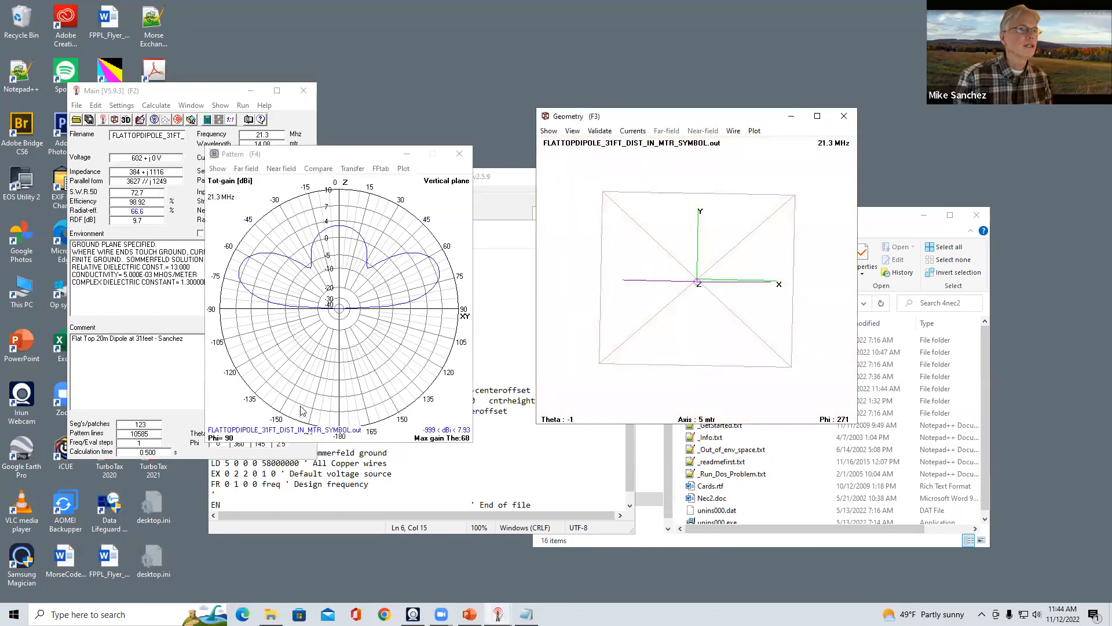
# Place the Main and Pattern windows side by side and read the gain and angle at a low lobe's peak
pyautogui.click(214, 86)
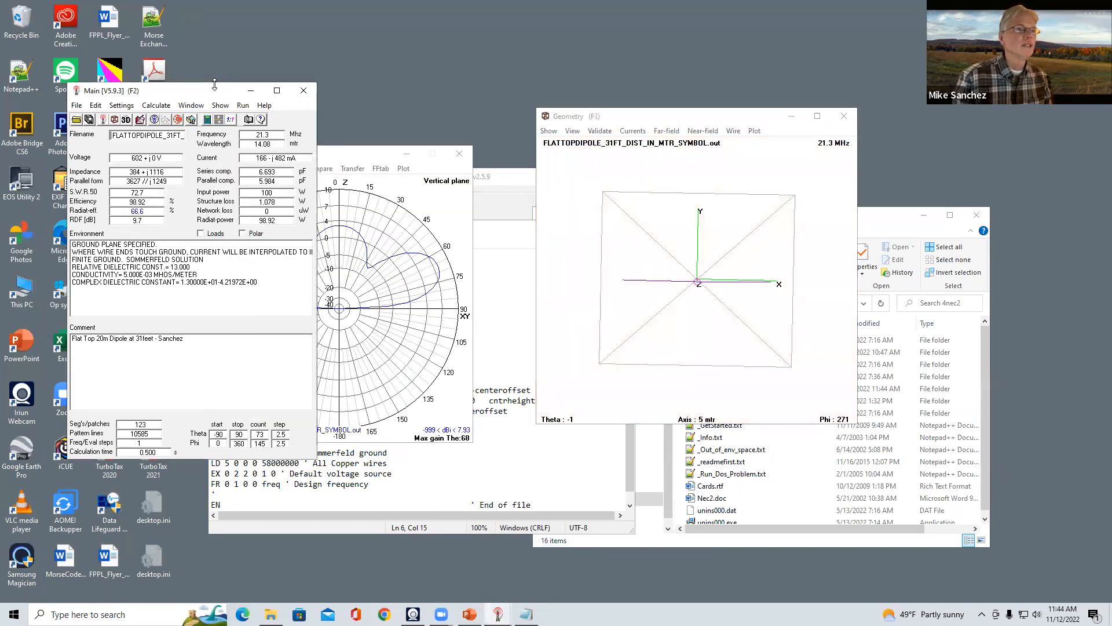
pyautogui.moveTo(214, 84); pyautogui.dragTo(193, 108)
pyautogui.click(343, 156)
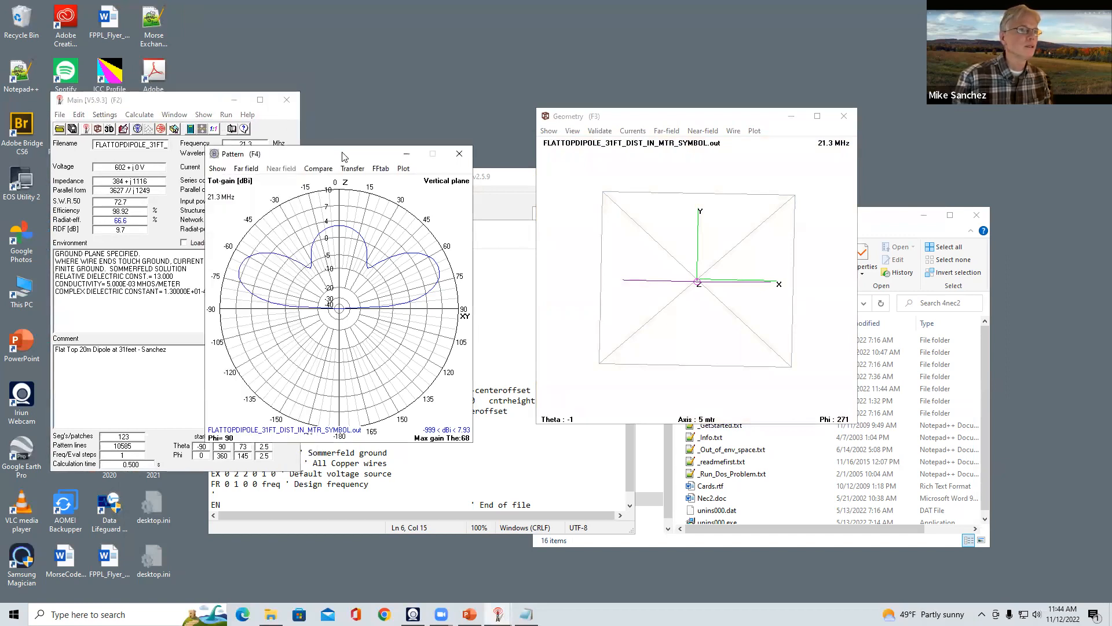
pyautogui.moveTo(344, 157); pyautogui.dragTo(445, 133)
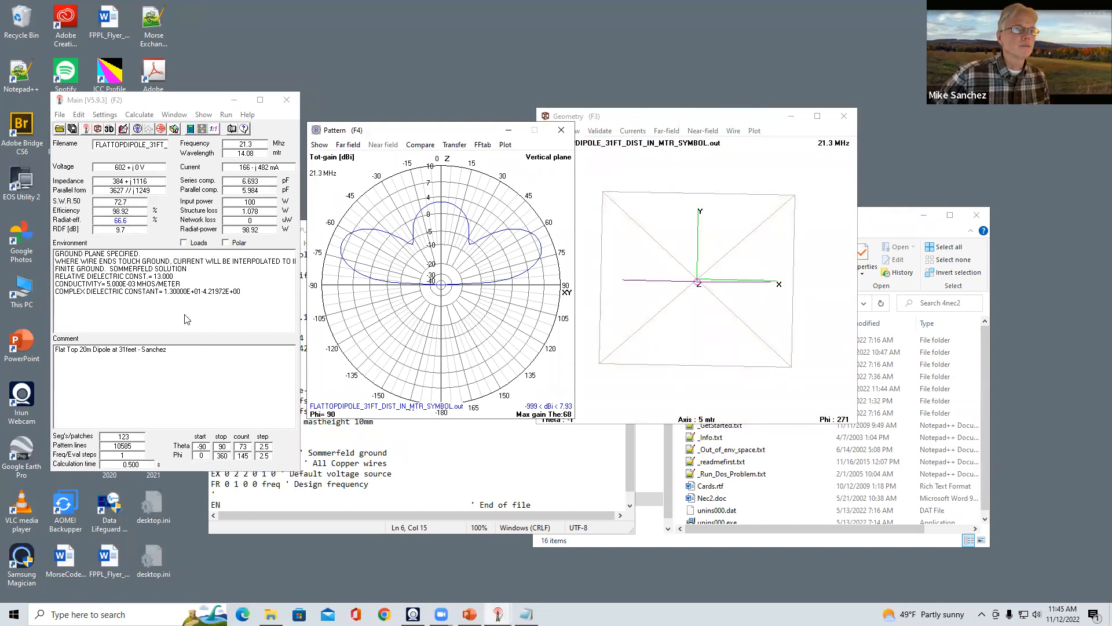
pyautogui.click(542, 245)
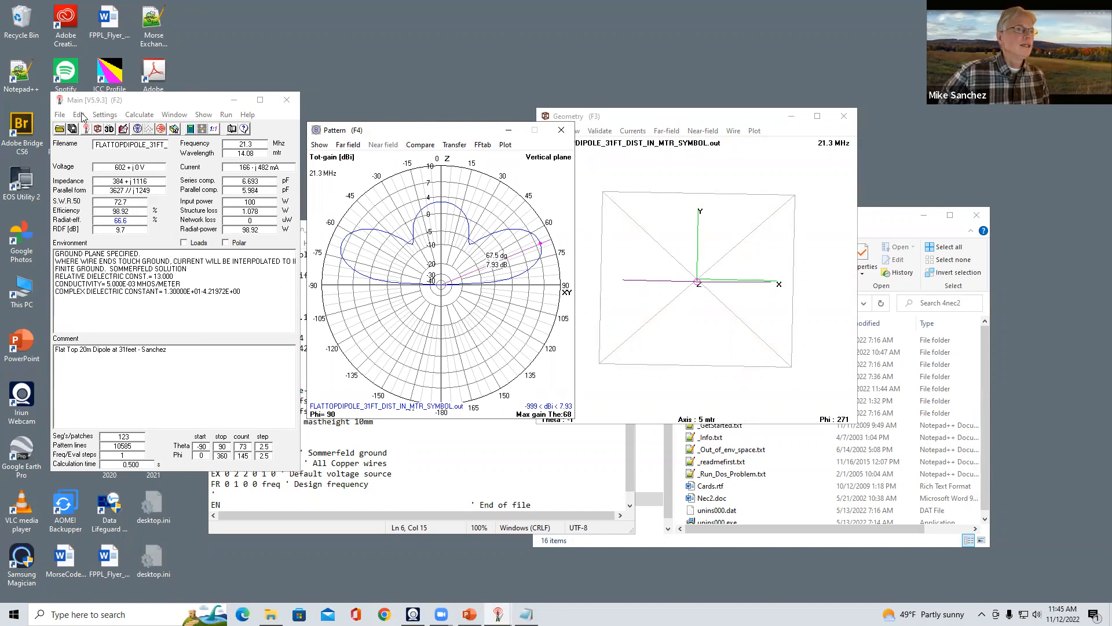
# Apply a high-pass T matching network at 21.3 MHz and regenerate the far-field pattern
pyautogui.click(139, 117)
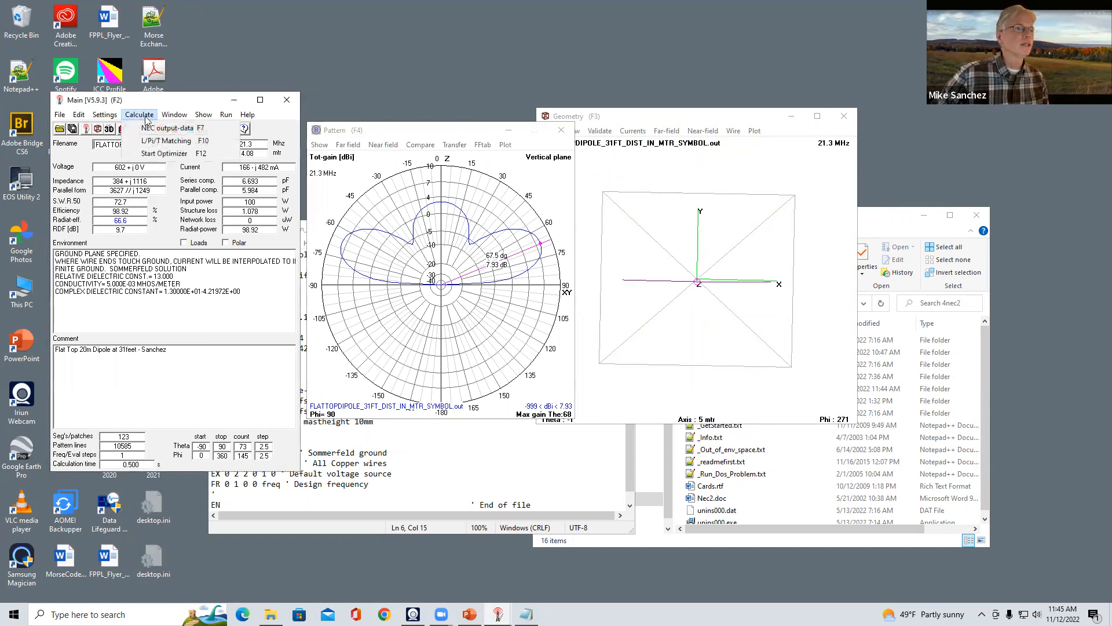
pyautogui.click(167, 144)
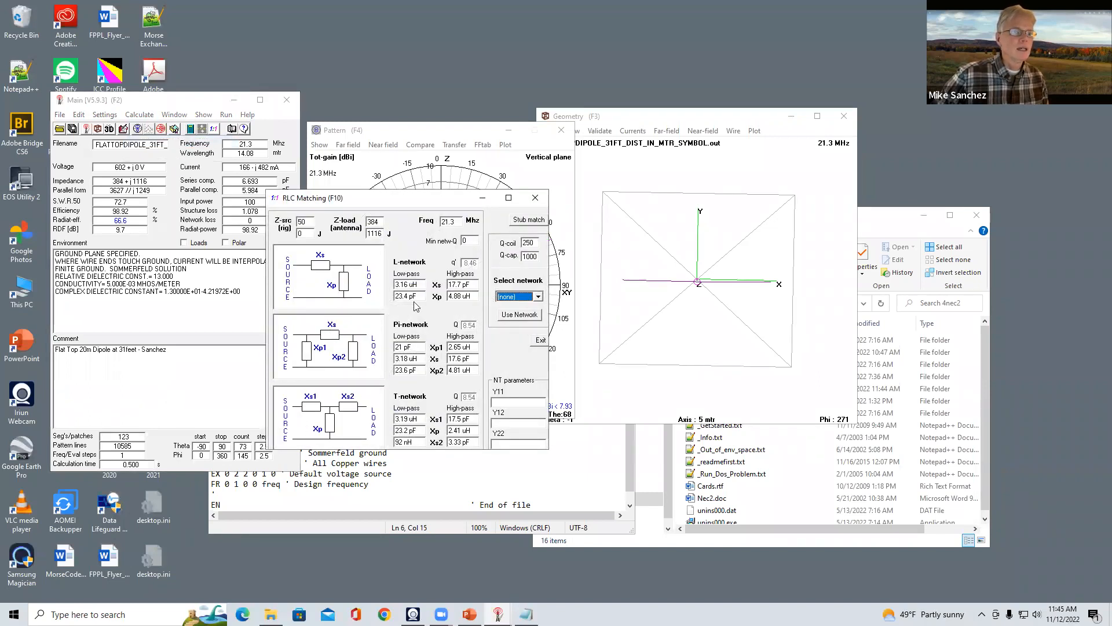
pyautogui.click(467, 418)
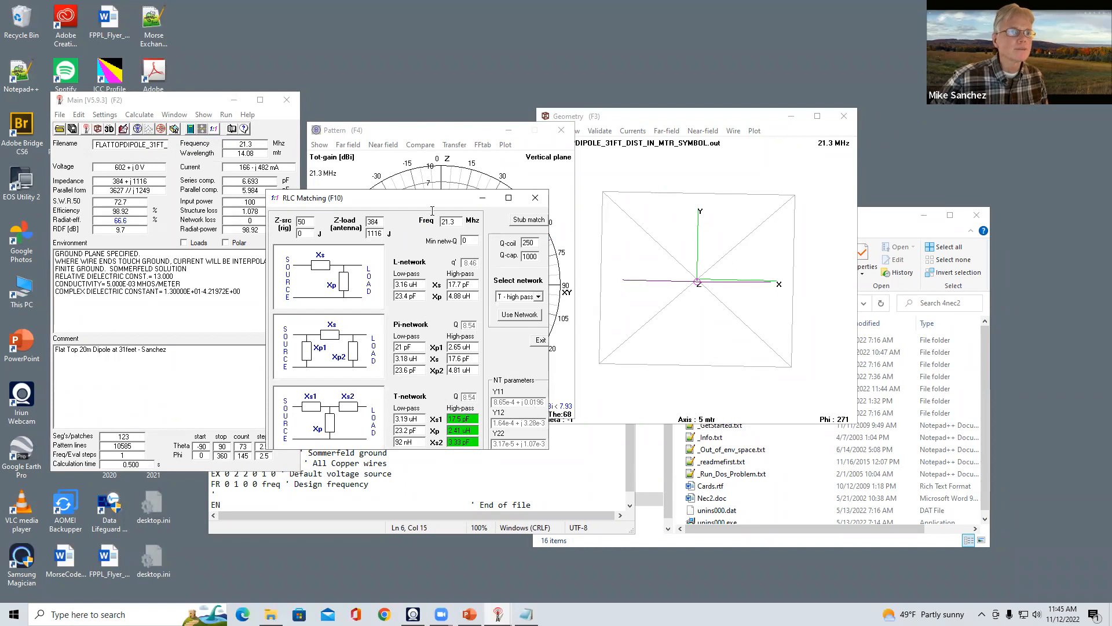
pyautogui.moveTo(426, 203); pyautogui.dragTo(566, 199)
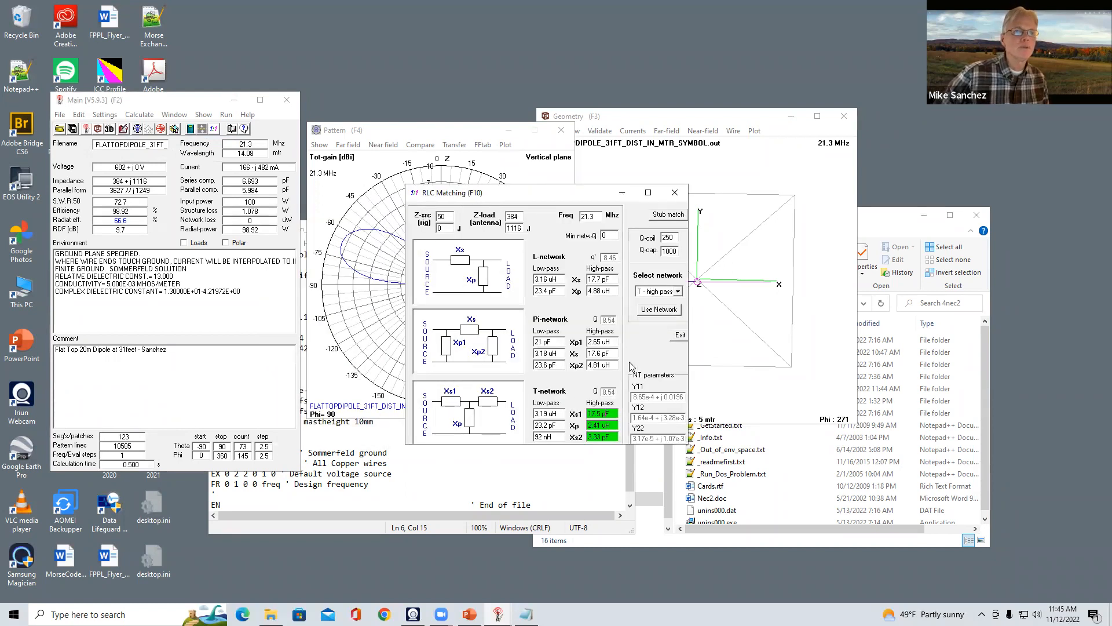
pyautogui.click(659, 310)
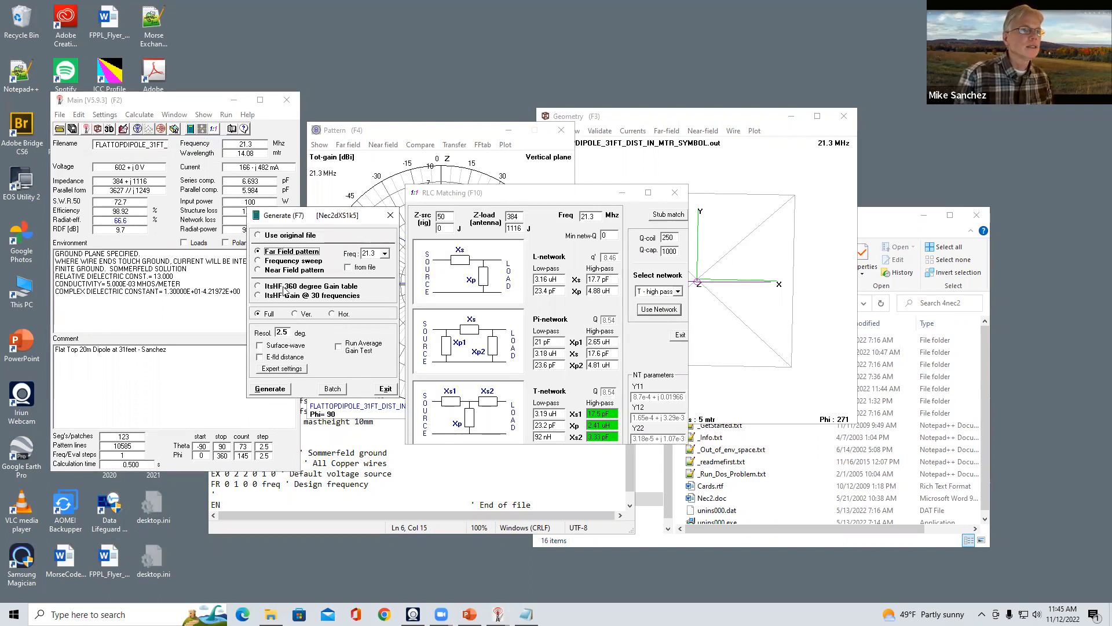
pyautogui.click(270, 388)
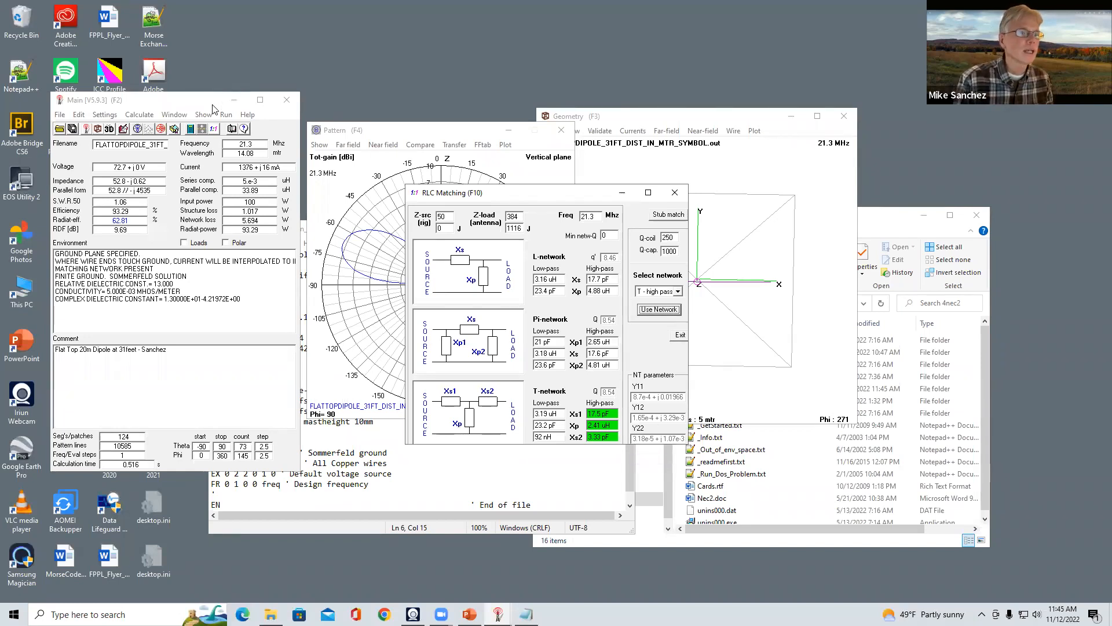
# Check the dipole's NEC file for an added matching-network card, then close it
pyautogui.moveTo(212, 104); pyautogui.dragTo(286, 178)
pyautogui.click(152, 188)
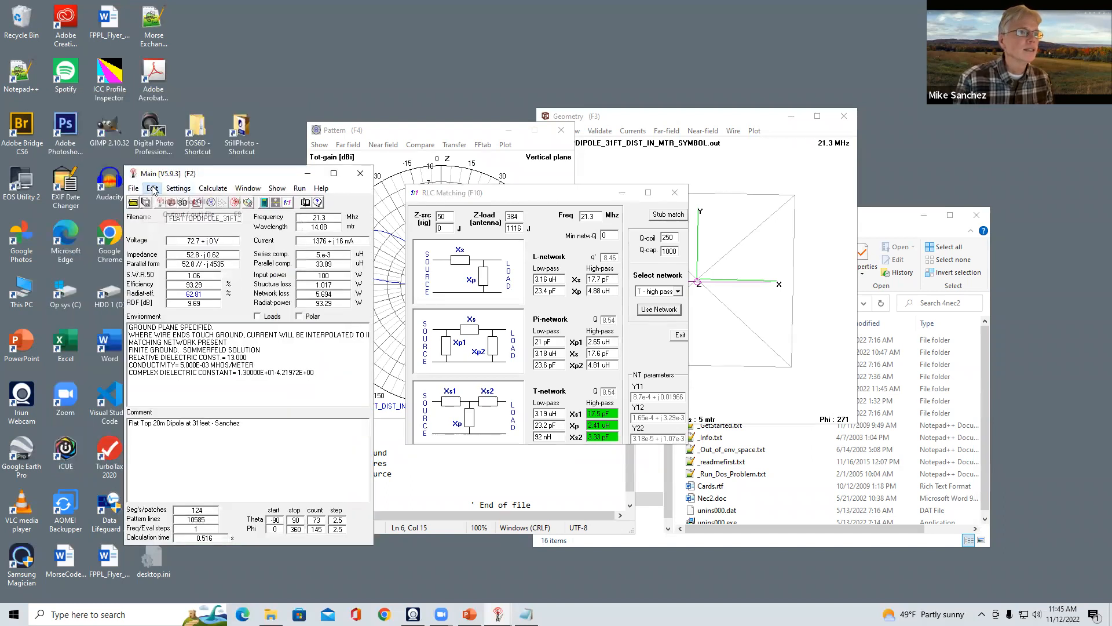
pyautogui.click(168, 202)
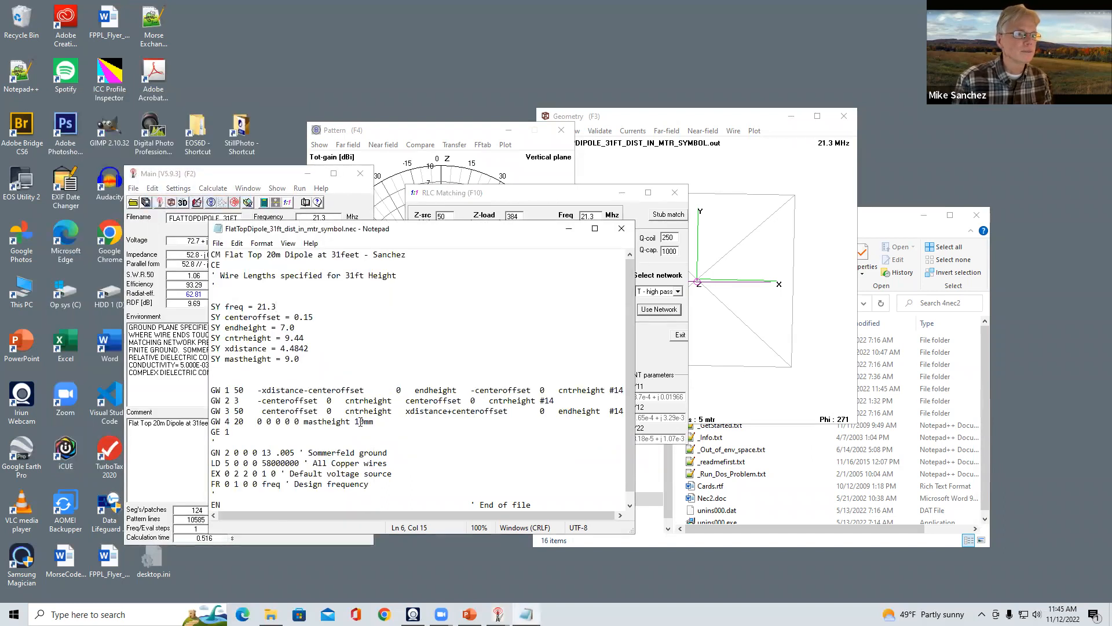
pyautogui.scroll(-1, 381, 389)
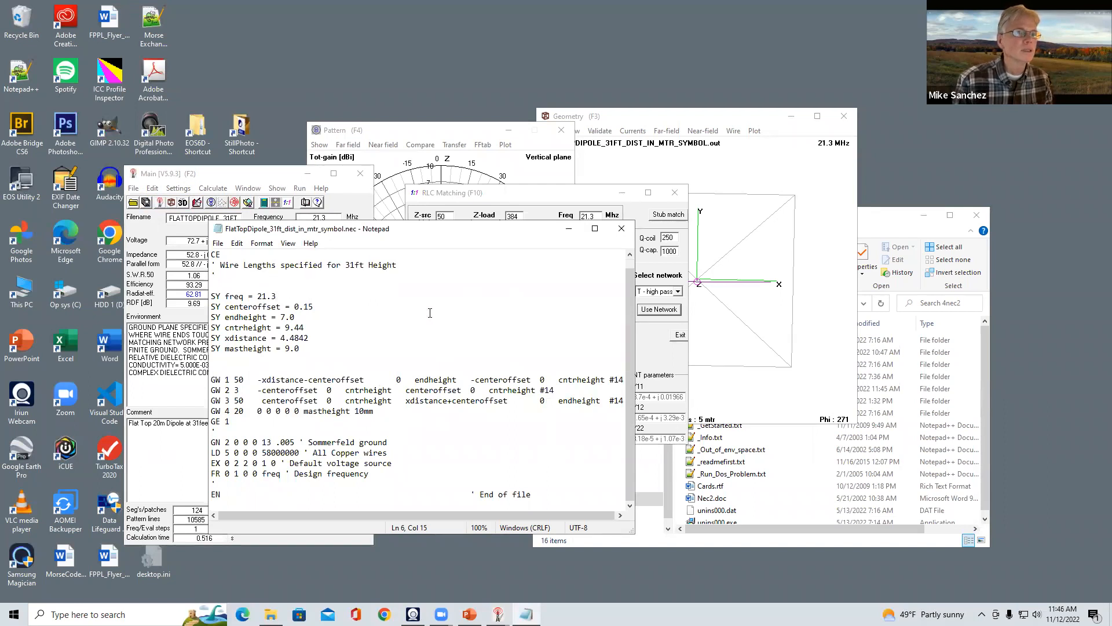
pyautogui.click(620, 232)
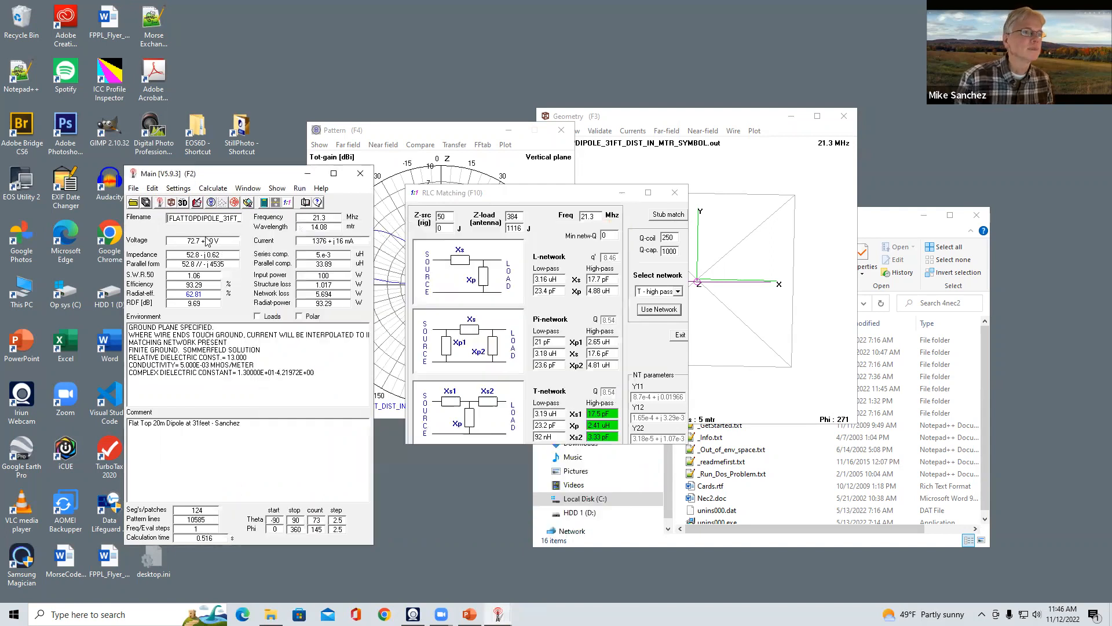
# Open the model file FlatTopDipole_31ft_dist_in_mtr_symbol_NT.nec from the Antenna Modeling Class folder
pyautogui.click(133, 188)
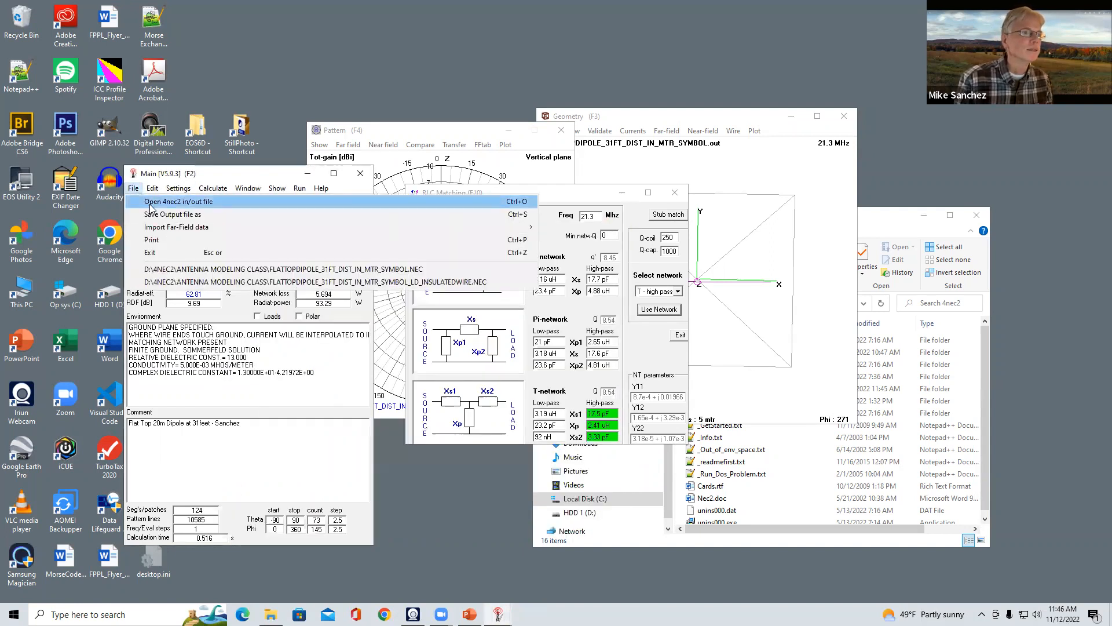
pyautogui.click(145, 203)
pyautogui.click(133, 188)
pyautogui.click(144, 202)
pyautogui.click(133, 188)
pyautogui.click(148, 204)
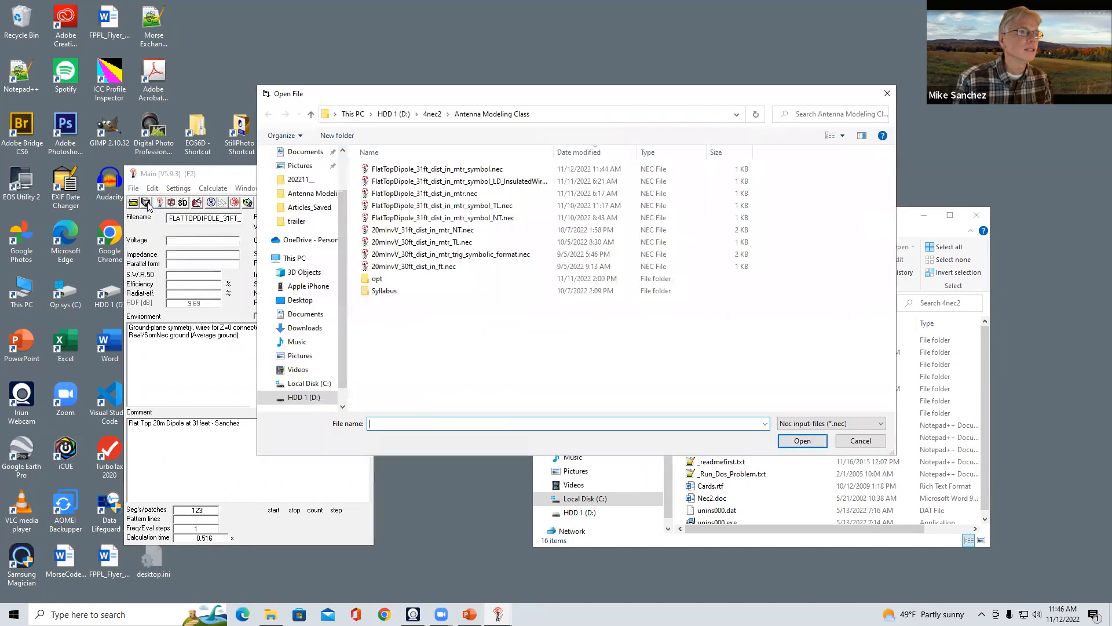
pyautogui.click(509, 218)
pyautogui.click(802, 441)
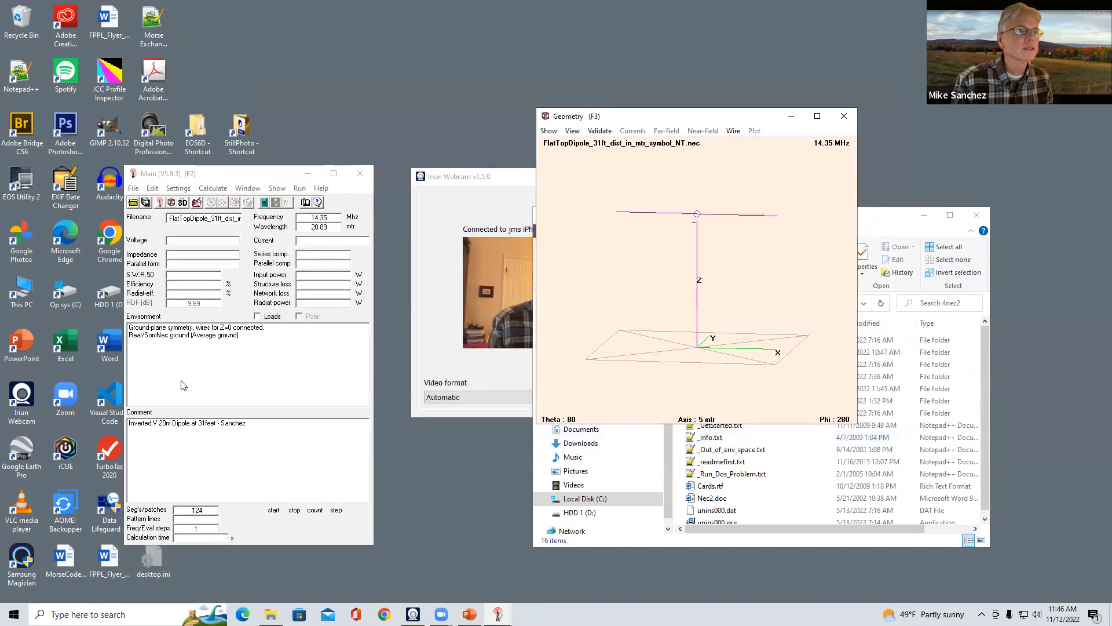
# Generate the full far-field pattern for the loaded flat-top dipole at 14.35 MHz
pyautogui.click(134, 187)
pyautogui.click(134, 188)
pyautogui.click(134, 188)
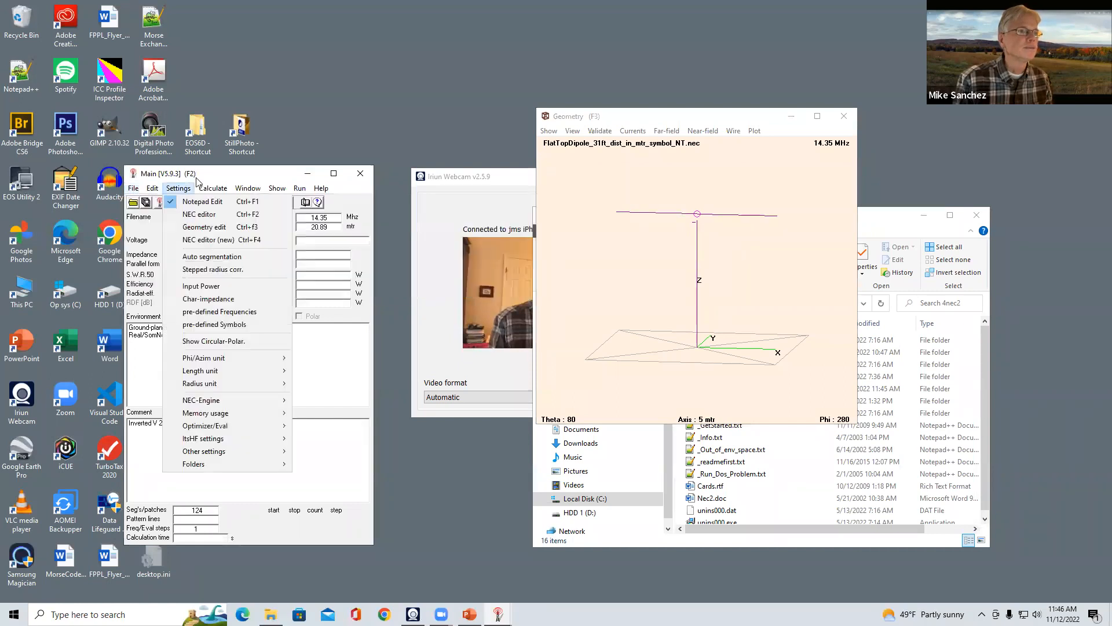
pyautogui.click(217, 189)
pyautogui.click(215, 188)
pyautogui.click(225, 199)
pyautogui.click(270, 389)
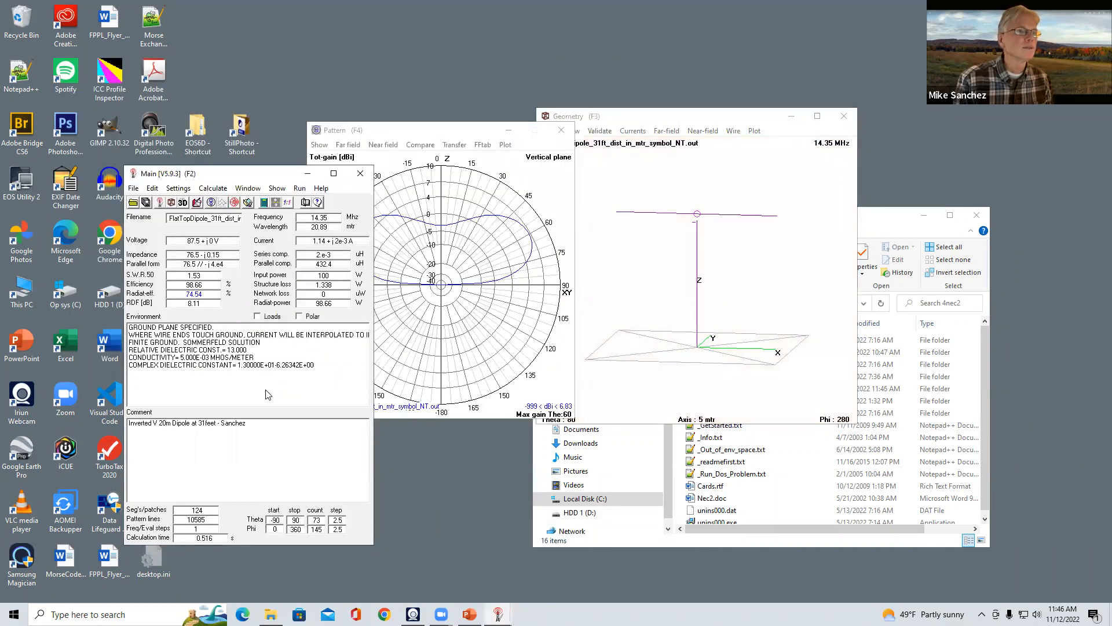
# Open the model's NEC input file, review its commented-out NT card, and set the freq symbol to 21.3
pyautogui.click(152, 188)
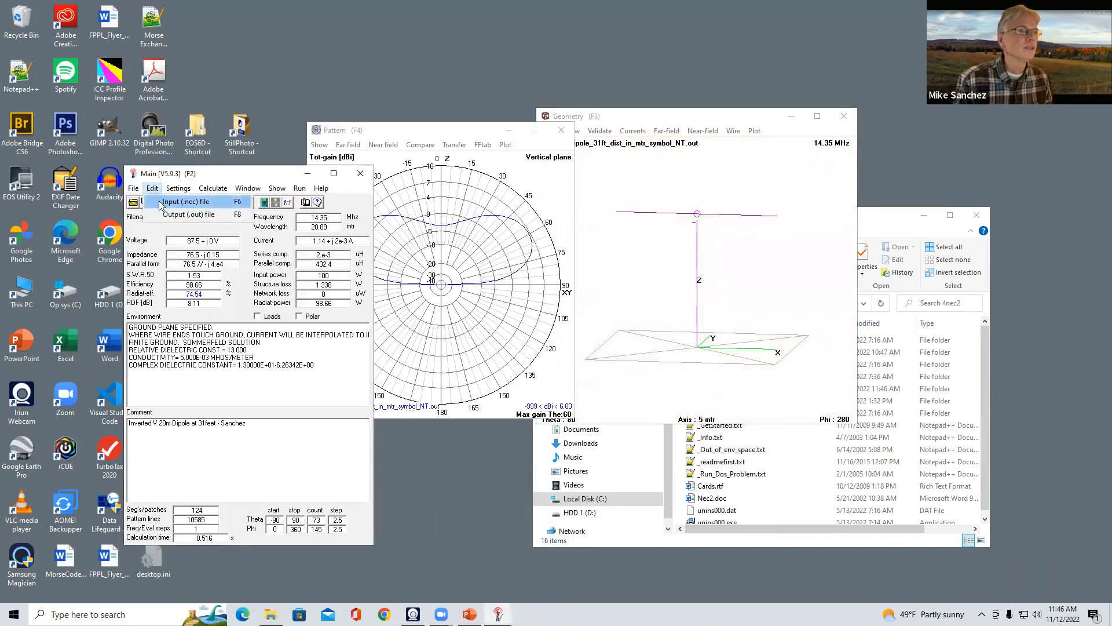
pyautogui.click(161, 203)
pyautogui.scroll(-2, 244, 371)
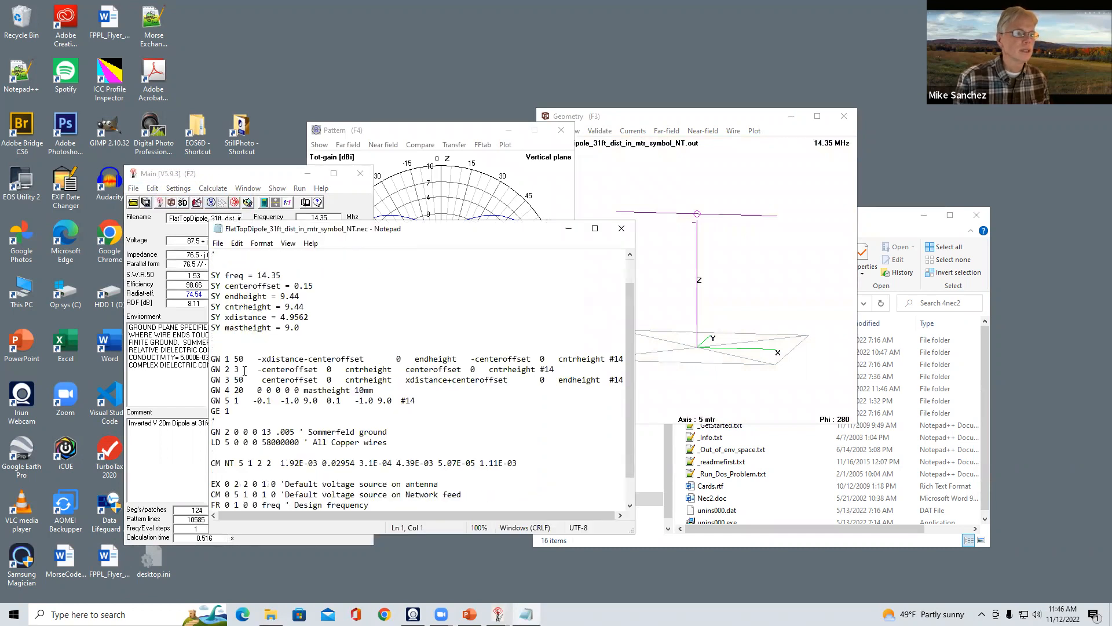
pyautogui.scroll(-1, 245, 371)
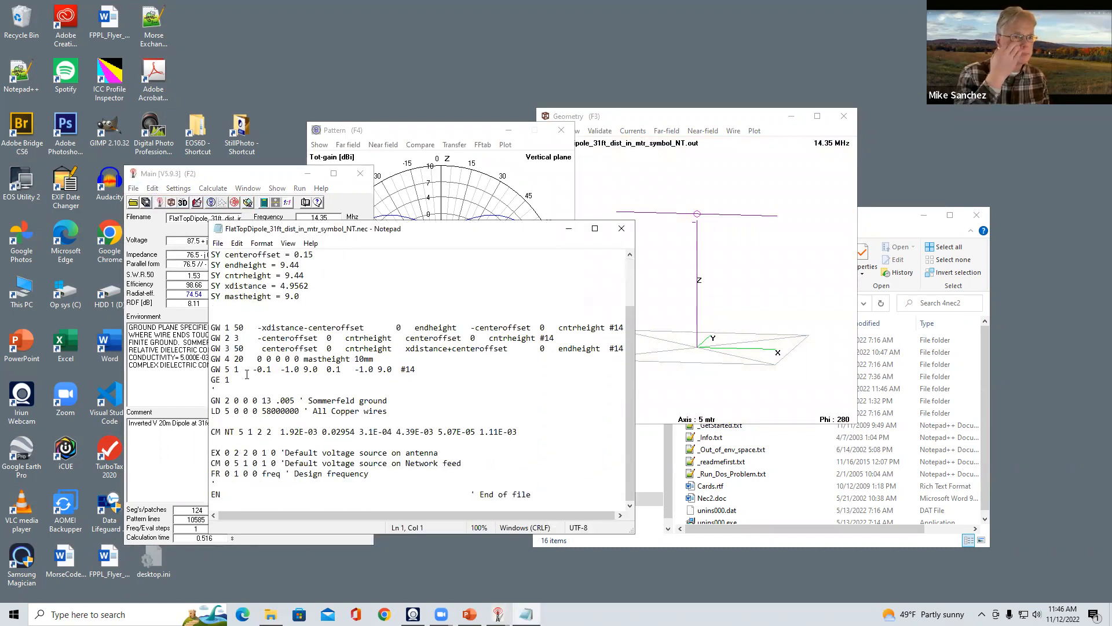
pyautogui.click(212, 433)
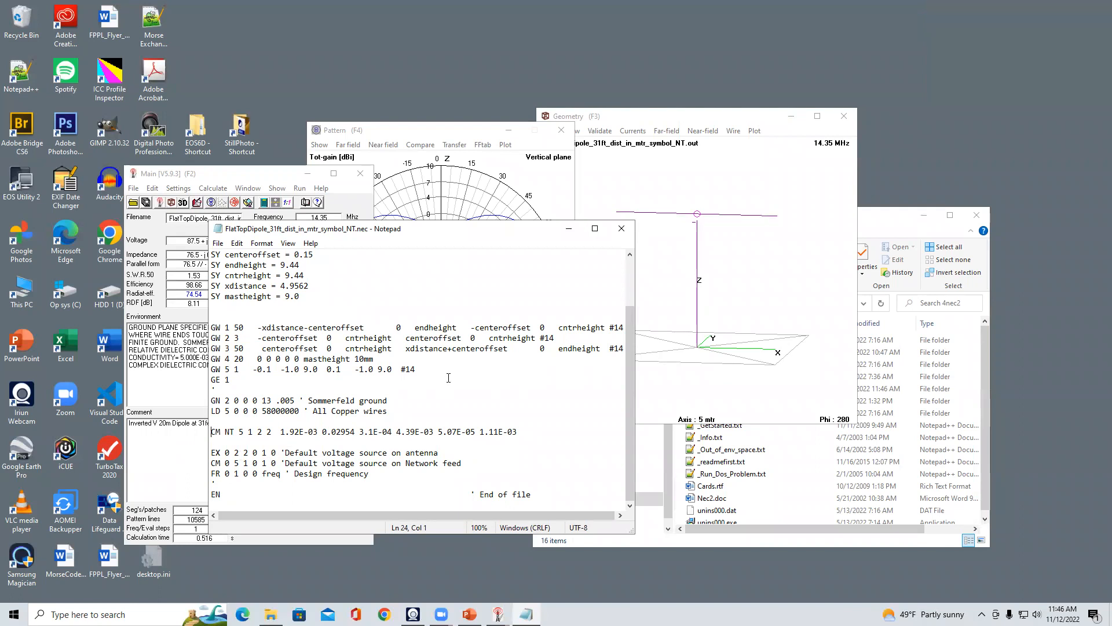
pyautogui.scroll(2, 378, 378)
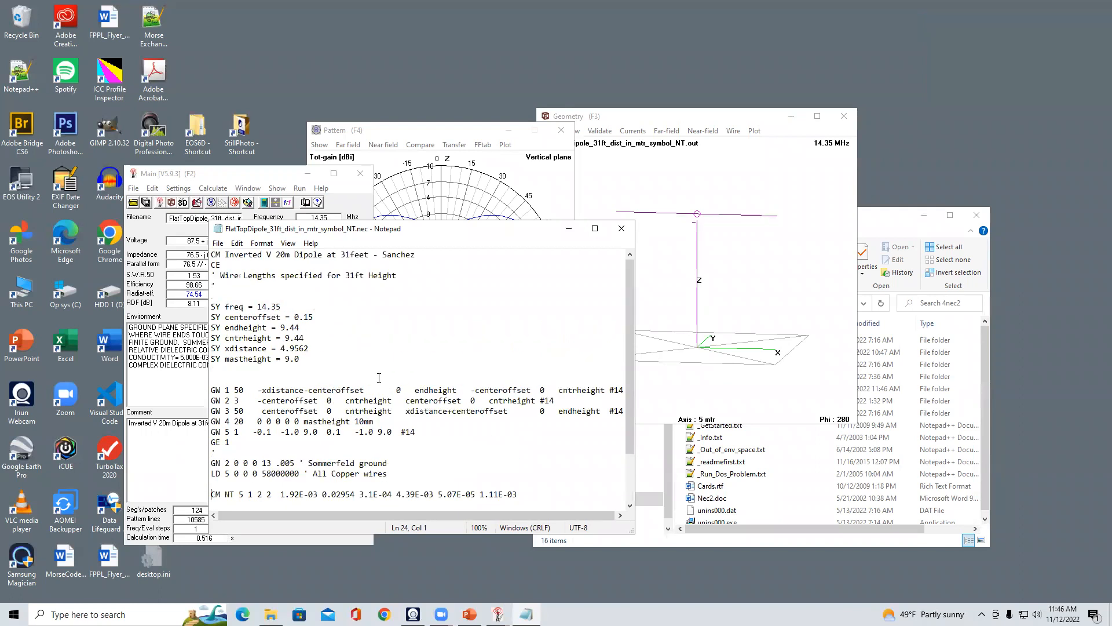
pyautogui.scroll(-2, 378, 376)
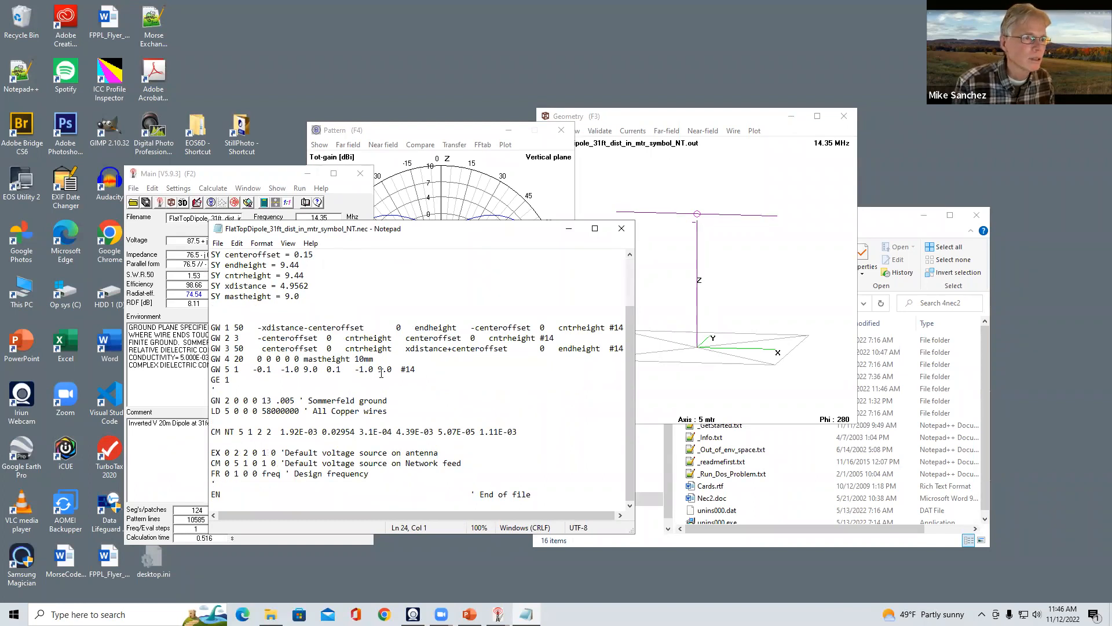
pyautogui.scroll(2, 381, 371)
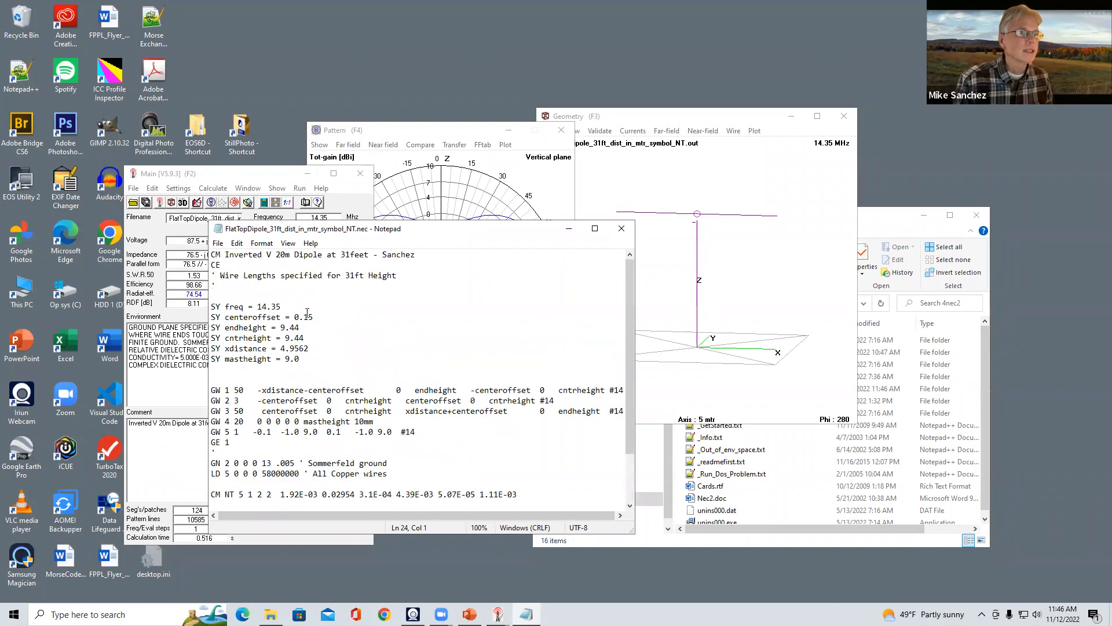
pyautogui.click(284, 306)
pyautogui.press('BackSpace')
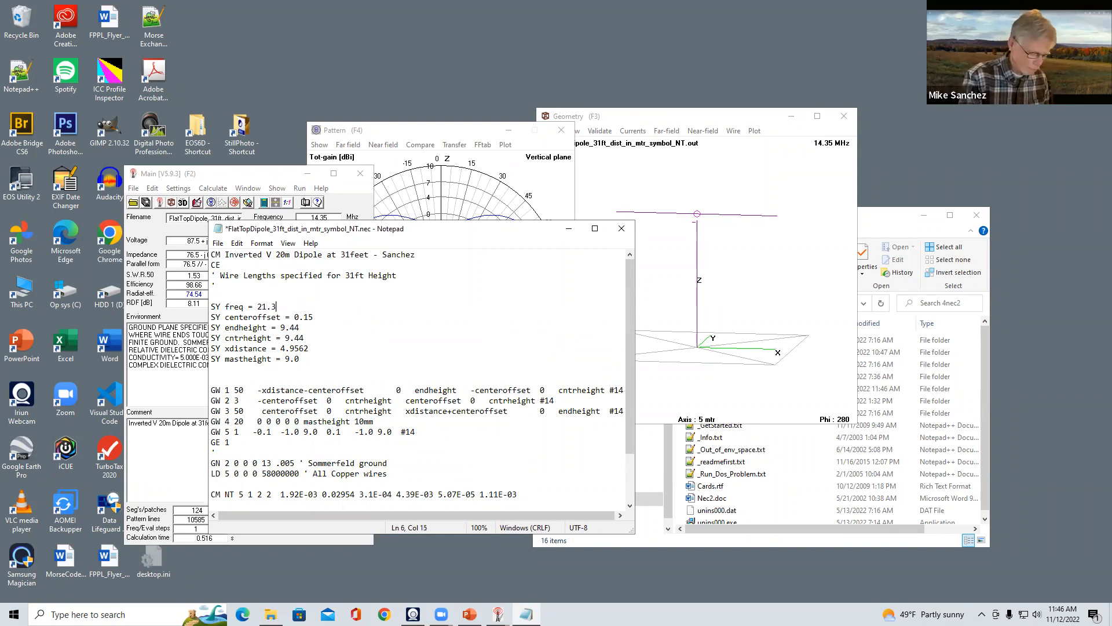
# Generate the dipole's full far-field pattern at 21.3 MHz
pyautogui.click(267, 176)
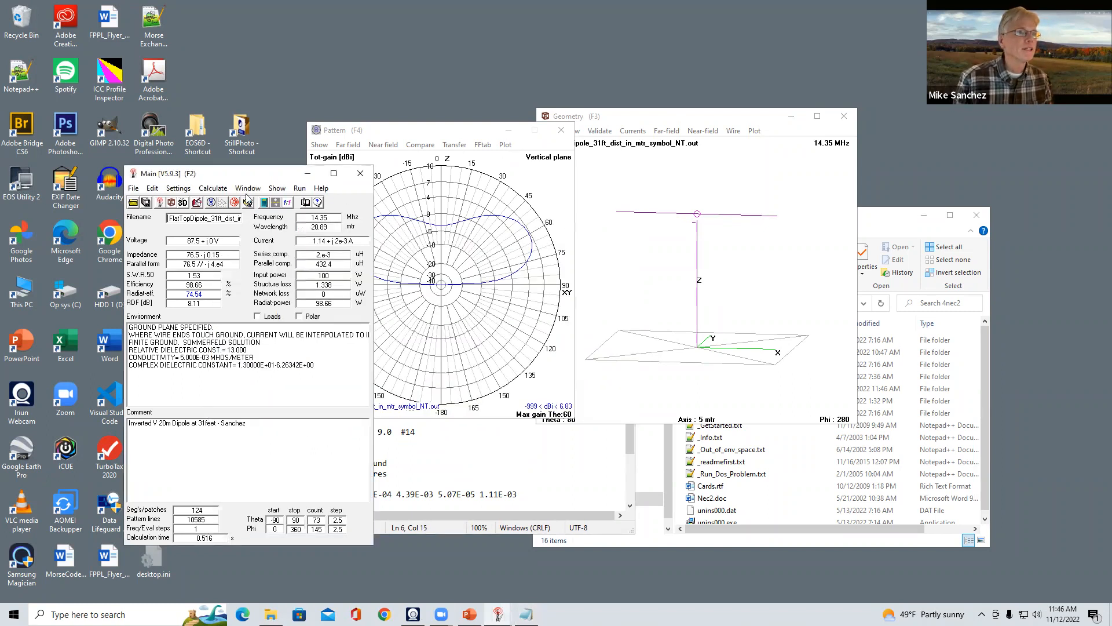
pyautogui.click(213, 188)
pyautogui.click(228, 200)
pyautogui.click(219, 189)
pyautogui.click(226, 200)
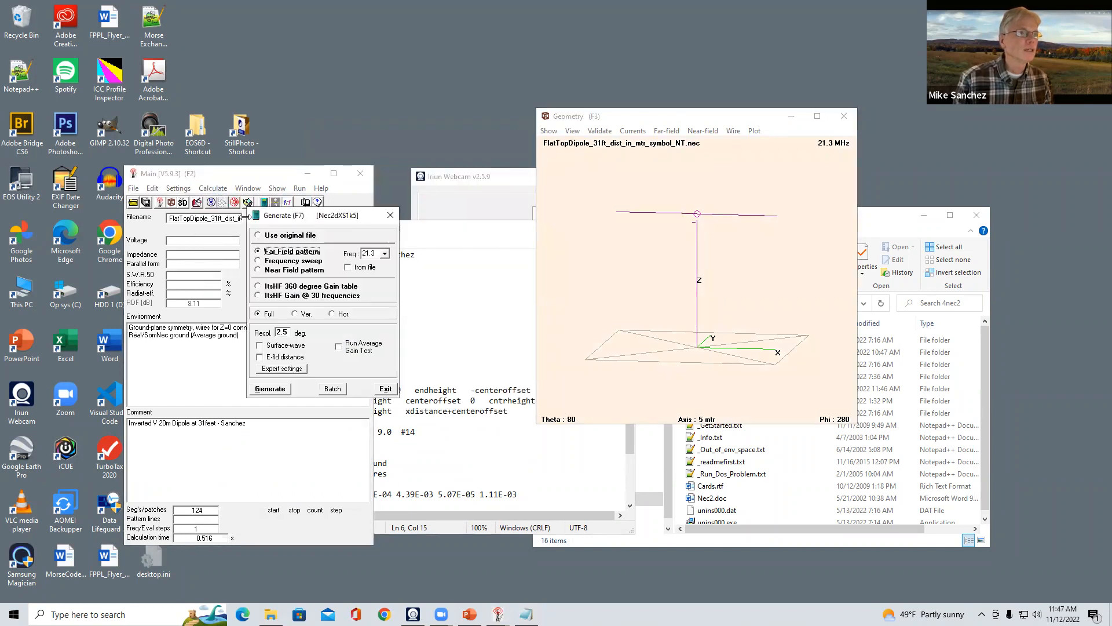
pyautogui.click(270, 388)
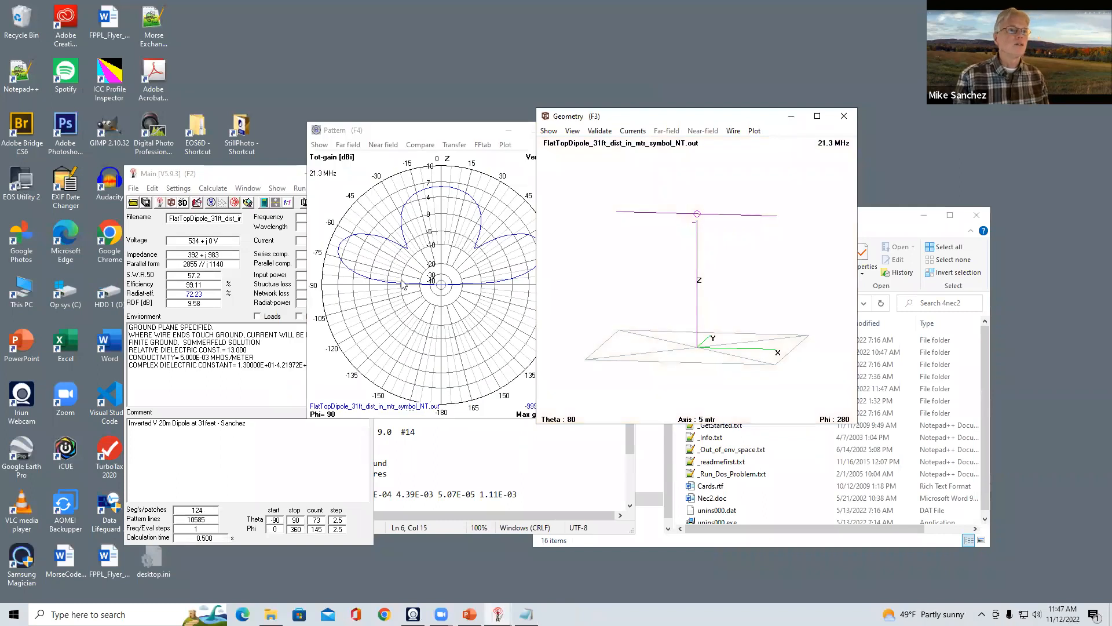
# Open the RLC matching calculator for the 21.3 MHz results and select the high-pass T network
pyautogui.click(230, 181)
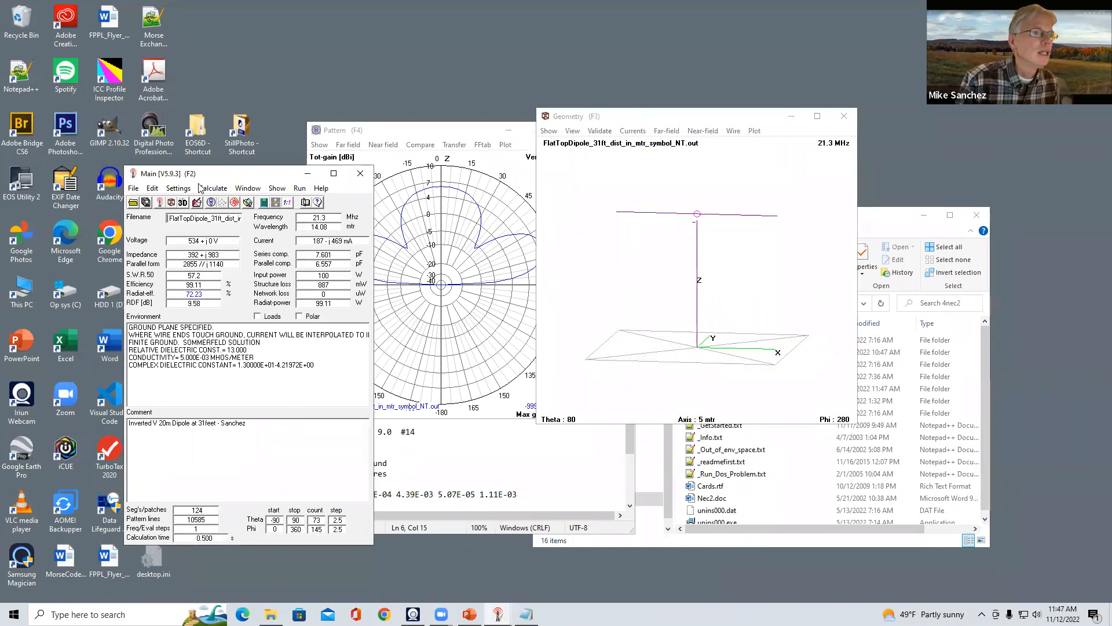
pyautogui.click(213, 188)
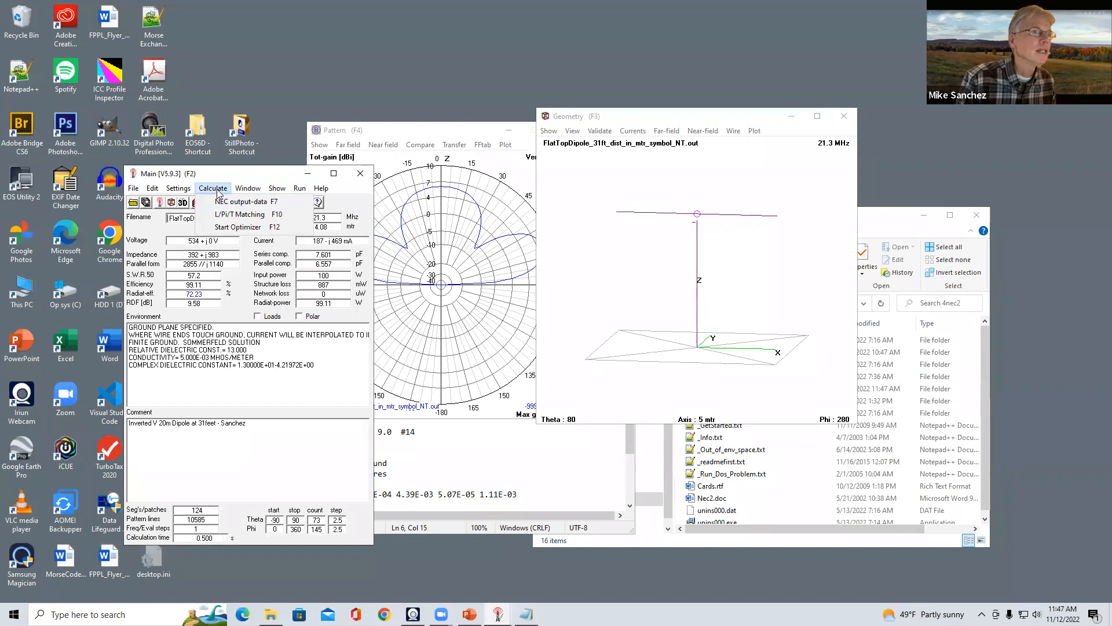
pyautogui.click(239, 215)
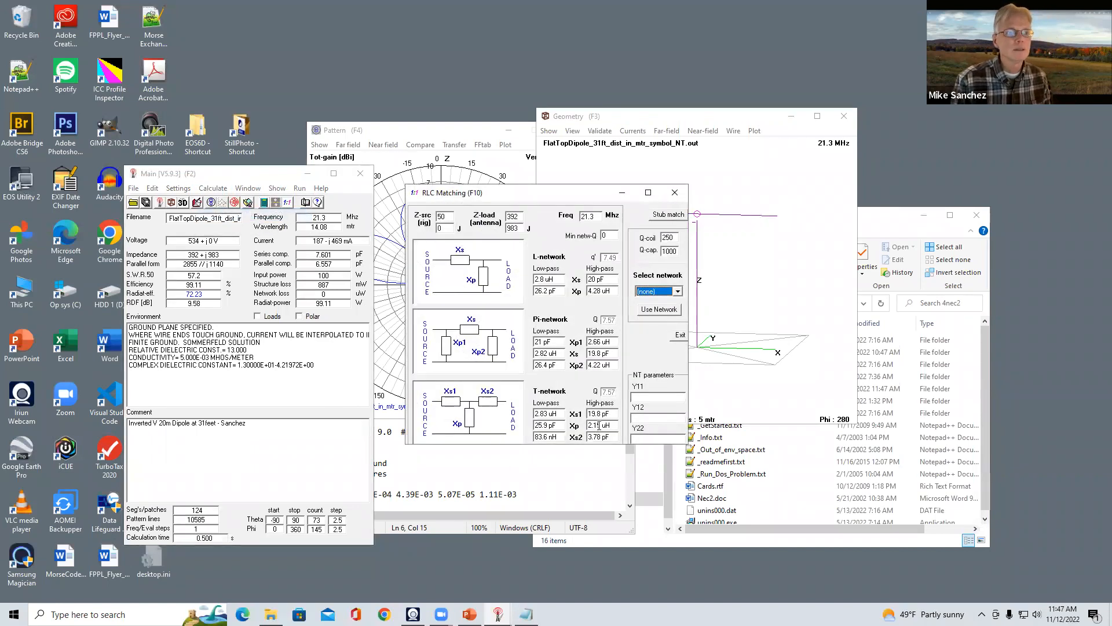
pyautogui.click(602, 415)
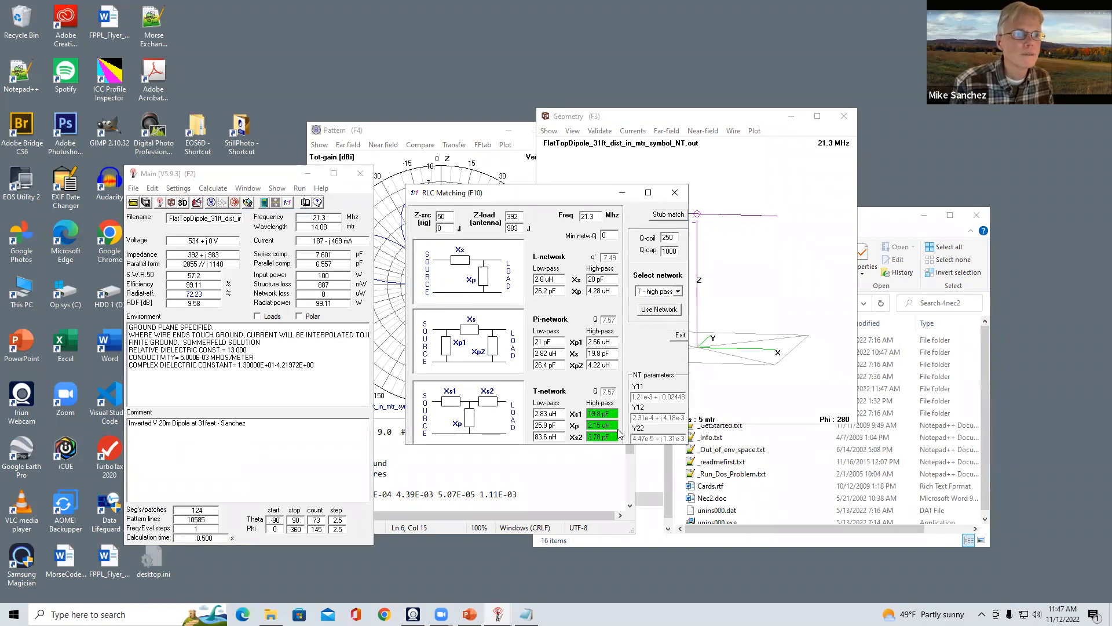
# Show the NEC file beside the calculator's NT parameters and go to the first admittance value on the NT card
pyautogui.click(153, 189)
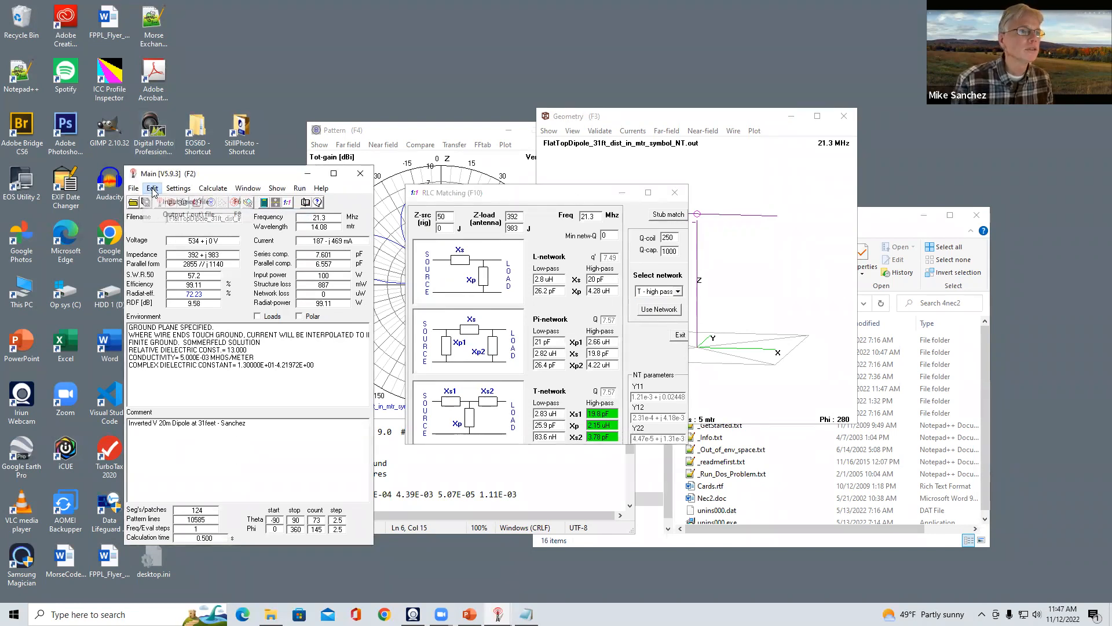
pyautogui.click(174, 202)
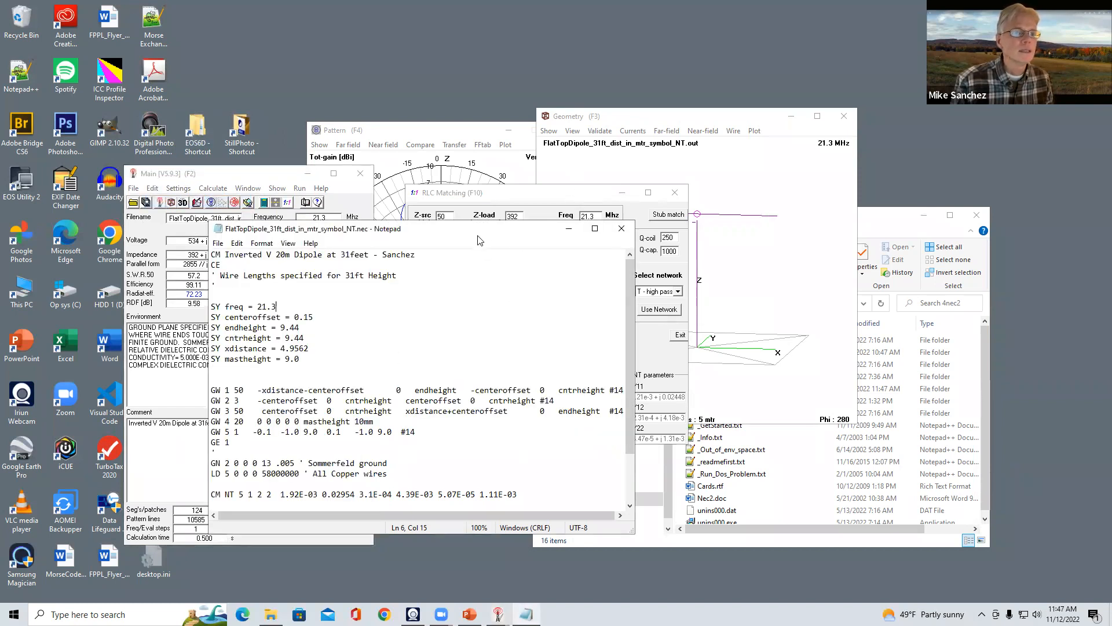
pyautogui.moveTo(478, 231); pyautogui.dragTo(387, 229)
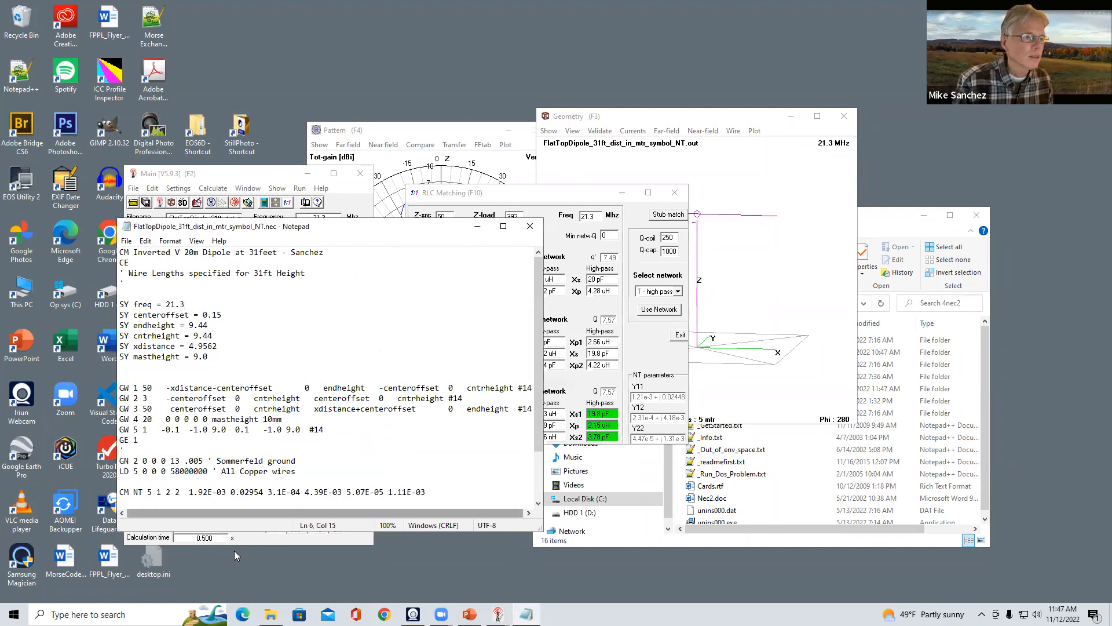
pyautogui.click(226, 493)
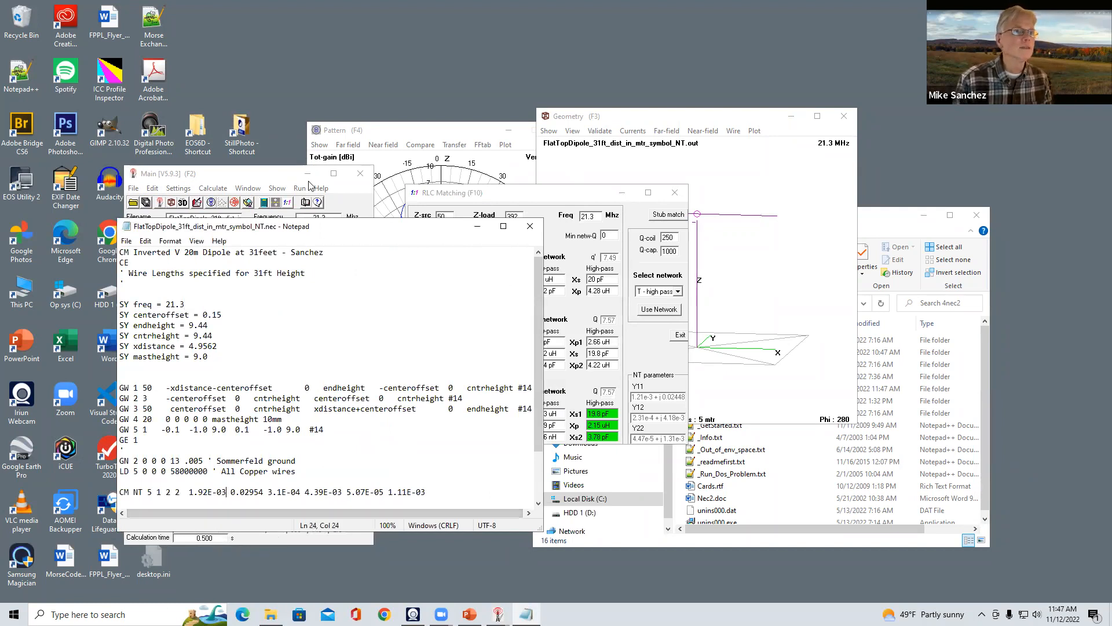
# Try to apply the selected high-pass T network and generate the far-field pattern at 21.3 MHz
pyautogui.click(283, 181)
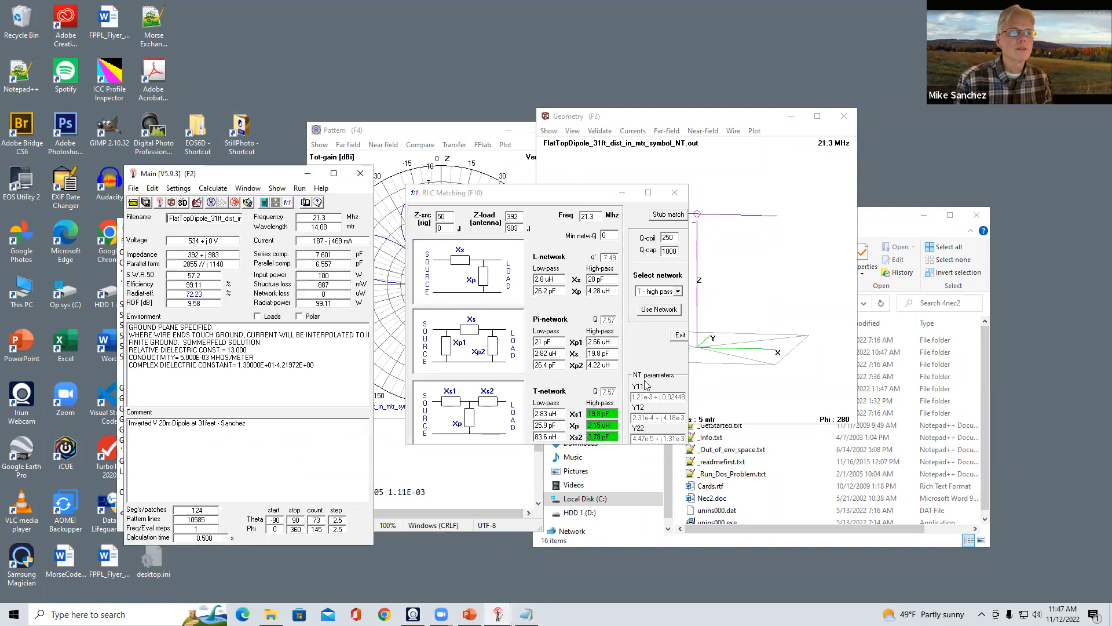
pyautogui.click(670, 317)
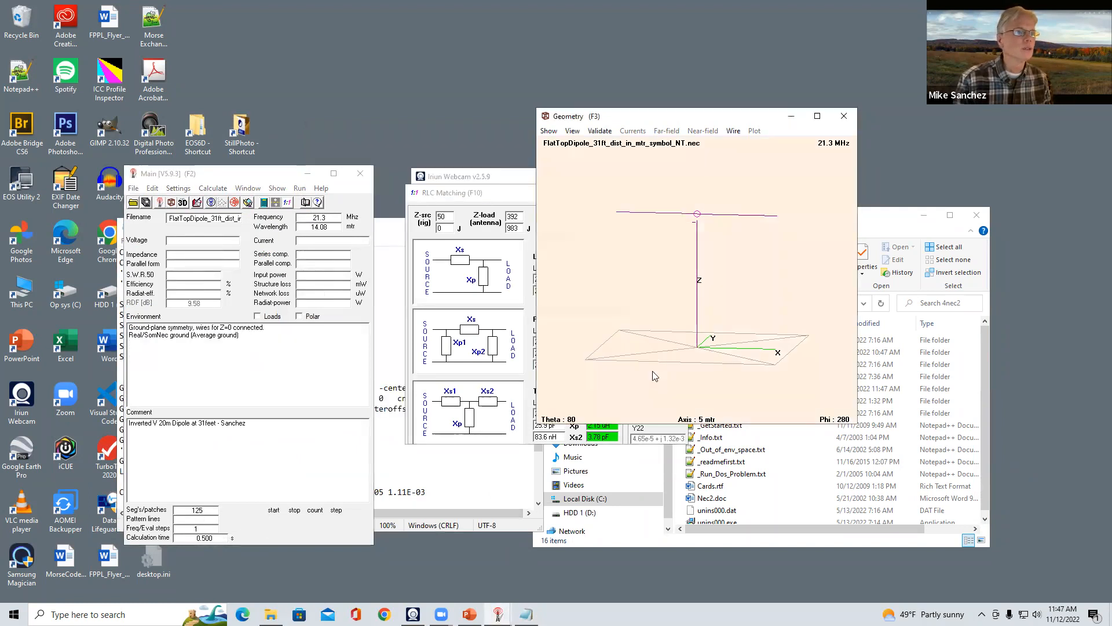
pyautogui.click(210, 187)
pyautogui.click(216, 203)
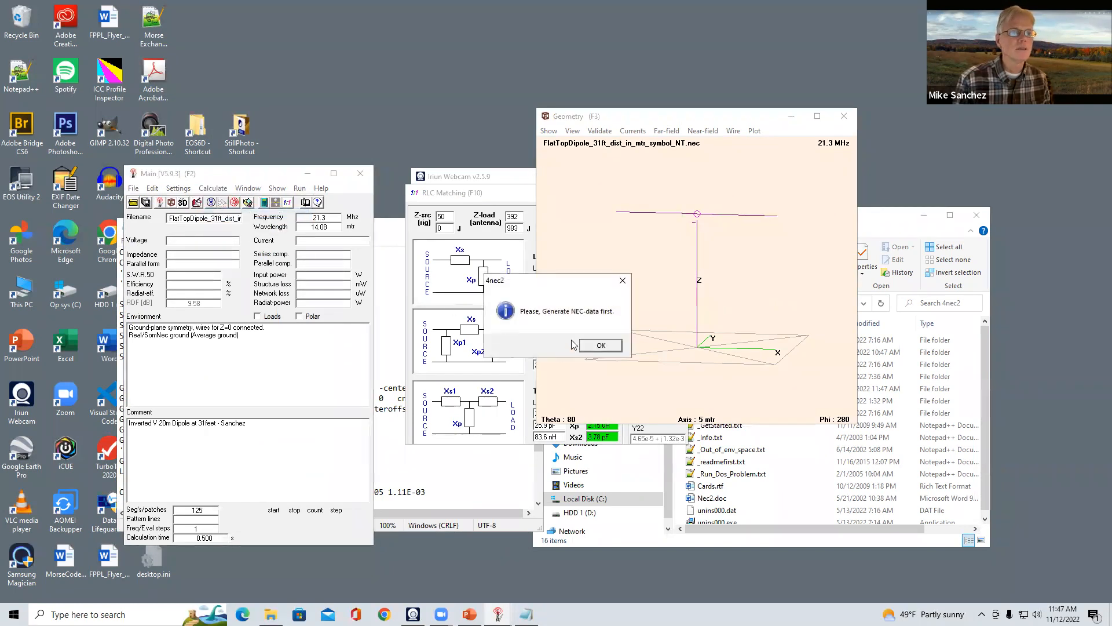
pyautogui.click(597, 346)
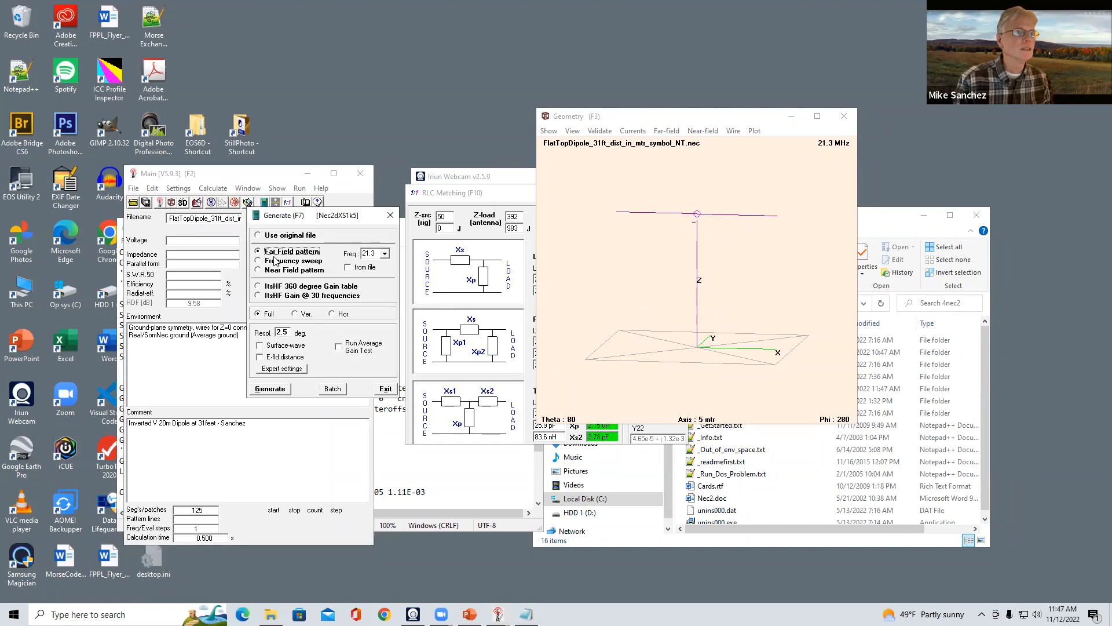
pyautogui.click(278, 390)
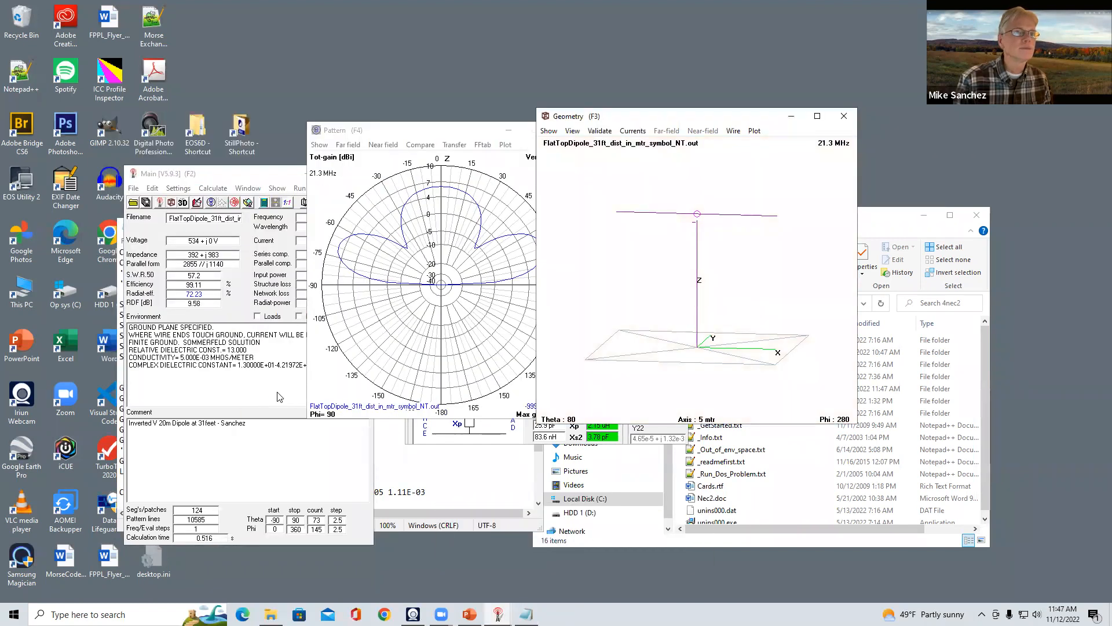
# Reopen the RLC matching calculator, apply the high-pass T network, and generate the matched far-field pattern
pyautogui.click(226, 181)
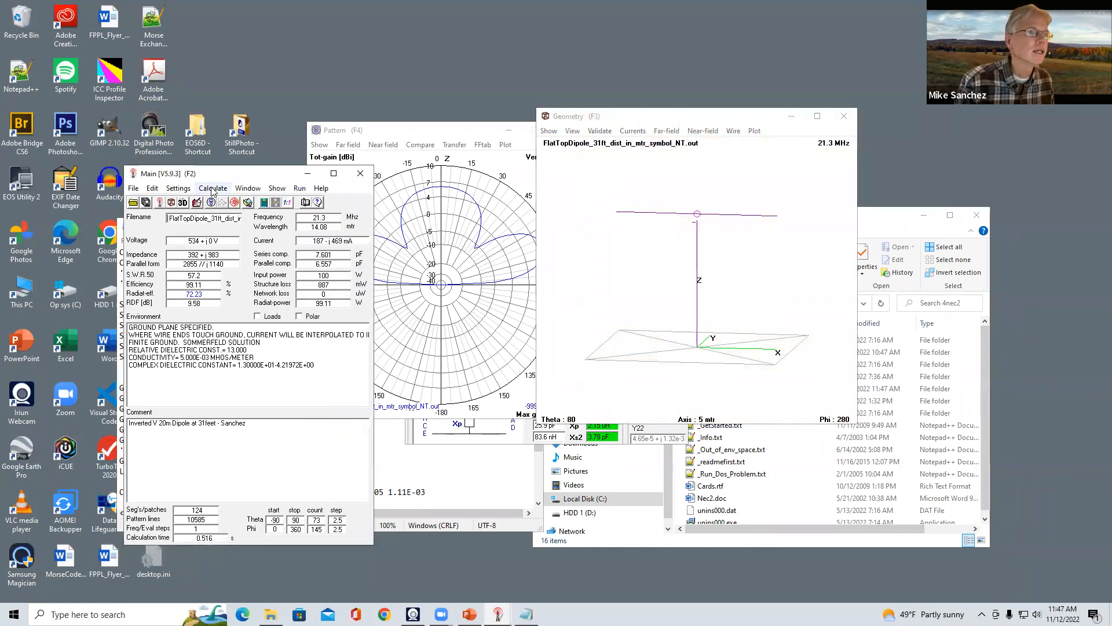
pyautogui.click(213, 190)
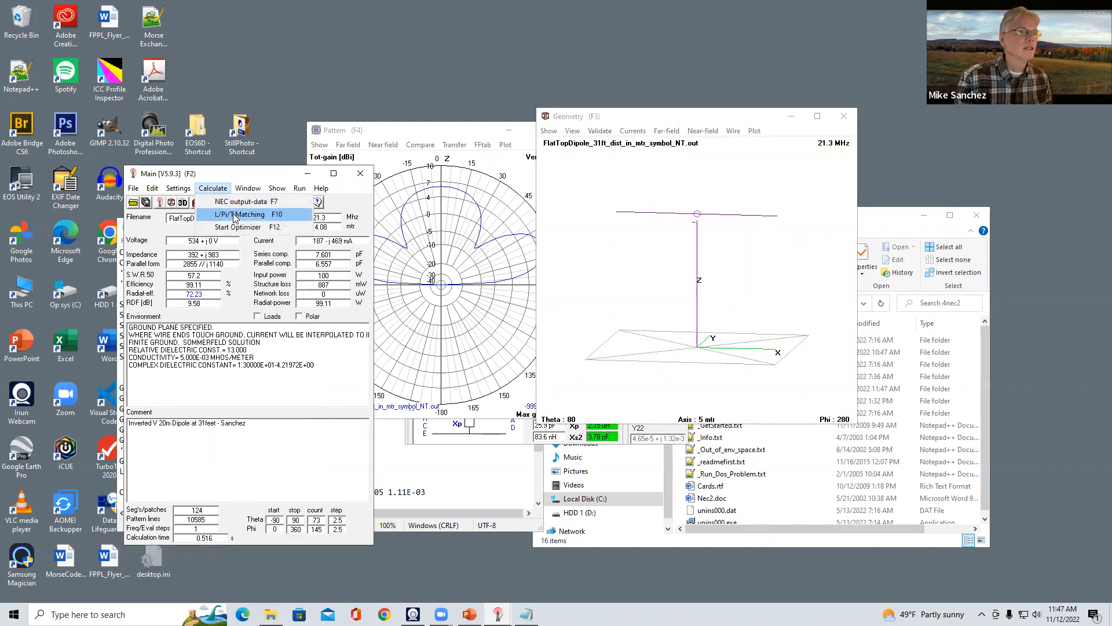
pyautogui.click(235, 216)
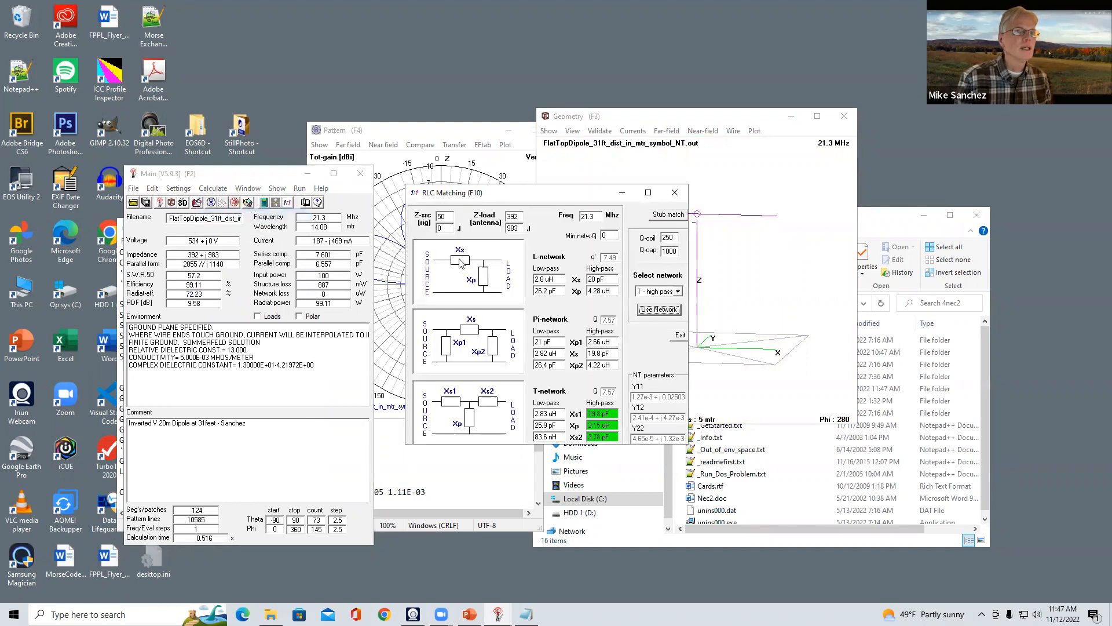
pyautogui.click(659, 309)
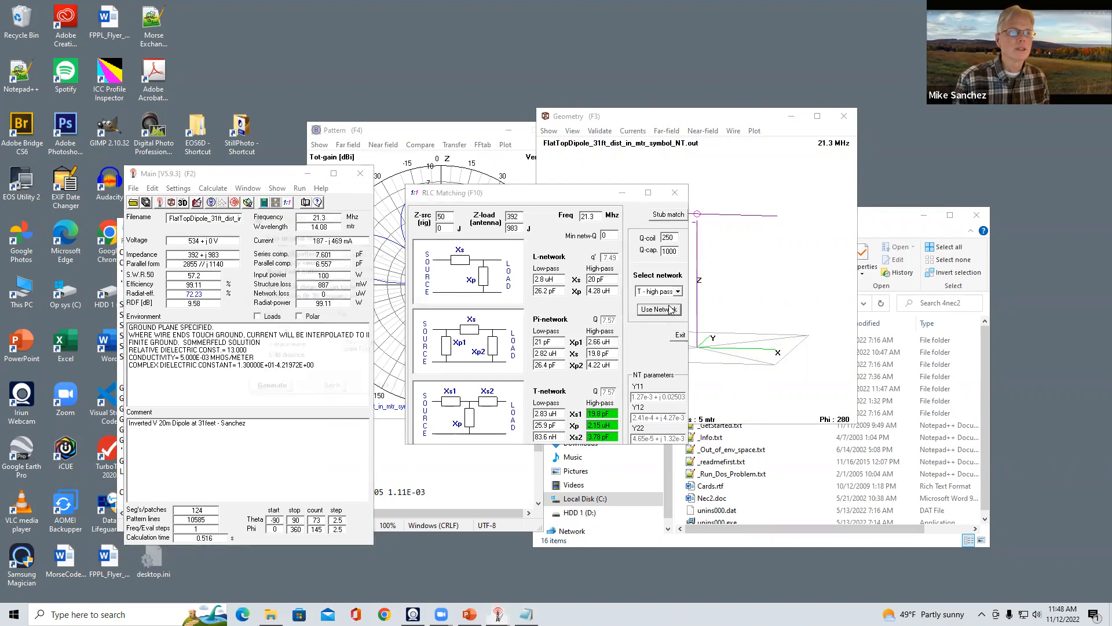
pyautogui.click(270, 389)
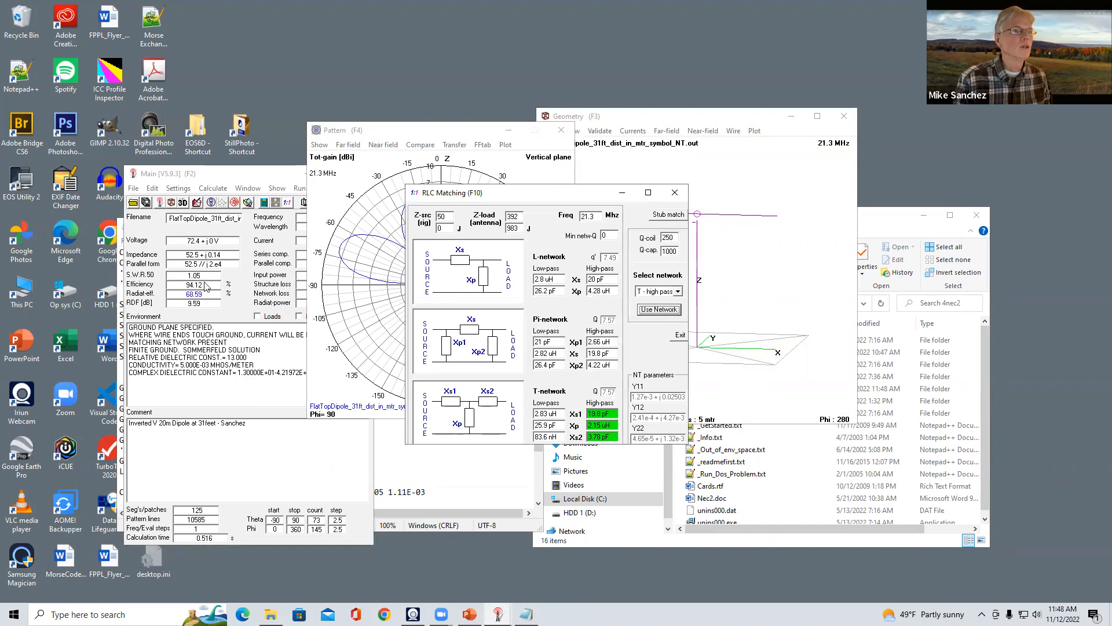
# Move the main window aside and bring the NEC file forward, keeping the calculator's NT parameters in view
pyautogui.click(253, 176)
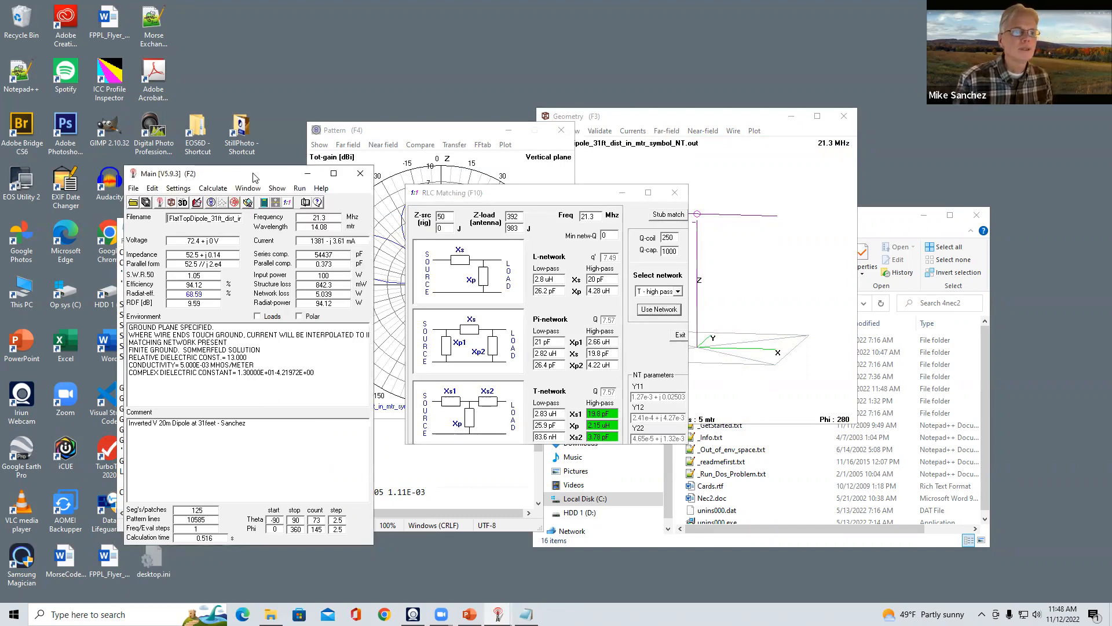
pyautogui.moveTo(253, 177); pyautogui.dragTo(421, 53)
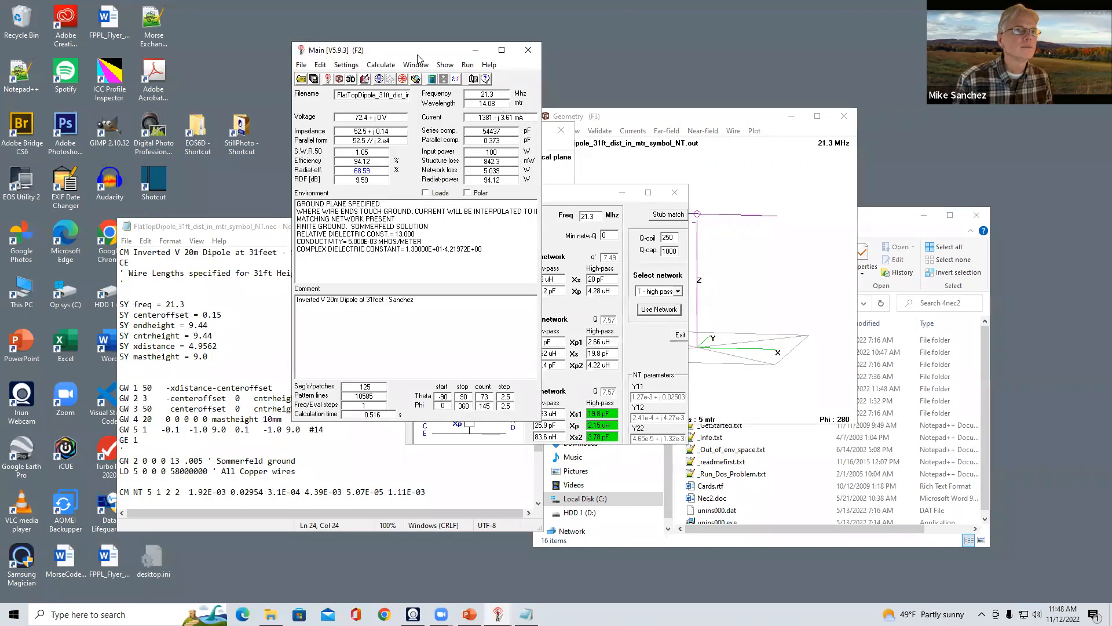
pyautogui.click(213, 227)
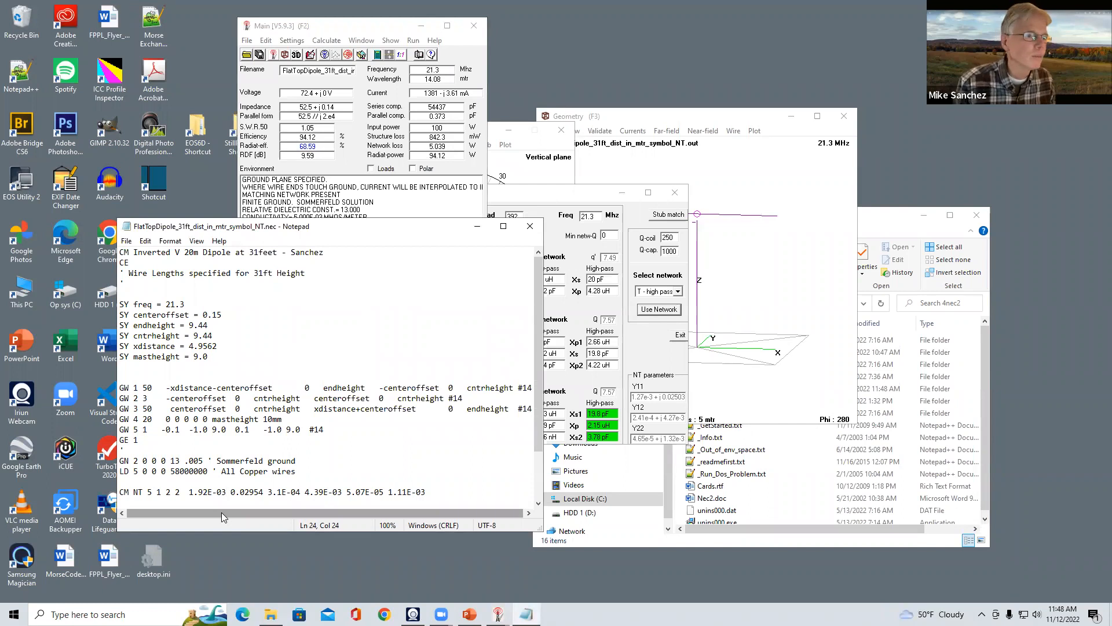
# Set the NT card's first admittance value, the real part of Y11, to 1.27E-03
pyautogui.press('BackSpace')
pyautogui.press('BackSpace')
pyautogui.press('BackSpace')
pyautogui.press('BackSpace')
pyautogui.press('BackSpace')
pyautogui.press('BackSpace')
pyautogui.press('BackSpace')
pyautogui.press('BackSpace')
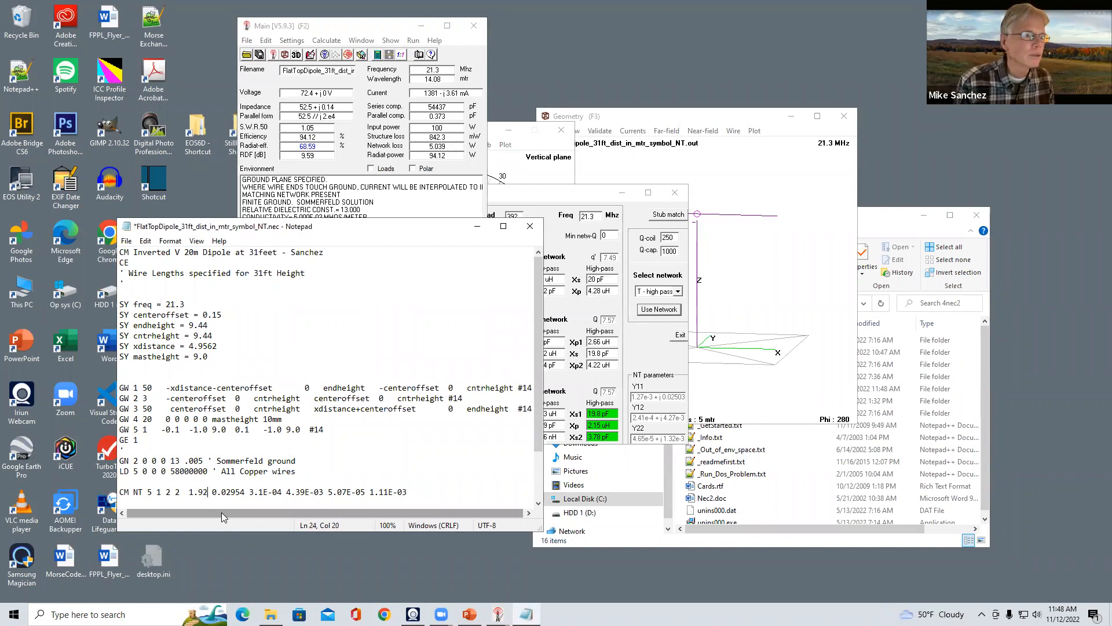
pyautogui.write('1.27E-03')
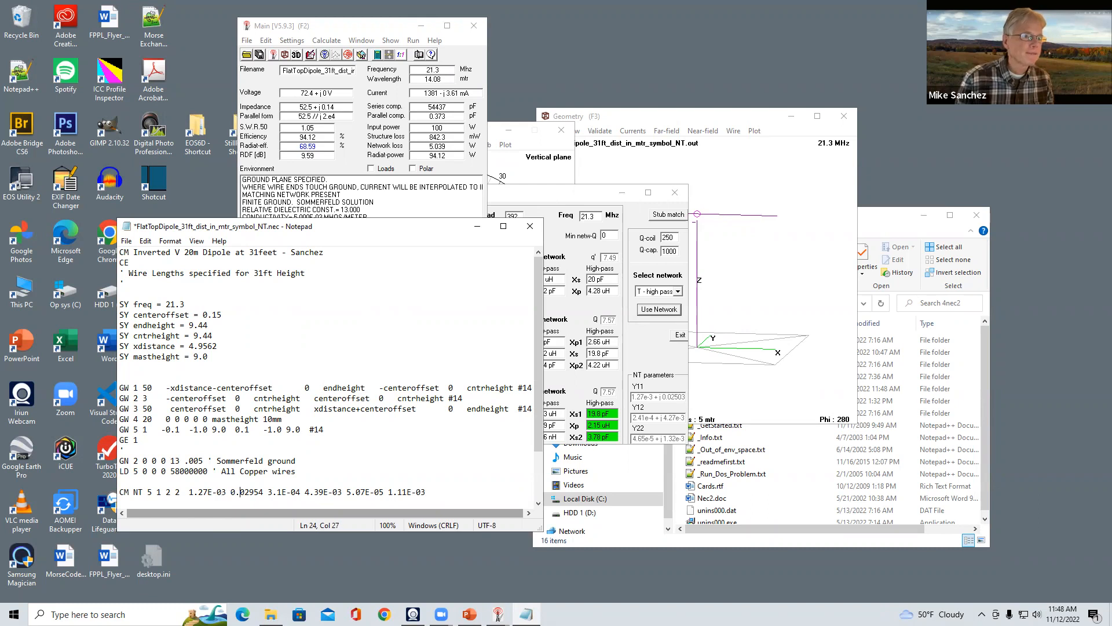
# Set the imaginary part of Y11 on the NT card to 0.02503
pyautogui.press('BackSpace')
pyautogui.press('BackSpace')
pyautogui.press('BackSpace')
pyautogui.press('BackSpace')
pyautogui.press('BackSpace')
pyautogui.press('BackSpace')
pyautogui.press('BackSpace')
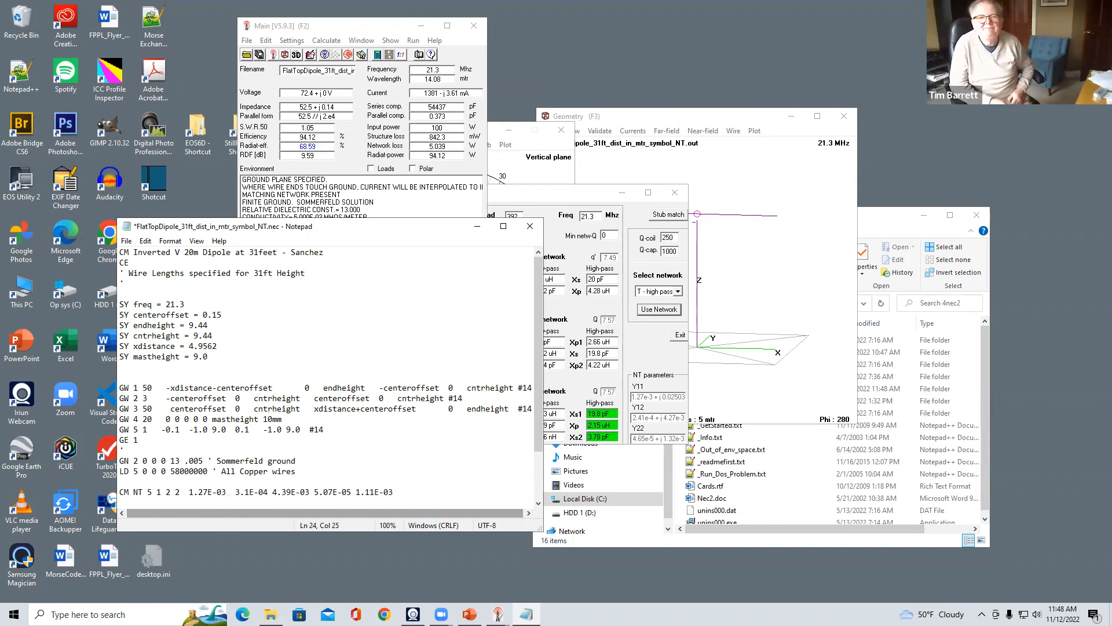
pyautogui.write('0.0')
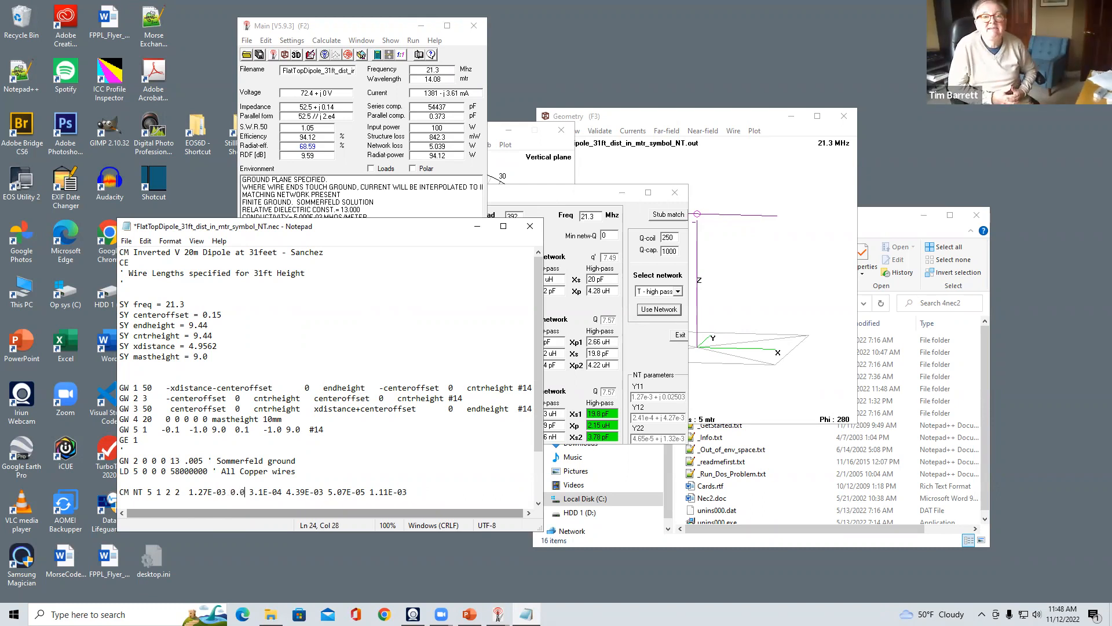
pyautogui.write('2503')
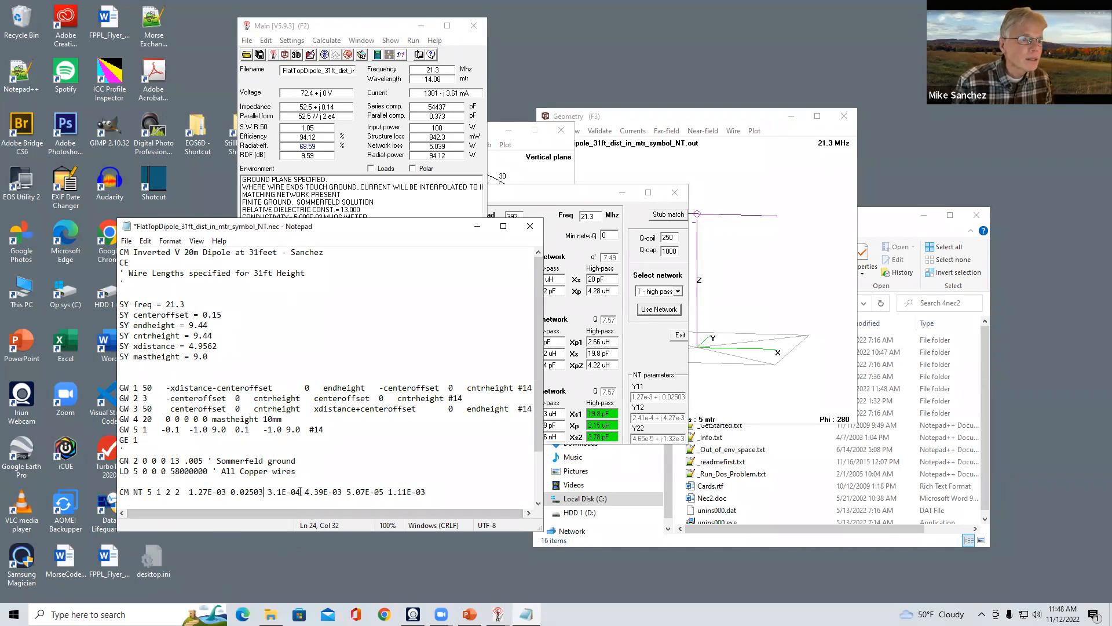
# Set the real part of Y12 on the NT card to 2.41E-04
pyautogui.press('BackSpace')
pyautogui.press('BackSpace')
pyautogui.press('BackSpace')
pyautogui.press('BackSpace')
pyautogui.press('BackSpace')
pyautogui.press('BackSpace')
pyautogui.press('BackSpace')
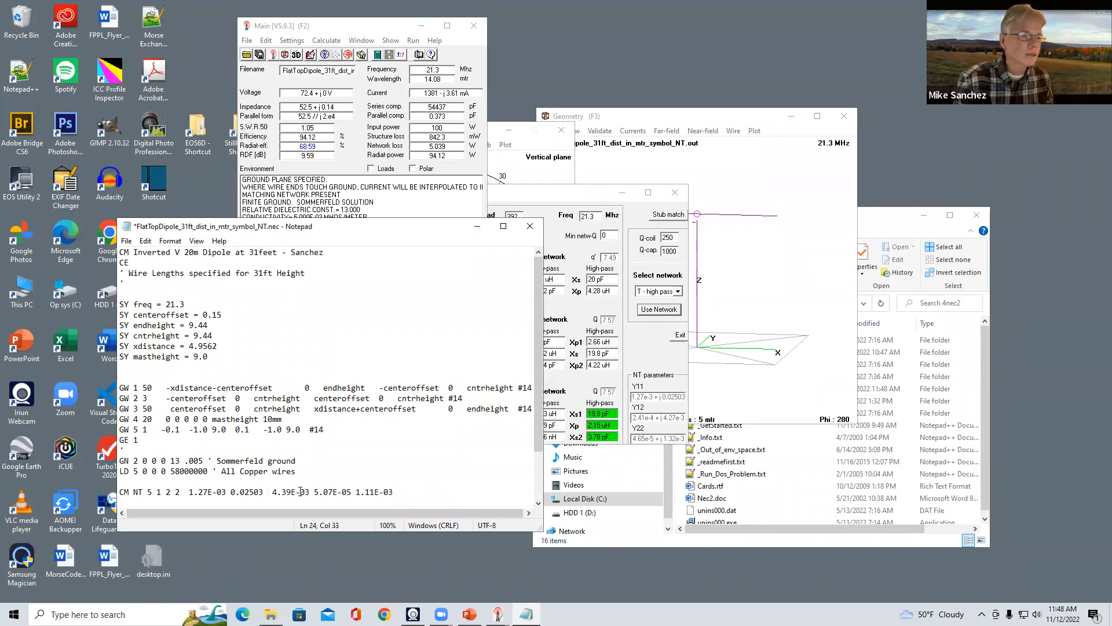
pyautogui.write('2.41')
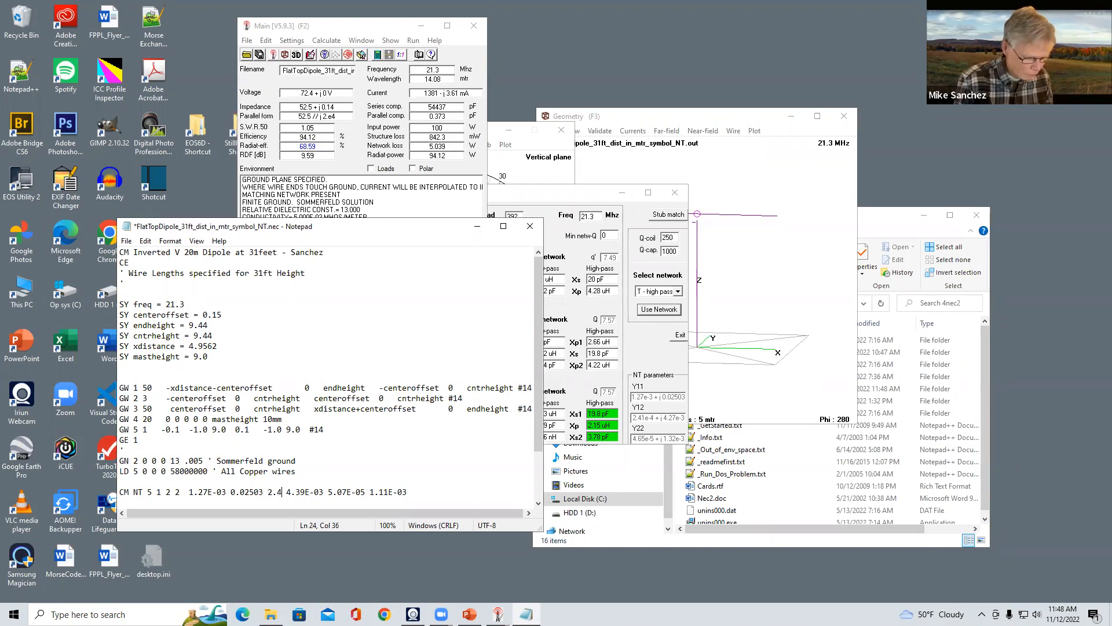
pyautogui.write('E-04')
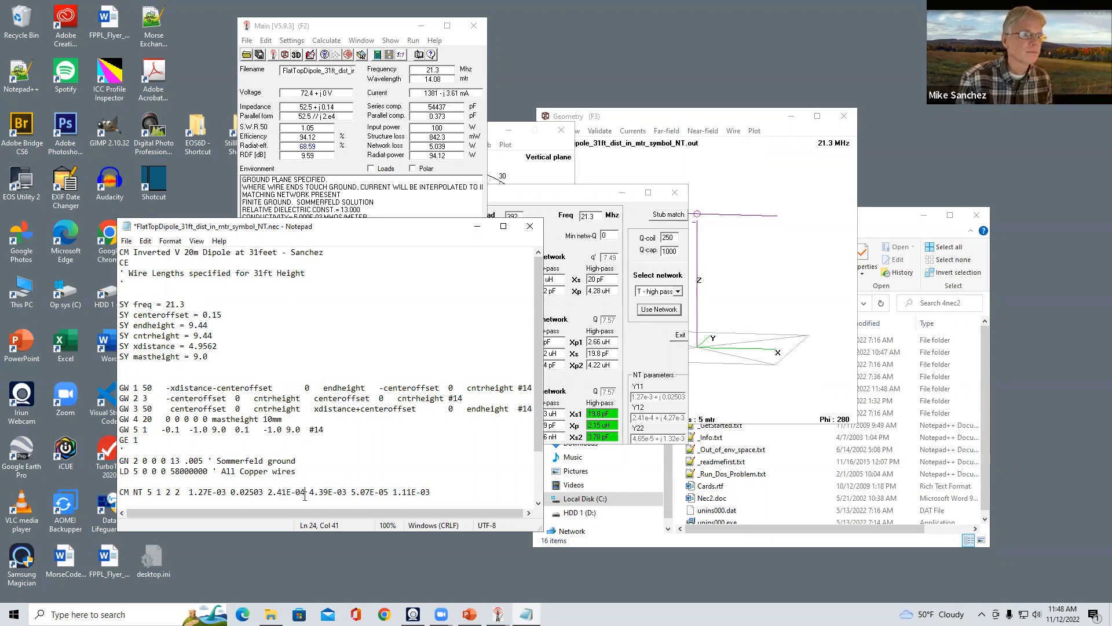
# Set the imaginary part of Y12 on the NT card to 4.27E-03
pyautogui.press('BackSpace')
pyautogui.press('BackSpace')
pyautogui.press('BackSpace')
pyautogui.press('BackSpace')
pyautogui.press('BackSpace')
pyautogui.press('BackSpace')
pyautogui.press('BackSpace')
pyautogui.press('BackSpace')
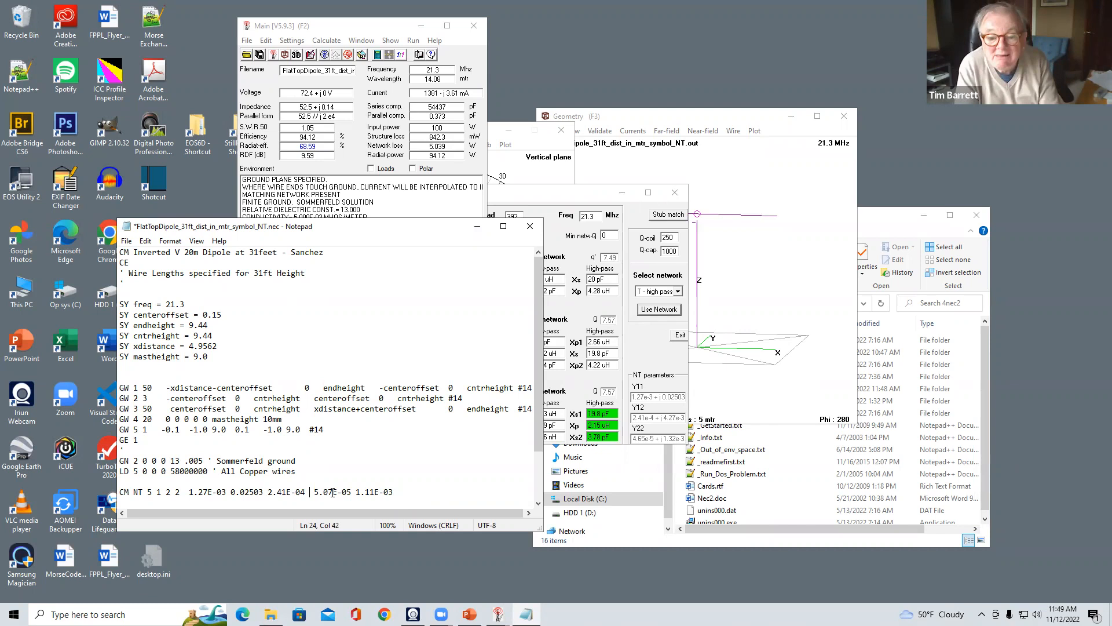
pyautogui.write('4.27')
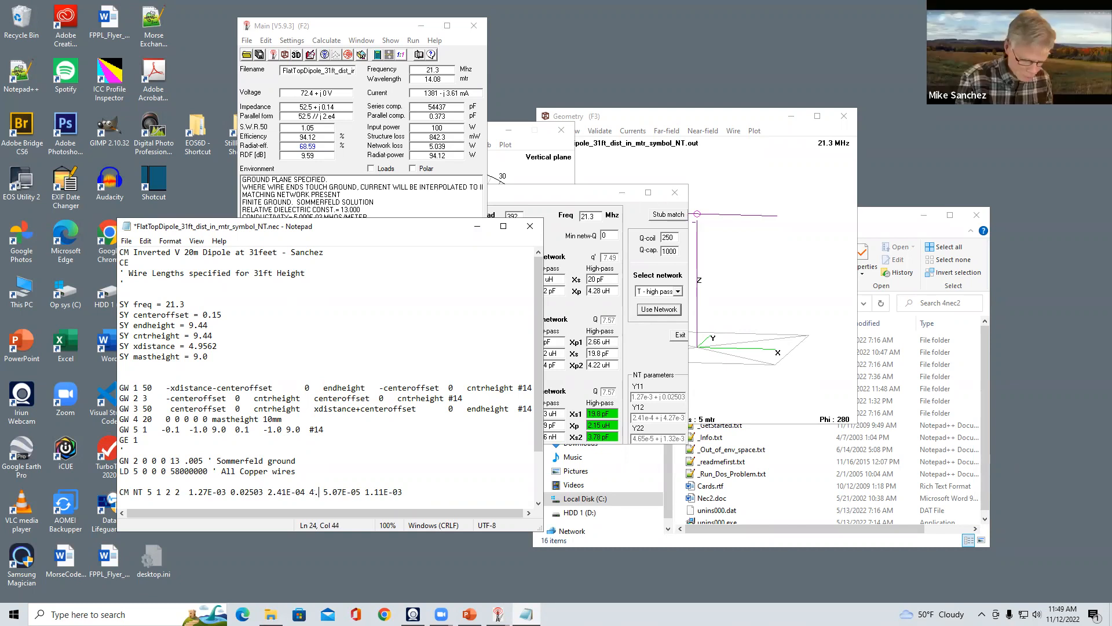
pyautogui.write('E-03')
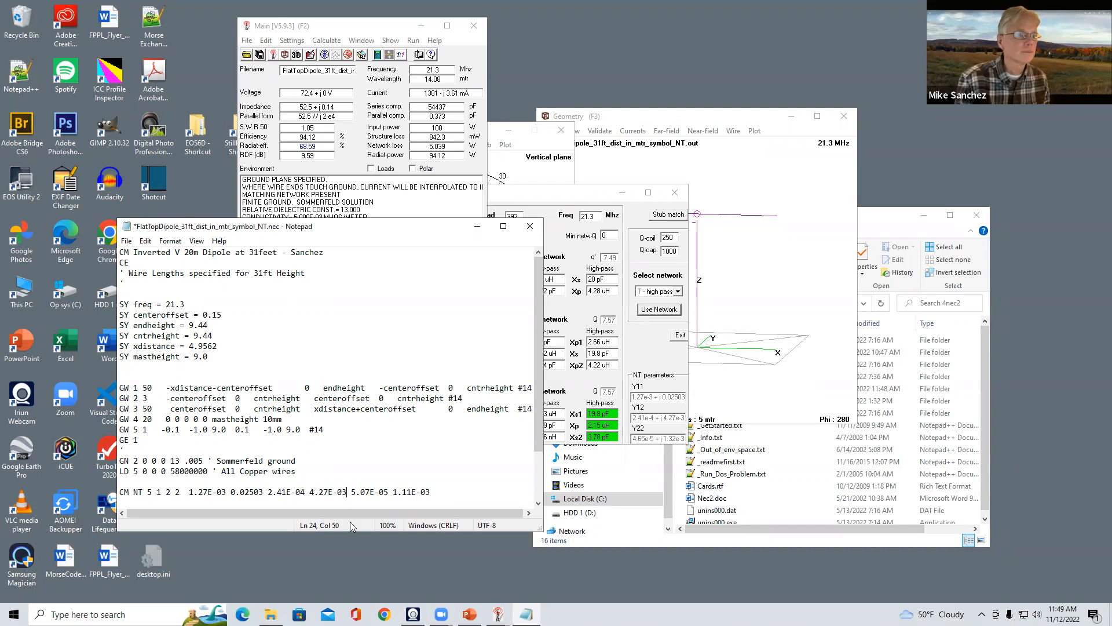
# Set the real part of Y22 on the NT card to 4.65E-05
pyautogui.click(386, 492)
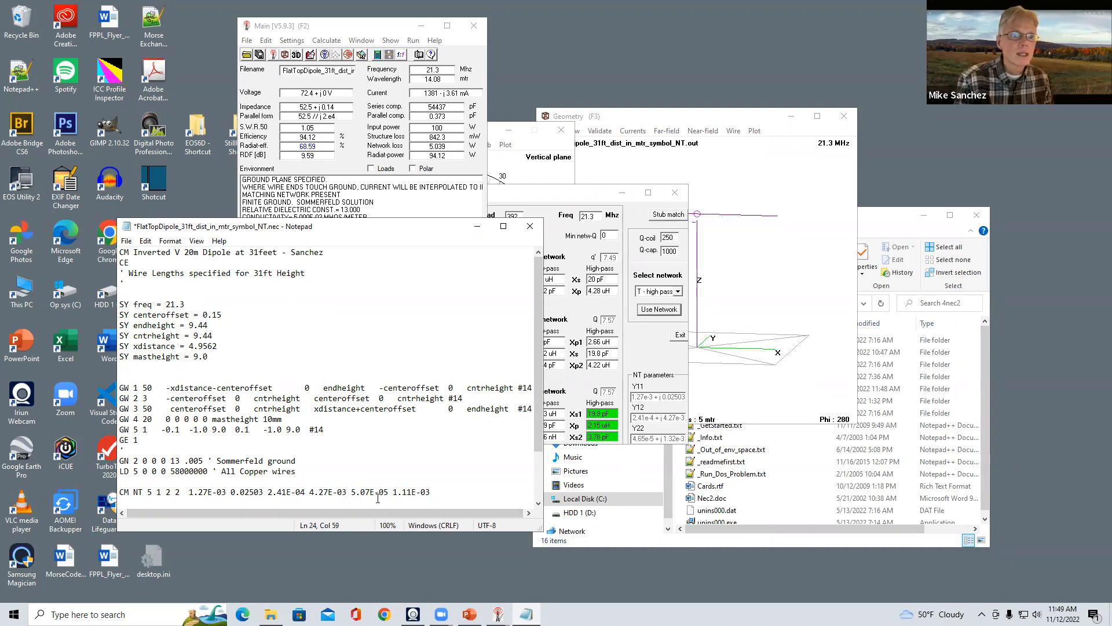
pyautogui.press('BackSpace')
pyautogui.press('BackSpace')
pyautogui.press('BackSpace')
pyautogui.press('BackSpace')
pyautogui.press('BackSpace')
pyautogui.press('BackSpace')
pyautogui.press('BackSpace')
pyautogui.press('BackSpace')
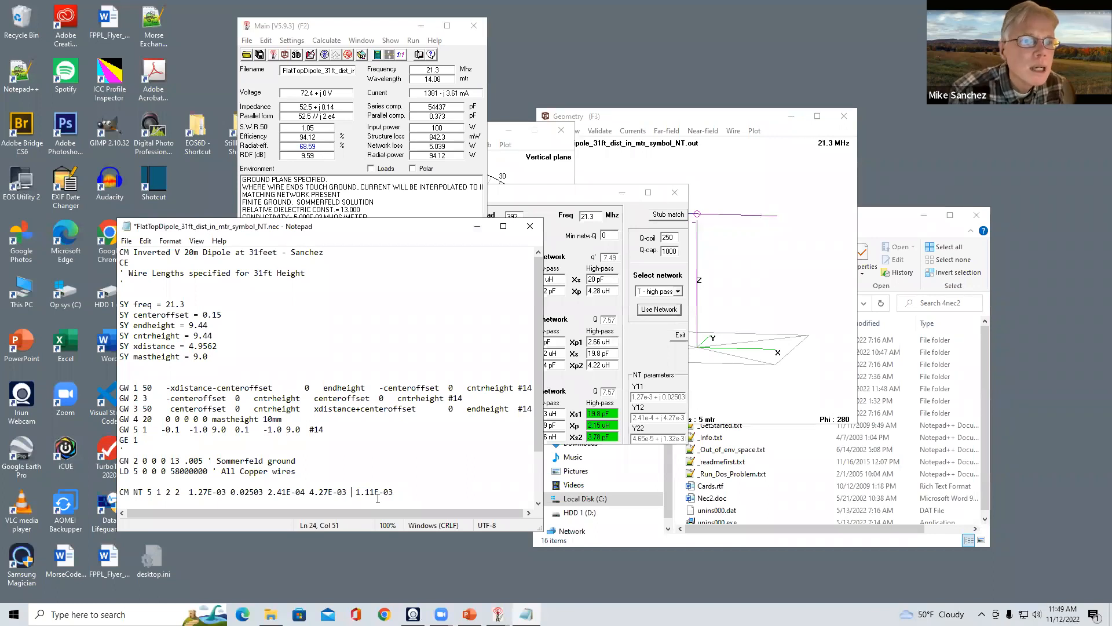
pyautogui.write('4')
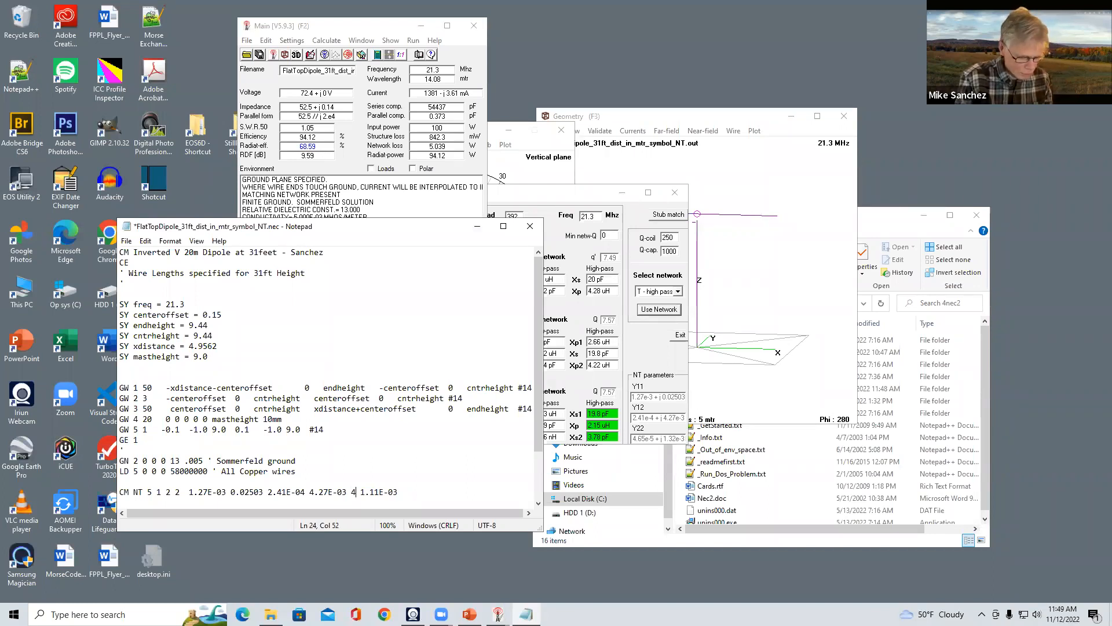
pyautogui.write('.65')
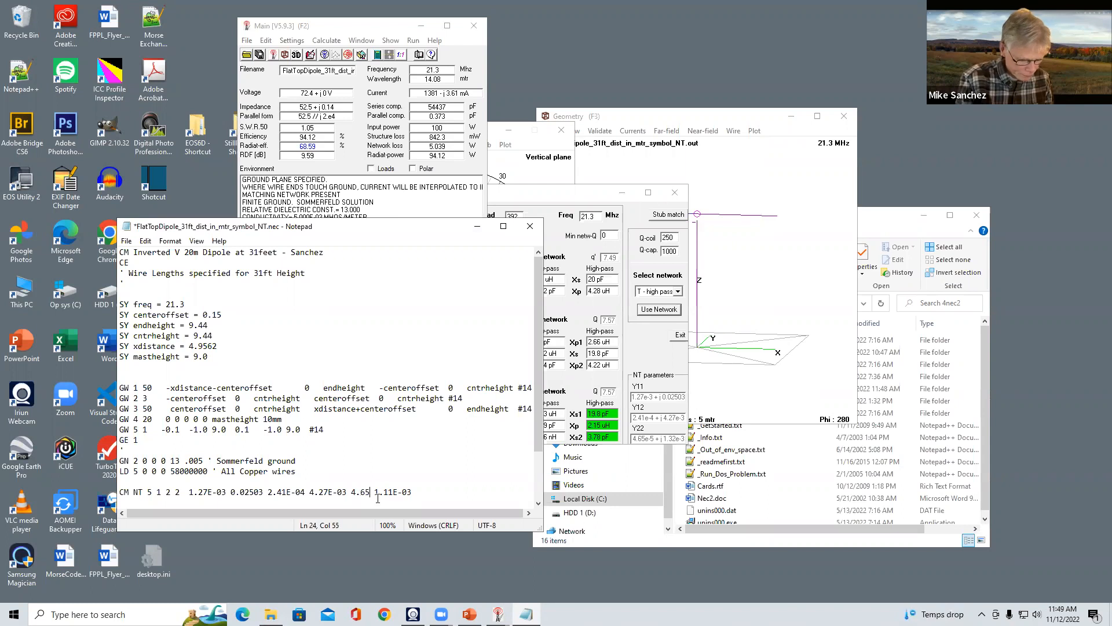
pyautogui.write('E-05')
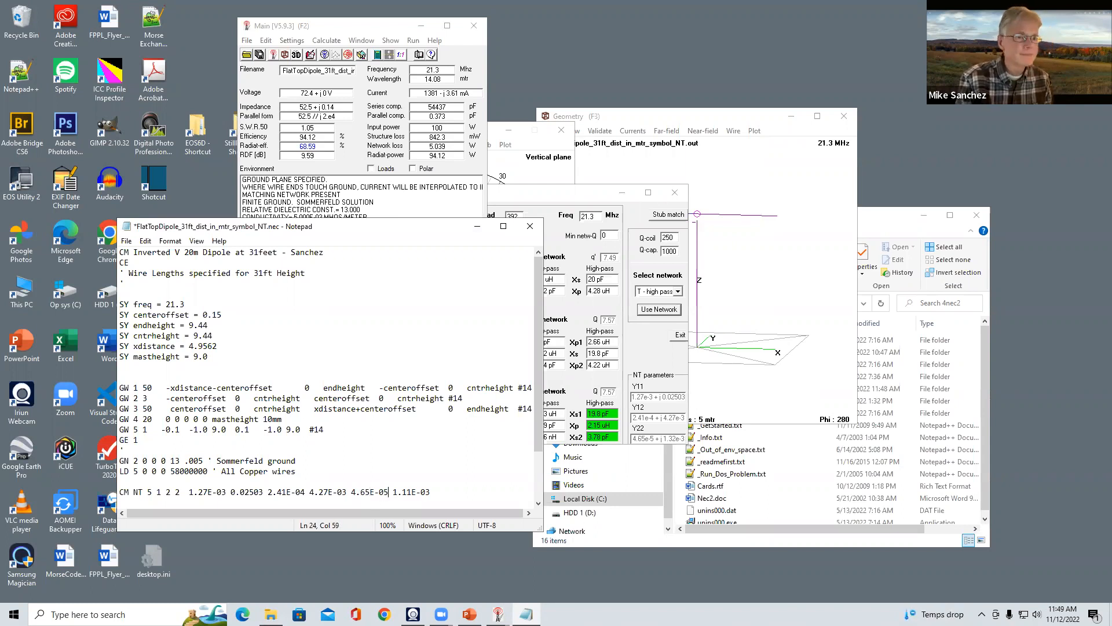
# Clear the NT card's last value, the imaginary part of Y22
pyautogui.click(430, 492)
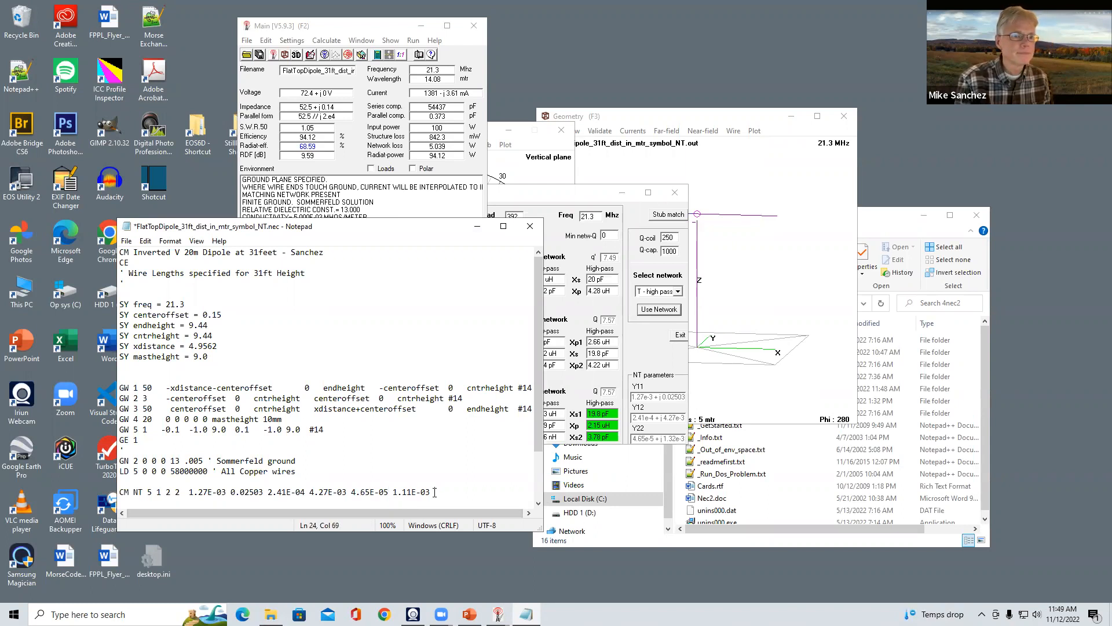
pyautogui.press('BackSpace')
pyautogui.press('BackSpace')
pyautogui.press('BackSpace')
pyautogui.press('BackSpace')
pyautogui.press('BackSpace')
pyautogui.press('BackSpace')
pyautogui.press('BackSpace')
pyautogui.press('BackSpace')
pyautogui.press('BackSpace')
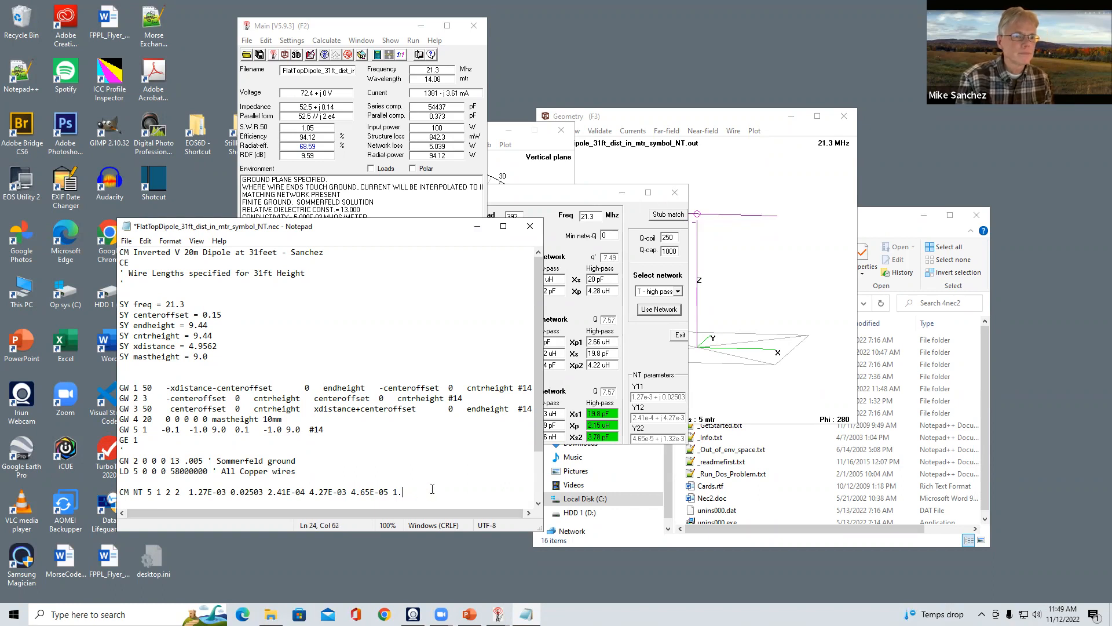
pyautogui.write('5.64')
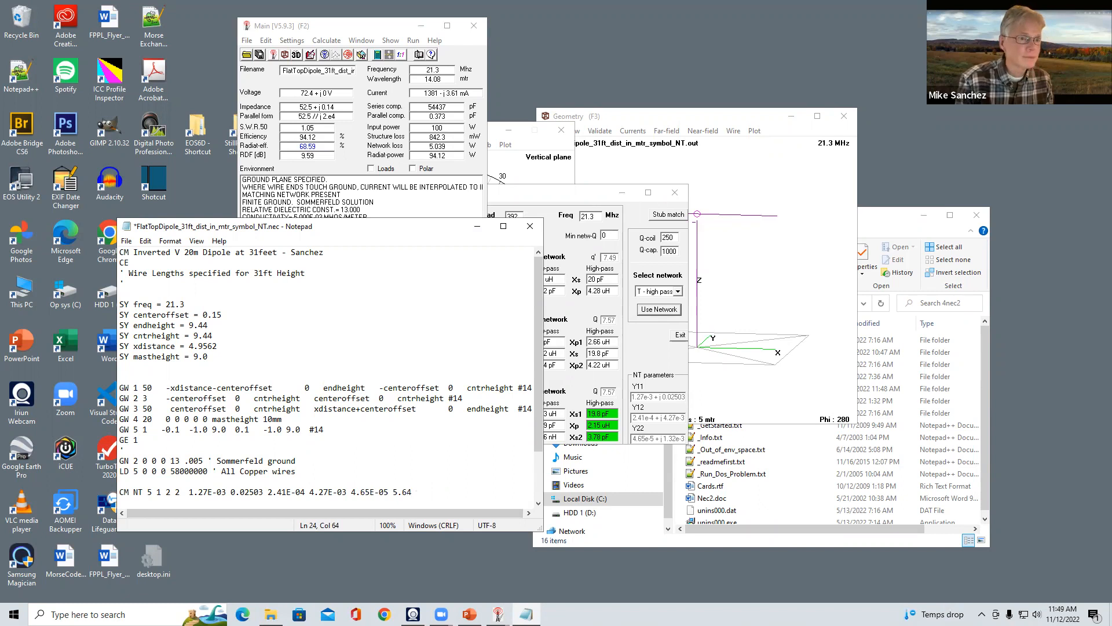
pyautogui.press('BackSpace')
pyautogui.press('BackSpace')
pyautogui.press('BackSpace')
pyautogui.press('BackSpace')
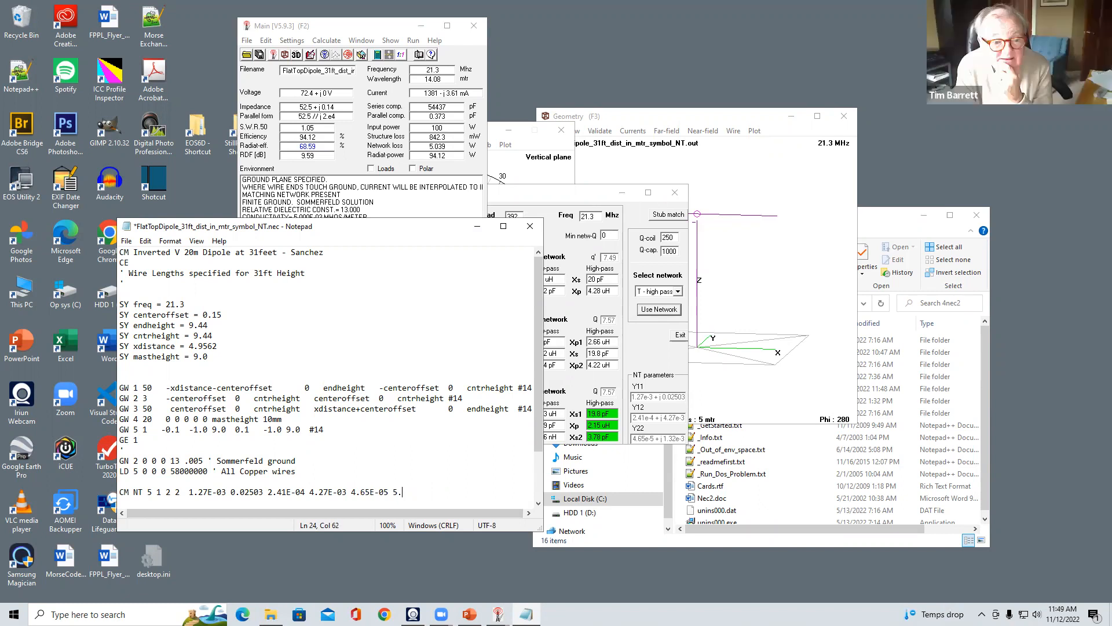
# Enter 1.32E-03 as the imaginary part of Y22 on the NT card and save the file
pyautogui.write('1')
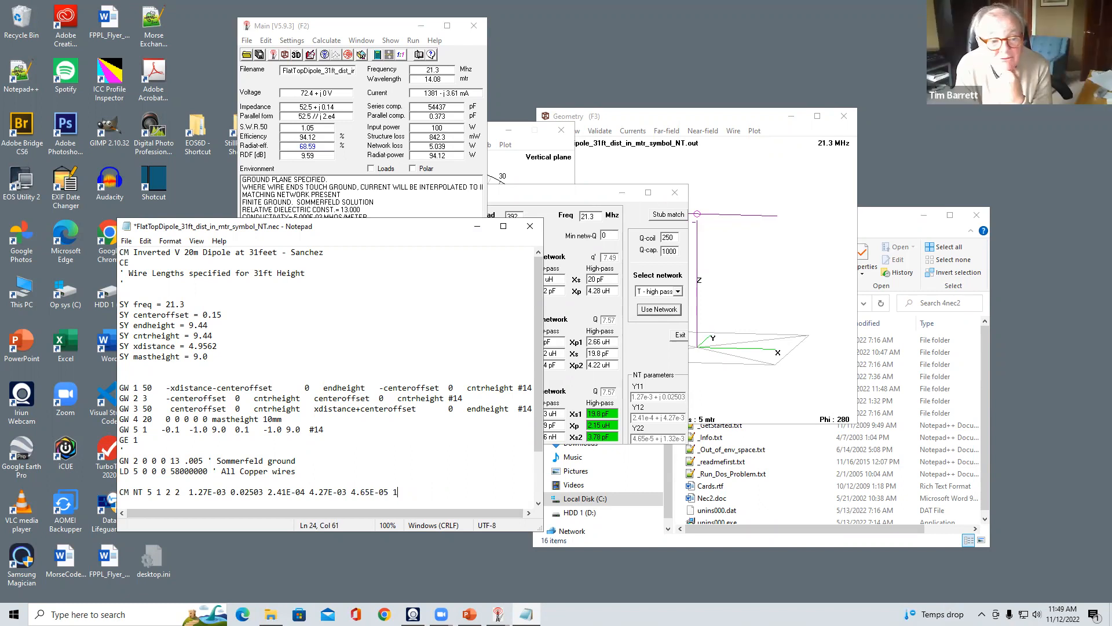
pyautogui.write('.32E-03')
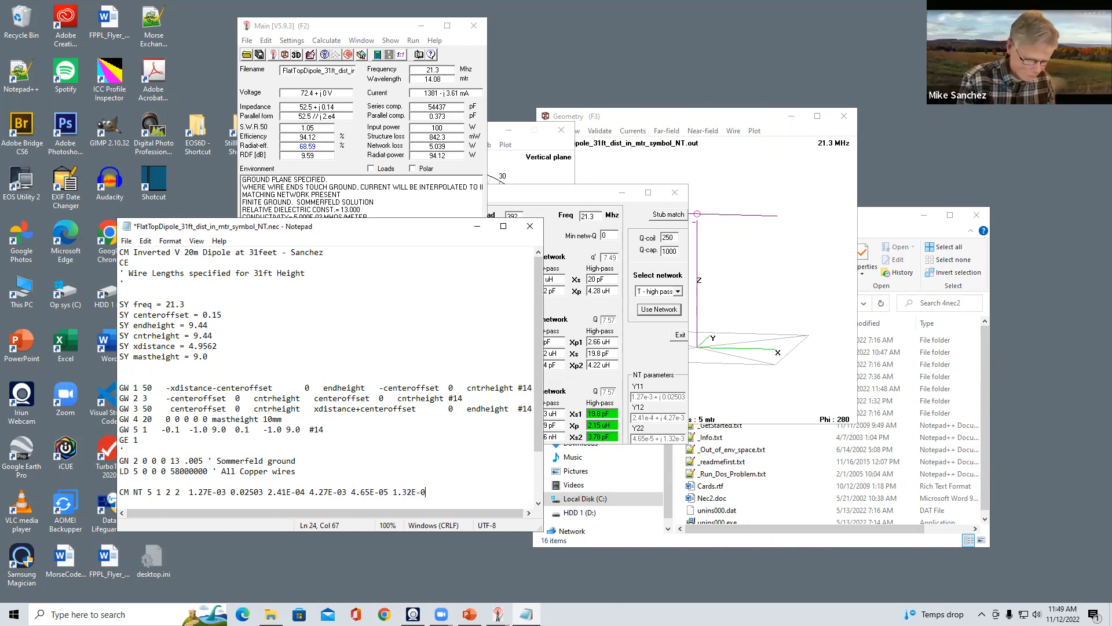
pyautogui.hotkey('ctrl', 's')
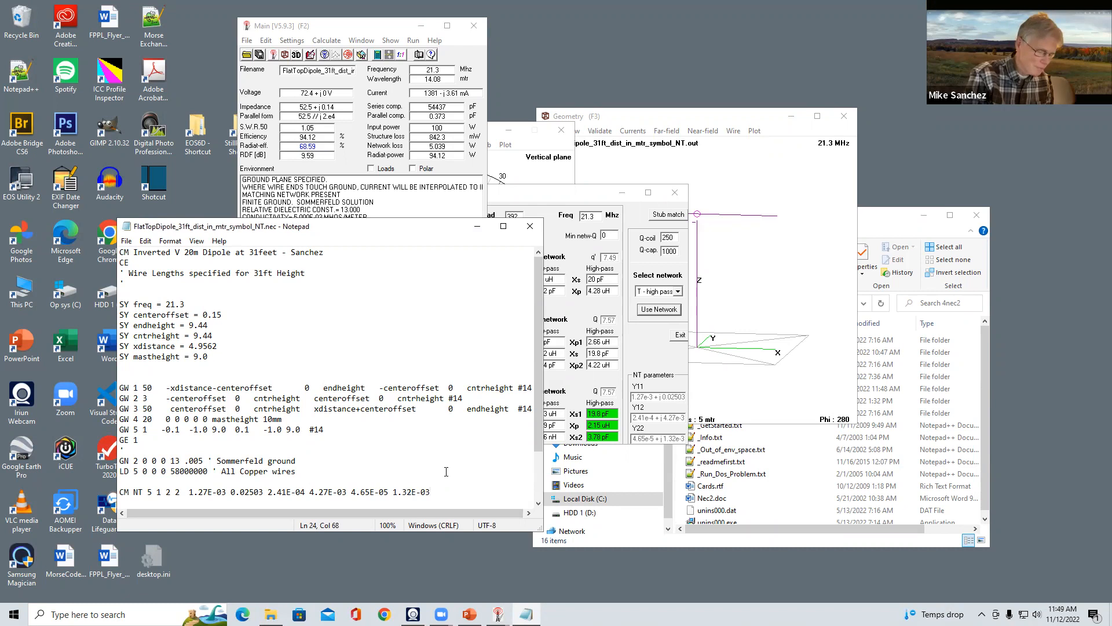
# Insert the missing EX card name after CM on the network-feed voltage source line and save the file
pyautogui.click(360, 357)
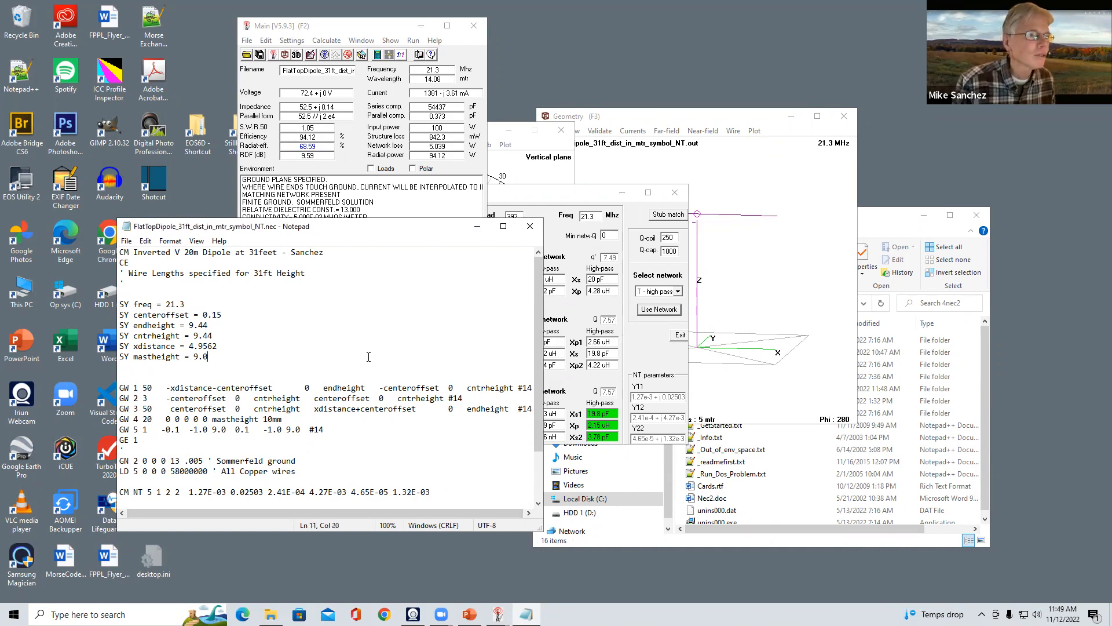
pyautogui.scroll(-2, 371, 362)
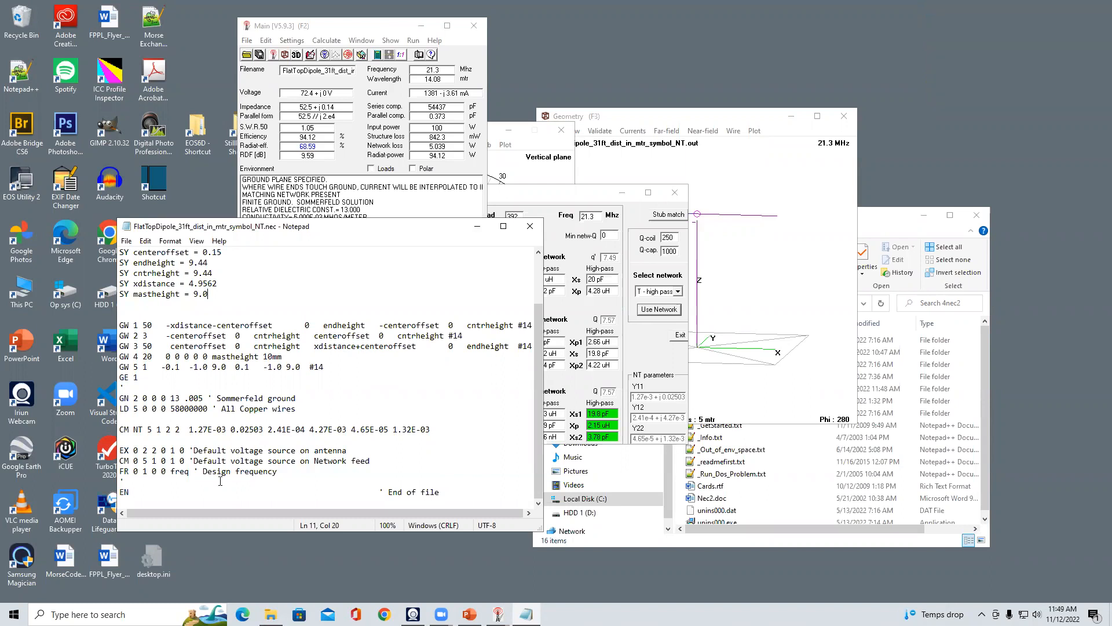
pyautogui.click(133, 460)
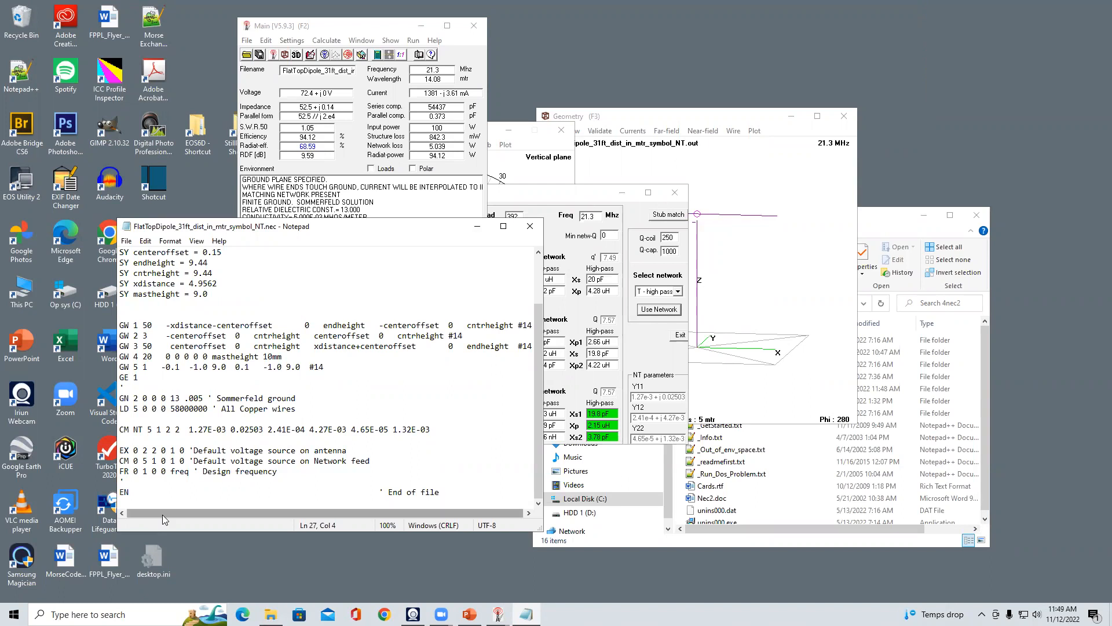
pyautogui.write('EX')
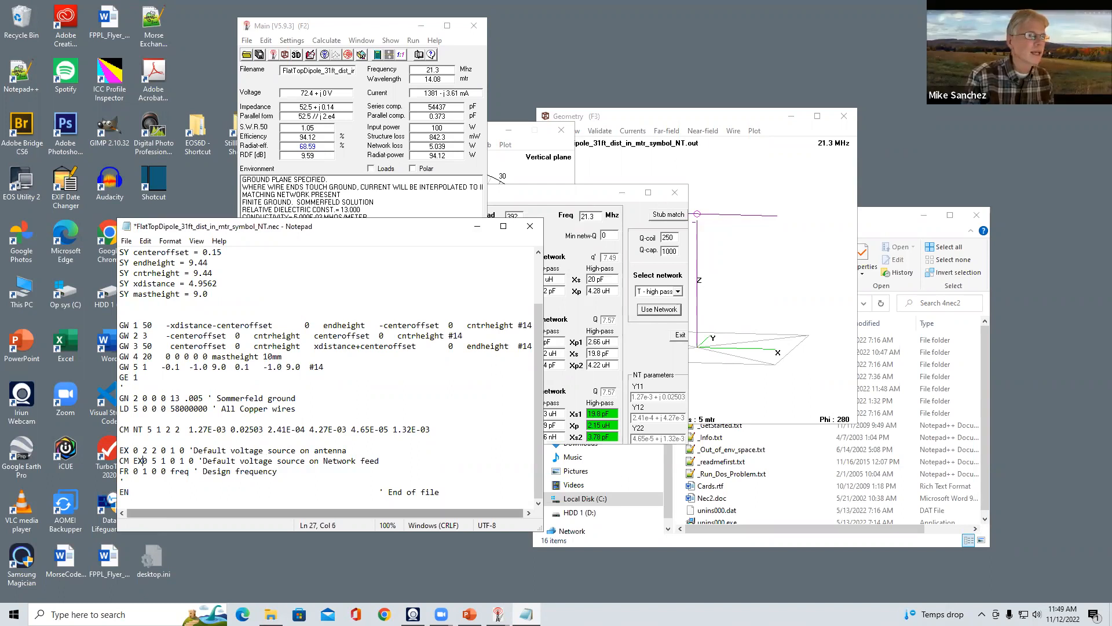
pyautogui.hotkey('ctrl', 's')
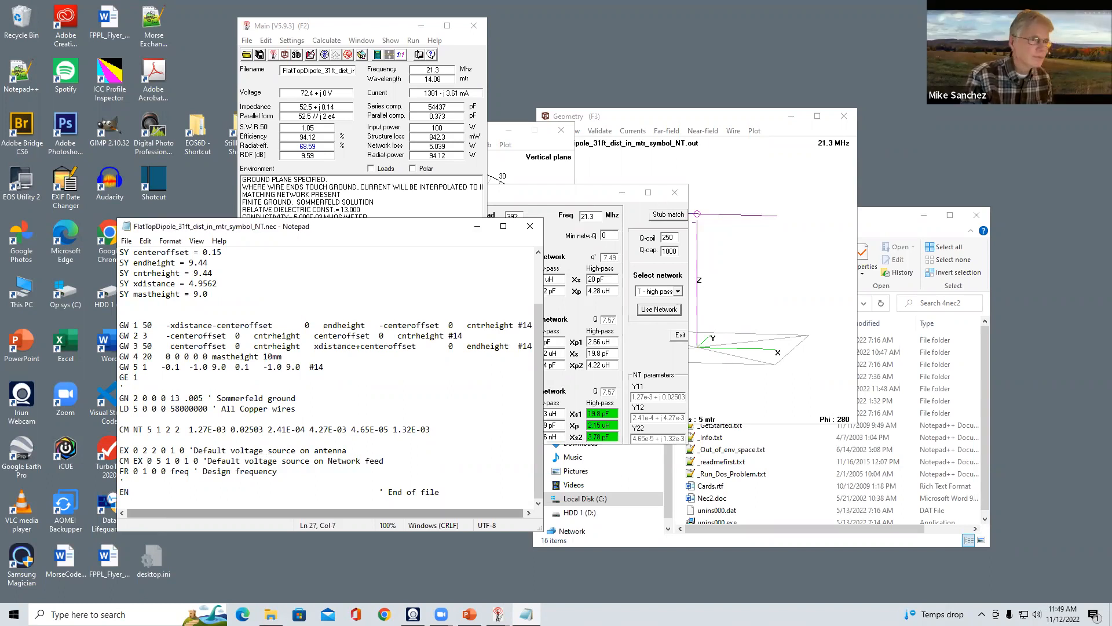
# Remove the CM prefix from the network-feed source line so that EX 0 5 1 0 1 0 is active
pyautogui.press('Left')
pyautogui.press('Left')
pyautogui.press('Left')
pyautogui.press('Left')
pyautogui.press('BackSpace')
pyautogui.press('BackSpace')
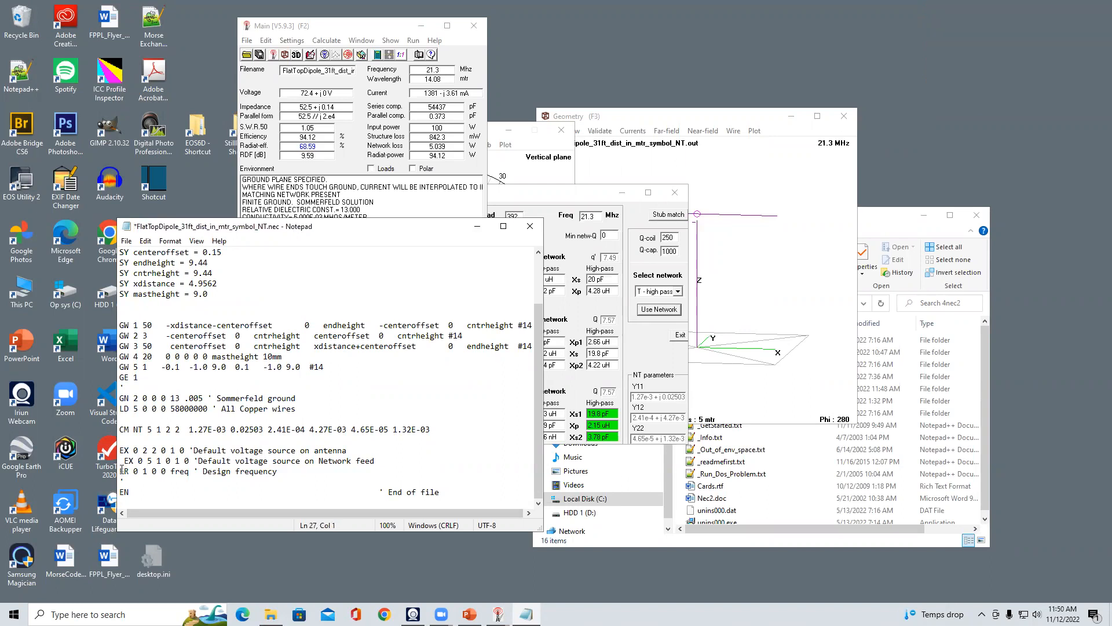
pyautogui.press('BackSpace')
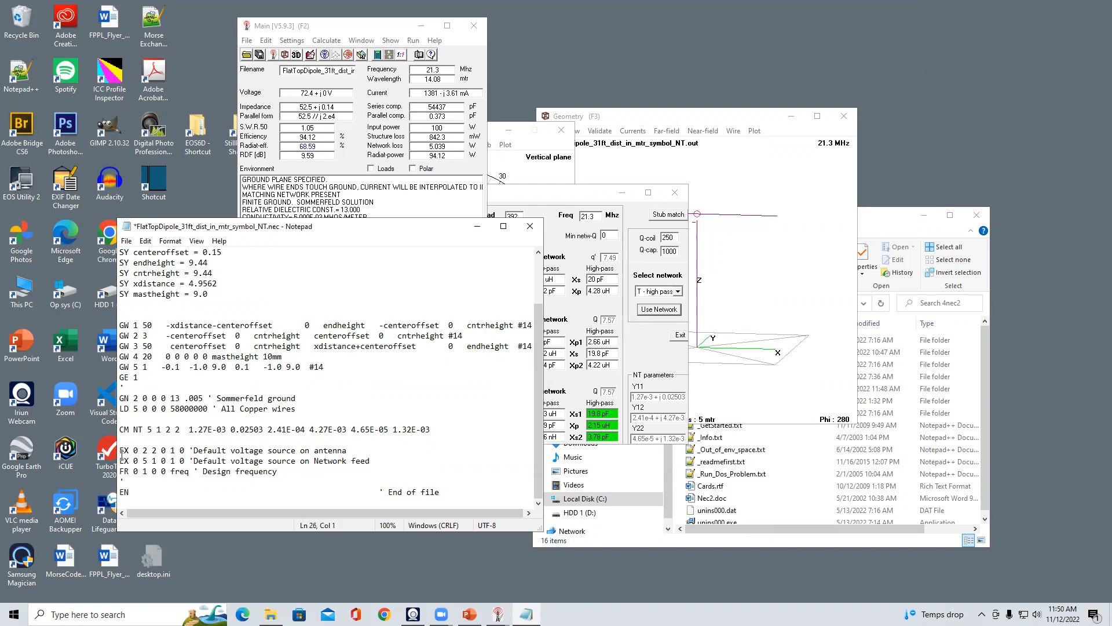
# Comment out the antenna's default voltage source line, EX 0 2 2 0 1 0, with a CM prefix
pyautogui.write('NT')
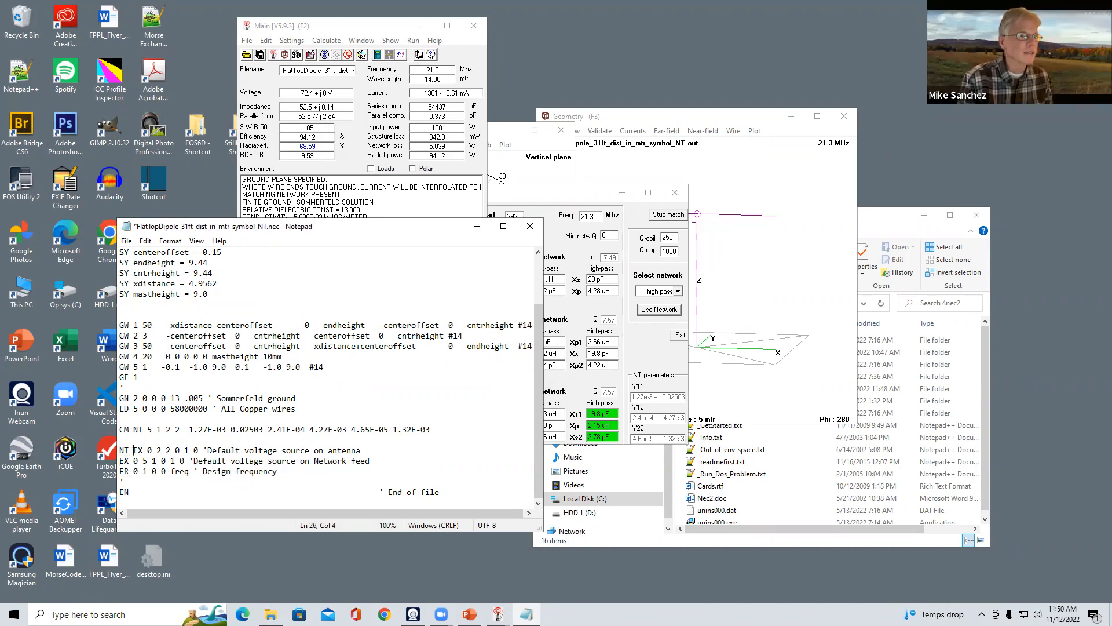
pyautogui.press('BackSpace')
pyautogui.press('BackSpace')
pyautogui.press('BackSpace')
pyautogui.write('CM')
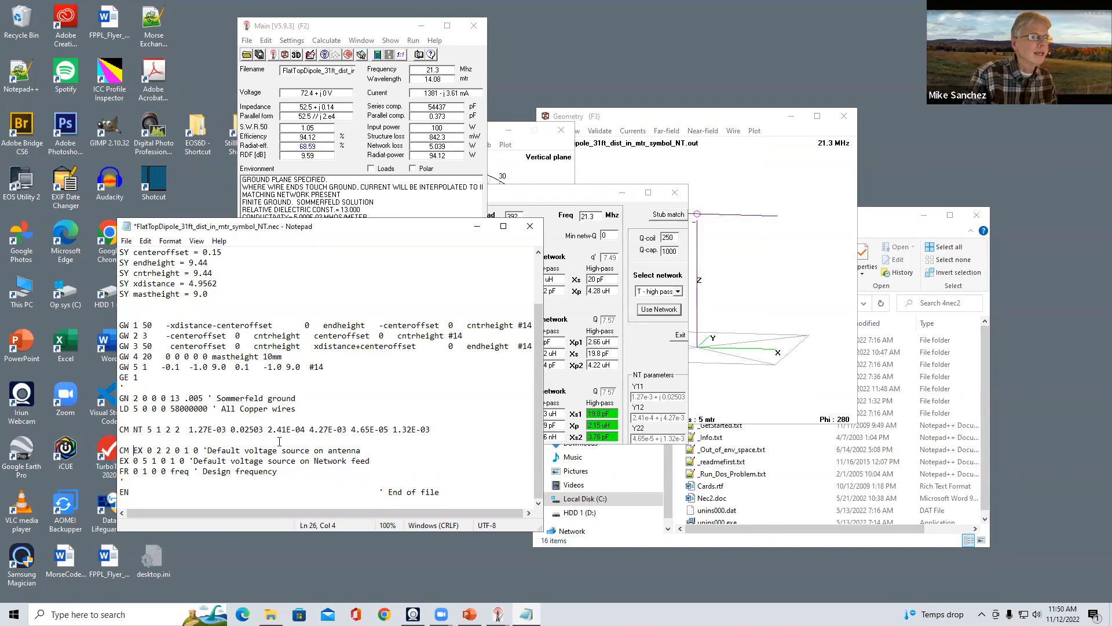
# Remove the CM prefix from the NT 5 1 2 2 network line to activate it, and save the file
pyautogui.click(132, 428)
pyautogui.press('BackSpace')
pyautogui.press('BackSpace')
pyautogui.press('BackSpace')
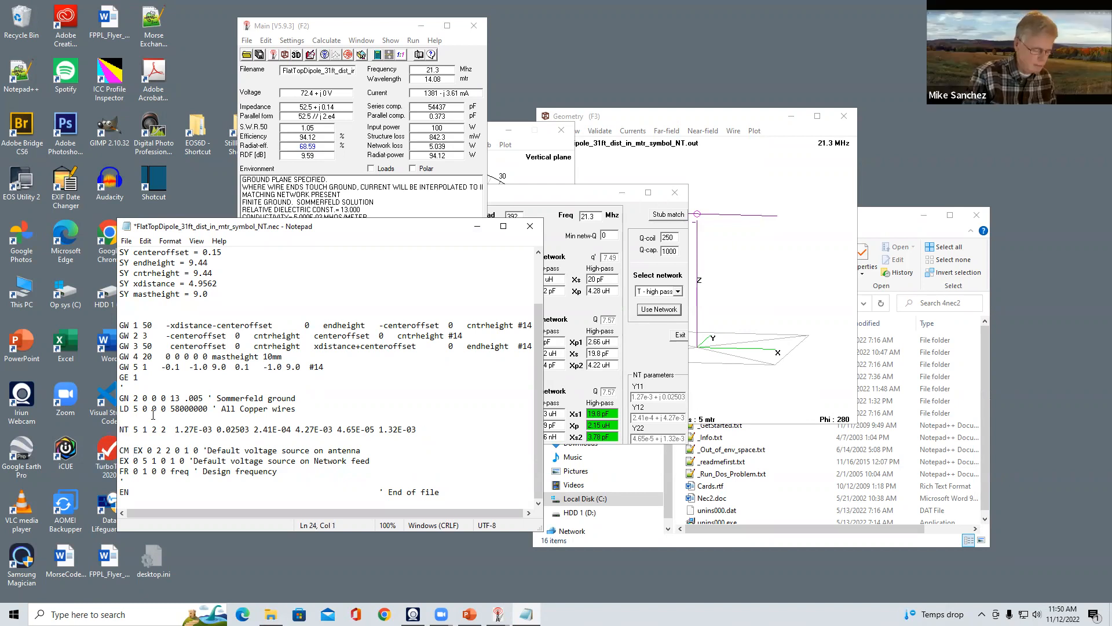
pyautogui.hotkey('ctrl', 's')
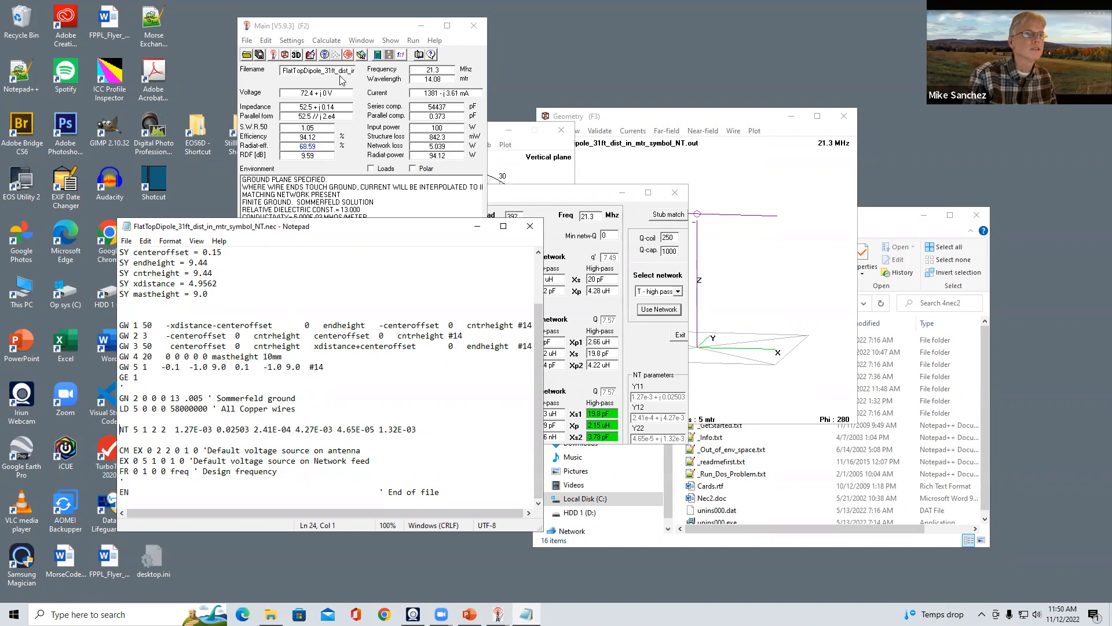
# Generate the full far-field pattern at 21.3 MHz with 2.5-degree resolution for the network-fed antenna
pyautogui.click(341, 30)
pyautogui.click(326, 40)
pyautogui.click(335, 54)
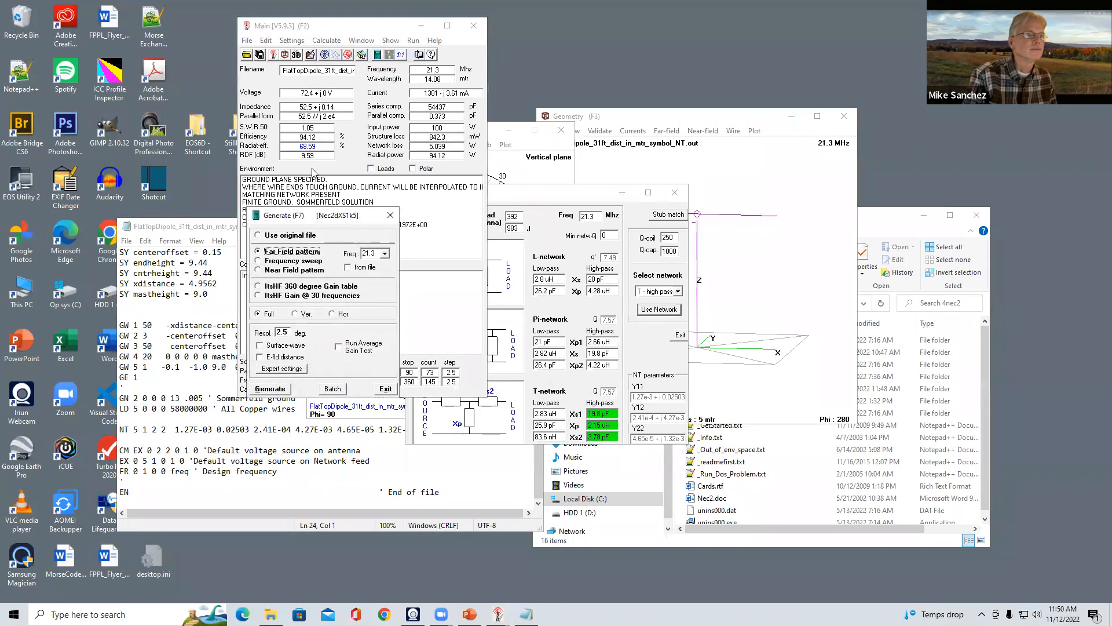
pyautogui.click(274, 391)
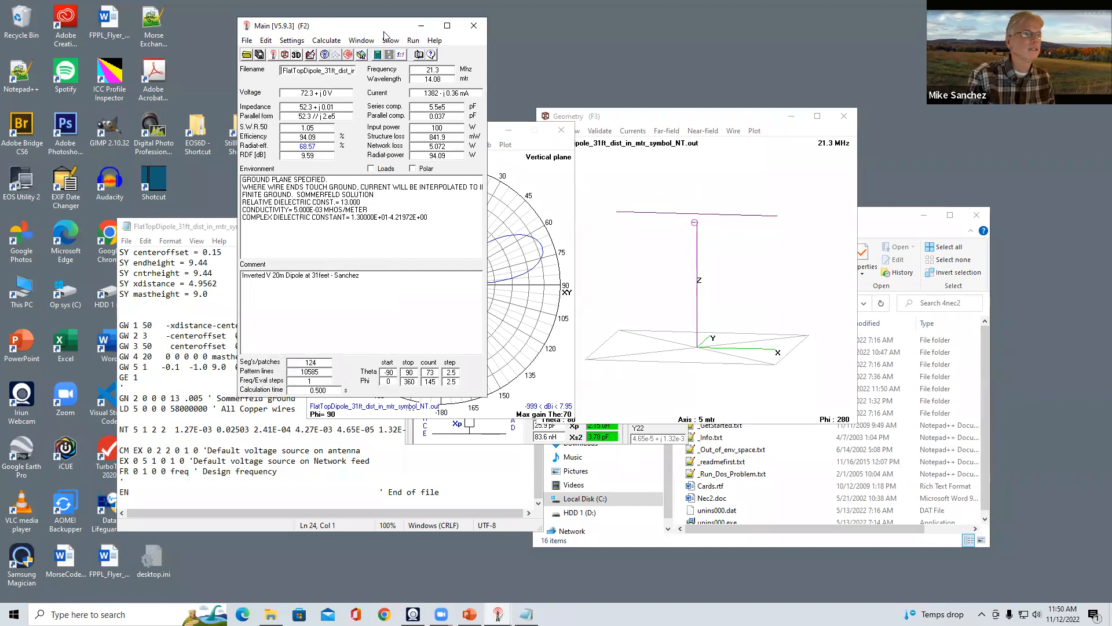
# Uncover the vertical-plane pattern, mark its main lobes and beamwidths, and read the gain at the low-angle lobe, near zenith and on the upper lobe's side
pyautogui.moveTo(384, 33); pyautogui.dragTo(198, 120)
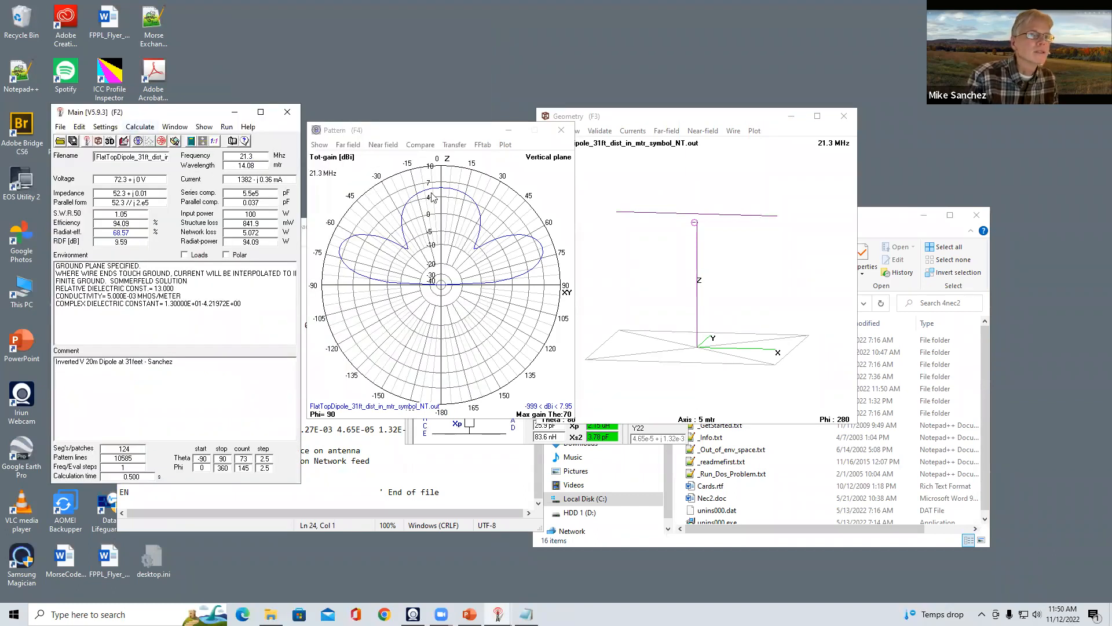
pyautogui.click(546, 249)
pyautogui.click(545, 249)
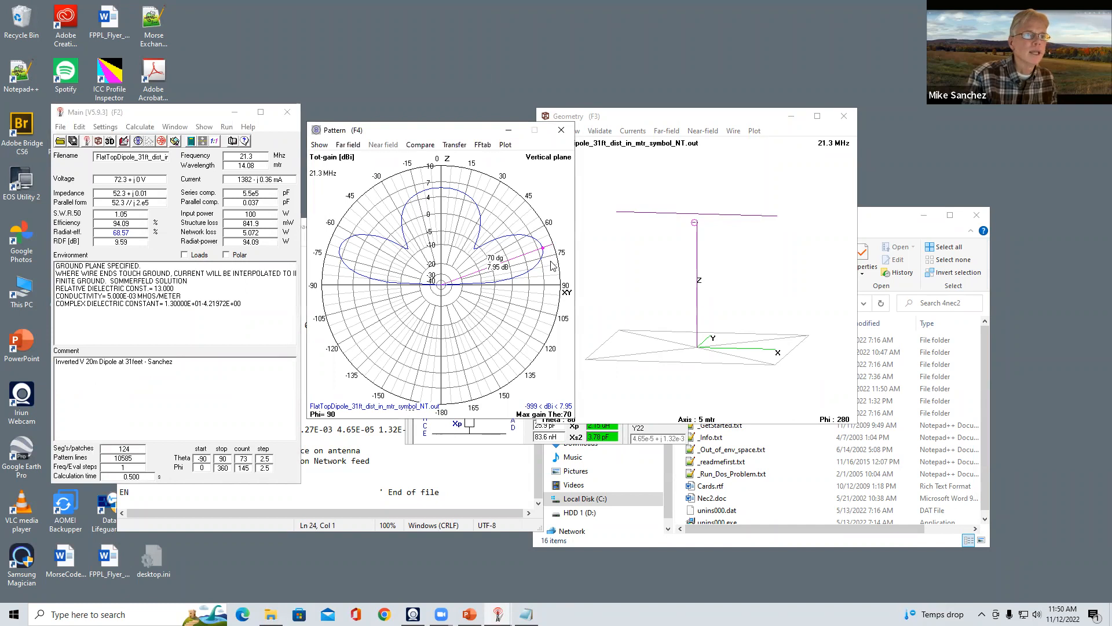
pyautogui.rightClick(548, 360)
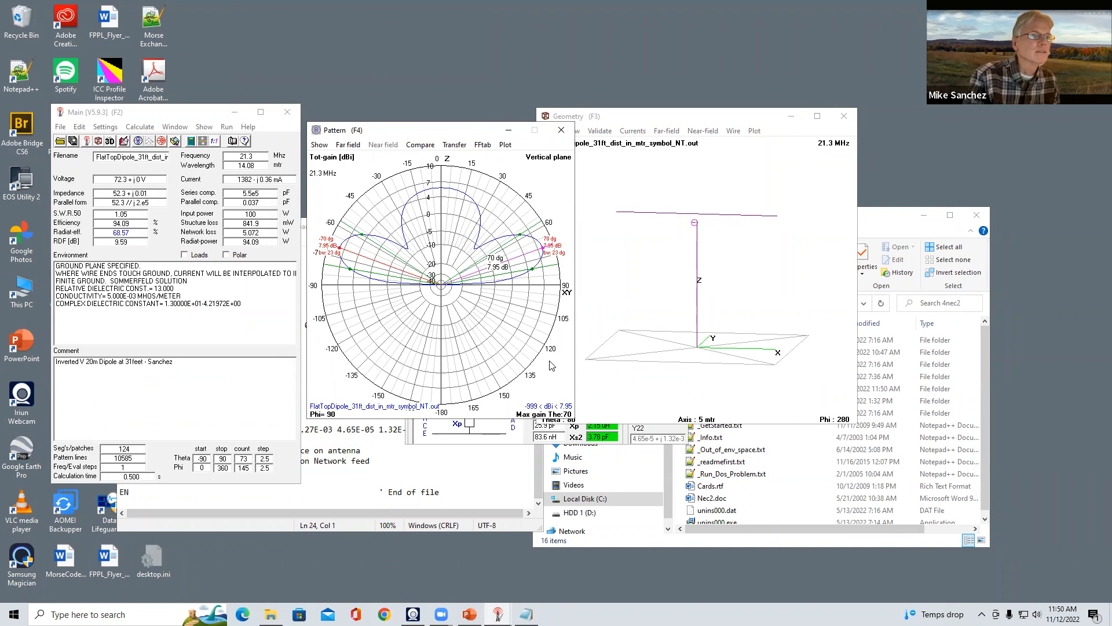
pyautogui.click(447, 191)
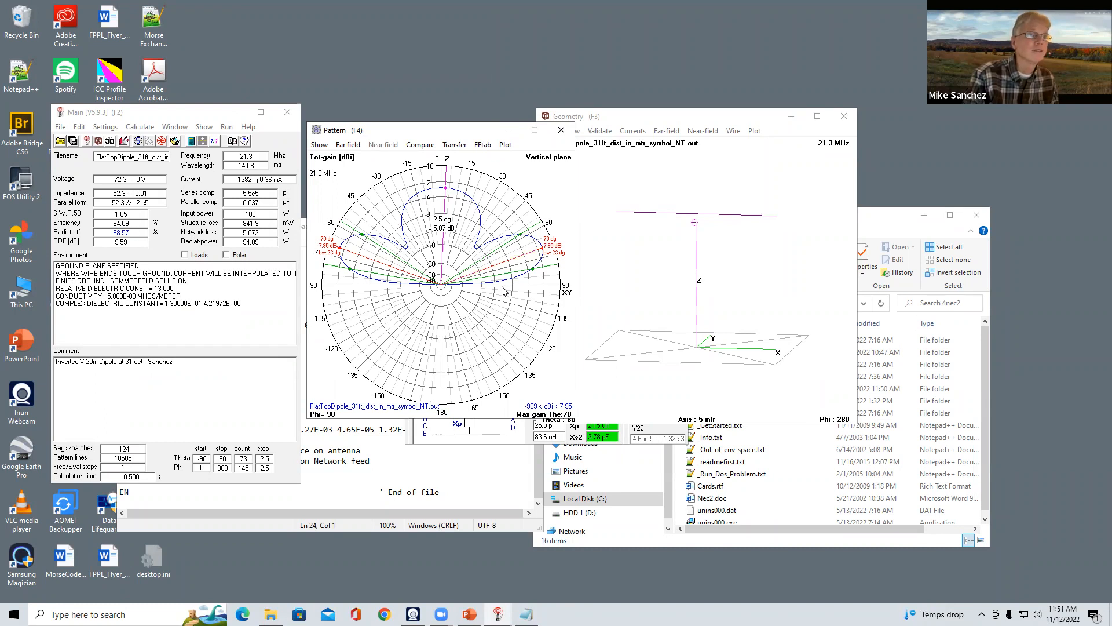
pyautogui.click(477, 207)
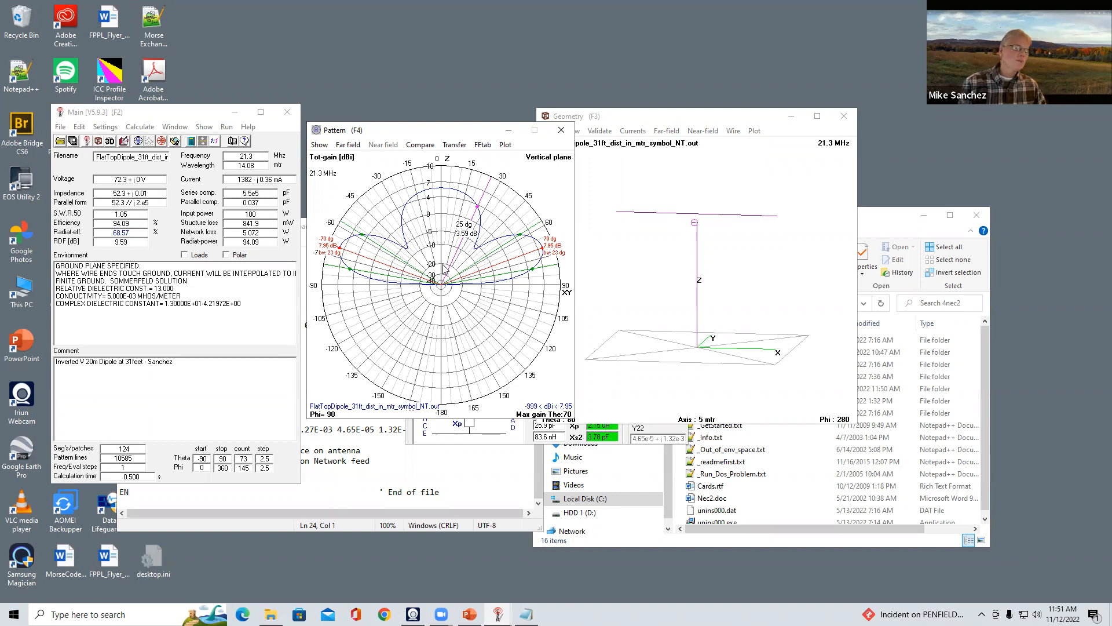
# Rotate the antenna geometry to see the dipole more end-on, and reposition the Main results window to uncover the model file
pyautogui.moveTo(672, 191); pyautogui.dragTo(710, 184)
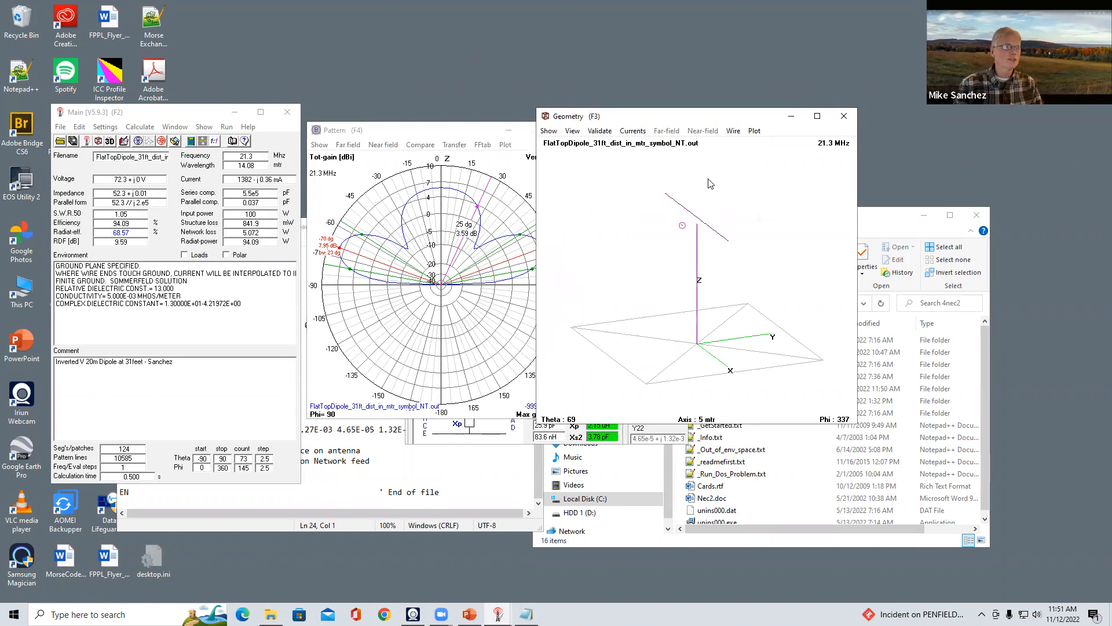
pyautogui.click(196, 117)
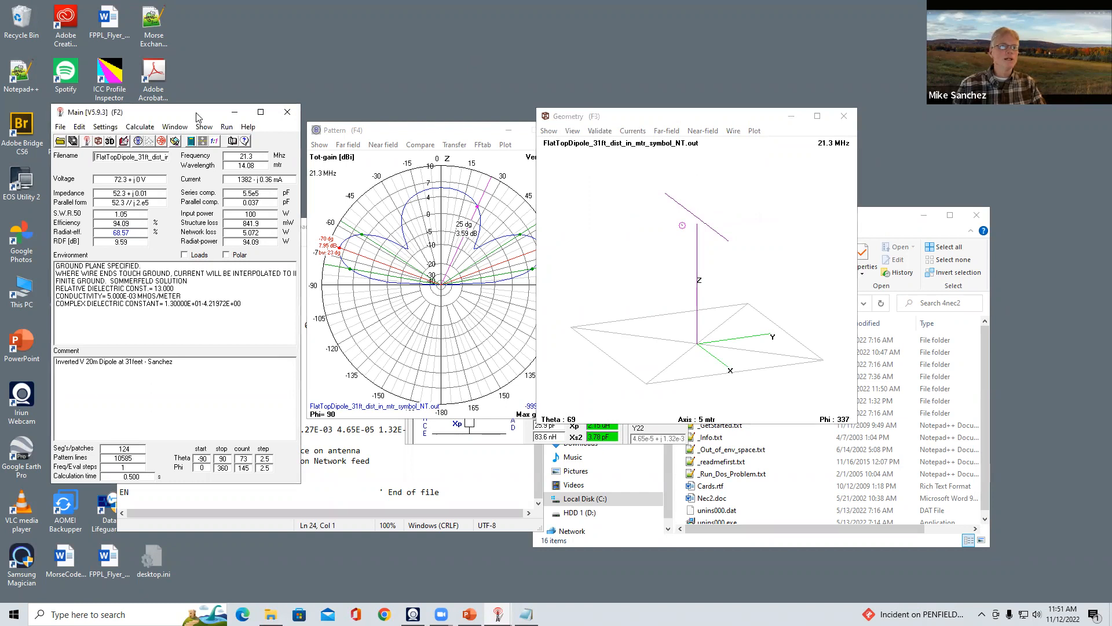
pyautogui.moveTo(199, 118); pyautogui.dragTo(543, 62)
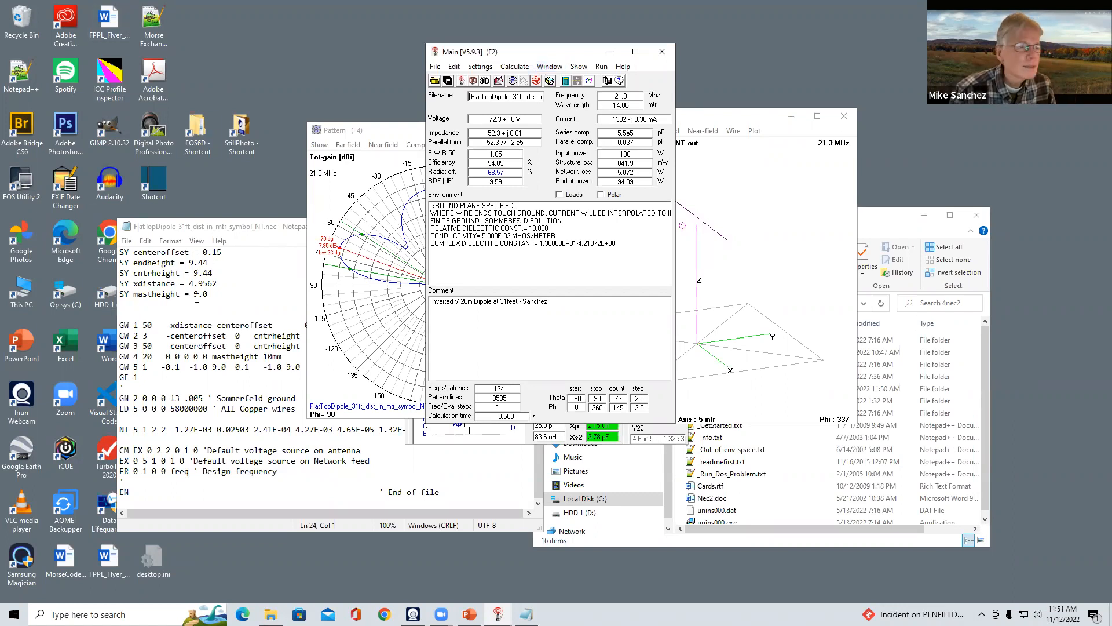
# Review the PowerPoint slide on 15m on 20m Dipole, reposition the 4nec2 Main window, and return to the slide
pyautogui.click(469, 614)
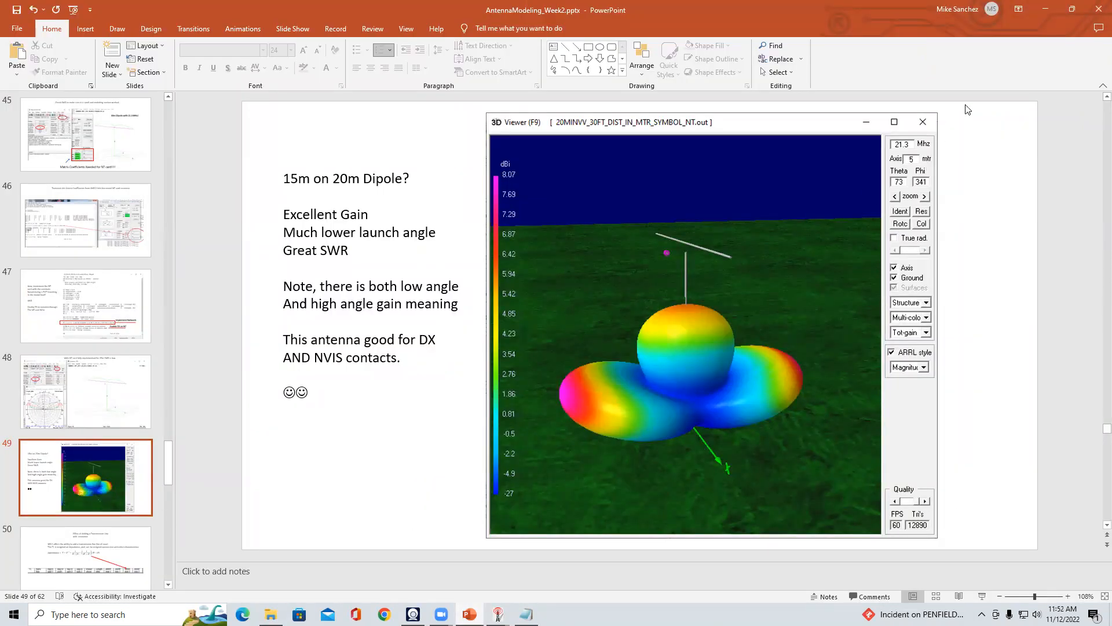
pyautogui.click(1045, 9)
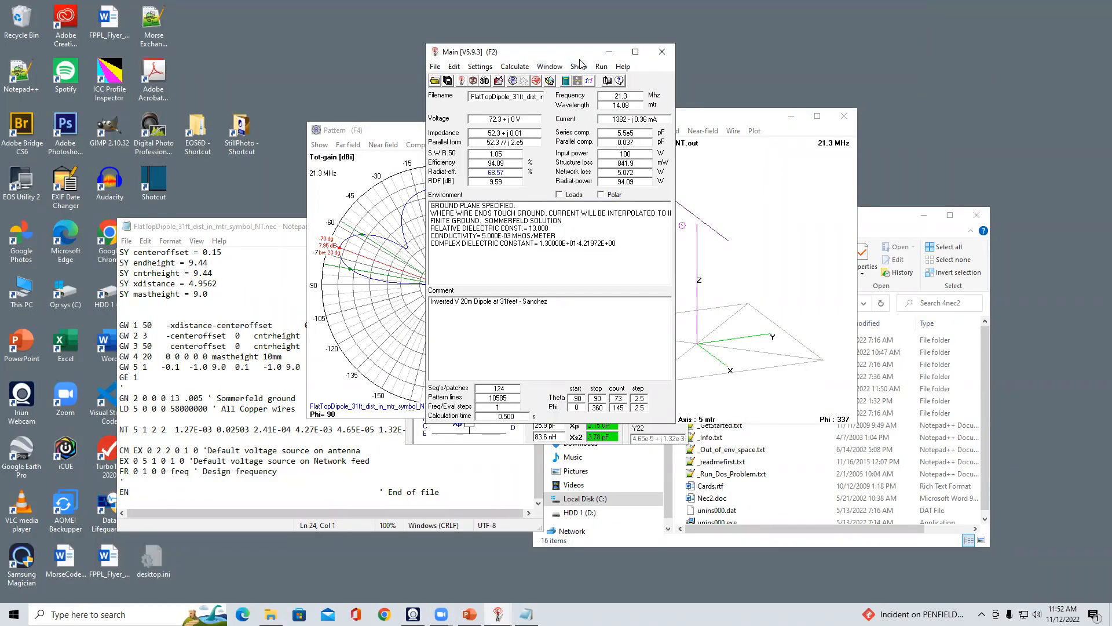
pyautogui.moveTo(579, 60); pyautogui.dragTo(723, 123)
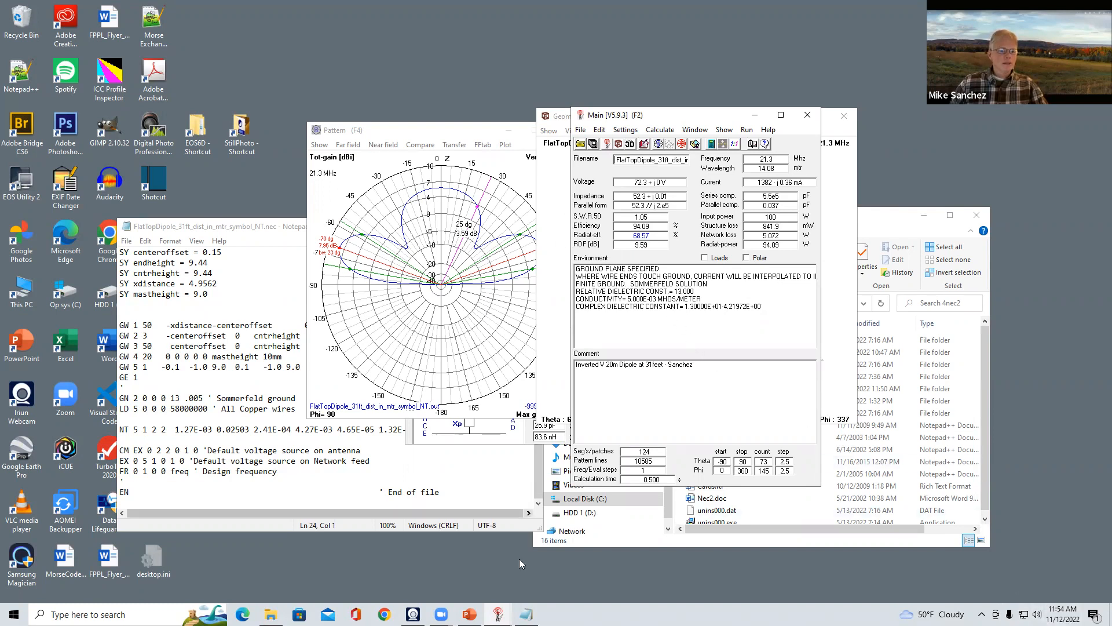
pyautogui.click(469, 614)
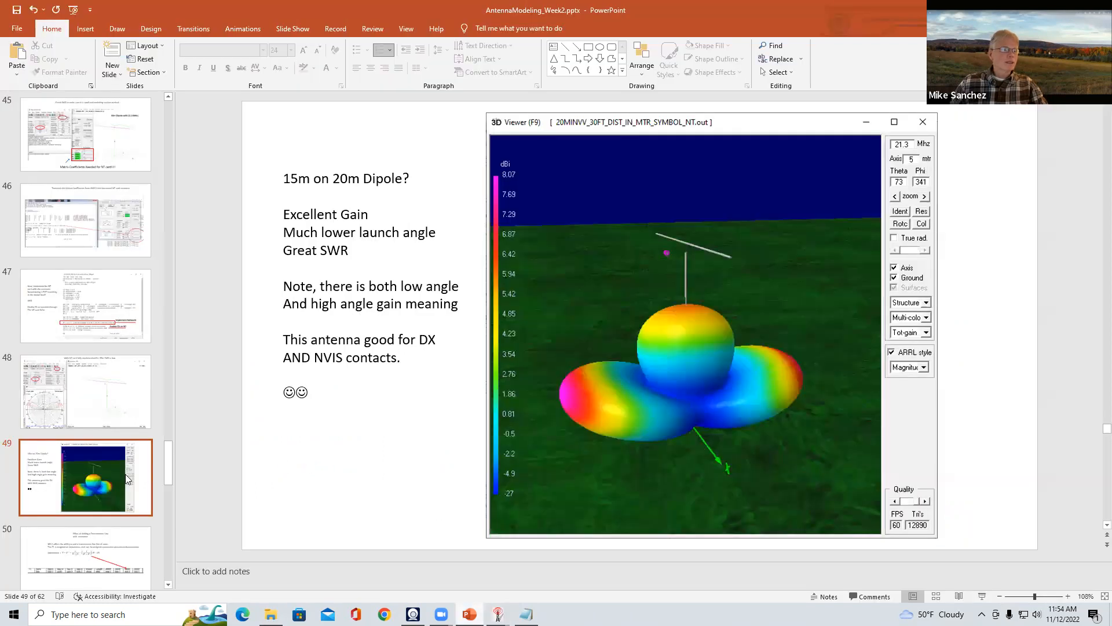